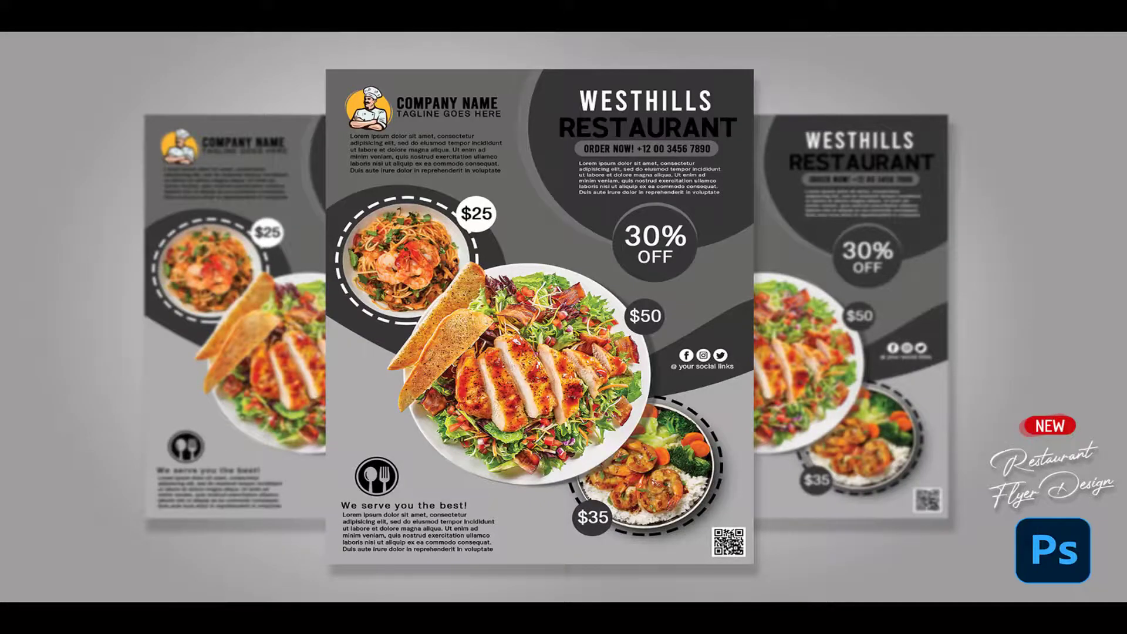
# - Create a new 1400 × 1800 px, 300 ppi CMYK Color document named 'Restaurant Flyer Design'
pyautogui.hotkey('ctrl', 'n')
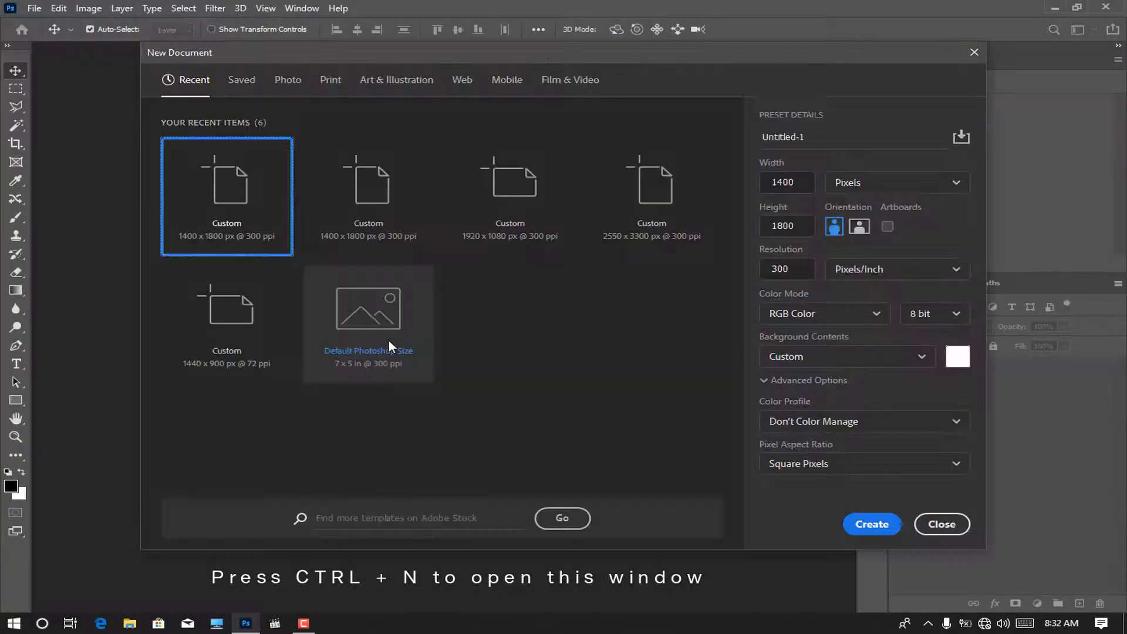
pyautogui.click(764, 141)
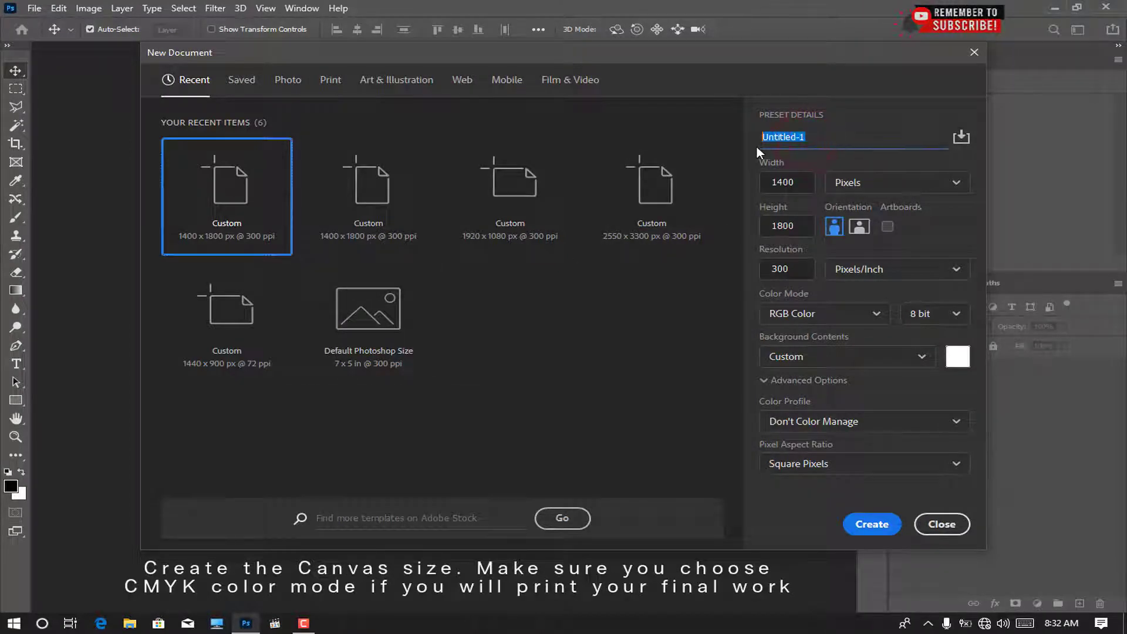
pyautogui.write('Restaurant Flyer Design')
pyautogui.moveTo(801, 182); pyautogui.dragTo(783, 187)
pyautogui.doubleClick(785, 186)
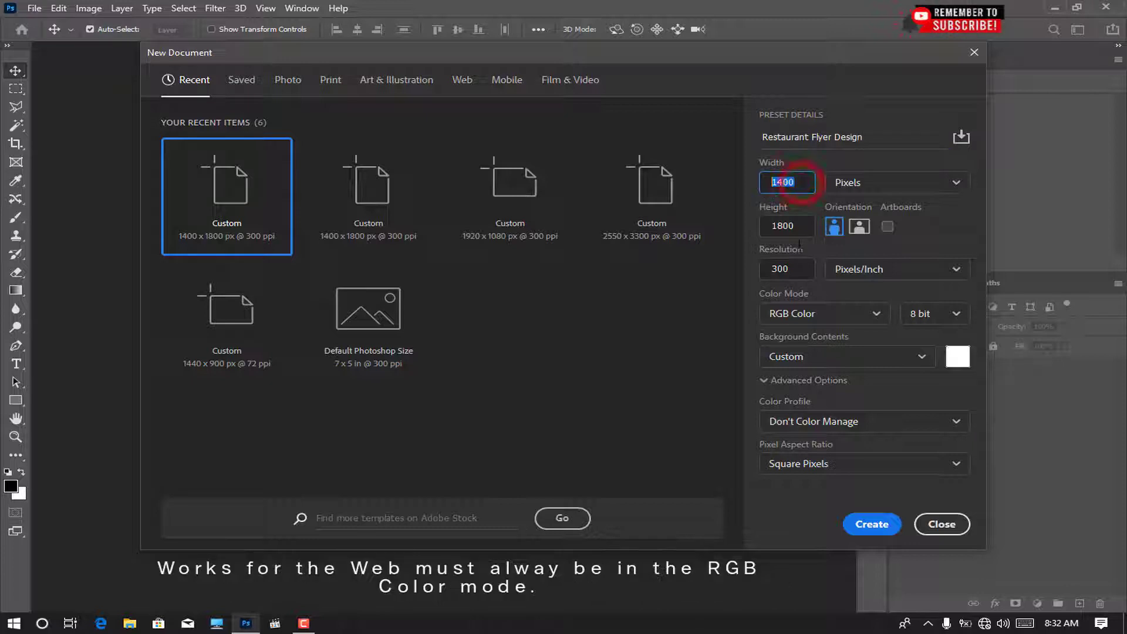
pyautogui.doubleClick(789, 226)
pyautogui.doubleClick(786, 270)
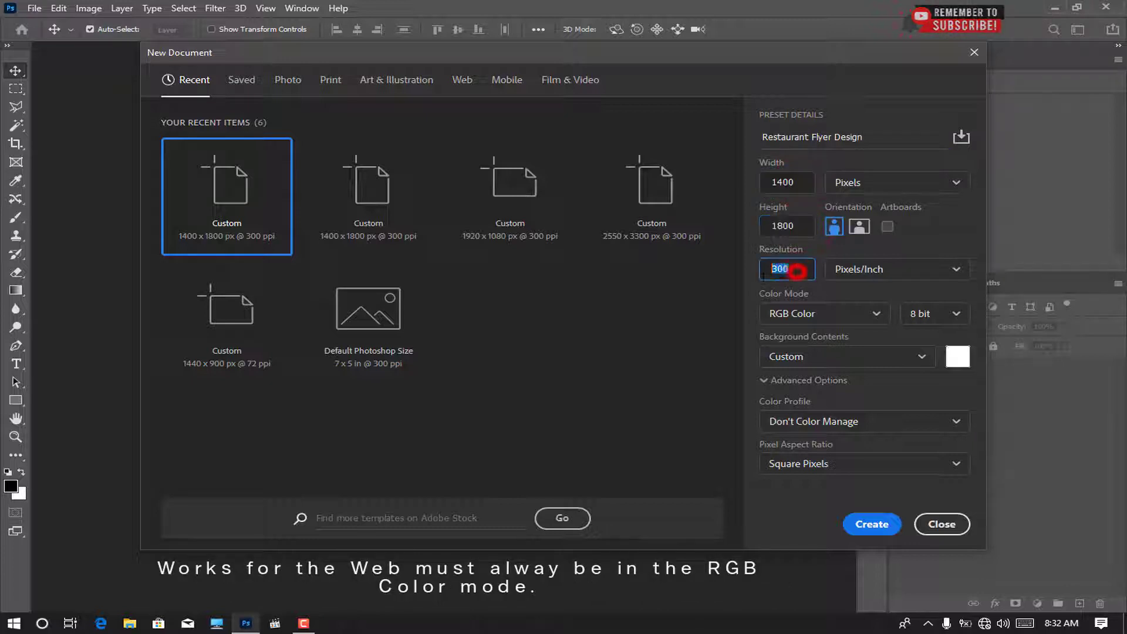
pyautogui.click(781, 315)
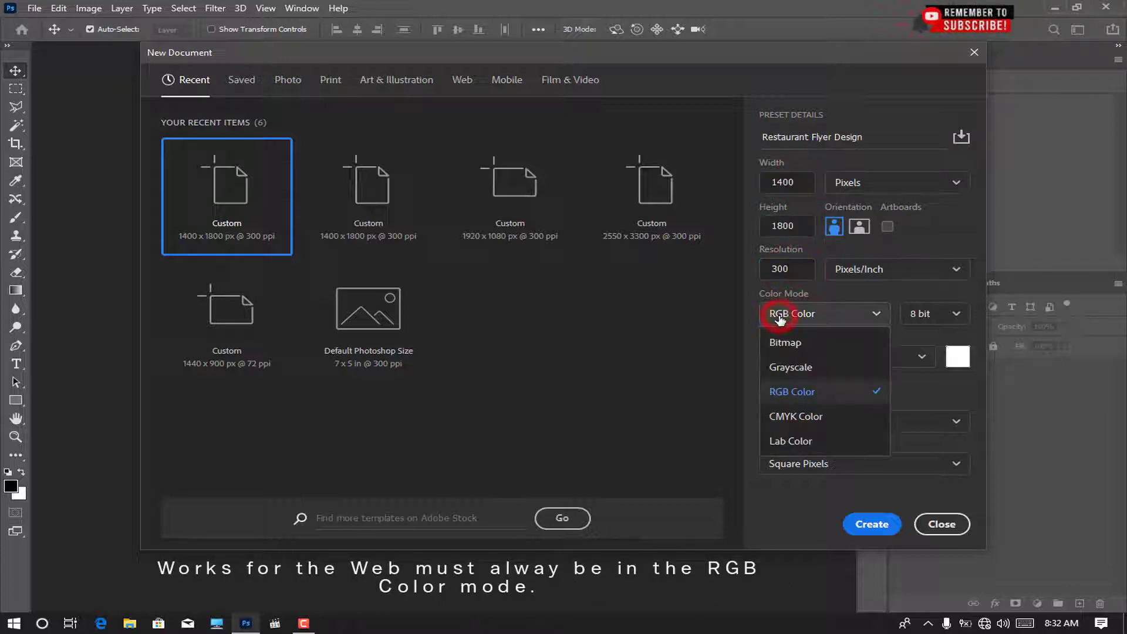
pyautogui.click(785, 419)
pyautogui.click(858, 524)
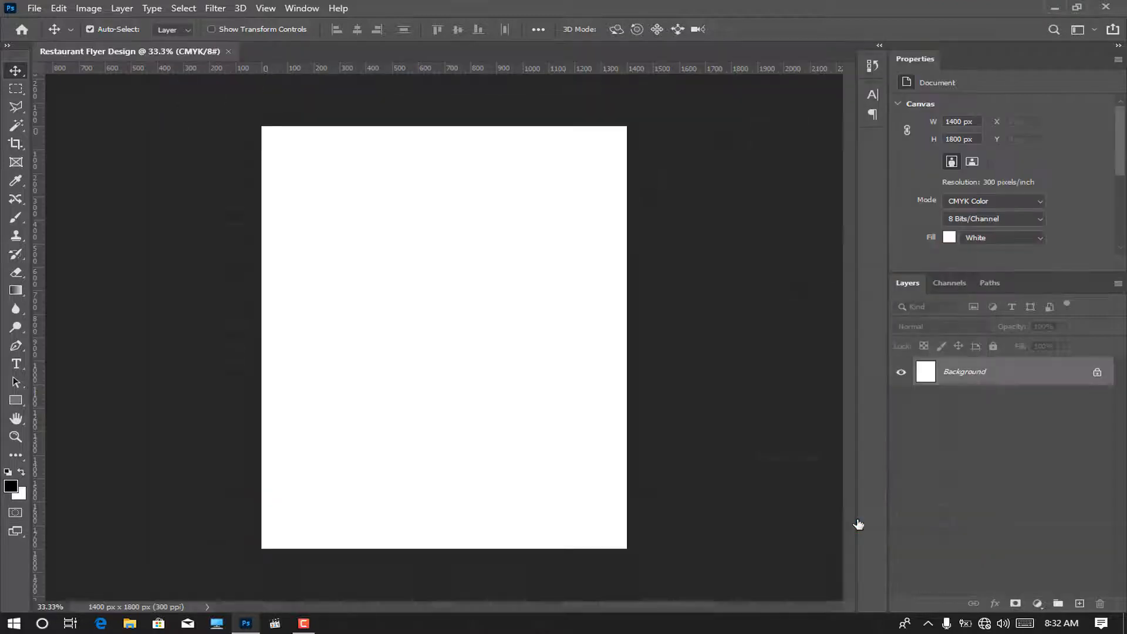
# - Add a Solid Color fill layer with hex 676665 covering the canvas
pyautogui.click(1037, 603)
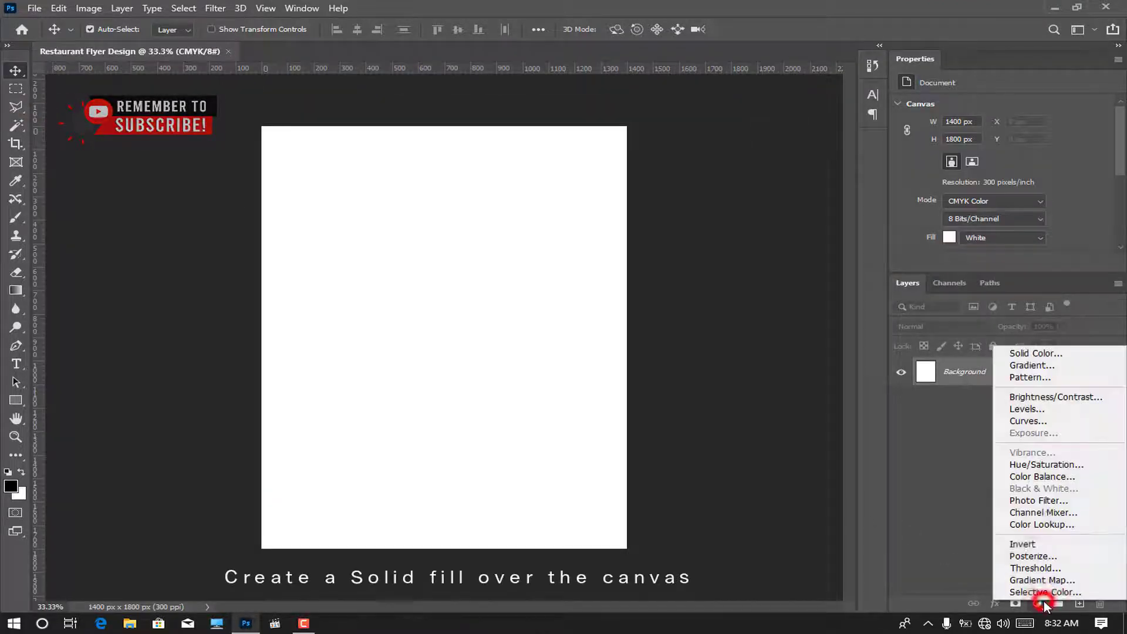
pyautogui.click(1055, 353)
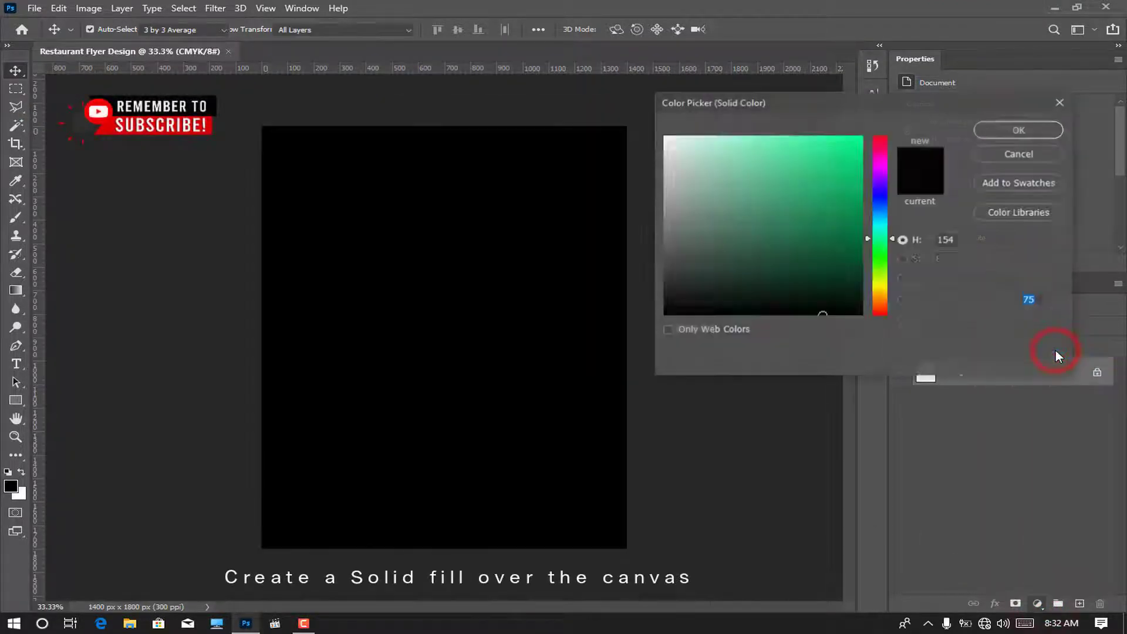
pyautogui.doubleClick(947, 359)
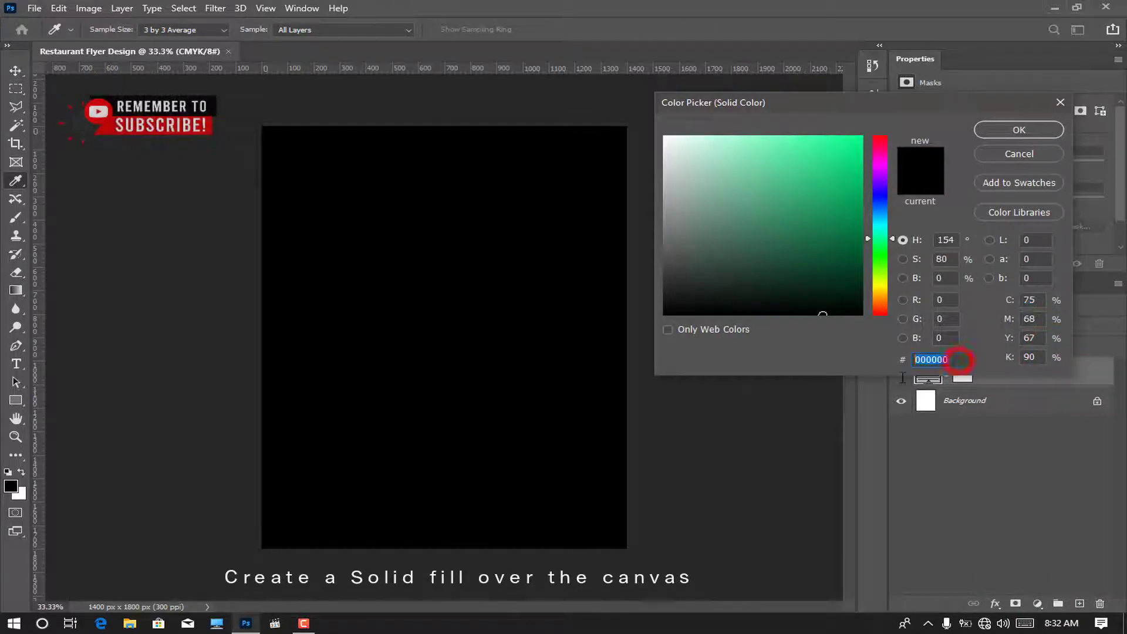
pyautogui.write('676665')
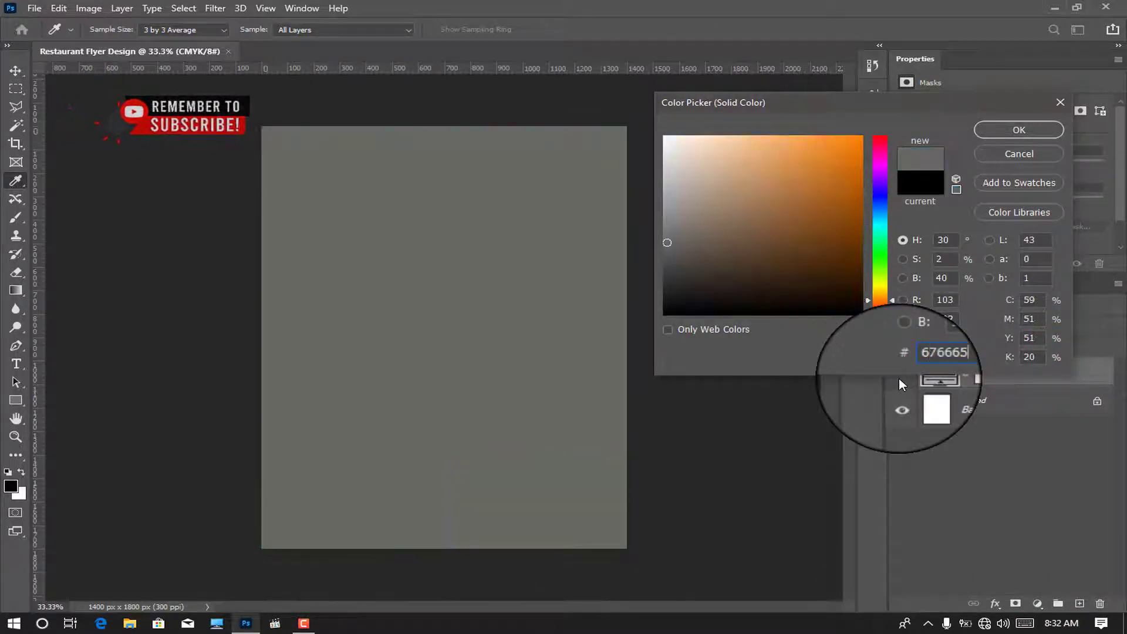
pyautogui.press('Return')
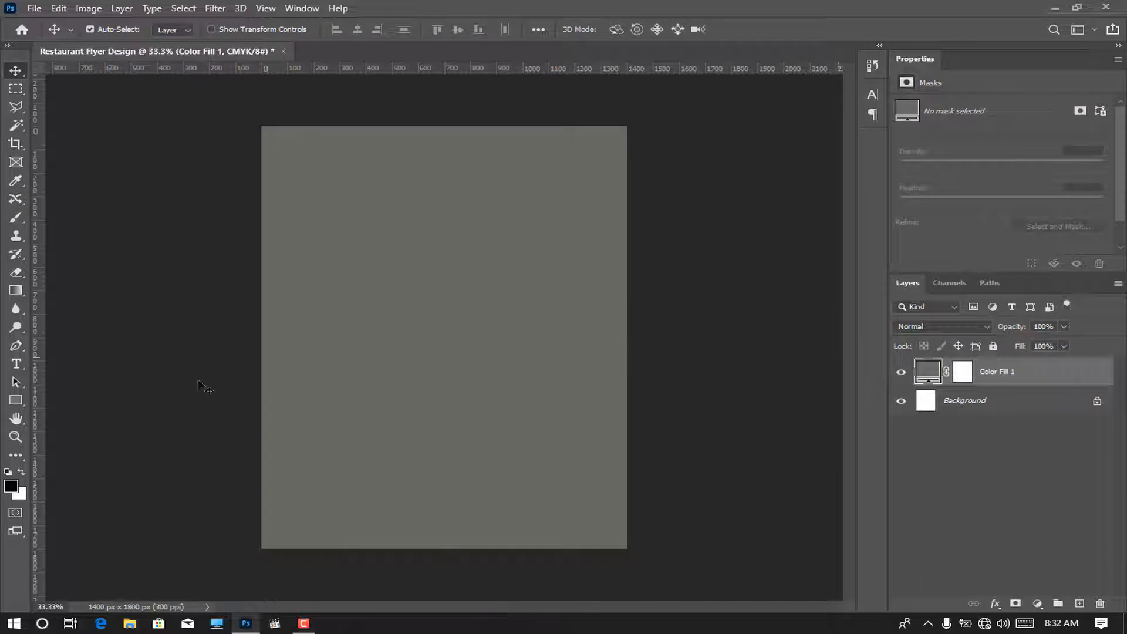
# - Choose the Ellipse tool and set its shape fill to dark gray 363636
pyautogui.click(16, 403)
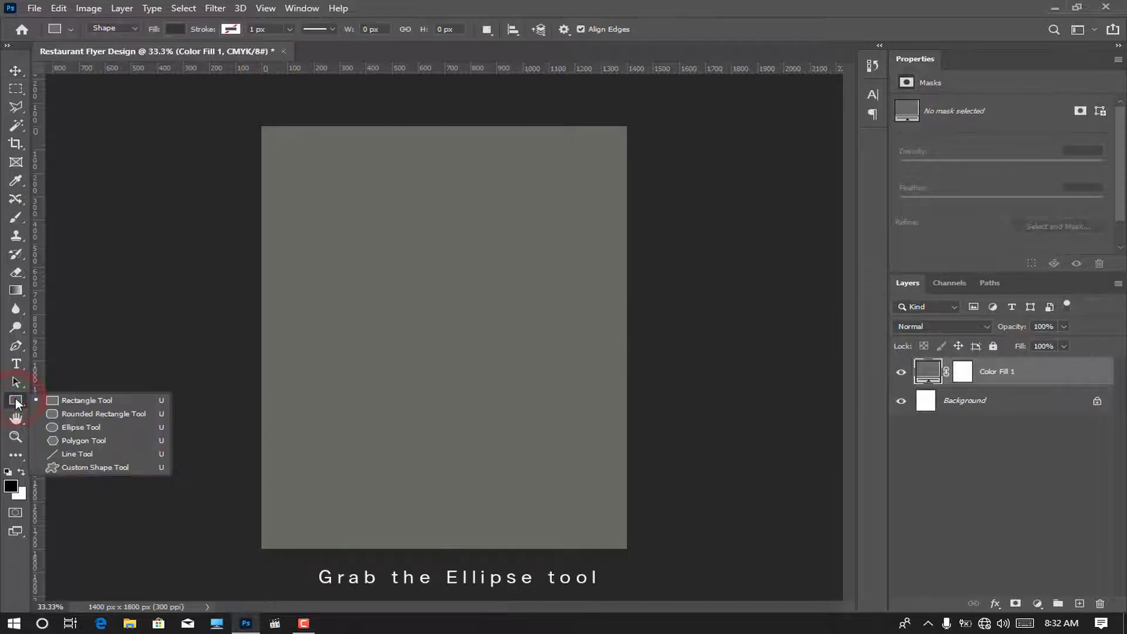
pyautogui.click(66, 427)
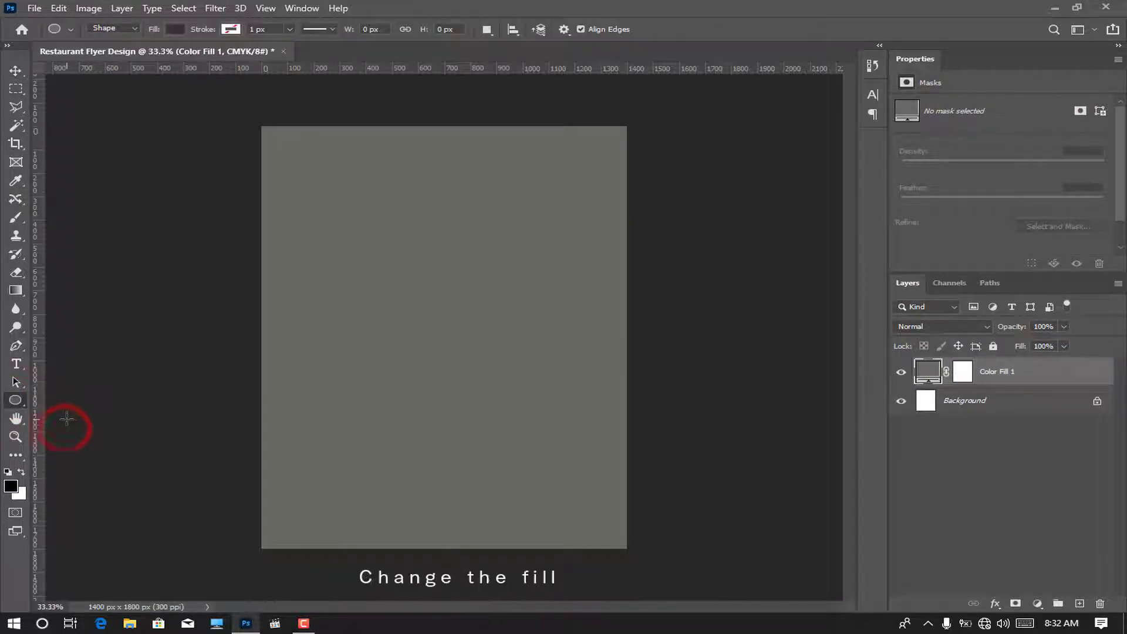
pyautogui.click(180, 29)
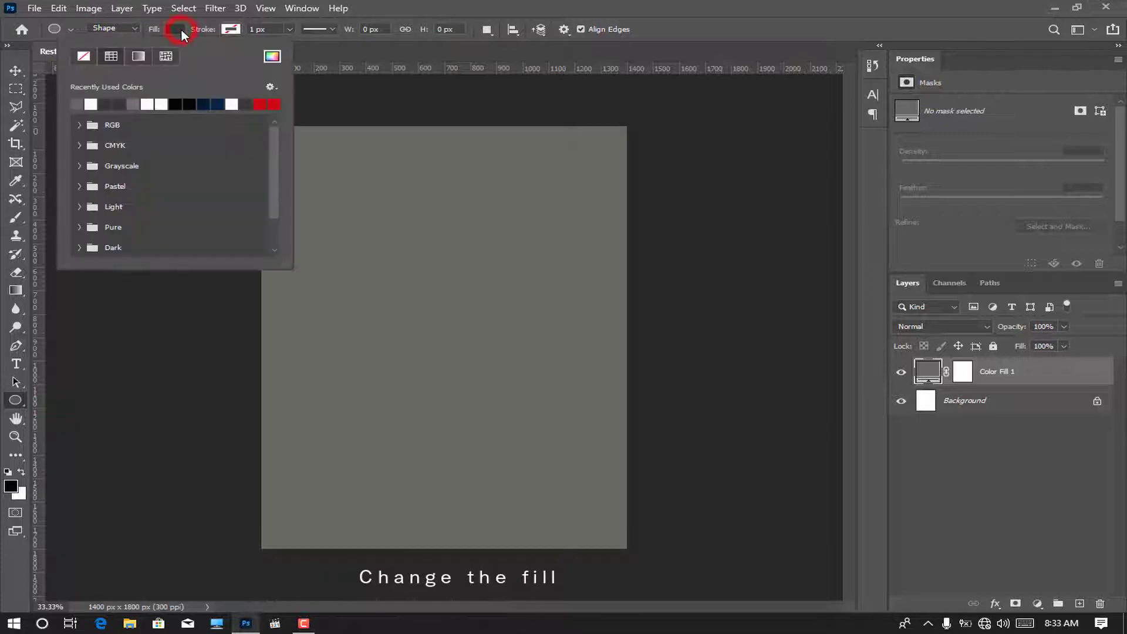
pyautogui.click(273, 61)
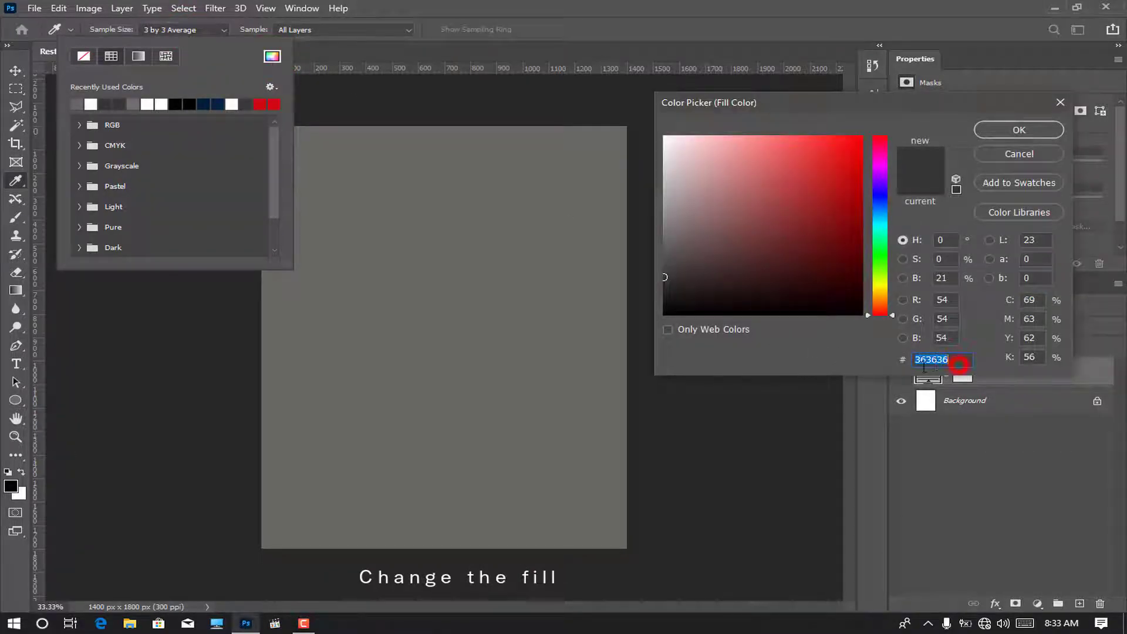
pyautogui.click(1000, 126)
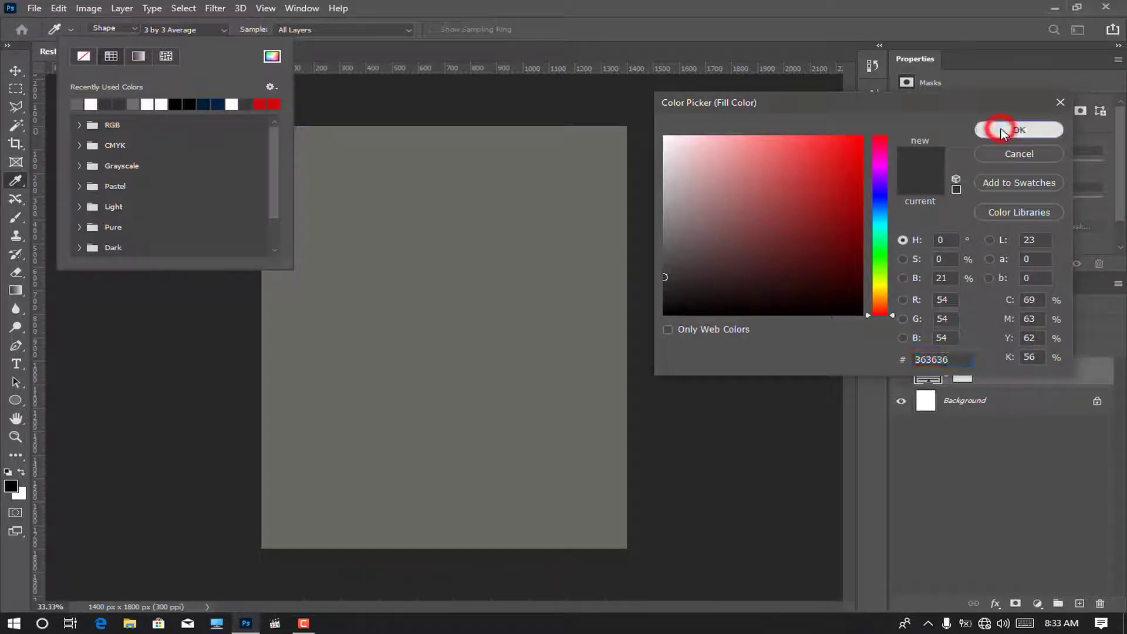
pyautogui.click(896, 36)
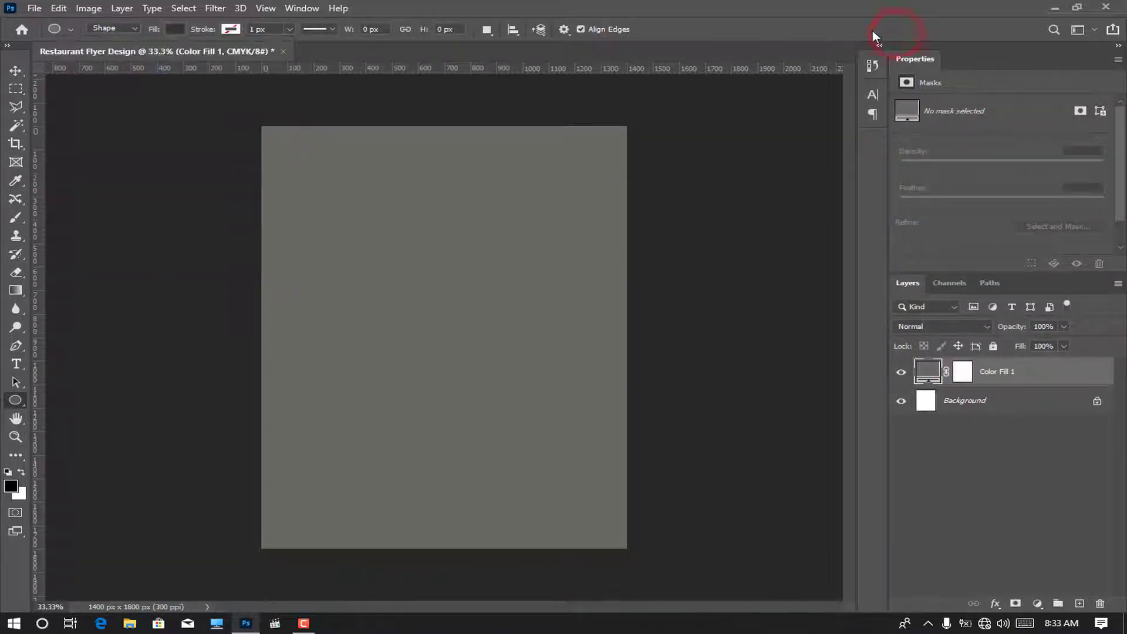
# - Draw a large circle, move it over the page's top-right corner, and duplicate it
pyautogui.moveTo(404, 163); pyautogui.dragTo(522, 320)
pyautogui.click(15, 70)
pyautogui.moveTo(421, 195); pyautogui.dragTo(580, 217)
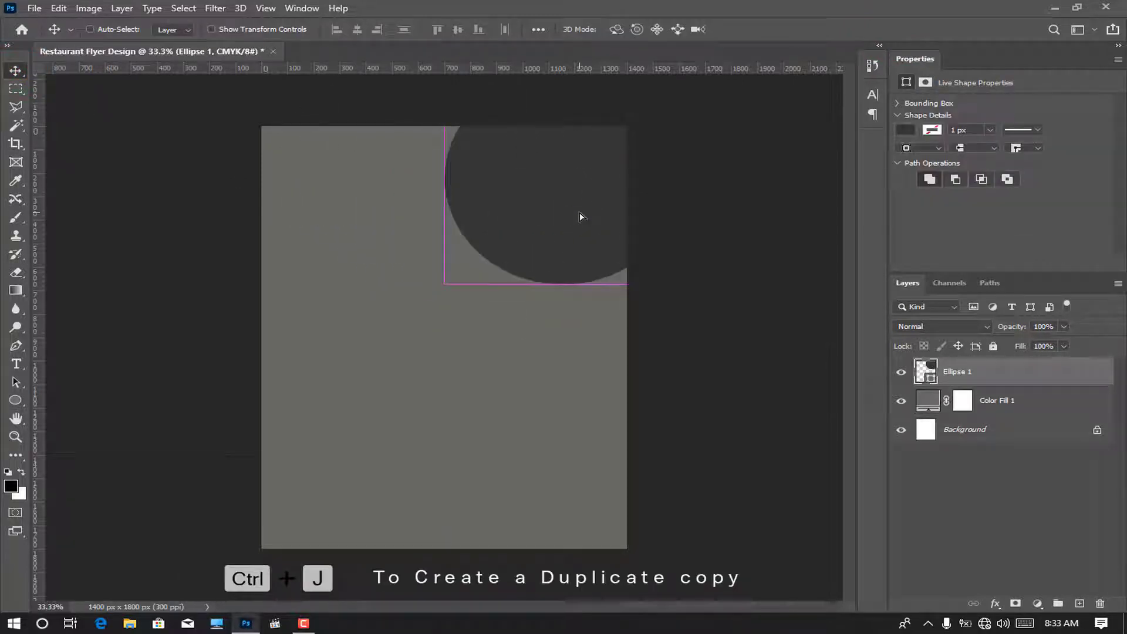
pyautogui.hotkey('ctrl', 'j')
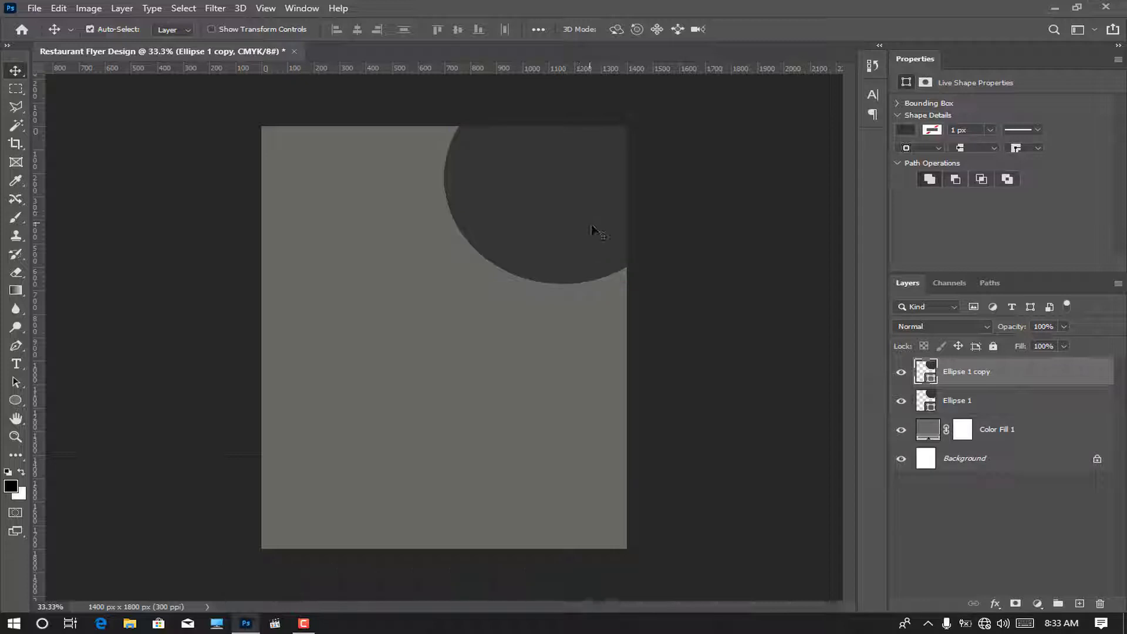
# - Change Ellipse 1's fill to lighter gray 707070
pyautogui.click(957, 401)
pyautogui.press('u')
pyautogui.click(904, 130)
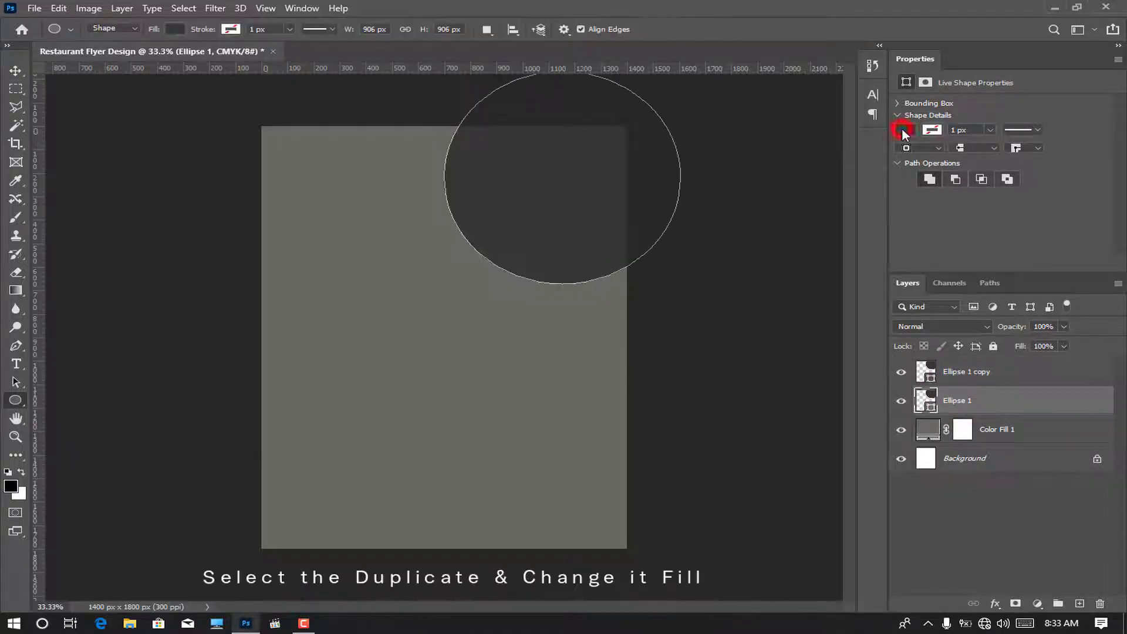
pyautogui.click(1103, 157)
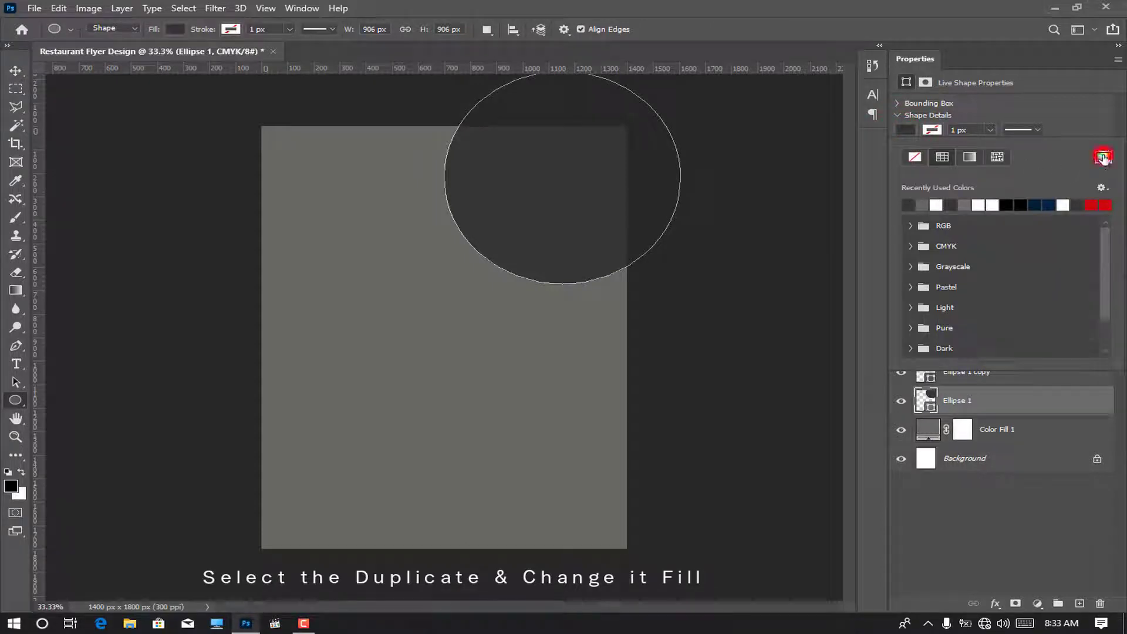
pyautogui.doubleClick(956, 359)
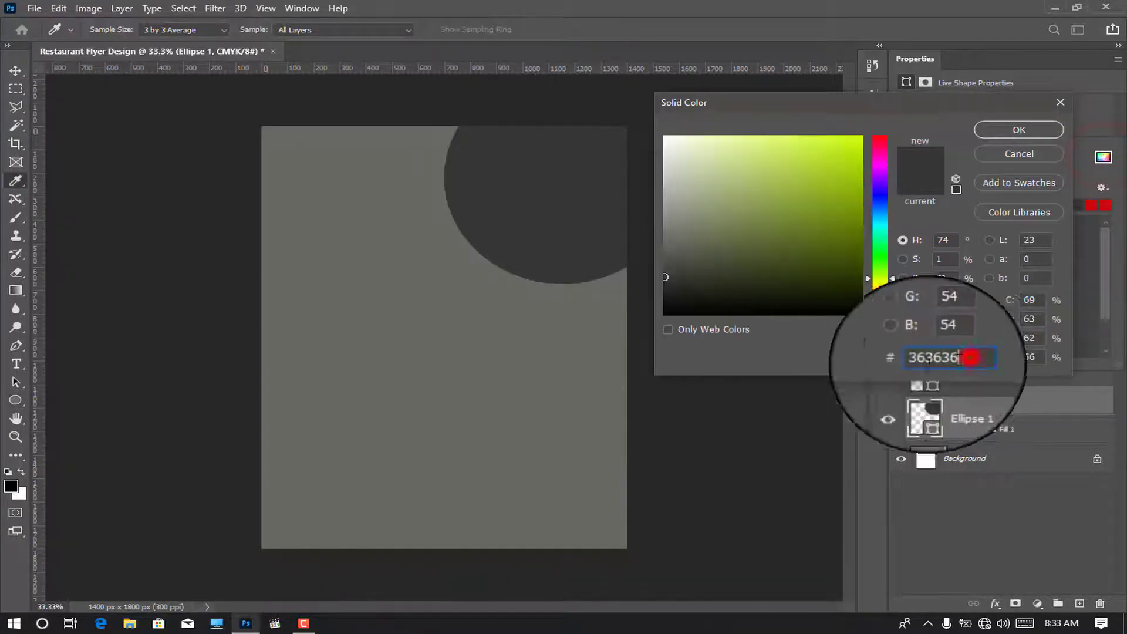
pyautogui.write('7070')
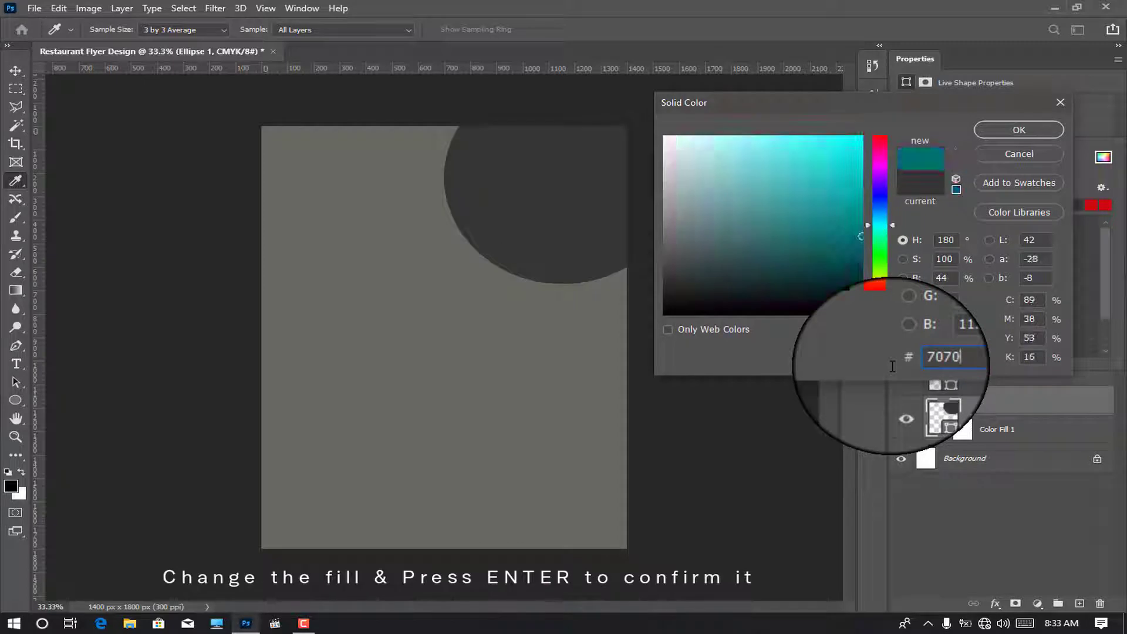
pyautogui.write('70')
pyautogui.press('Return')
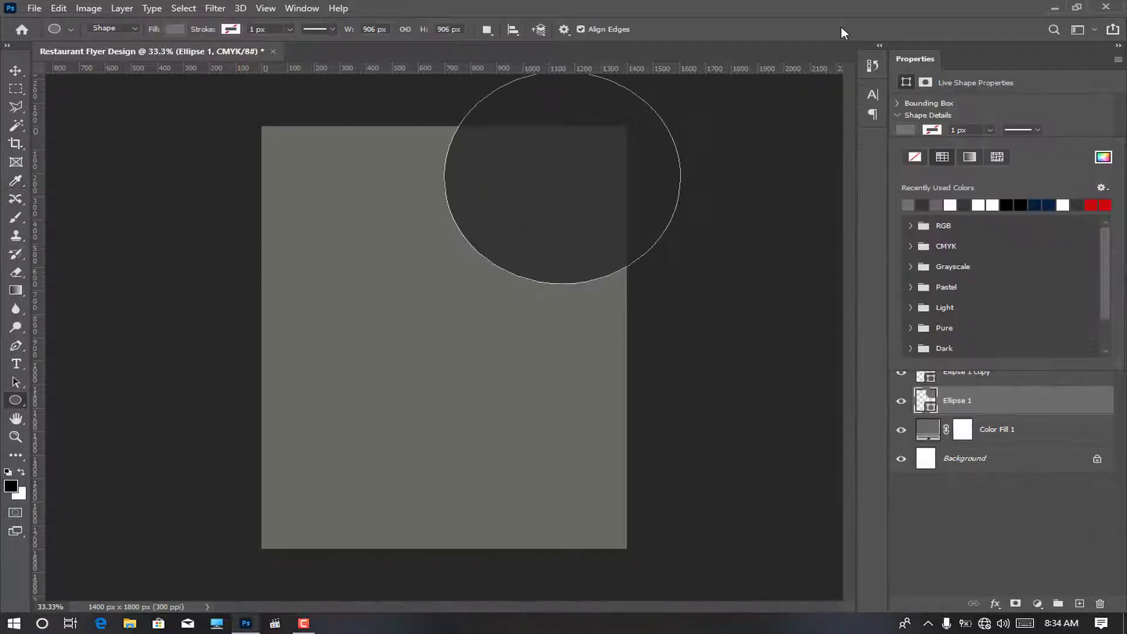
pyautogui.click(841, 30)
# - Nudge Ellipse 1 two steps left so a light crescent edges the dark circle
pyautogui.hotkey('ctrl', '+')
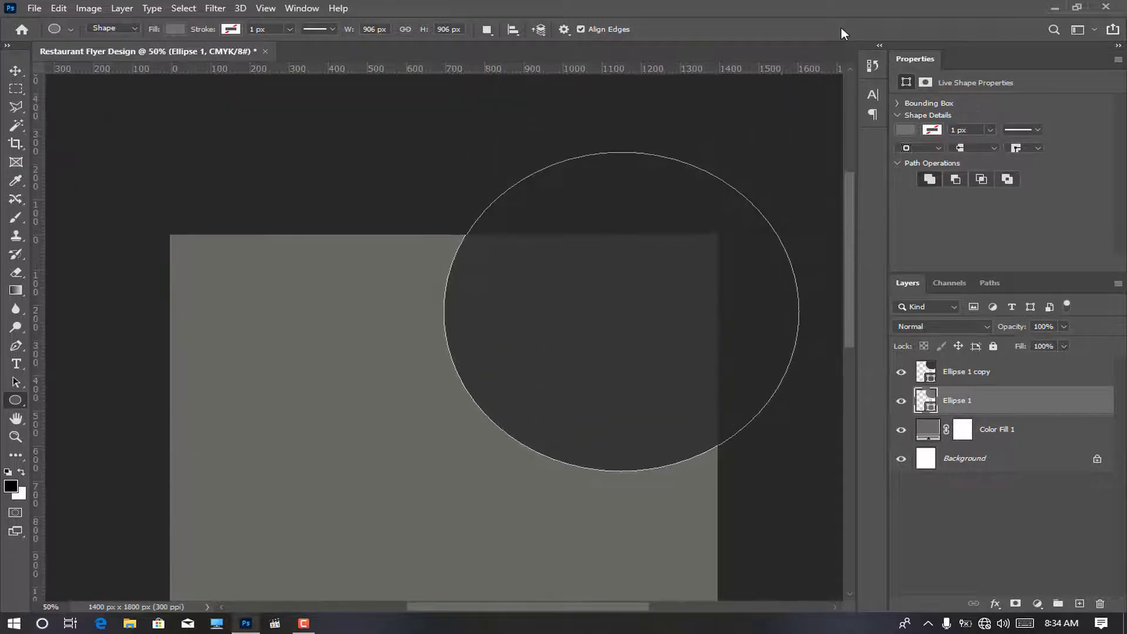
pyautogui.hotkey('ctrl', 't')
pyautogui.press('Left')
pyautogui.press('Left')
pyautogui.press('Left')
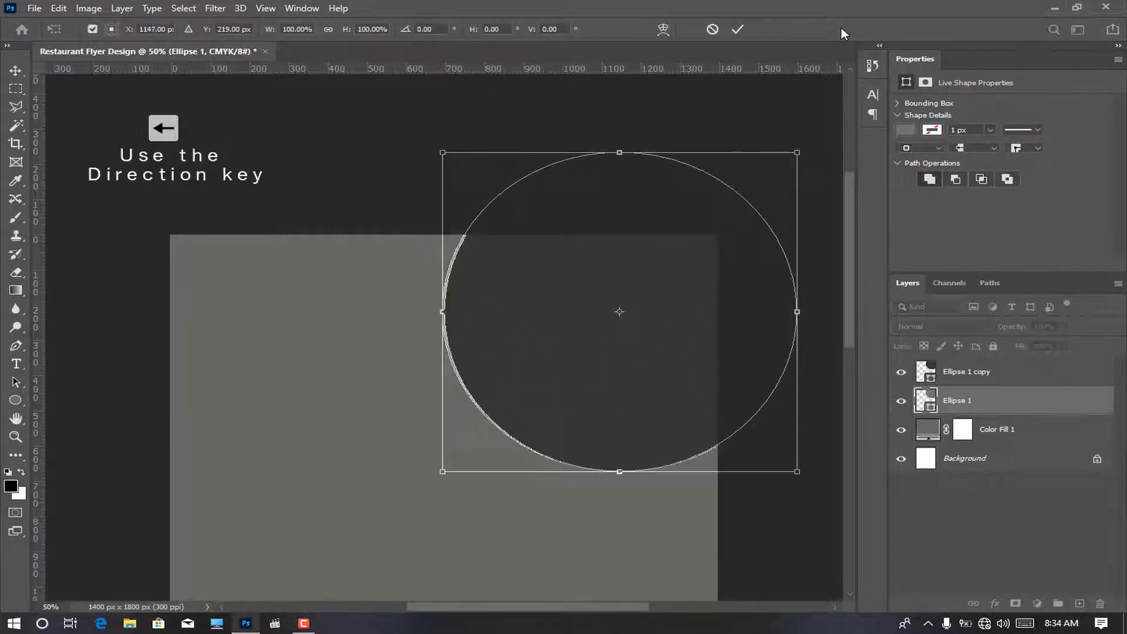
pyautogui.press('Left')
pyautogui.press('Left')
pyautogui.press('Left')
pyautogui.press('Left')
pyautogui.press('Left')
pyautogui.press('Left')
pyautogui.press('Left')
pyautogui.press('Left')
pyautogui.press('Left')
pyautogui.press('Return')
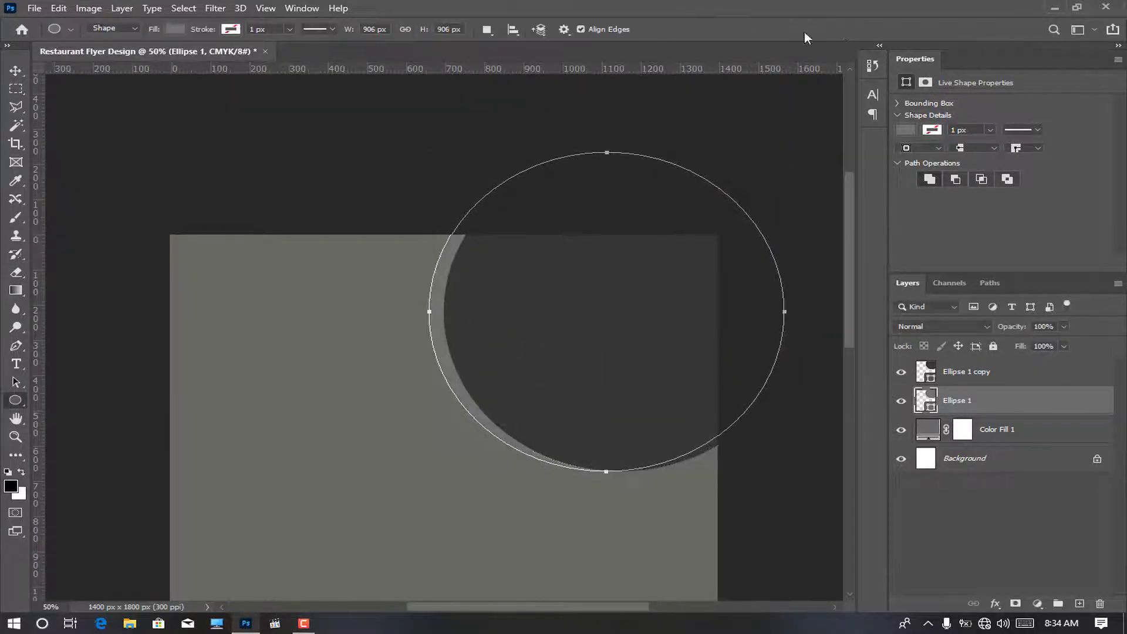
pyautogui.click(15, 71)
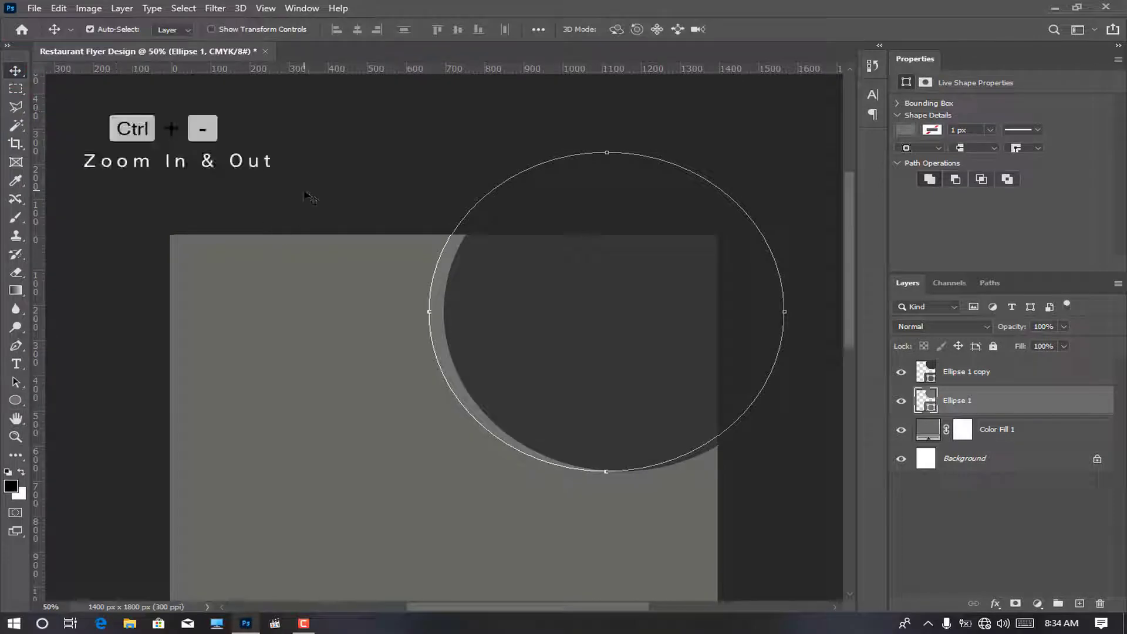
# - Move Ellipse 1 and Ellipse 1 copy together slightly down-left, then reselect Ellipse 1 copy
pyautogui.scroll(-3, 306, 195)
pyautogui.click(303, 188)
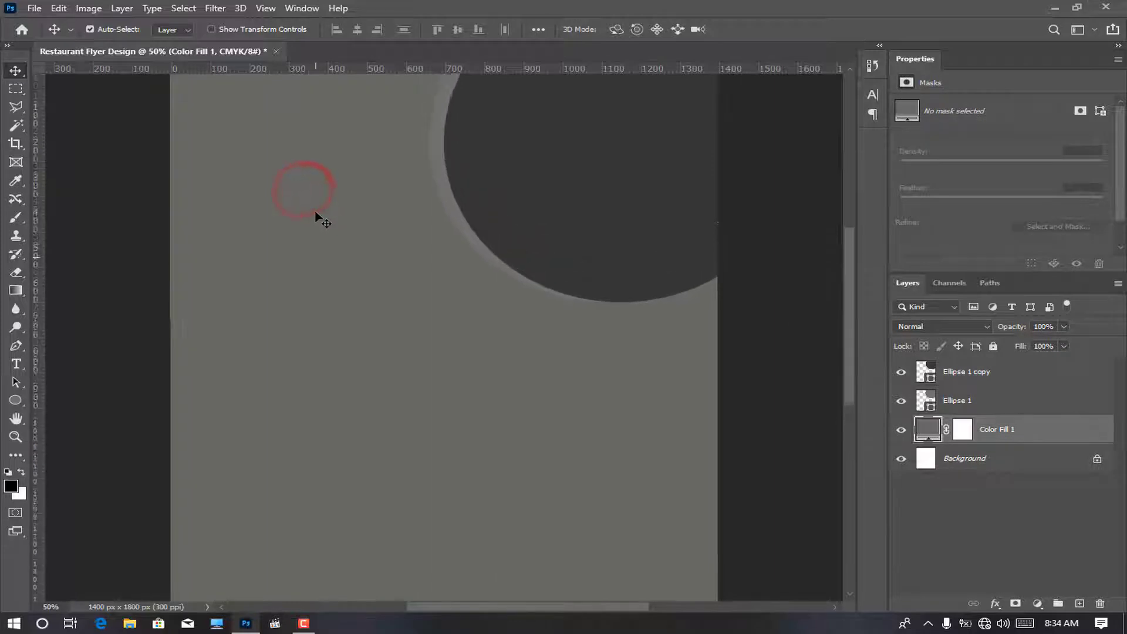
pyautogui.scroll(2, 320, 226)
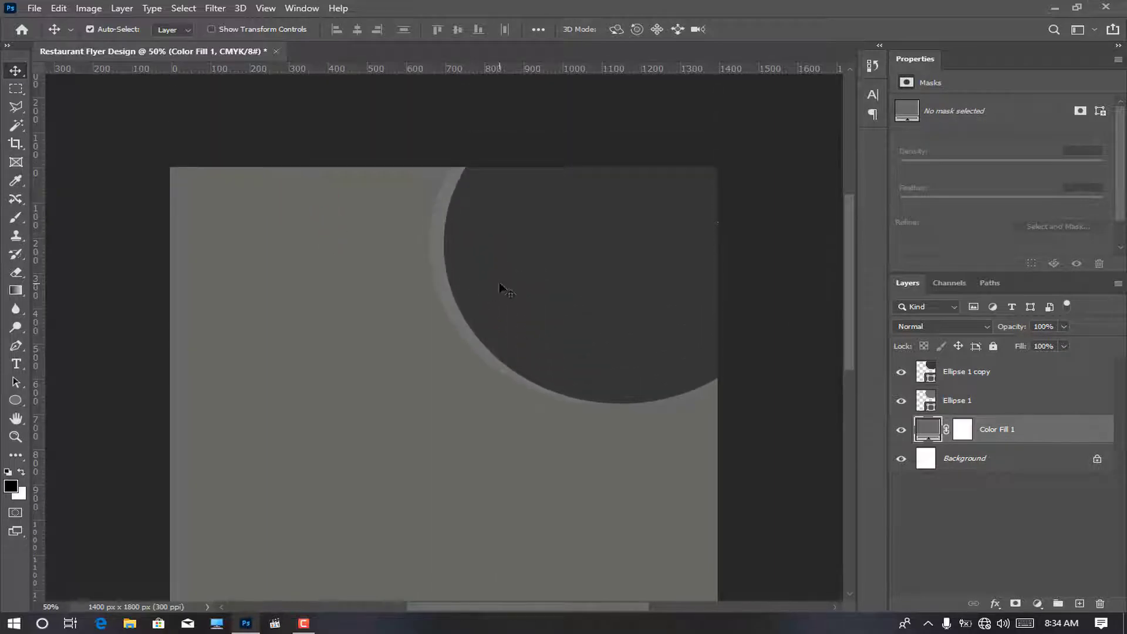
pyautogui.click(936, 402)
pyautogui.keyDown('ctrl'); pyautogui.click(953, 381); pyautogui.keyUp('ctrl')
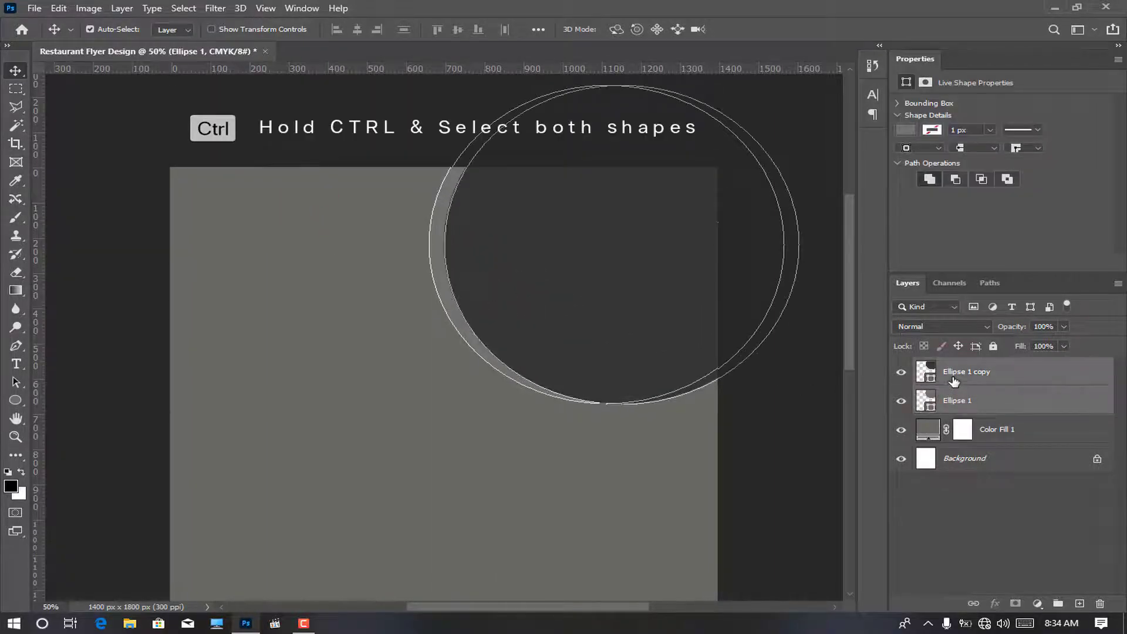
pyautogui.moveTo(594, 263); pyautogui.dragTo(584, 283)
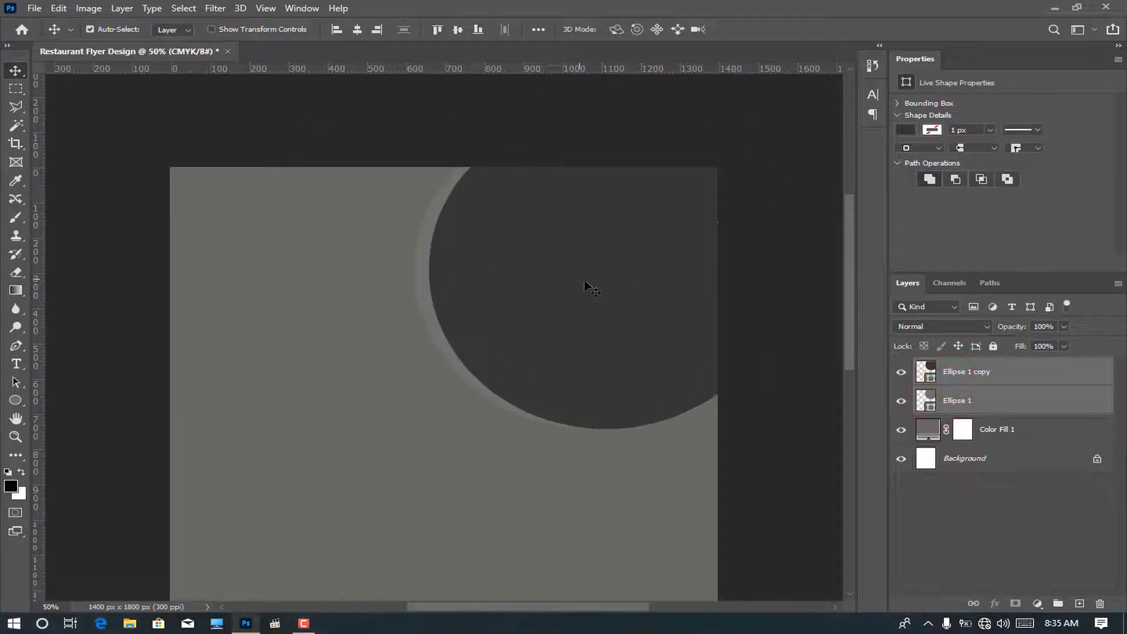
pyautogui.click(998, 376)
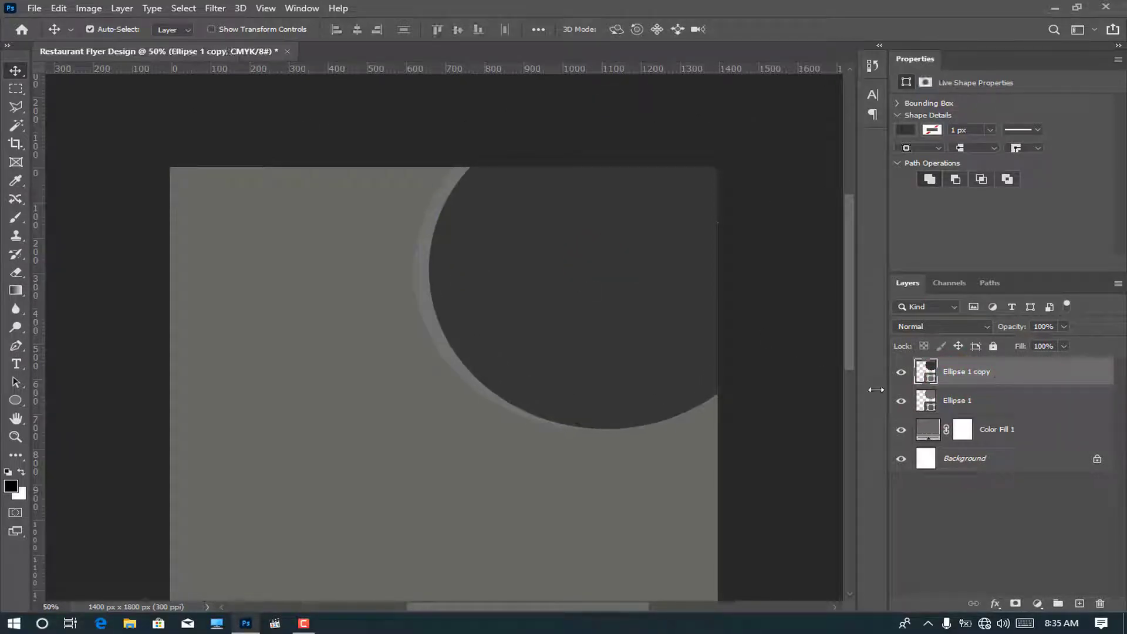
pyautogui.click(16, 401)
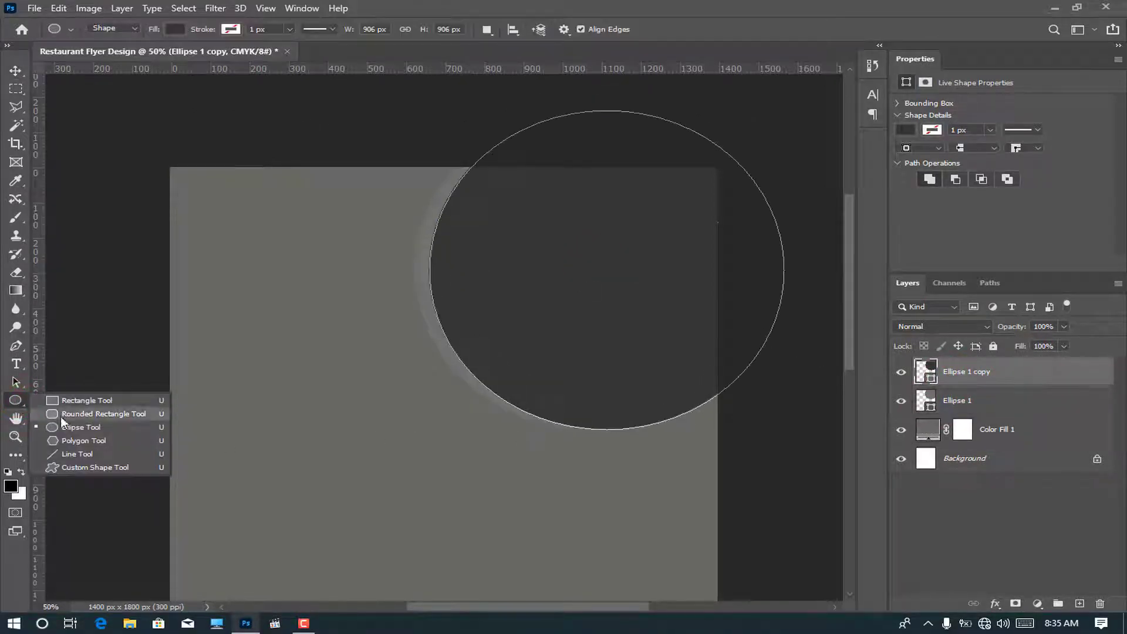
# - Draw a small circle, place it on the large circle's lower edge, and duplicate it
pyautogui.click(72, 427)
pyautogui.moveTo(245, 437); pyautogui.dragTo(301, 473)
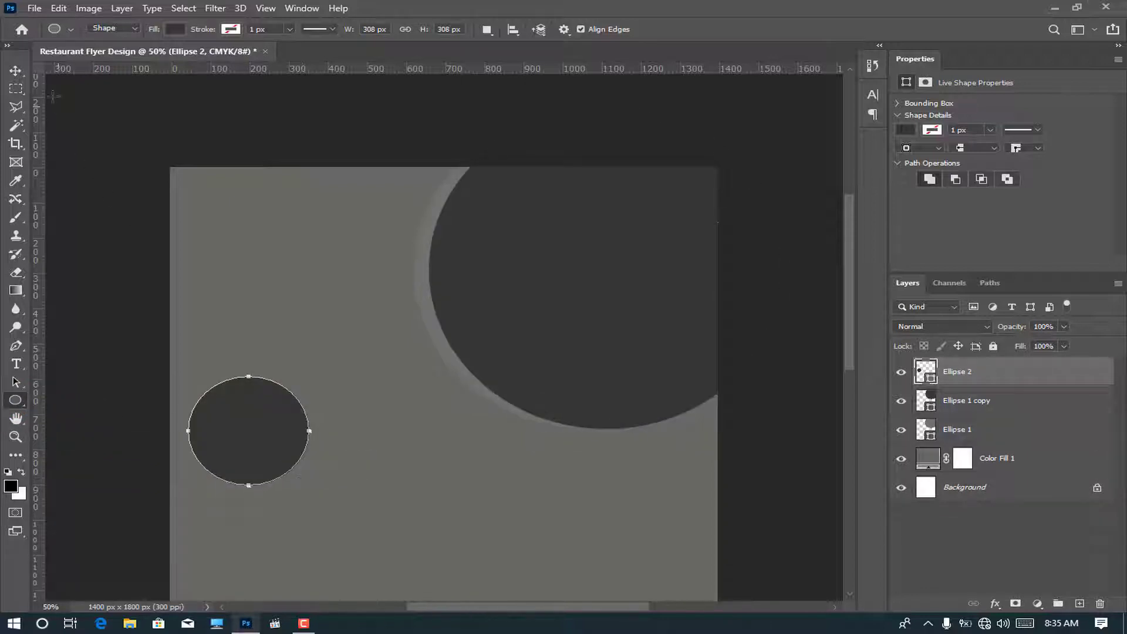
pyautogui.click(18, 71)
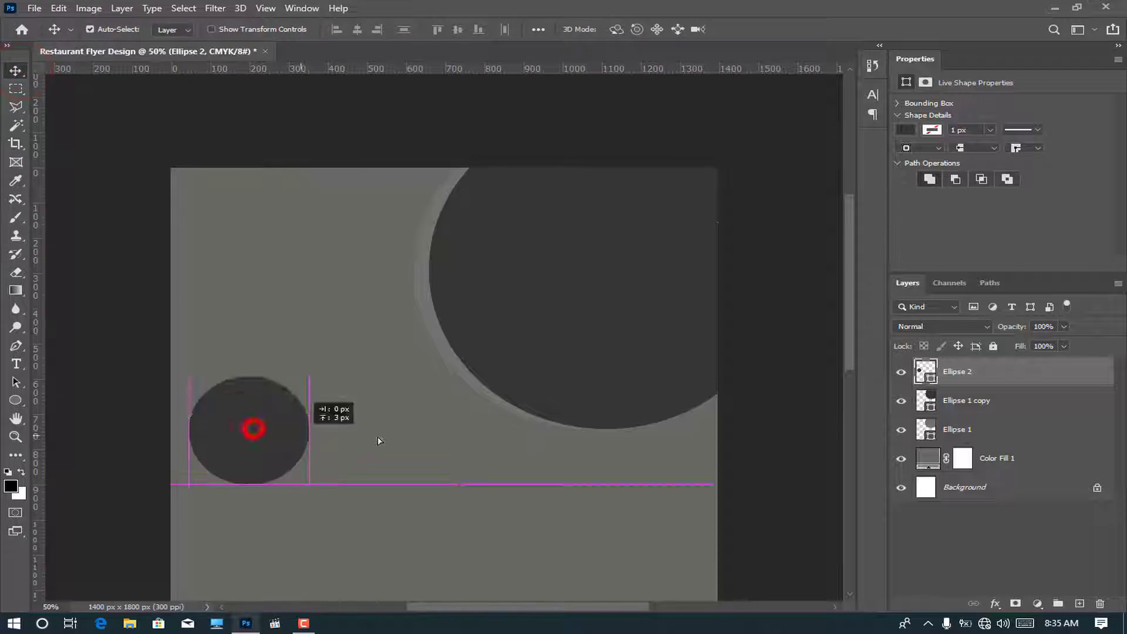
pyautogui.moveTo(259, 432); pyautogui.dragTo(599, 421)
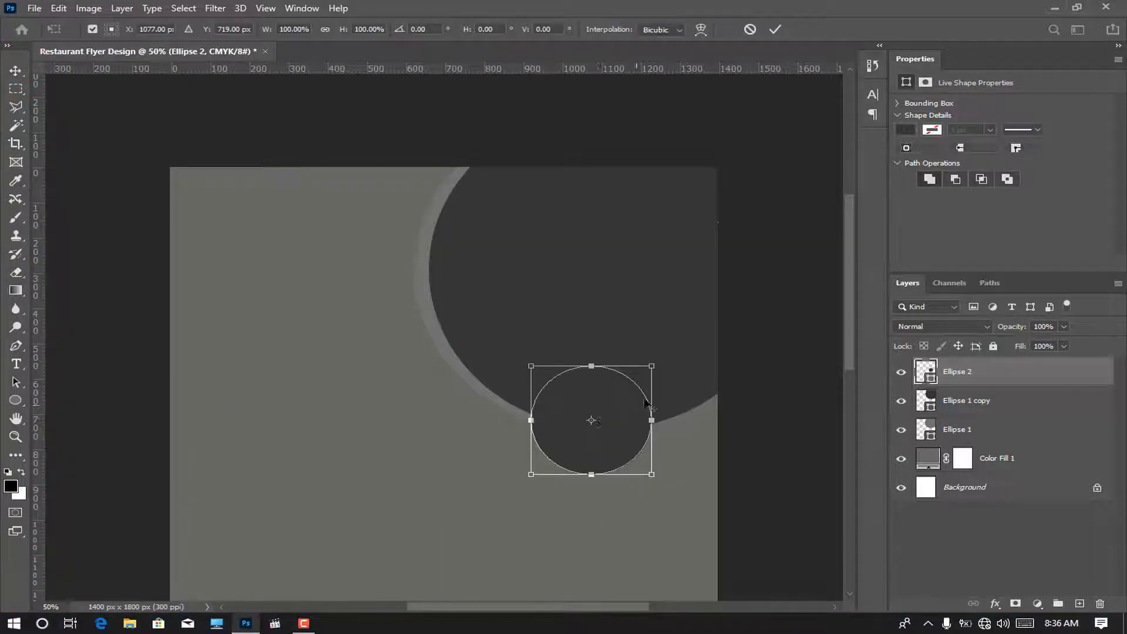
pyautogui.hotkey('ctrl', 'j')
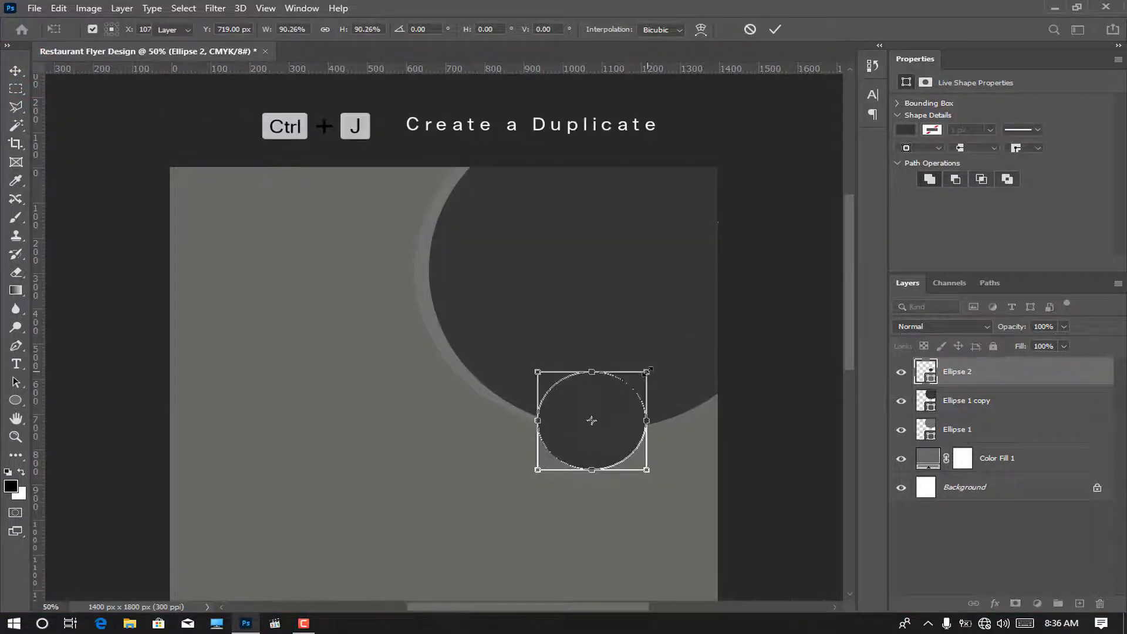
# - Give the original Ellipse 2 a grey 707070 fill and start transforming it
pyautogui.click(962, 400)
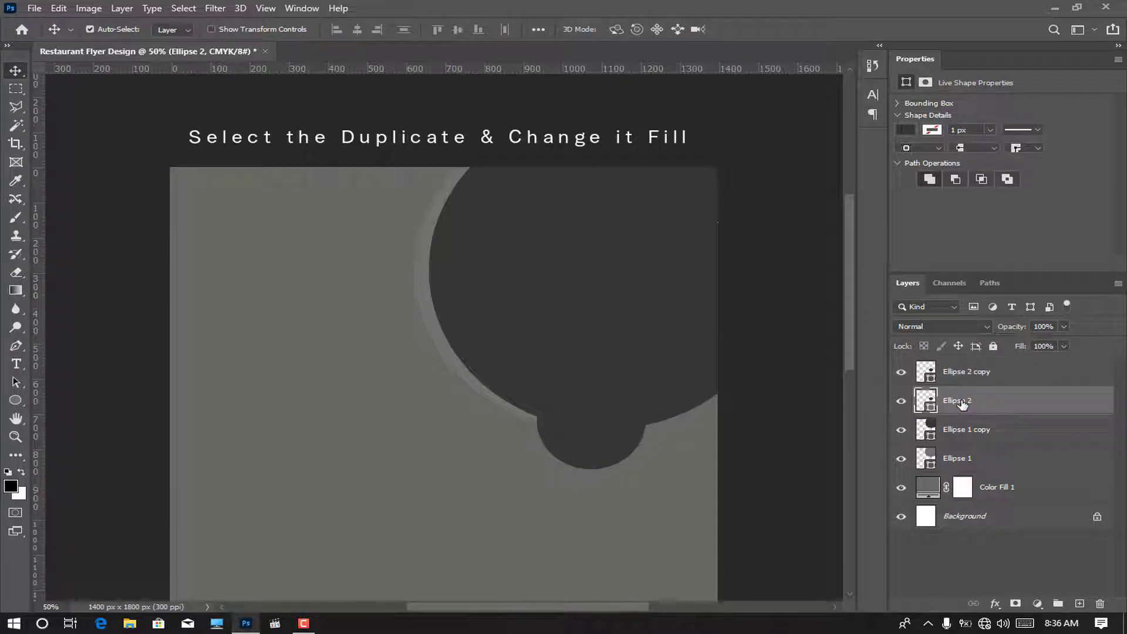
pyautogui.click(903, 130)
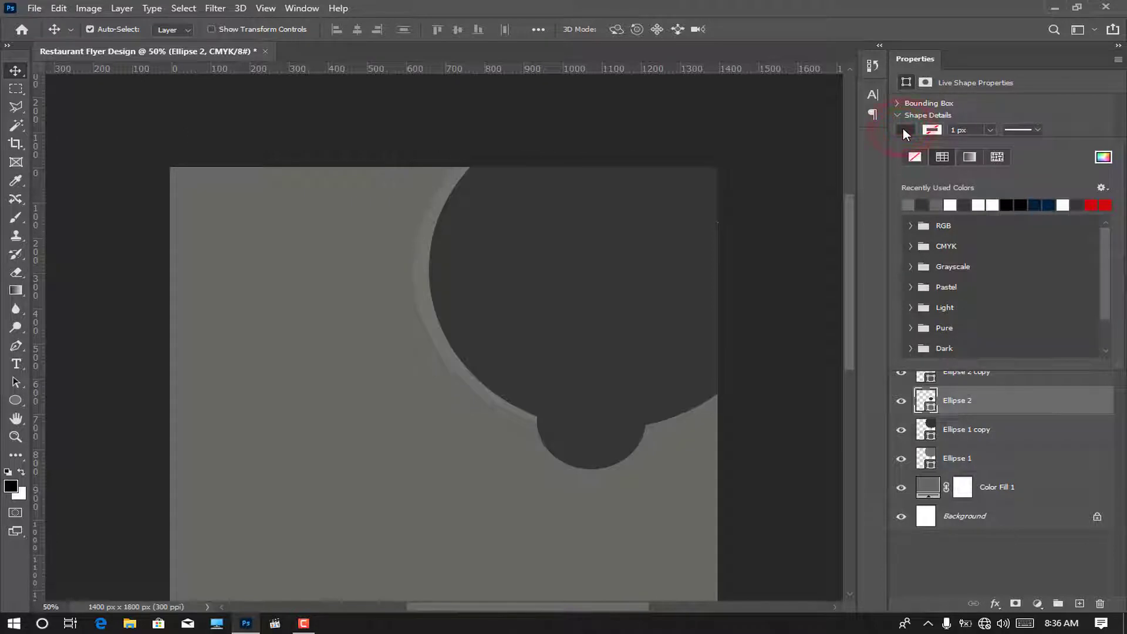
pyautogui.click(1104, 157)
pyautogui.write('707171')
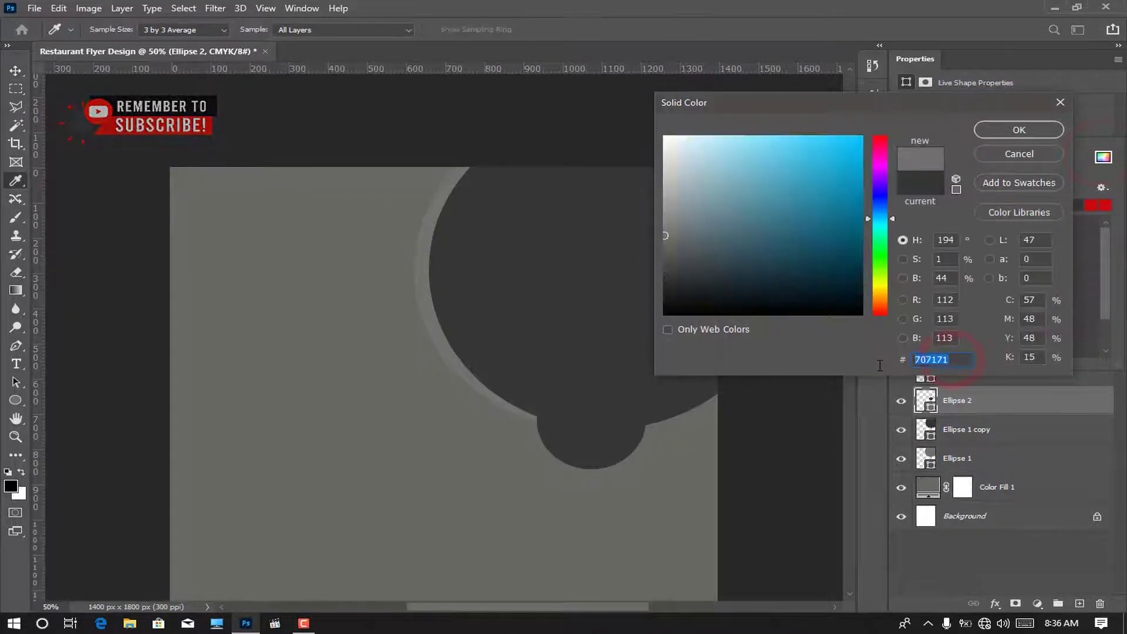
pyautogui.write('7070')
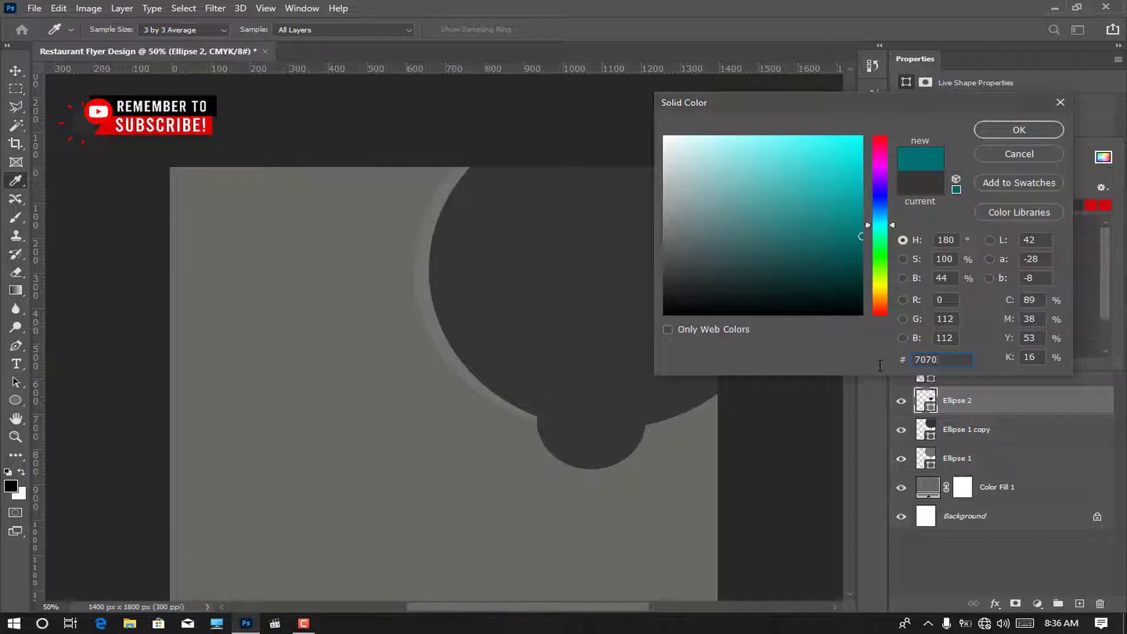
pyautogui.write('70')
pyautogui.click(1033, 130)
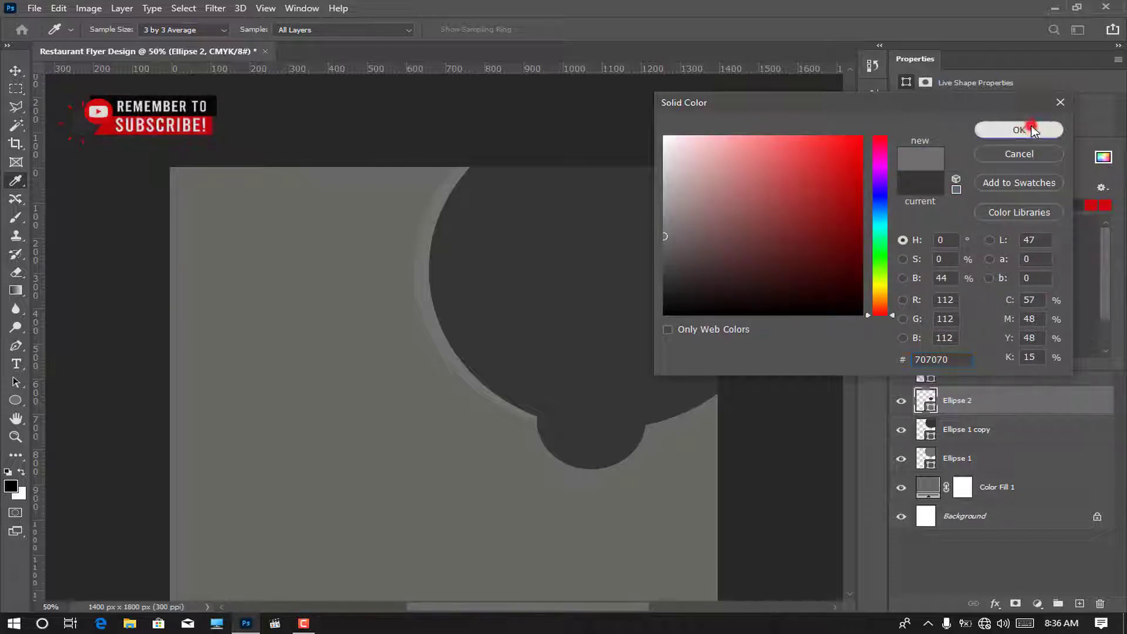
pyautogui.hotkey('ctrl', 't')
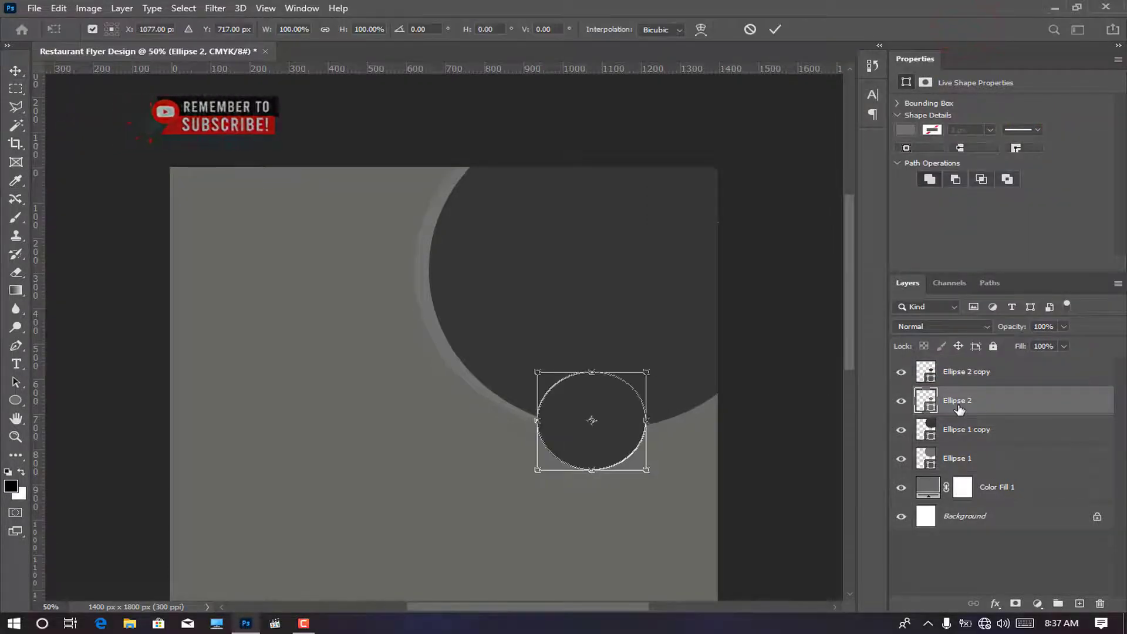
# - Copy the large circle to the left edge, shrink it to about three-quarters, and duplicate it
pyautogui.press('Return')
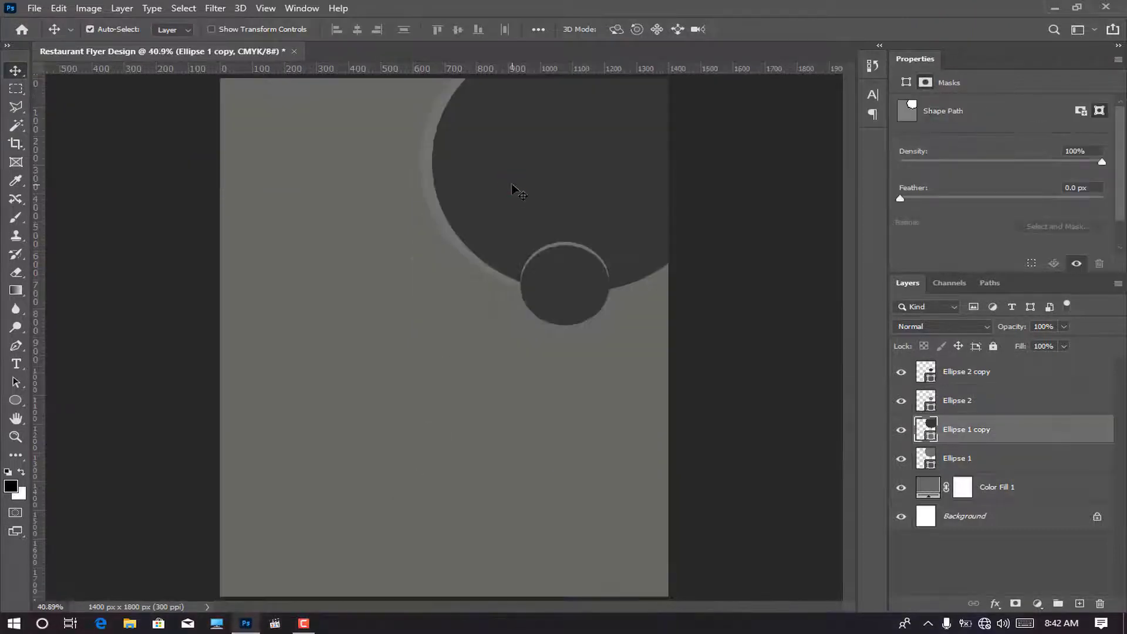
pyautogui.hotkey('ctrl', 'j')
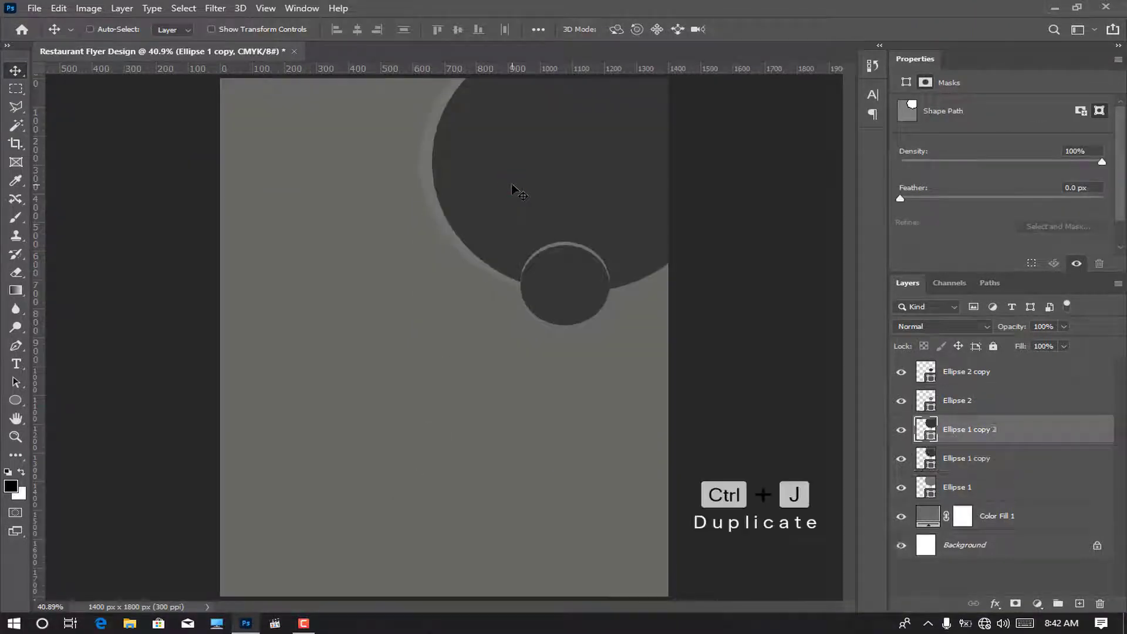
pyautogui.moveTo(541, 166)
pyautogui.mouseDown()
pyautogui.moveTo(275, 380)
pyautogui.moveTo(259, 344)
pyautogui.mouseUp()
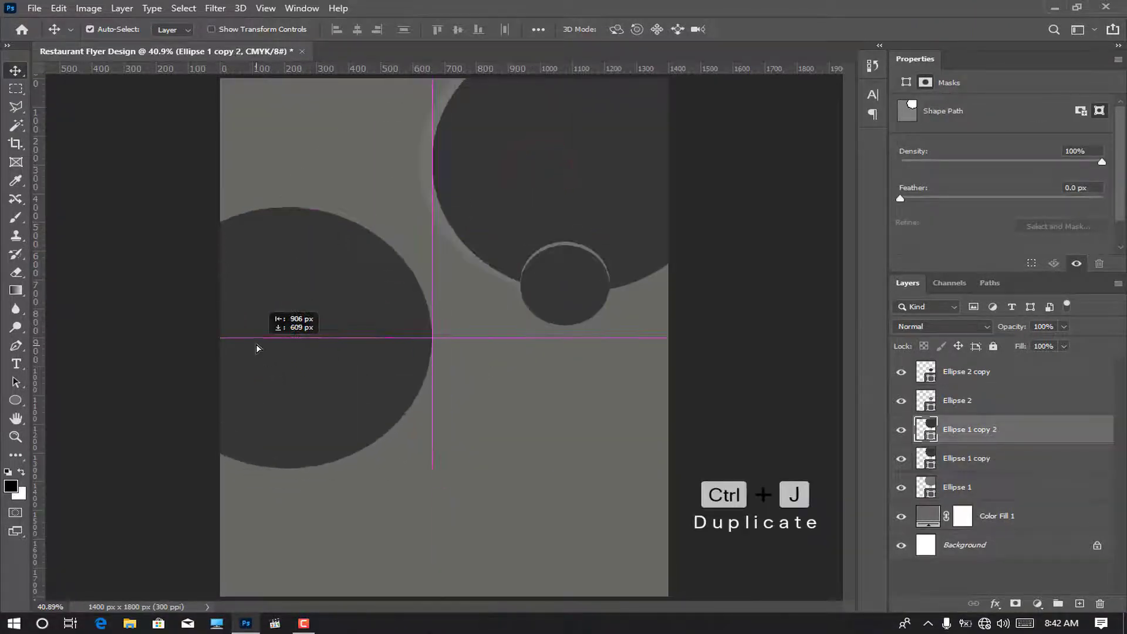
pyautogui.hotkey('ctrl', 't')
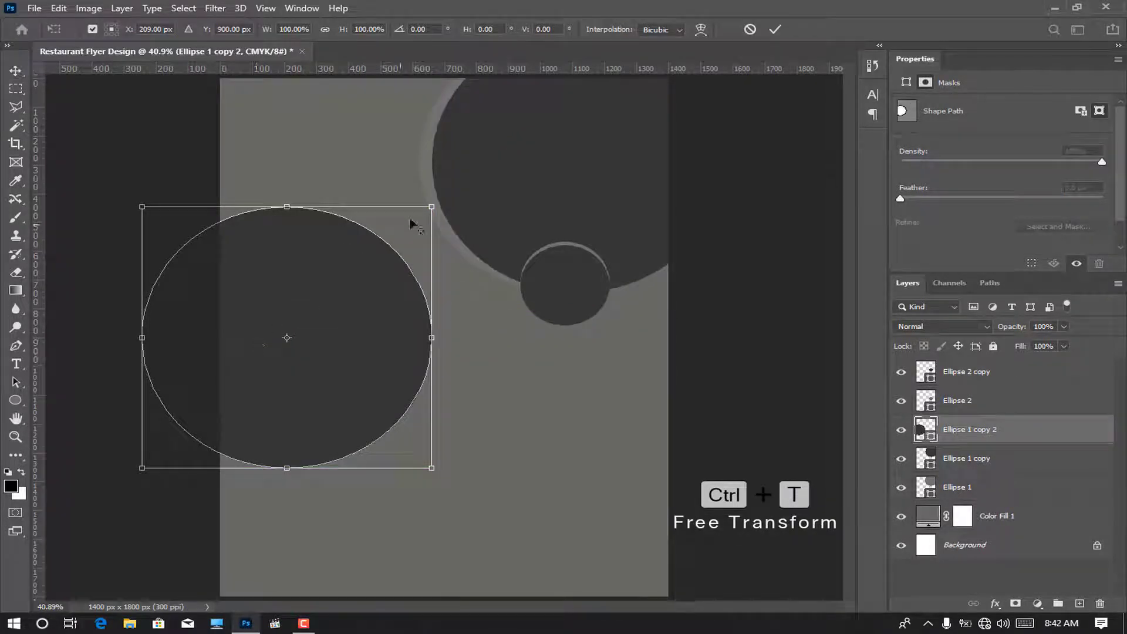
pyautogui.moveTo(426, 205); pyautogui.dragTo(421, 405)
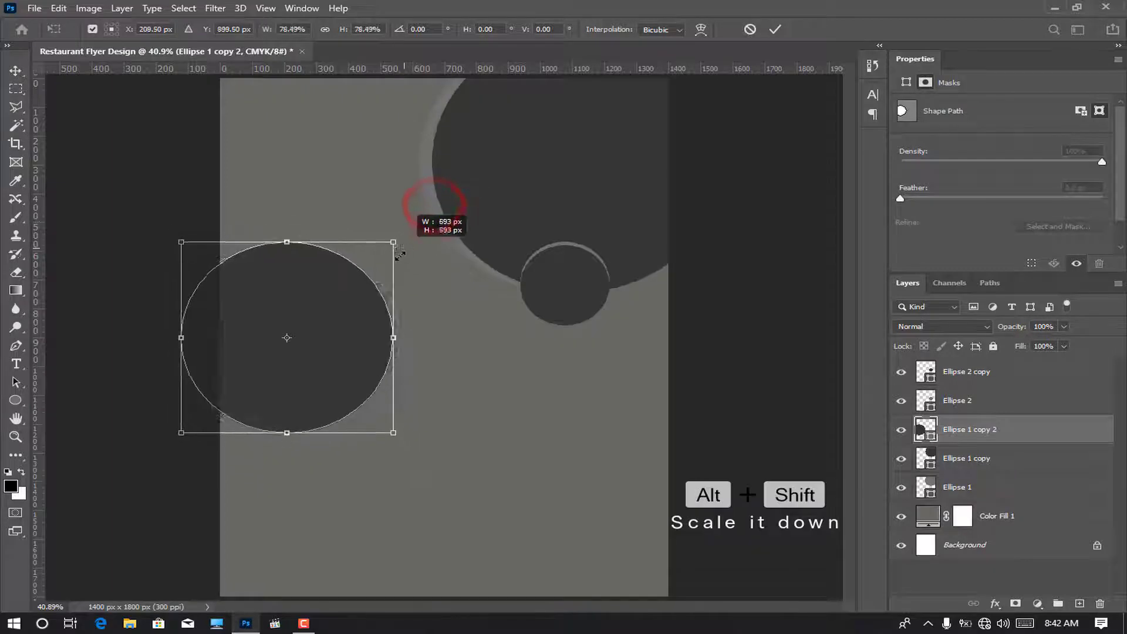
pyautogui.moveTo(373, 332); pyautogui.dragTo(367, 332)
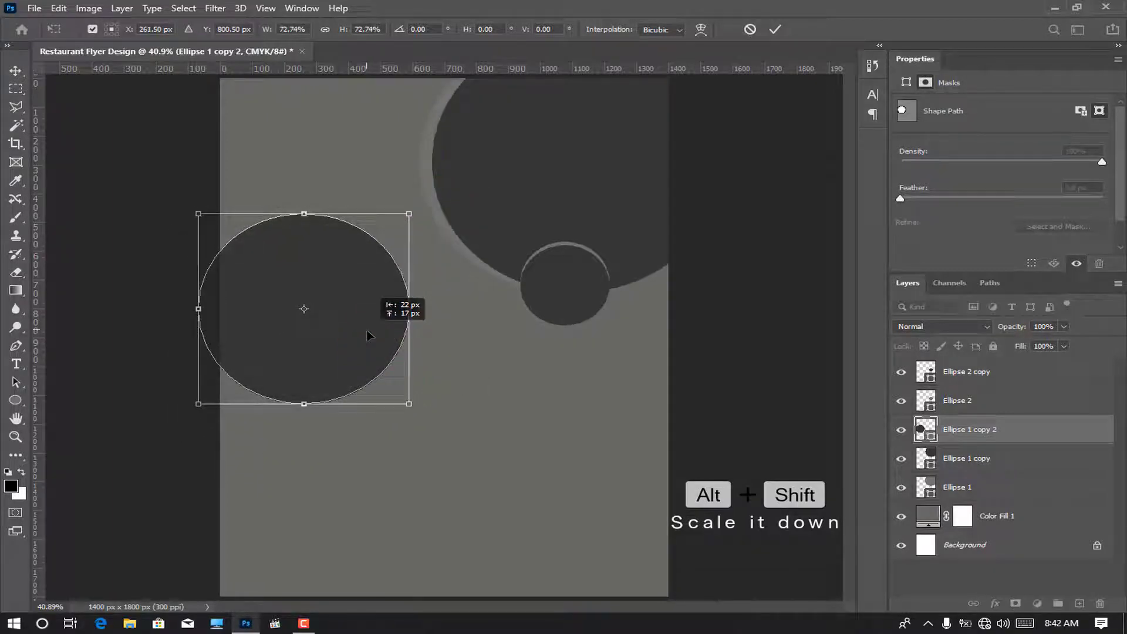
pyautogui.press('Return')
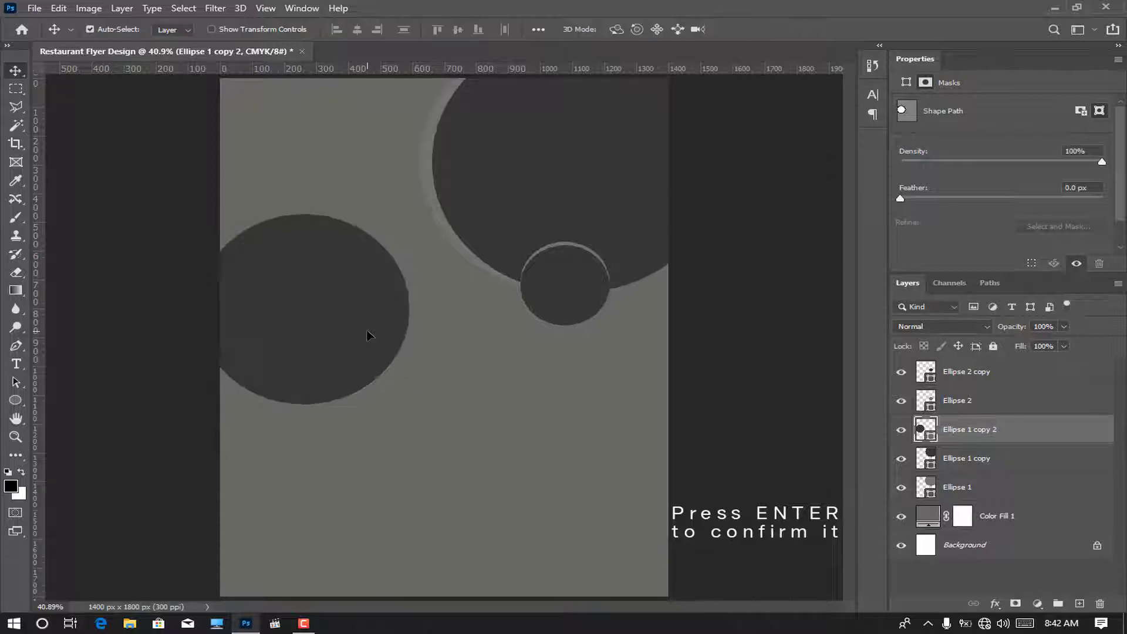
pyautogui.hotkey('ctrl', 'j')
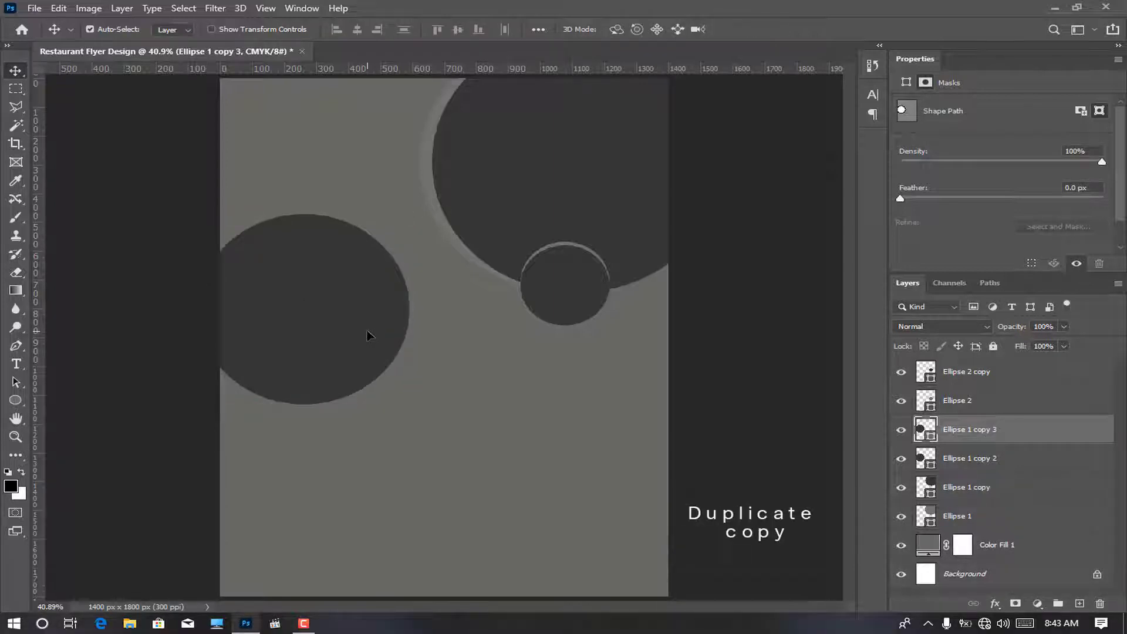
# - Warp Ellipse 1 copy 3 with Shell Lower and slide it off the lower-right edge
pyautogui.moveTo(367, 332)
pyautogui.mouseDown()
pyautogui.moveTo(510, 437)
pyautogui.moveTo(608, 464)
pyautogui.mouseUp()
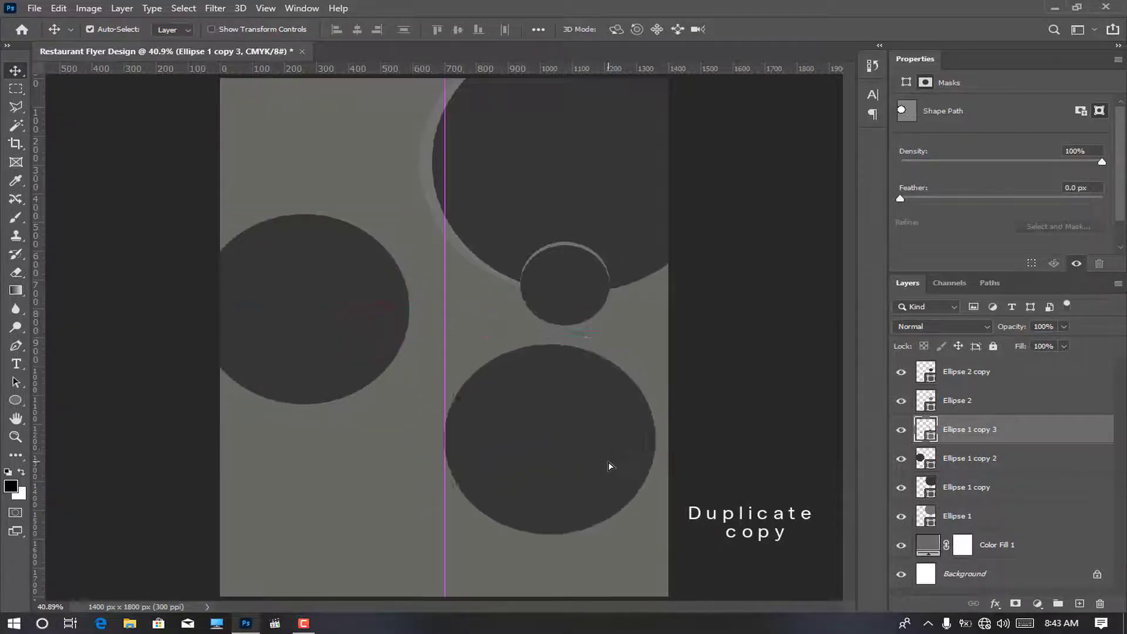
pyautogui.hotkey('ctrl', 't')
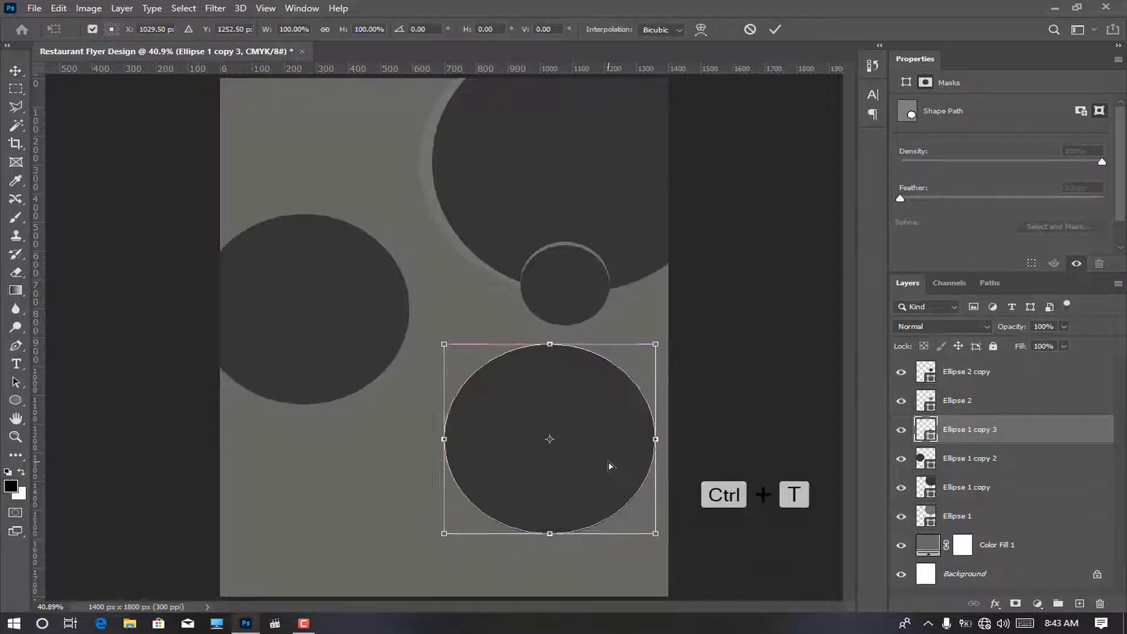
pyautogui.click(700, 30)
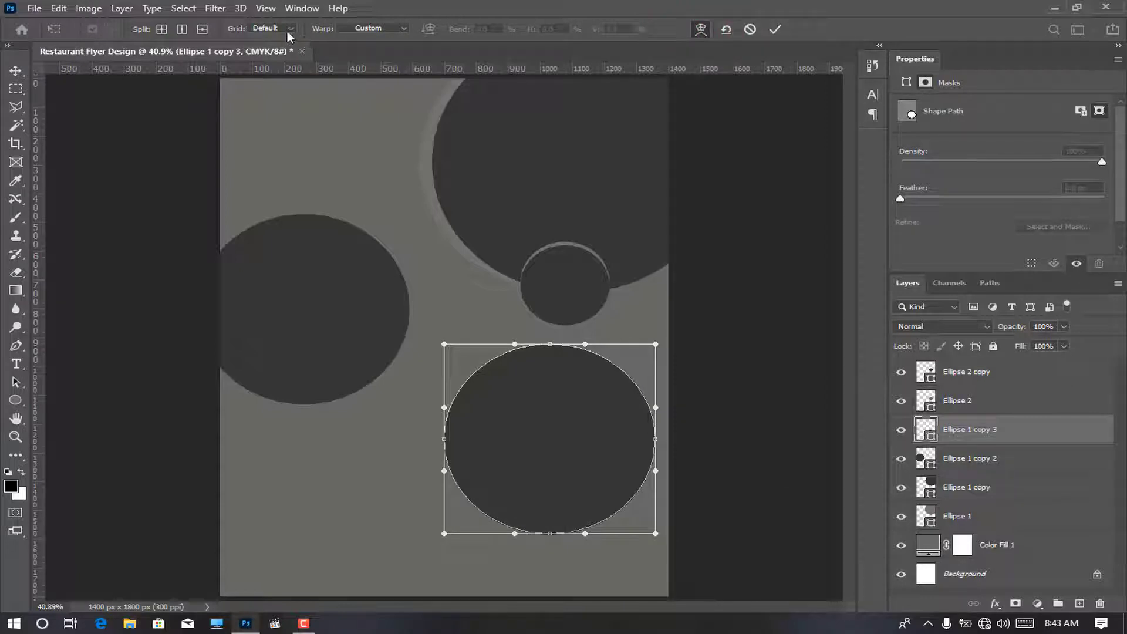
pyautogui.click(364, 29)
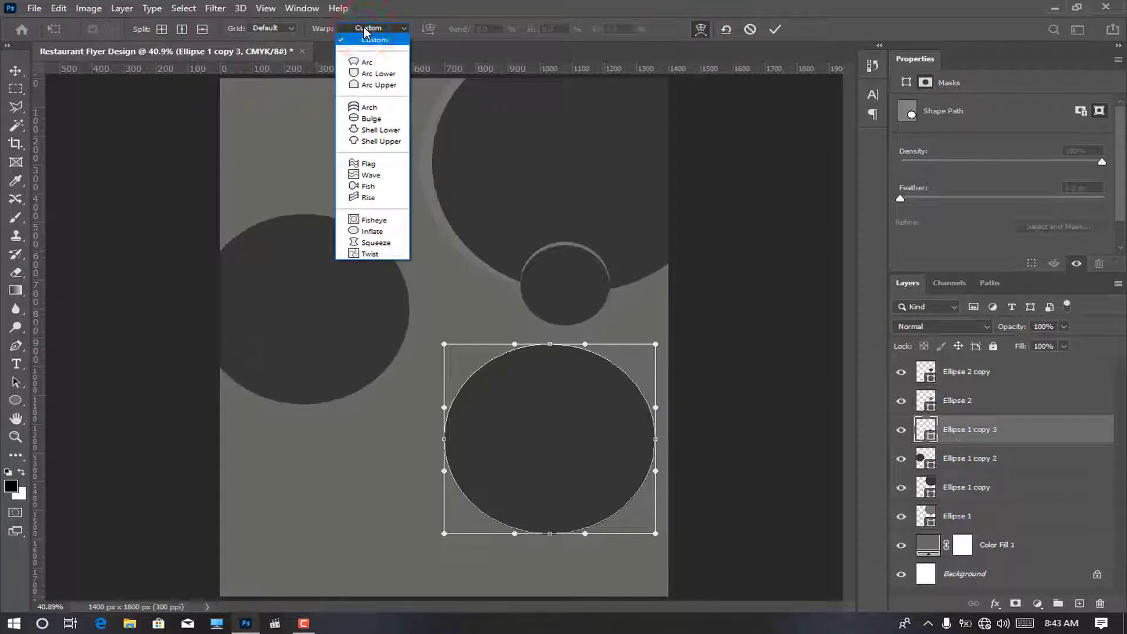
pyautogui.click(381, 129)
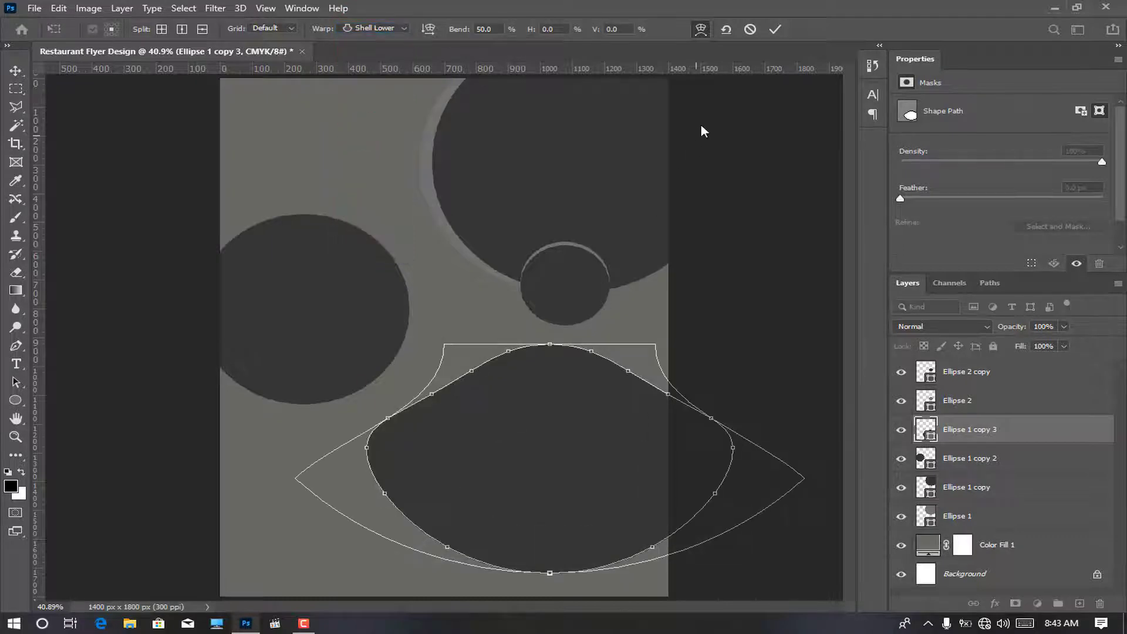
pyautogui.click(774, 30)
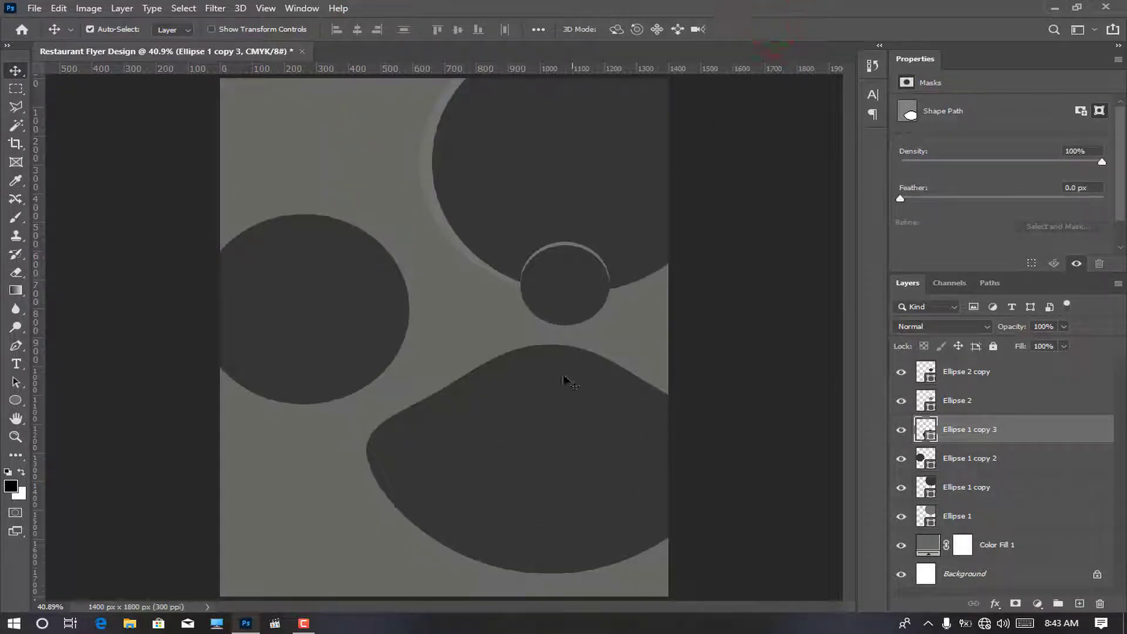
pyautogui.moveTo(550, 455); pyautogui.dragTo(706, 445)
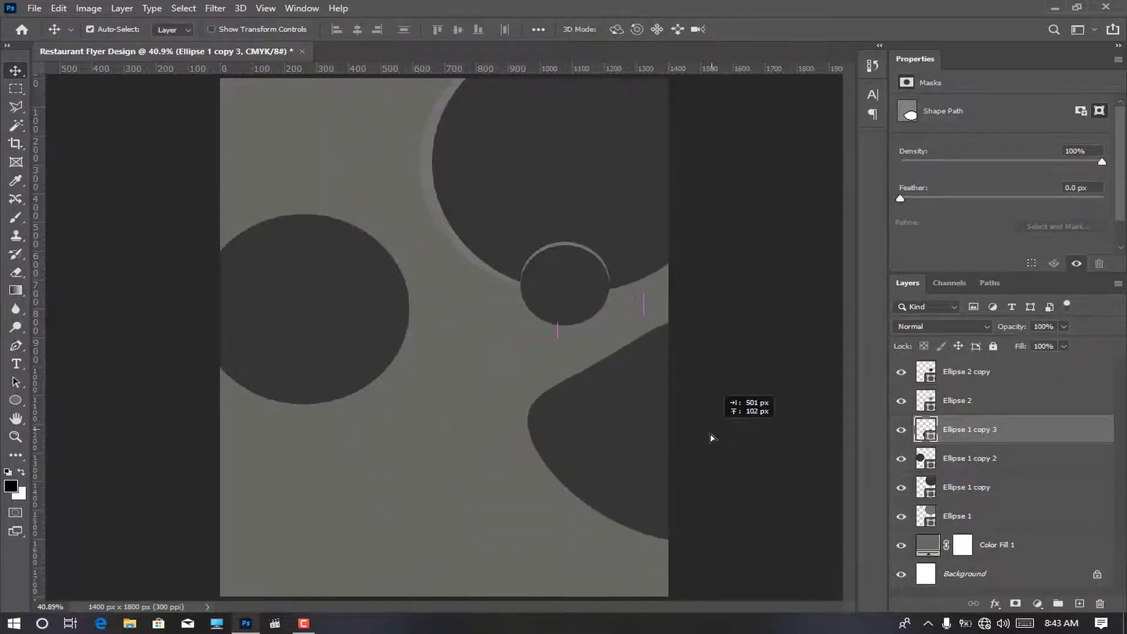
pyautogui.hotkey('ctrl', '-')
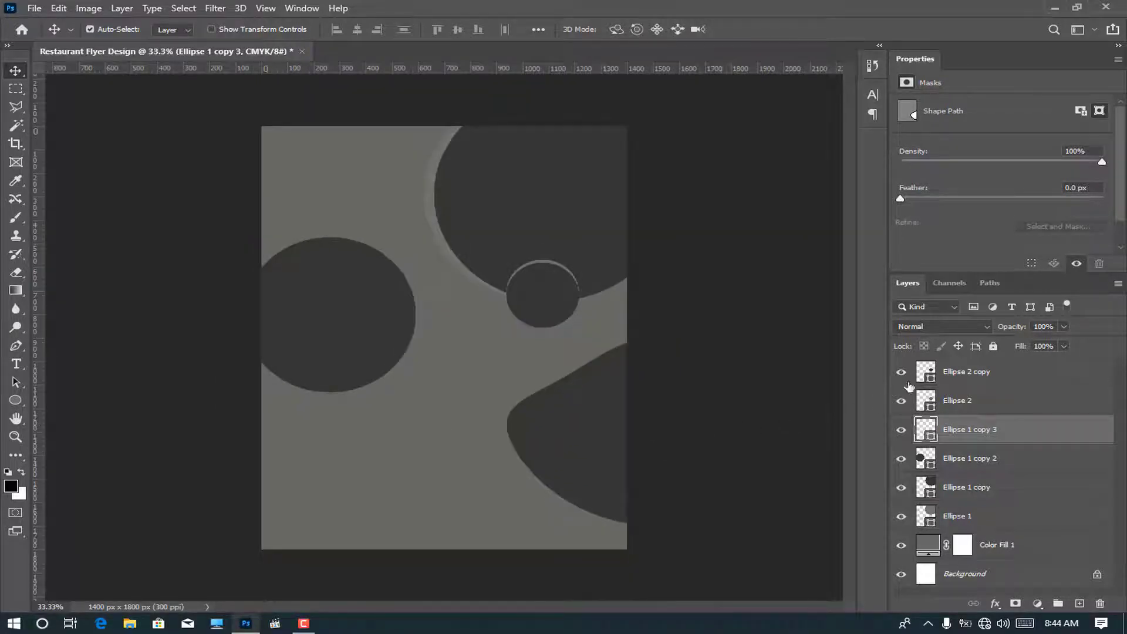
# - Select Color Fill 1 and set the Pen tool's shape fill to light grey #acacac
pyautogui.click(956, 371)
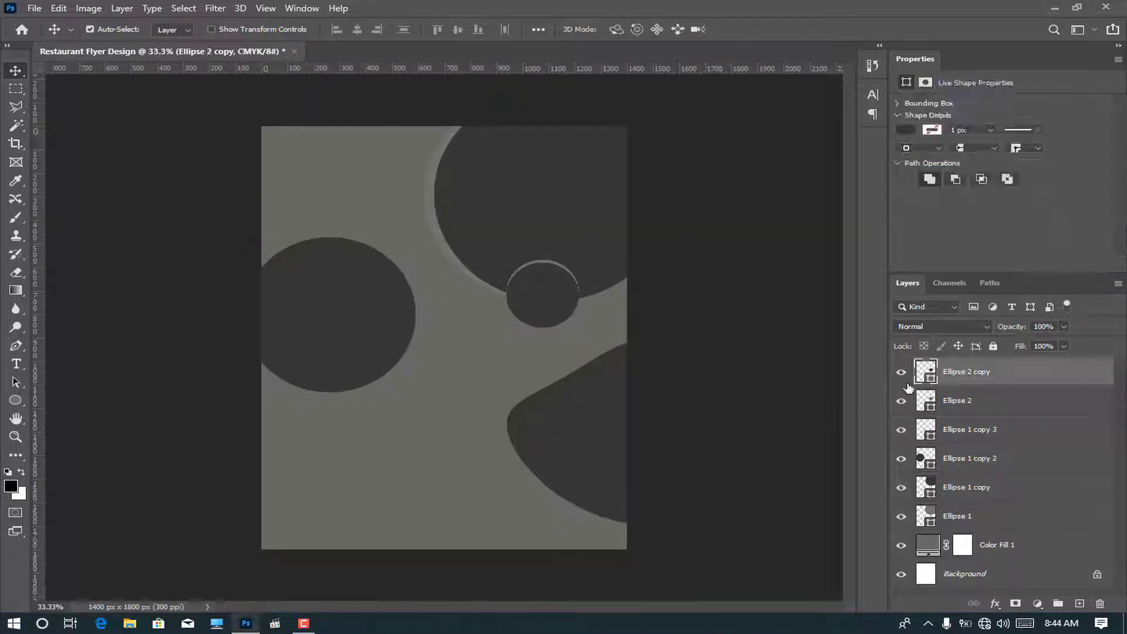
pyautogui.click(17, 346)
pyautogui.click(985, 546)
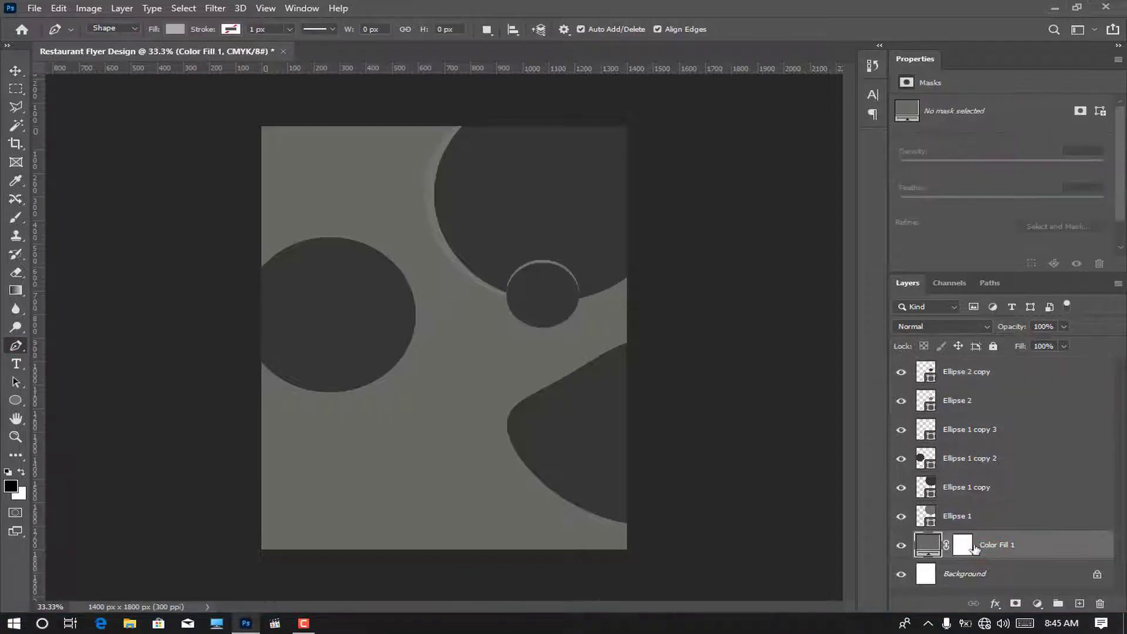
pyautogui.click(175, 30)
pyautogui.click(272, 57)
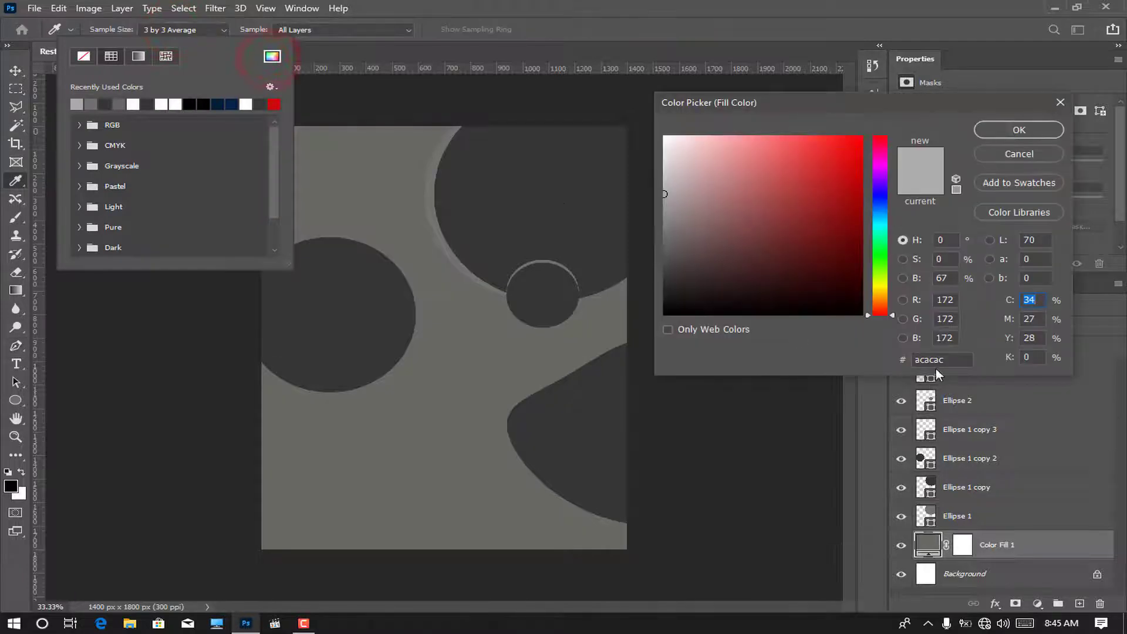
pyautogui.click(1018, 132)
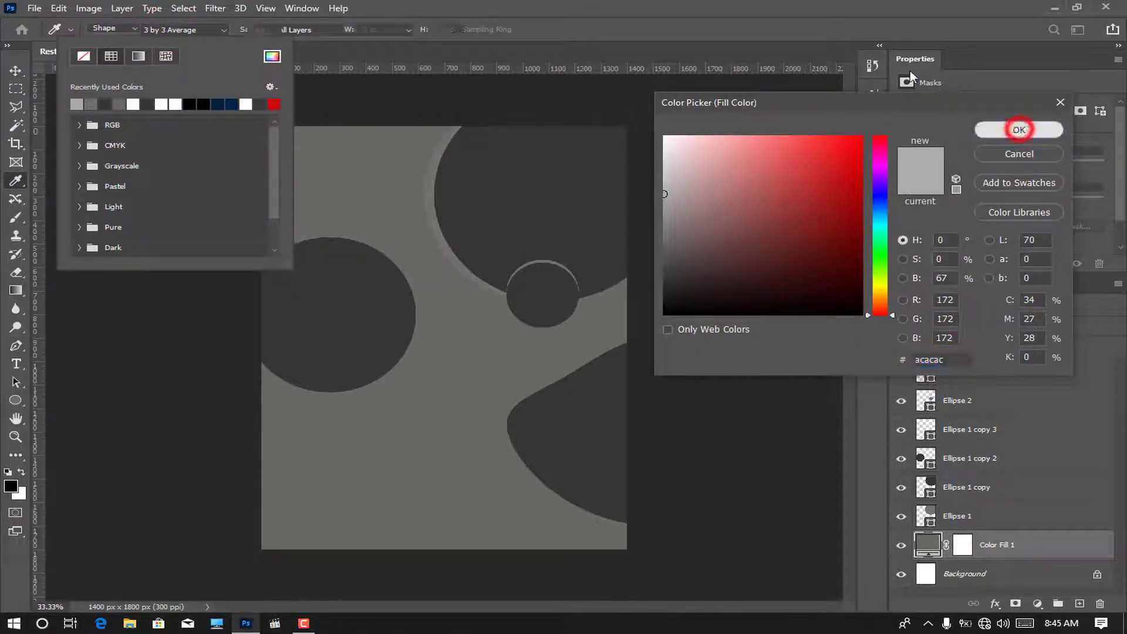
pyautogui.click(201, 265)
# - Draw a shape with a curved top edge over the flyer's lower part
pyautogui.hotkey('ctrl', '-')
pyautogui.moveTo(611, 385); pyautogui.dragTo(812, 301)
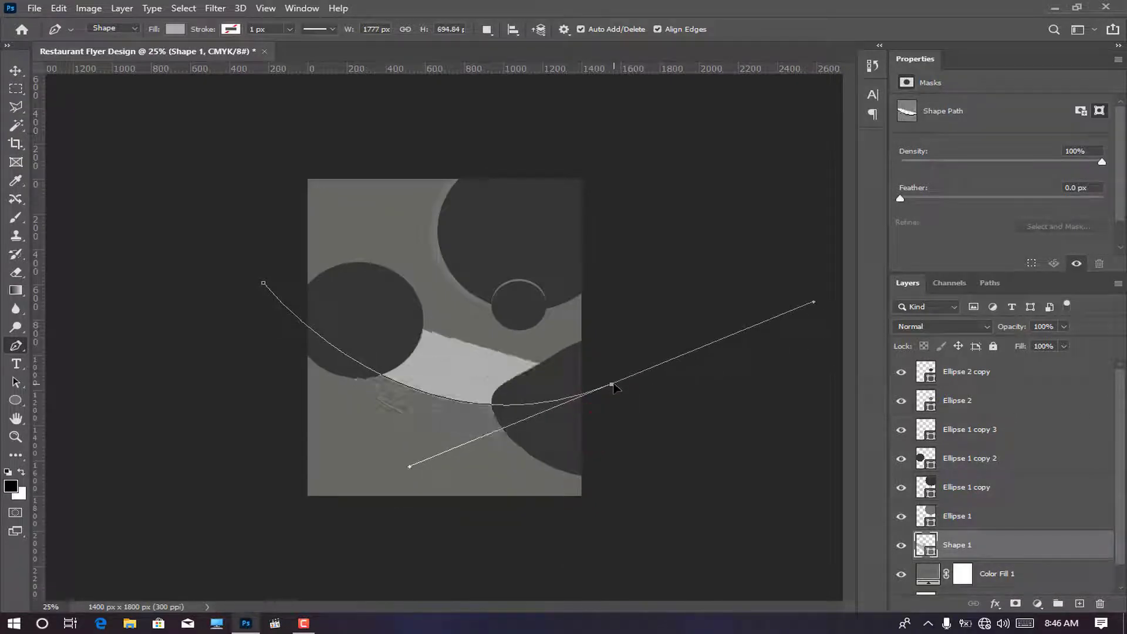
pyautogui.click(611, 384)
pyautogui.click(621, 562)
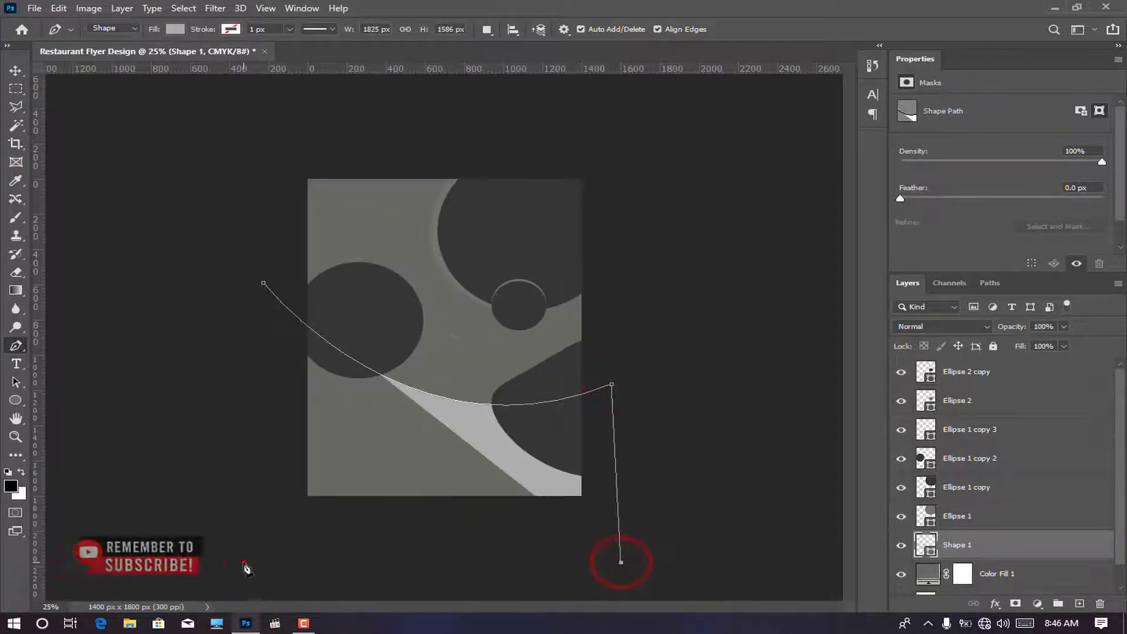
pyautogui.click(243, 562)
pyautogui.click(251, 262)
pyautogui.click(263, 283)
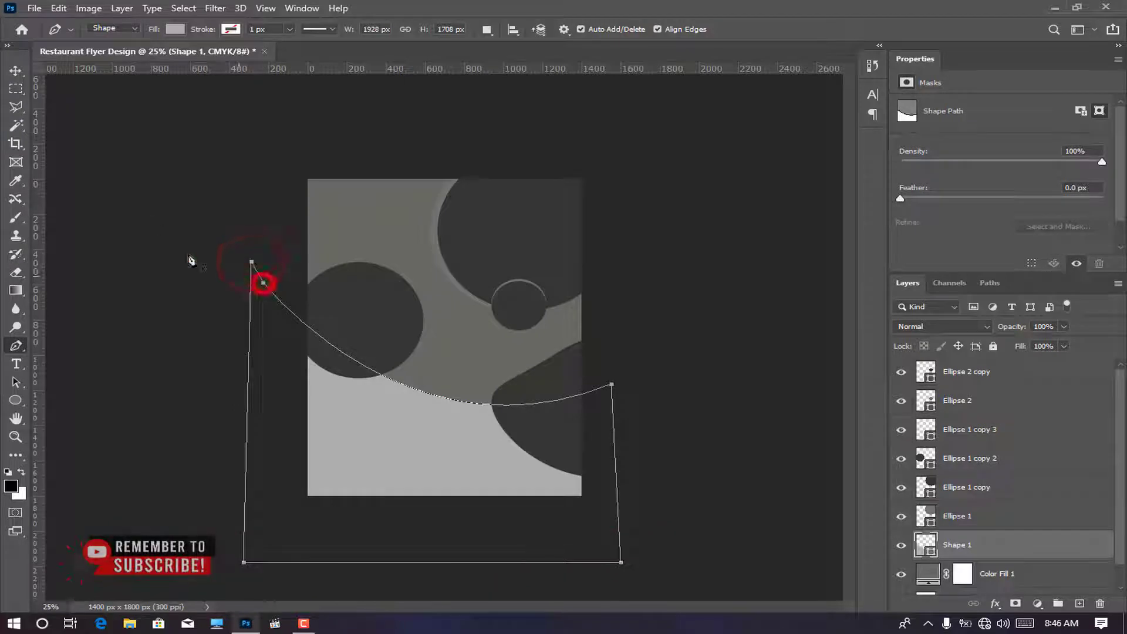
# - Close the shape and move Shape 1 to the top of the layer stack
pyautogui.press('v')
pyautogui.click(476, 460)
pyautogui.moveTo(952, 552); pyautogui.dragTo(947, 368)
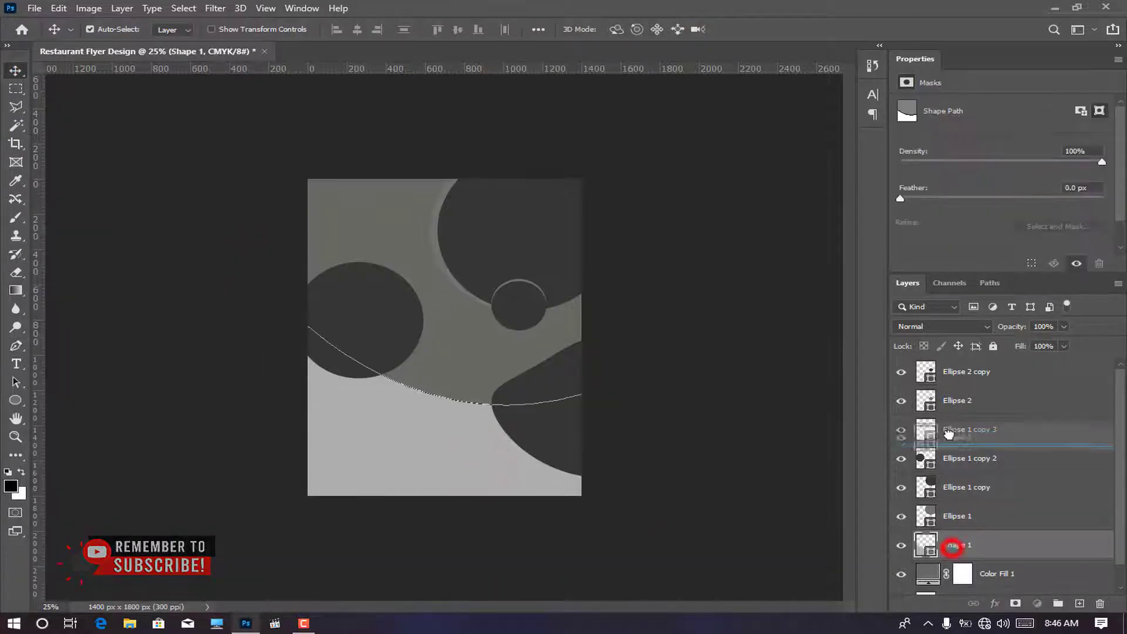
pyautogui.click(691, 420)
# - Group Shape 1 through Ellipse 1 and name the group Main Design
pyautogui.hotkey('ctrl', '+')
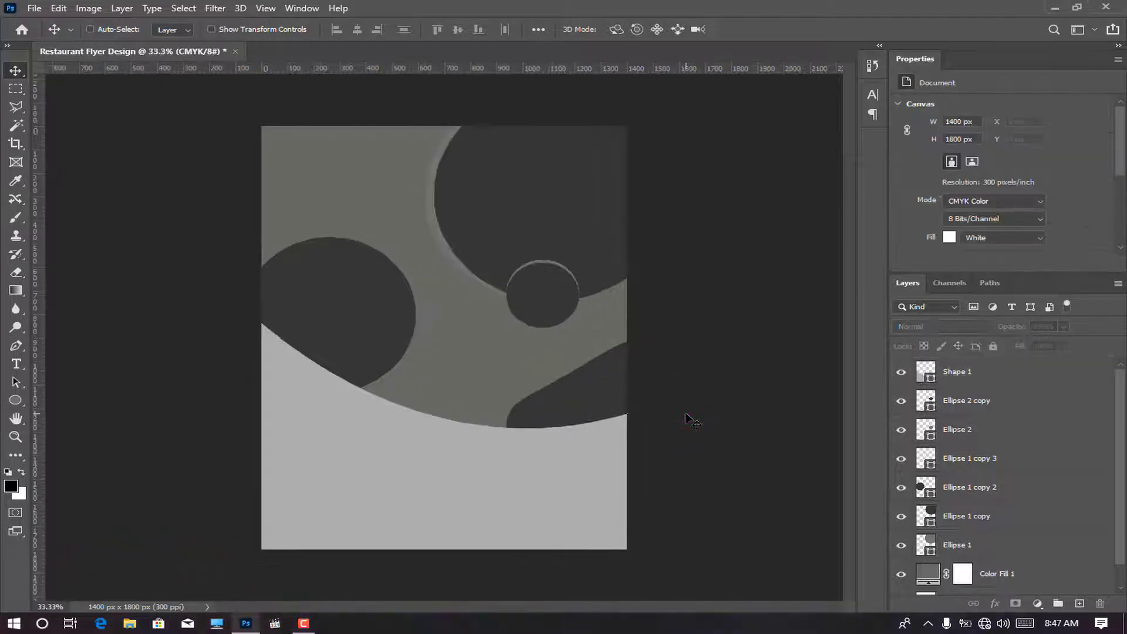
pyautogui.hotkey('ctrl', '+')
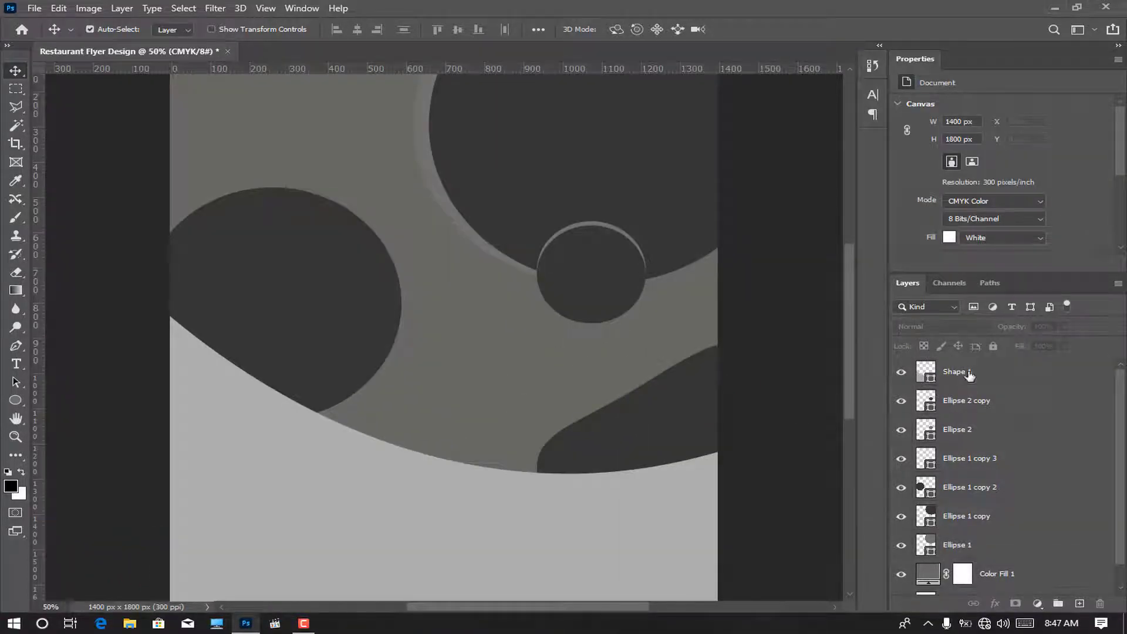
pyautogui.click(969, 376)
pyautogui.keyDown('shift'); pyautogui.click(977, 545); pyautogui.keyUp('shift')
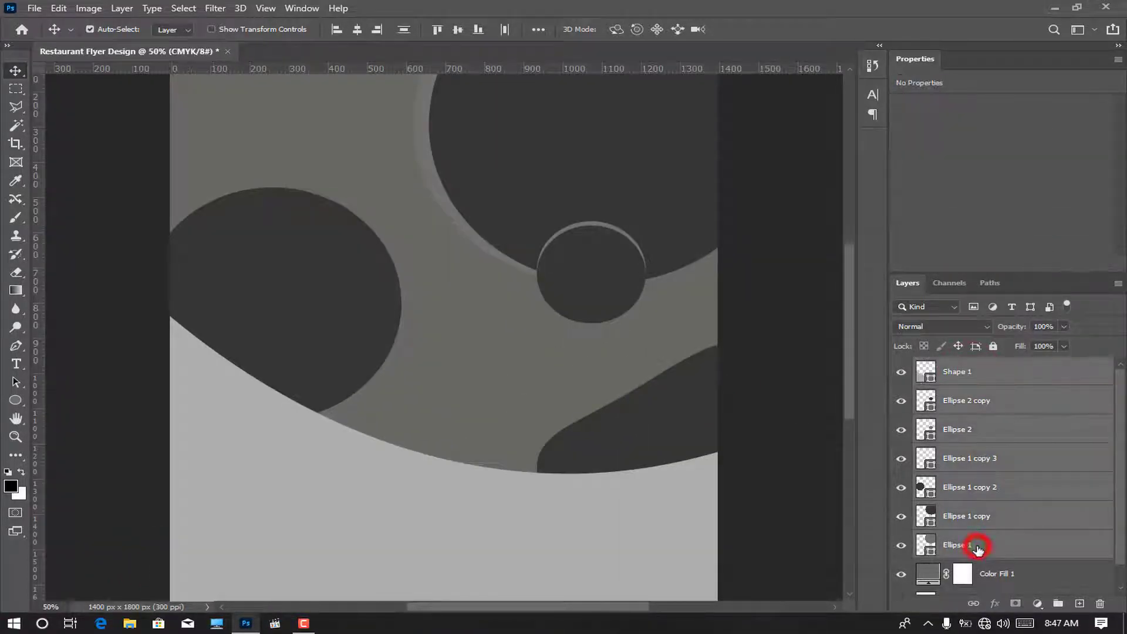
pyautogui.hotkey('ctrl', 'g')
pyautogui.write('Main De')
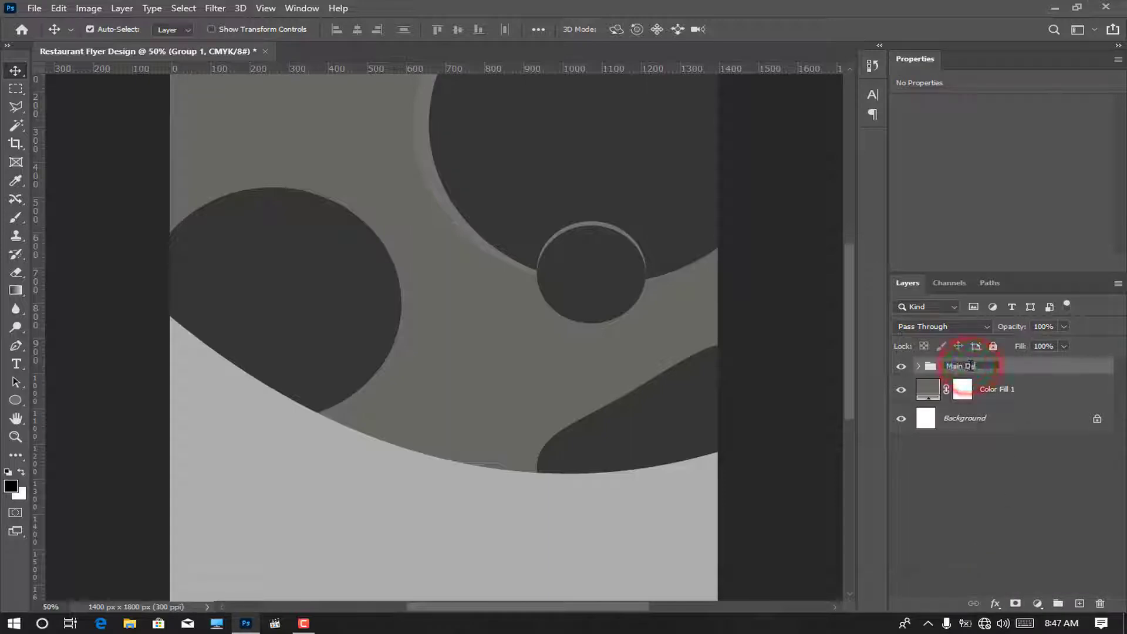
pyautogui.write('sign')
pyautogui.press('Return')
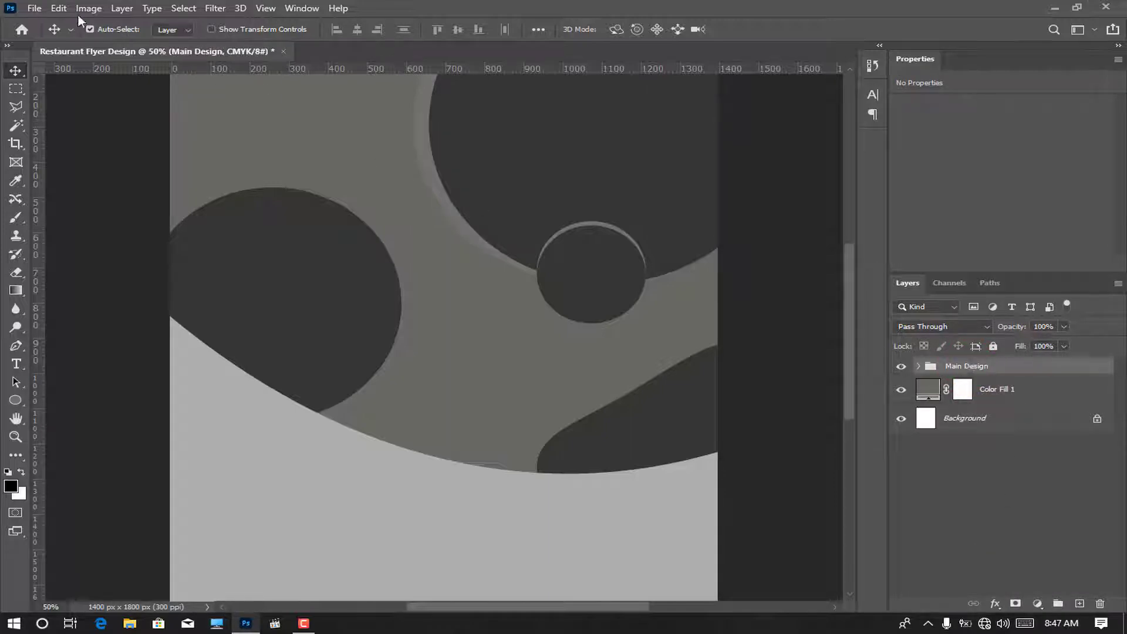
# - Place kindpng_39799 as an embedded image, scaled to about 18% at the lower left
pyautogui.click(33, 7)
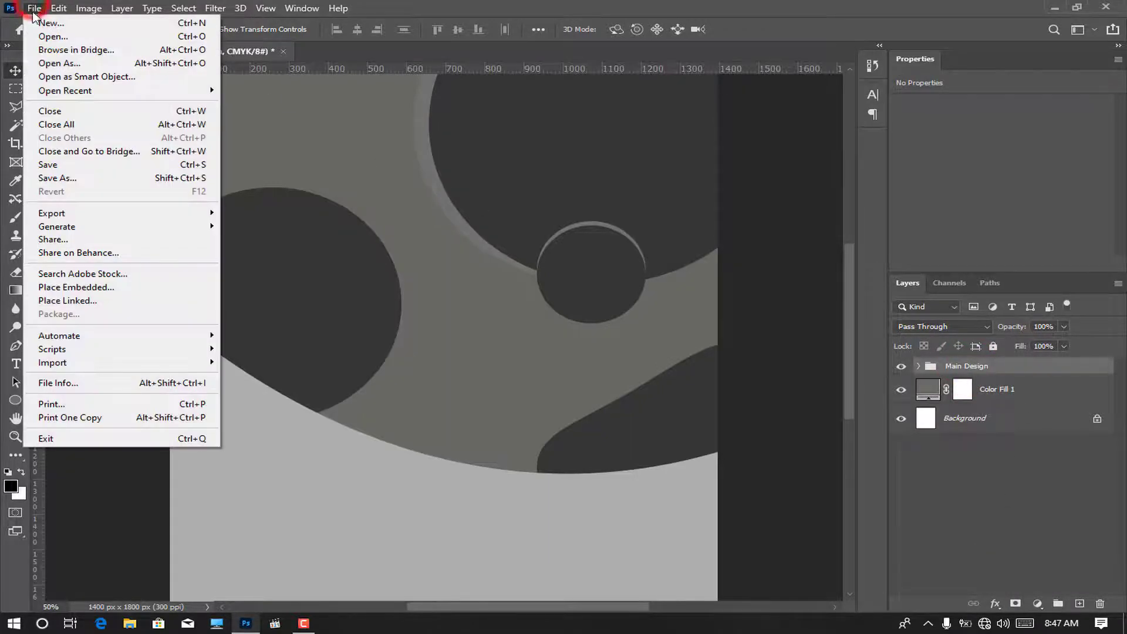
pyautogui.click(54, 288)
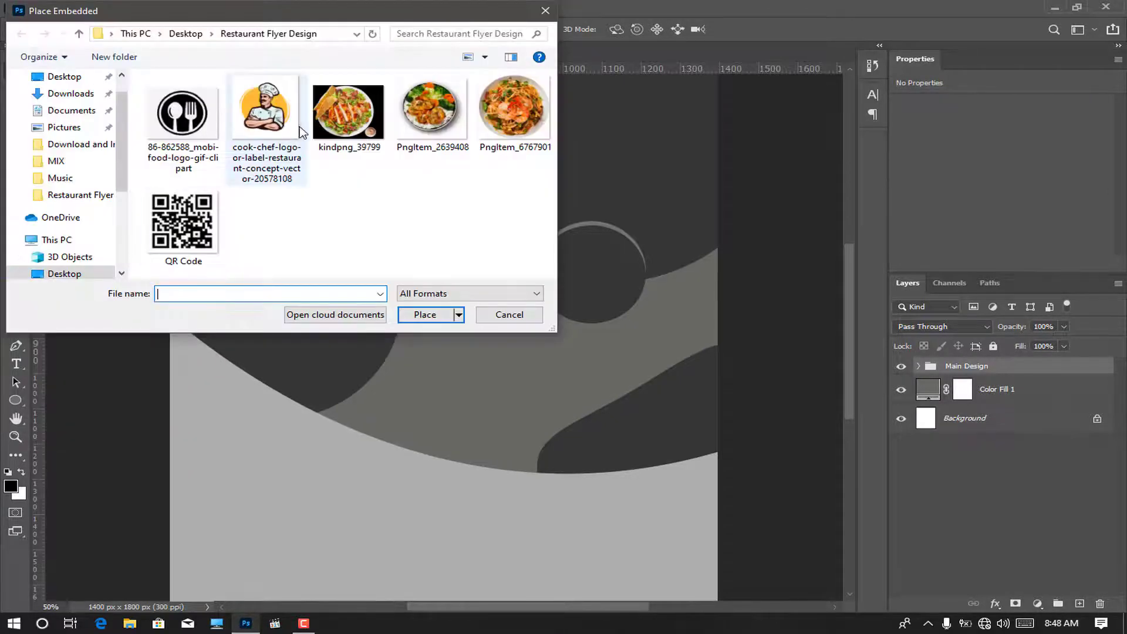
pyautogui.click(338, 114)
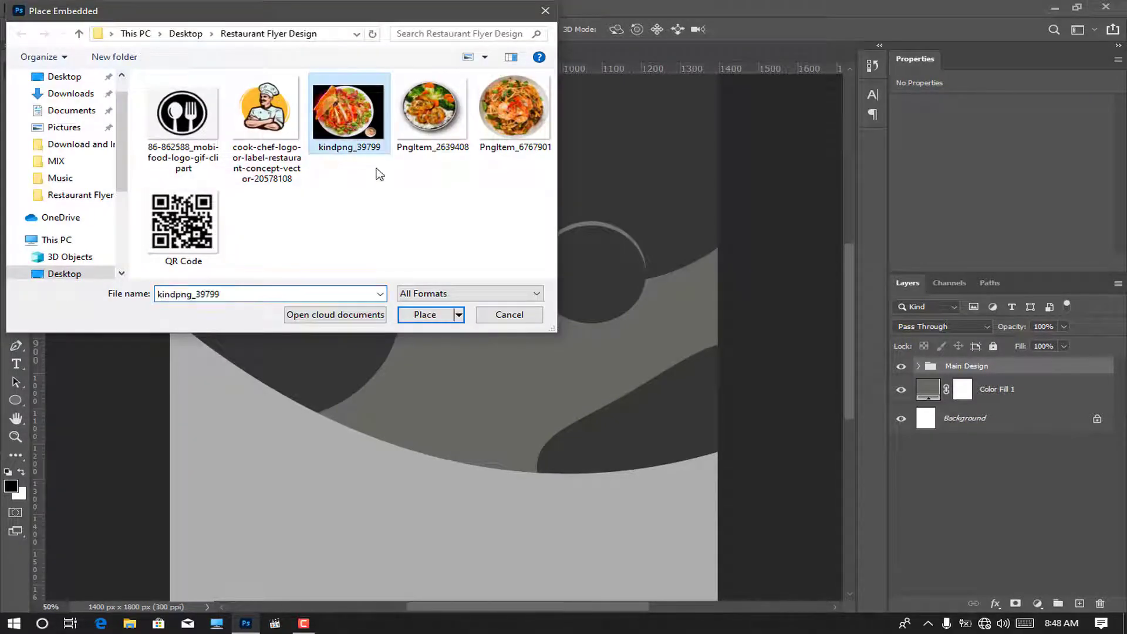
pyautogui.click(417, 314)
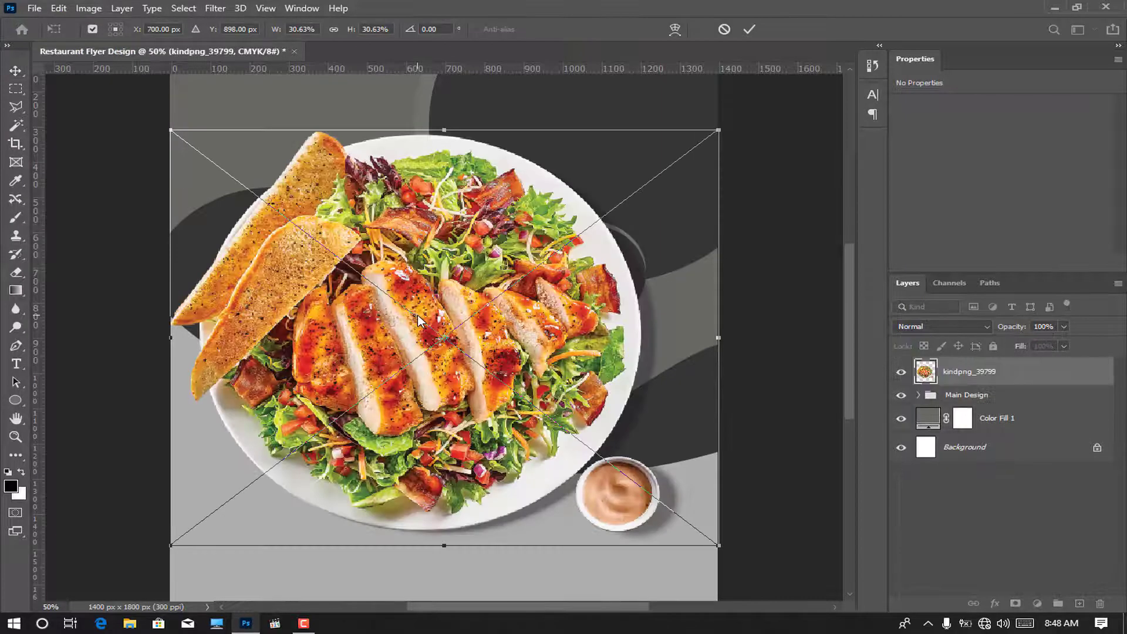
pyautogui.moveTo(718, 129)
pyautogui.mouseDown()
pyautogui.moveTo(635, 251)
pyautogui.moveTo(594, 352)
pyautogui.moveTo(644, 297)
pyautogui.mouseUp()
pyautogui.press('Return')
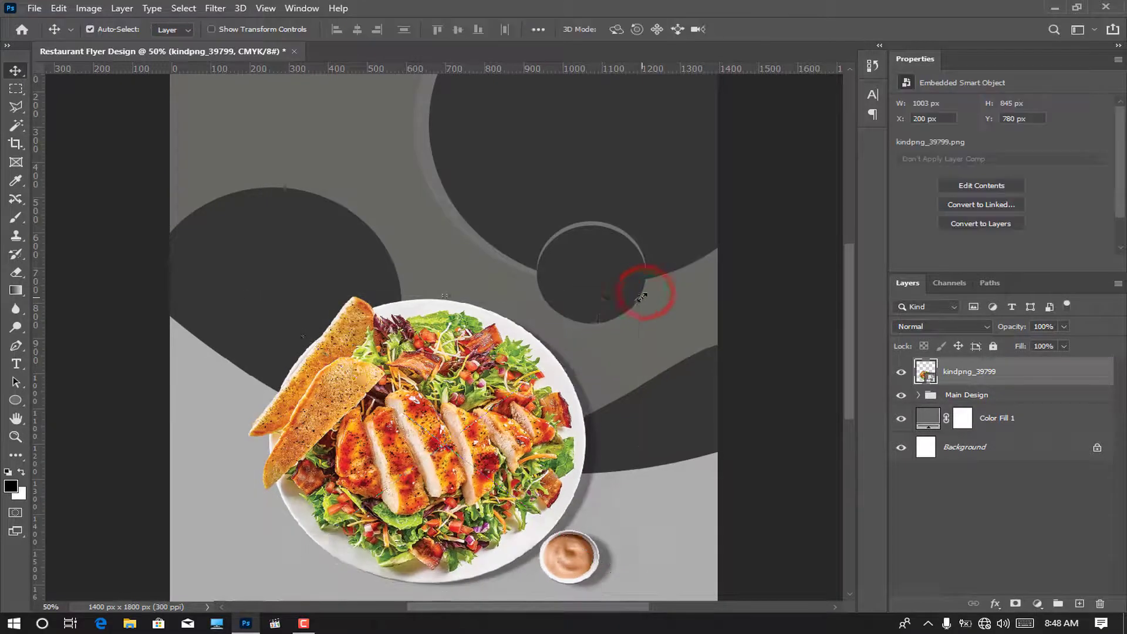
pyautogui.hotkey('ctrl', '+')
pyautogui.scroll(-3, 646, 309)
pyautogui.scroll(-2, 640, 307)
pyautogui.scroll(-3, 640, 307)
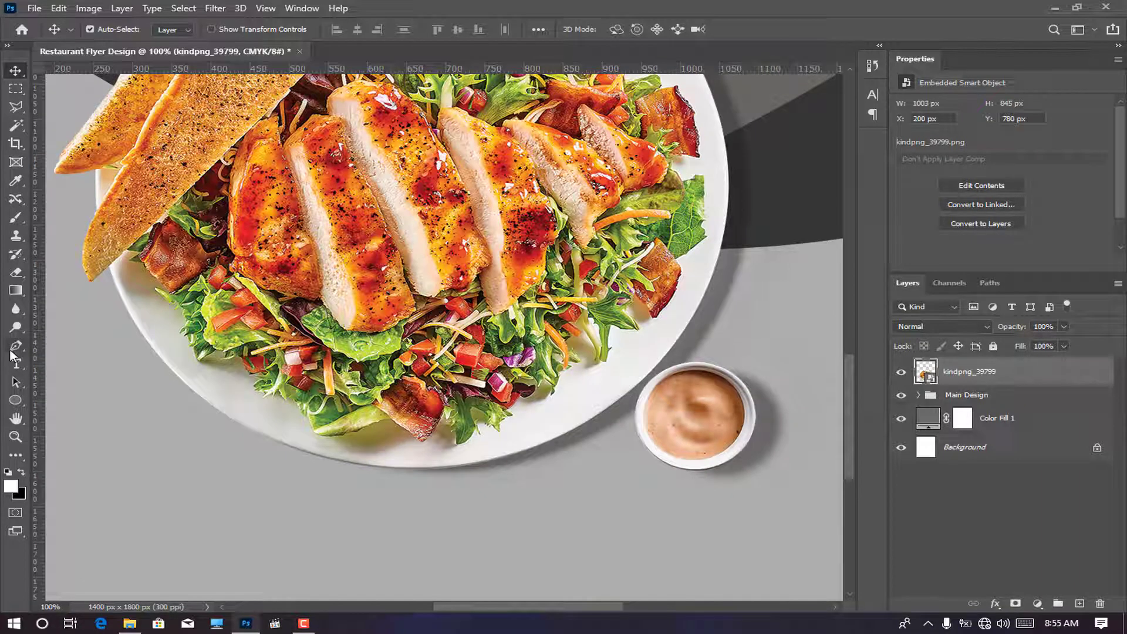
# - Trace a closed Pen path in Path mode around the sauce bowl
pyautogui.click(129, 27)
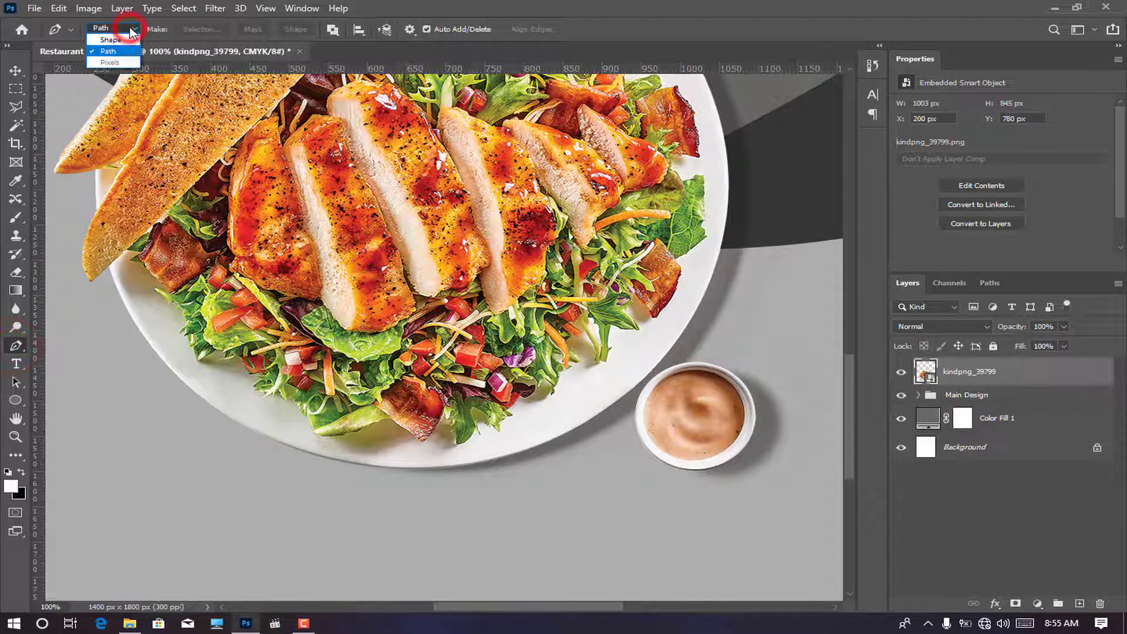
pyautogui.click(125, 51)
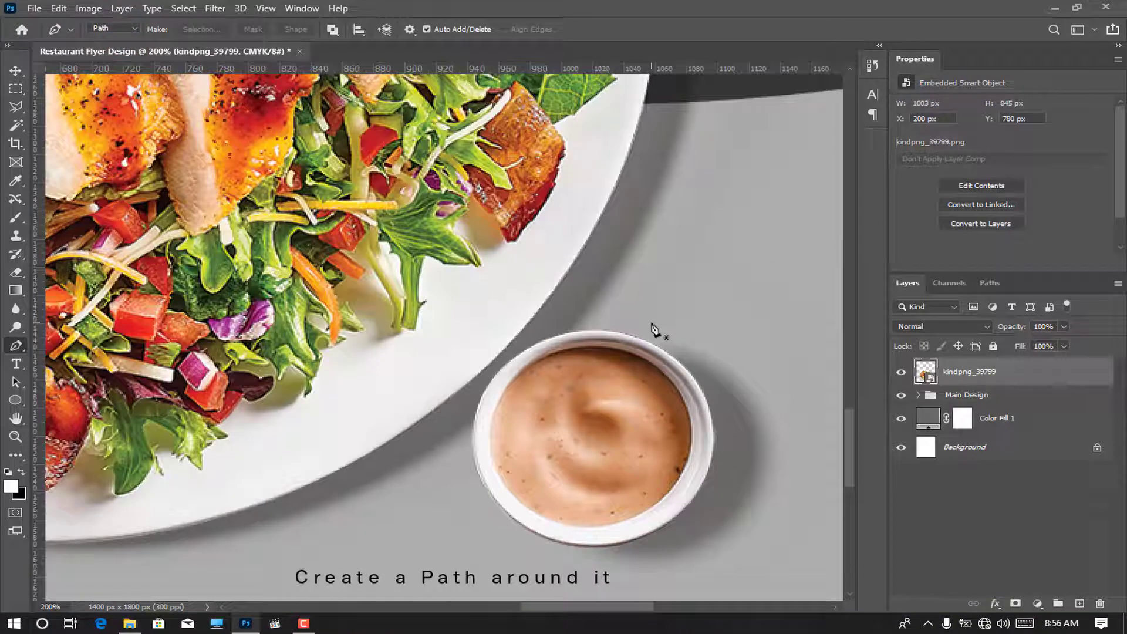
pyautogui.click(652, 323)
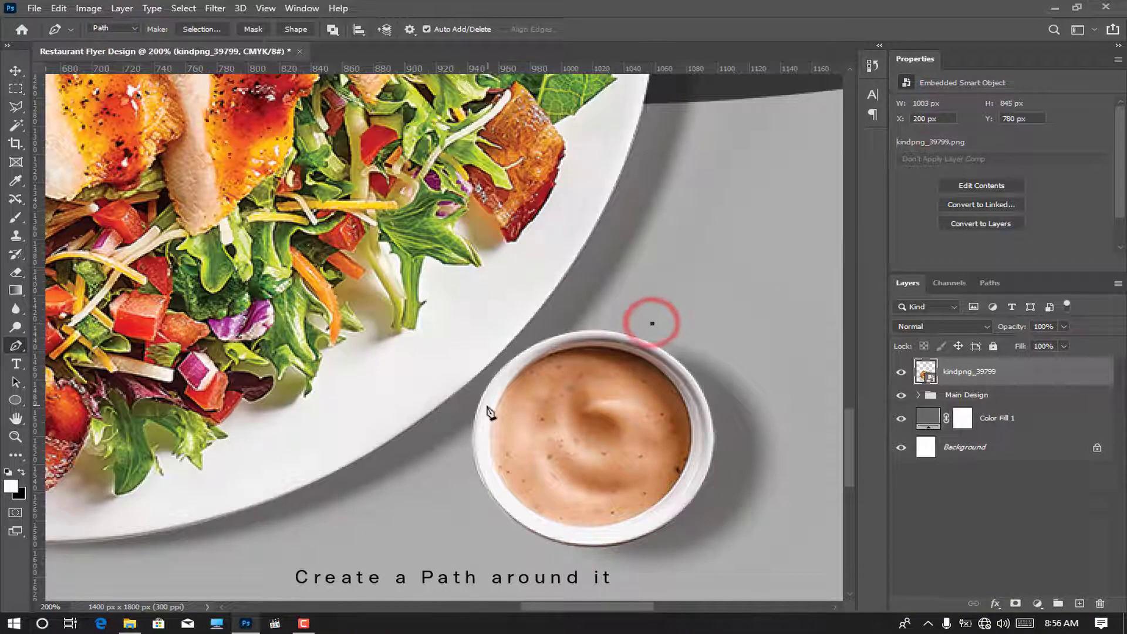
pyautogui.moveTo(464, 445)
pyautogui.mouseDown()
pyautogui.moveTo(474, 534)
pyautogui.moveTo(458, 594)
pyautogui.mouseUp()
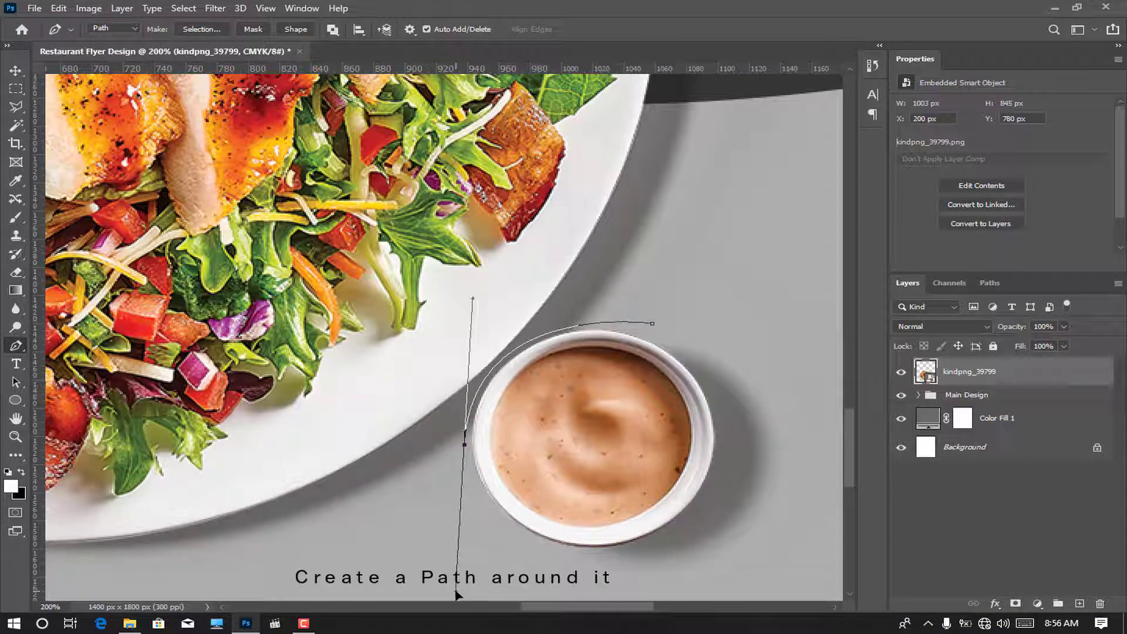
pyautogui.moveTo(716, 578); pyautogui.dragTo(805, 491)
pyautogui.click(812, 384)
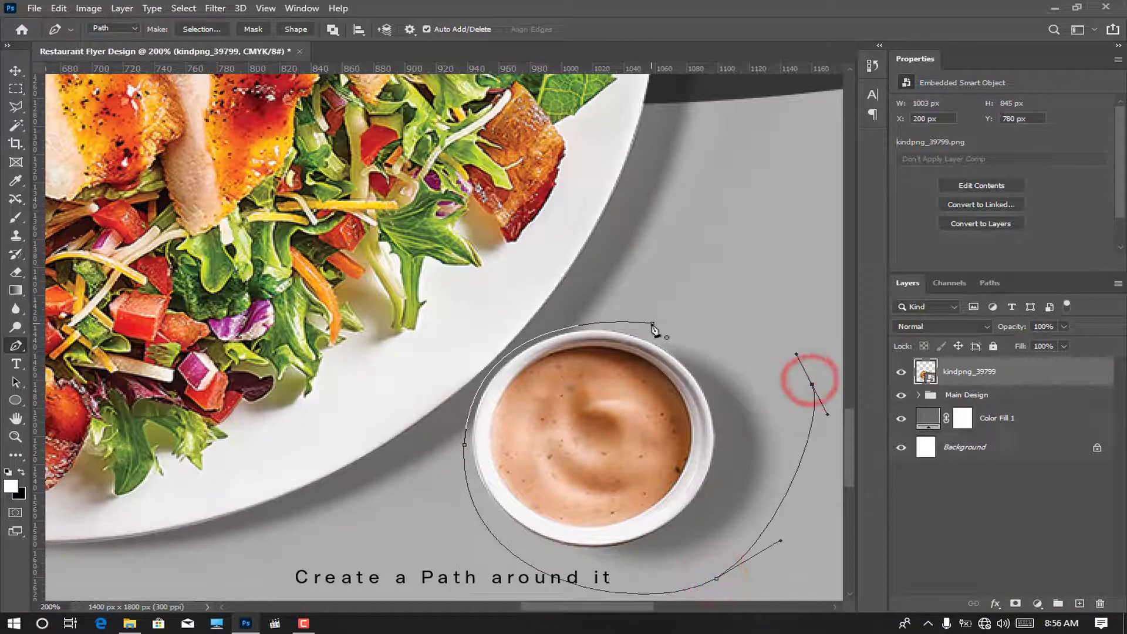
pyautogui.click(651, 324)
# - Convert the path to a selection and mask the sauce bowl out of kindpng_39799
pyautogui.rightClick(652, 328)
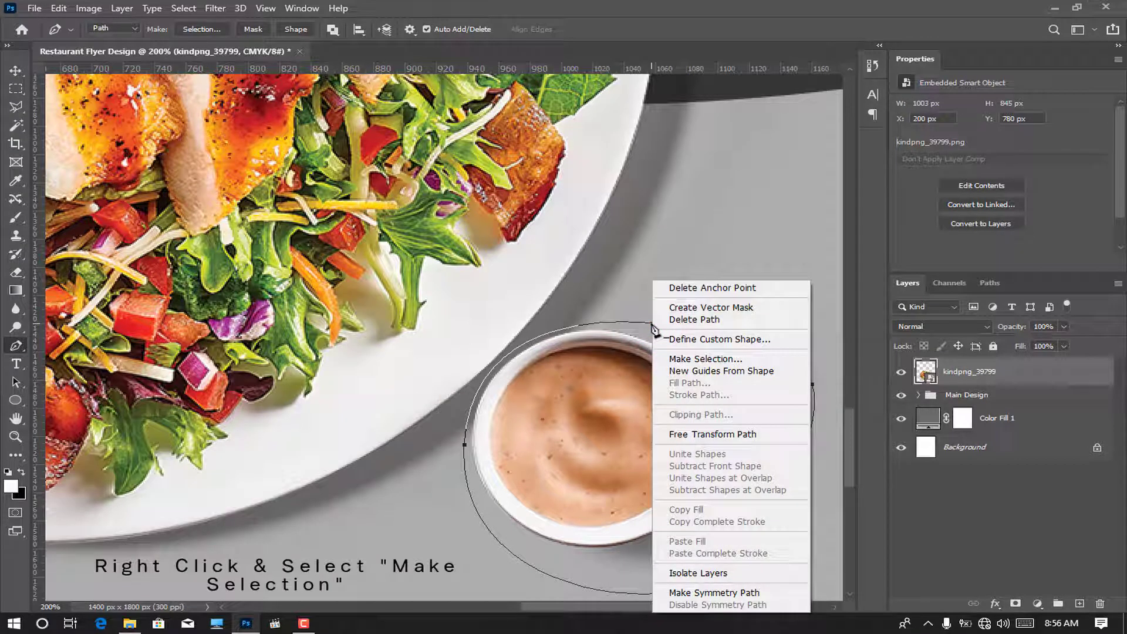
pyautogui.click(728, 359)
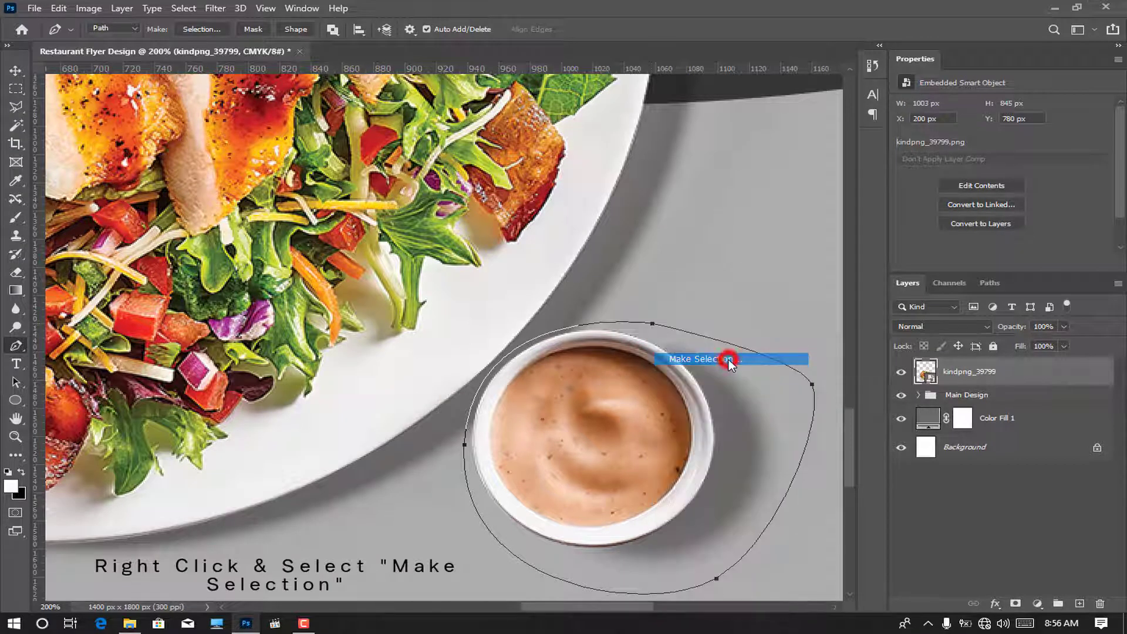
pyautogui.click(649, 162)
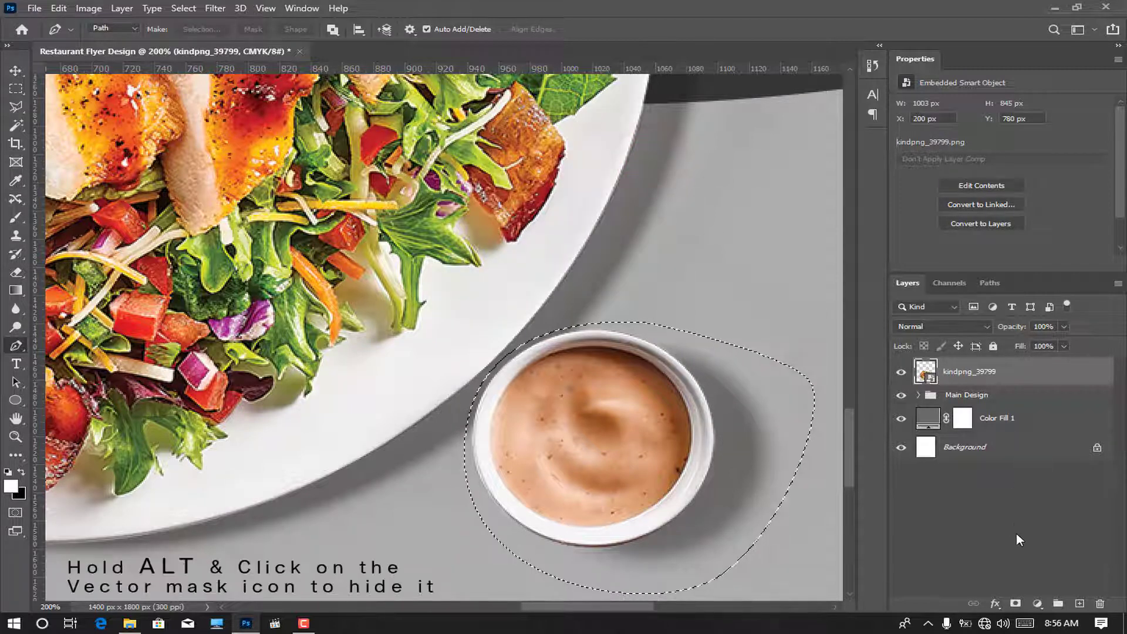
pyautogui.keyDown('alt'); pyautogui.click(1013, 605); pyautogui.keyUp('alt')
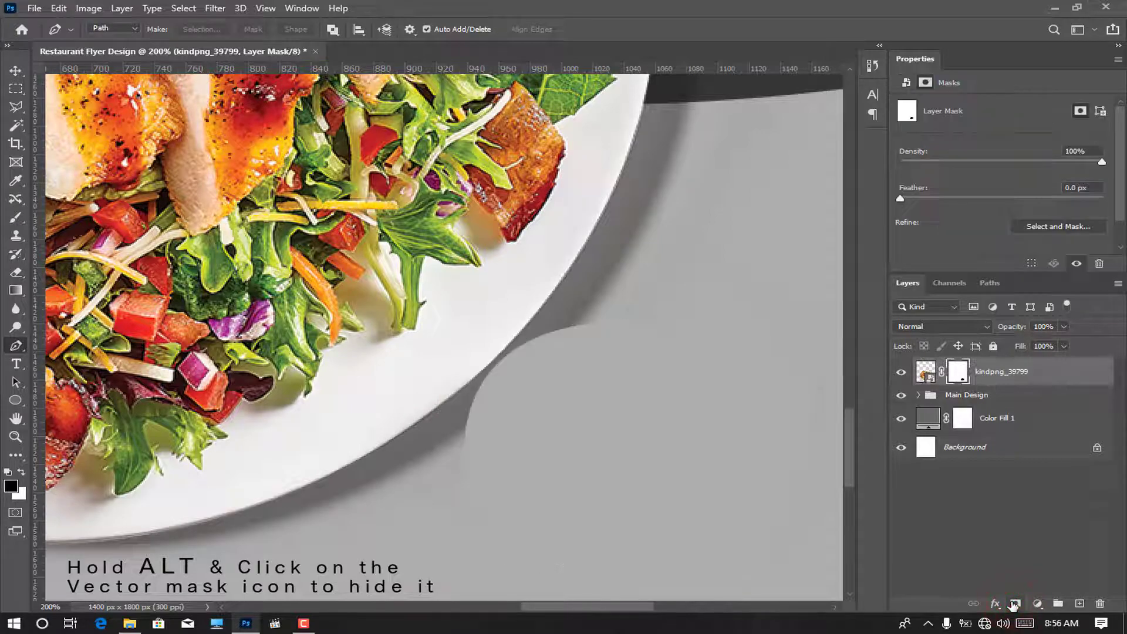
pyautogui.hotkey('ctrl', '-')
pyautogui.hotkey('ctrl', '0')
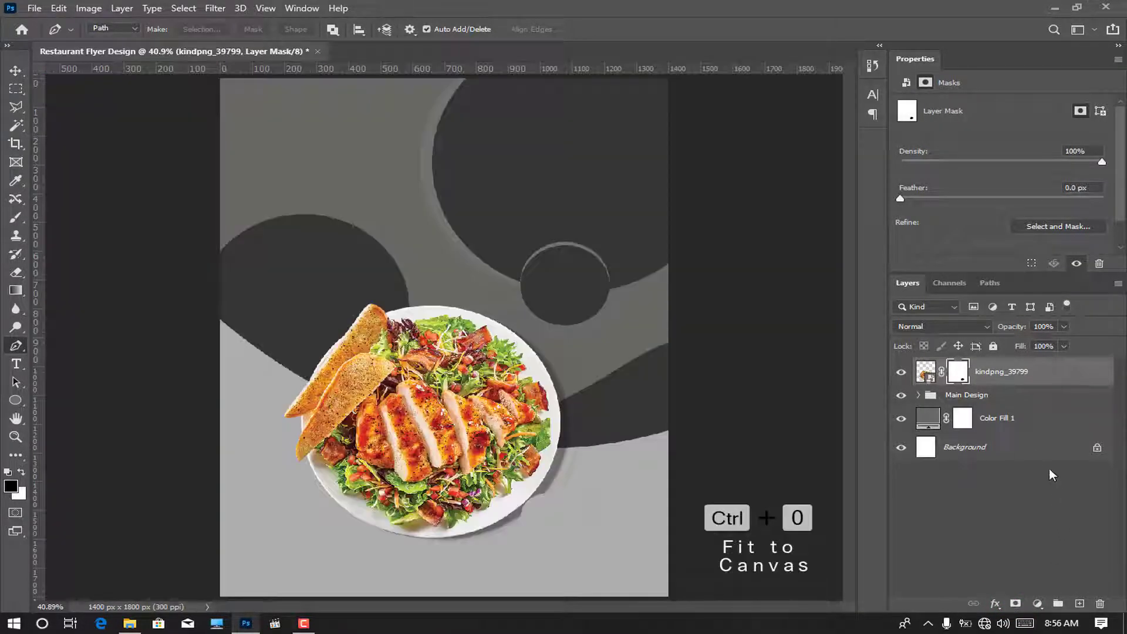
pyautogui.keyDown('ctrl'); pyautogui.click(1026, 402); pyautogui.keyUp('ctrl')
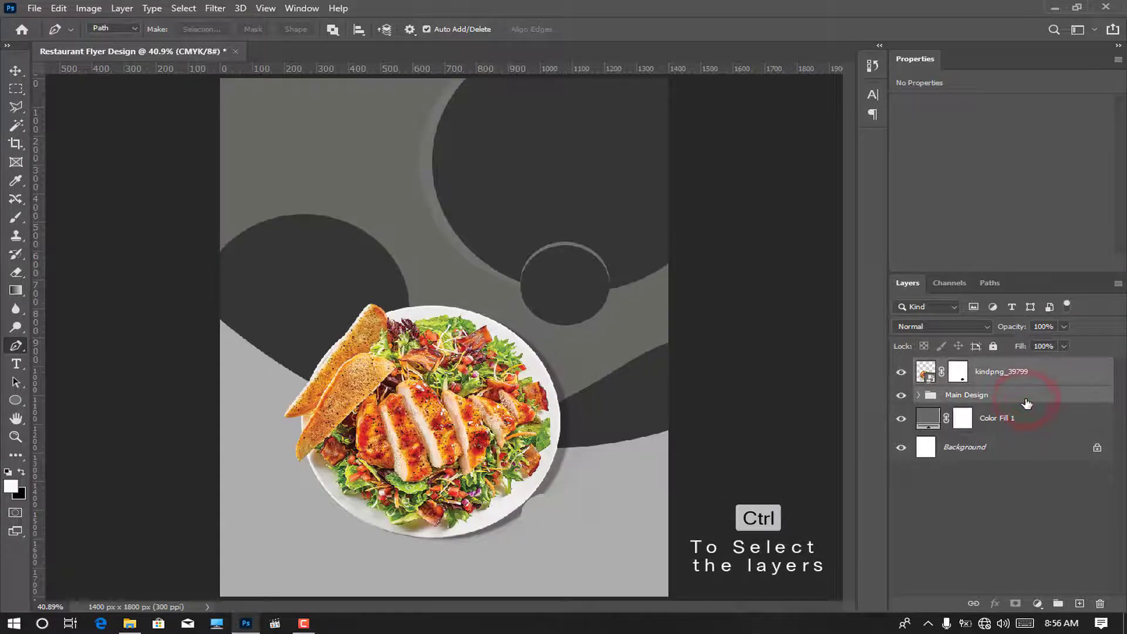
# - Raise the salad plate and Main Design group together with three Shift+Up nudges
pyautogui.hotkey('ctrl', 't')
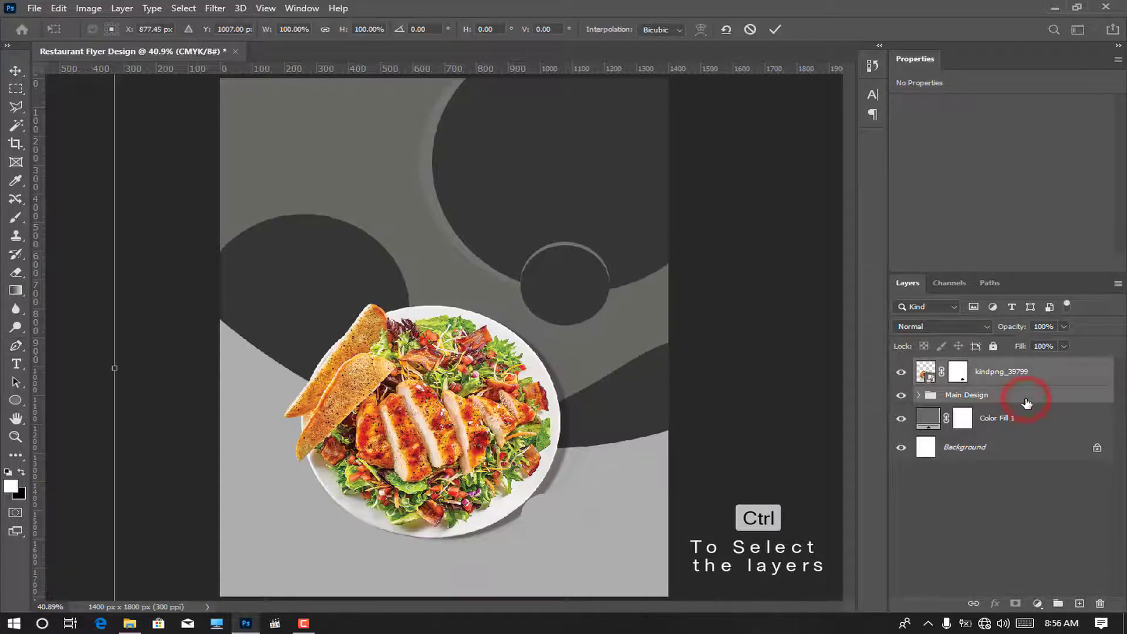
pyautogui.hotkey('shift', 'Up')
pyautogui.hotkey('shift', 'Up')
pyautogui.hotkey('shift', 'Up')
pyautogui.hotkey('shift', 'Up')
pyautogui.hotkey('shift', 'Up')
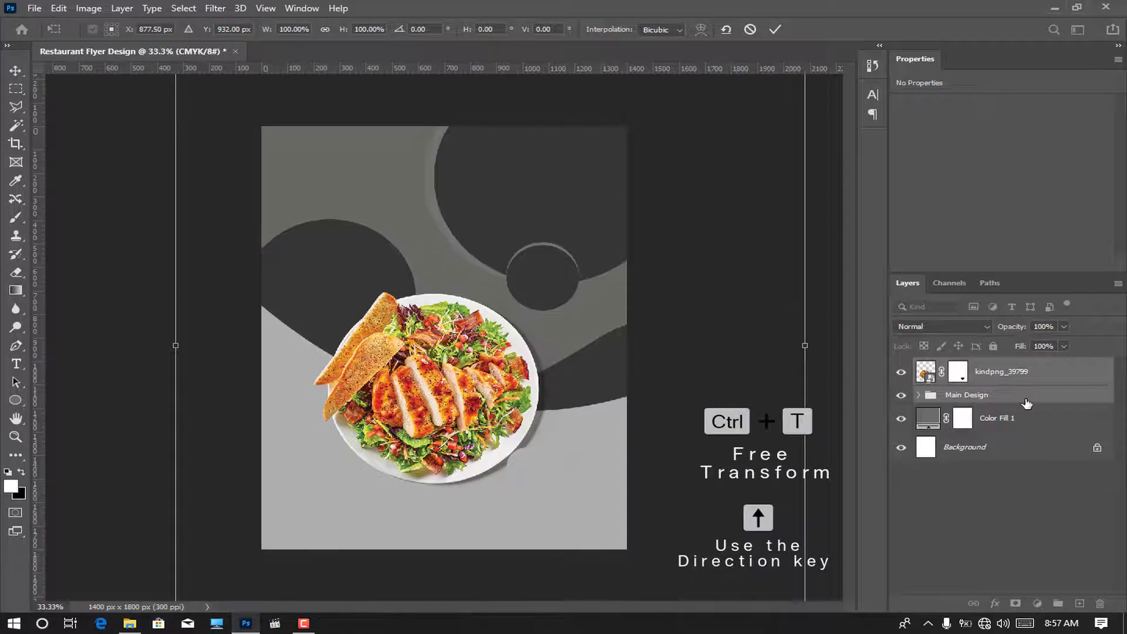
pyautogui.hotkey('shift', 'Up')
pyautogui.hotkey('shift', 'Up')
pyautogui.hotkey('shift', 'Up')
pyautogui.hotkey('shift', 'Up')
pyautogui.hotkey('shift', 'Up')
pyautogui.hotkey('shift', 'Up')
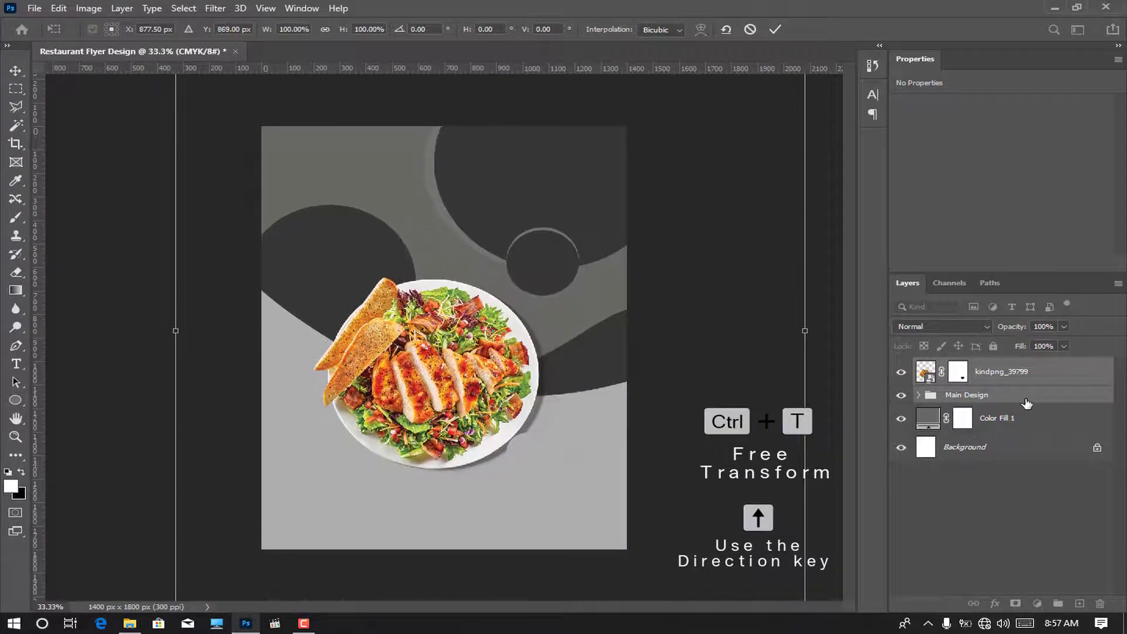
pyautogui.hotkey('shift', 'Up')
pyautogui.press('Return')
pyautogui.press('p')
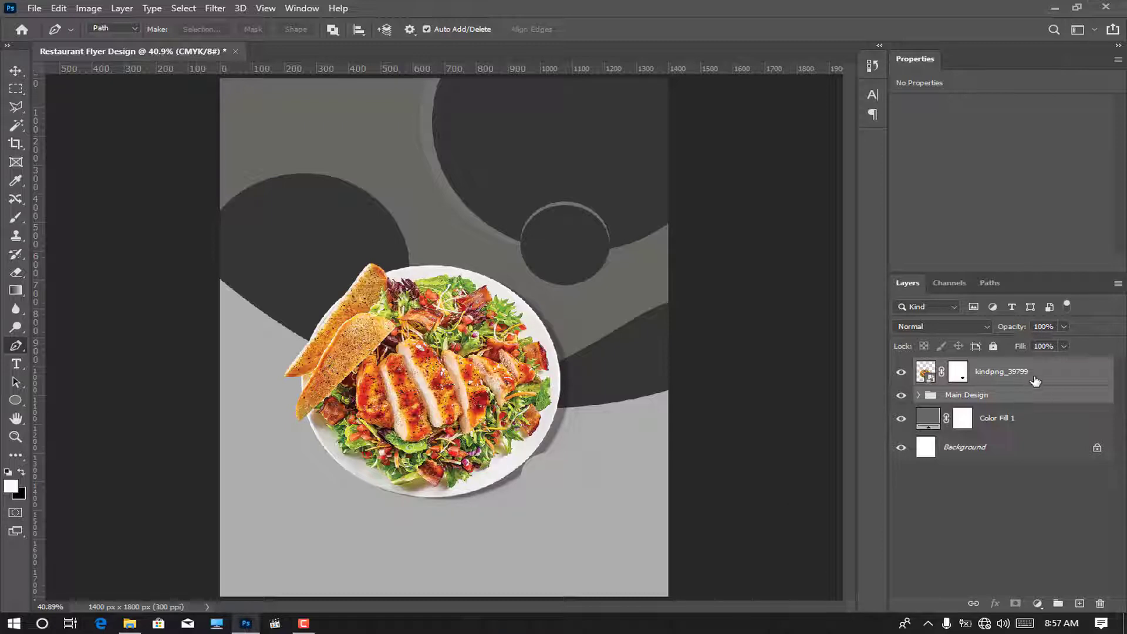
pyautogui.click(1035, 377)
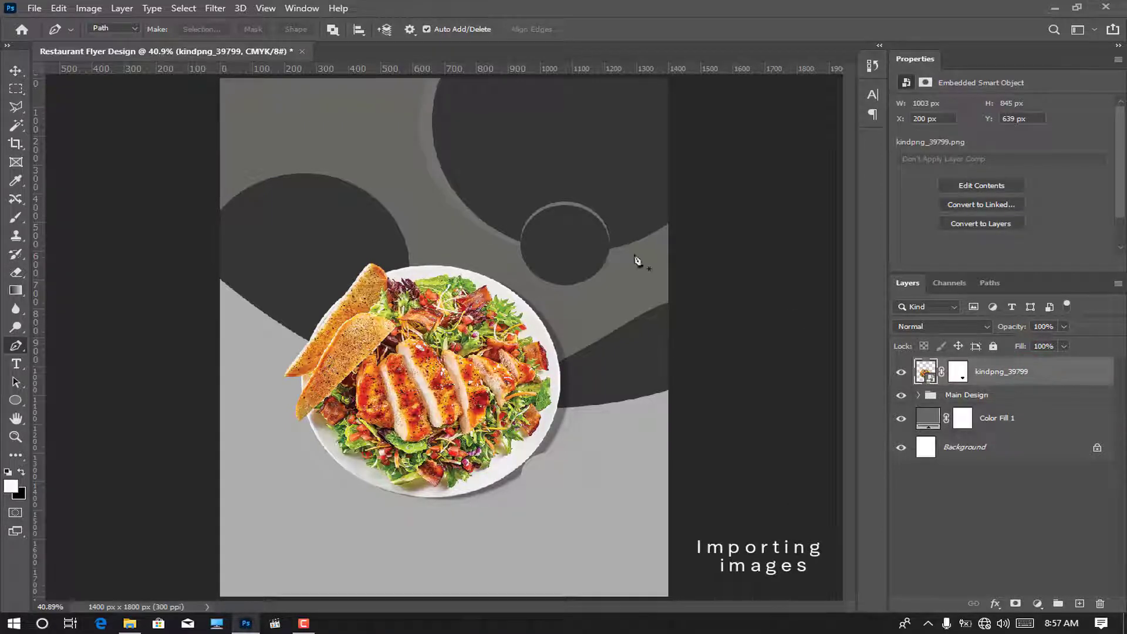
# - Place PngItem_2639408, the shrimp and rice bowl, as an embedded image
pyautogui.click(14, 70)
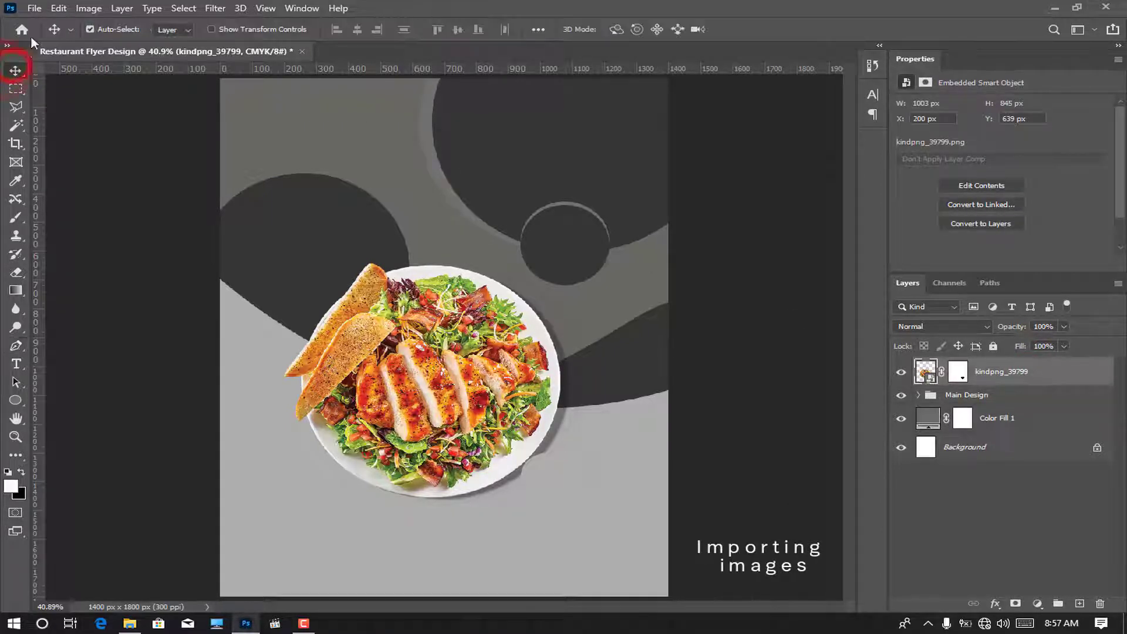
pyautogui.click(36, 9)
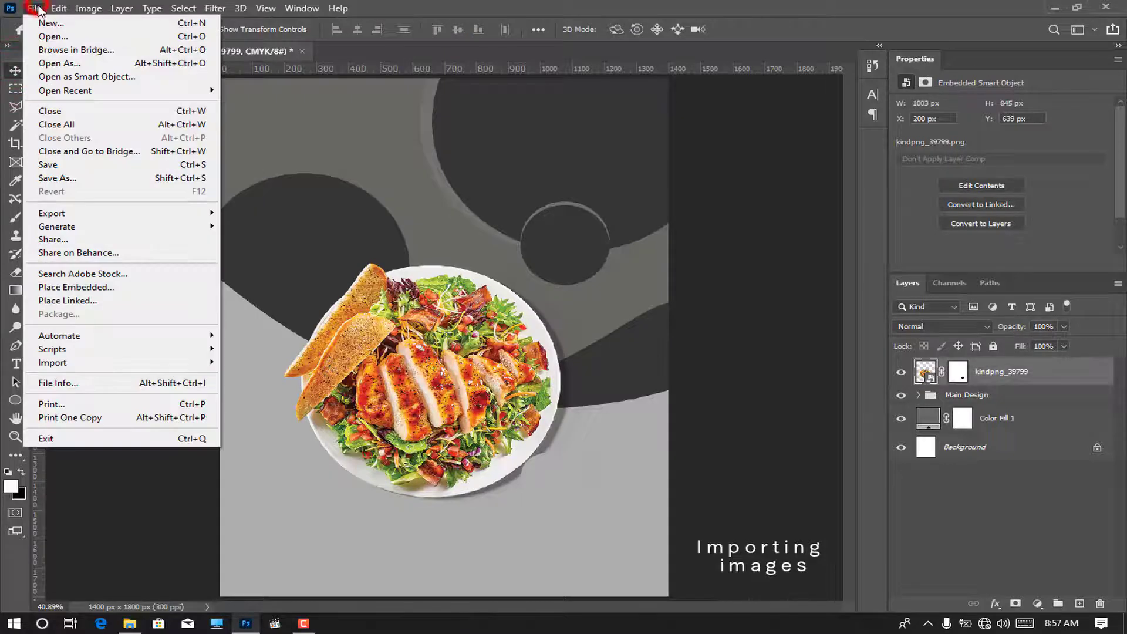
pyautogui.click(107, 287)
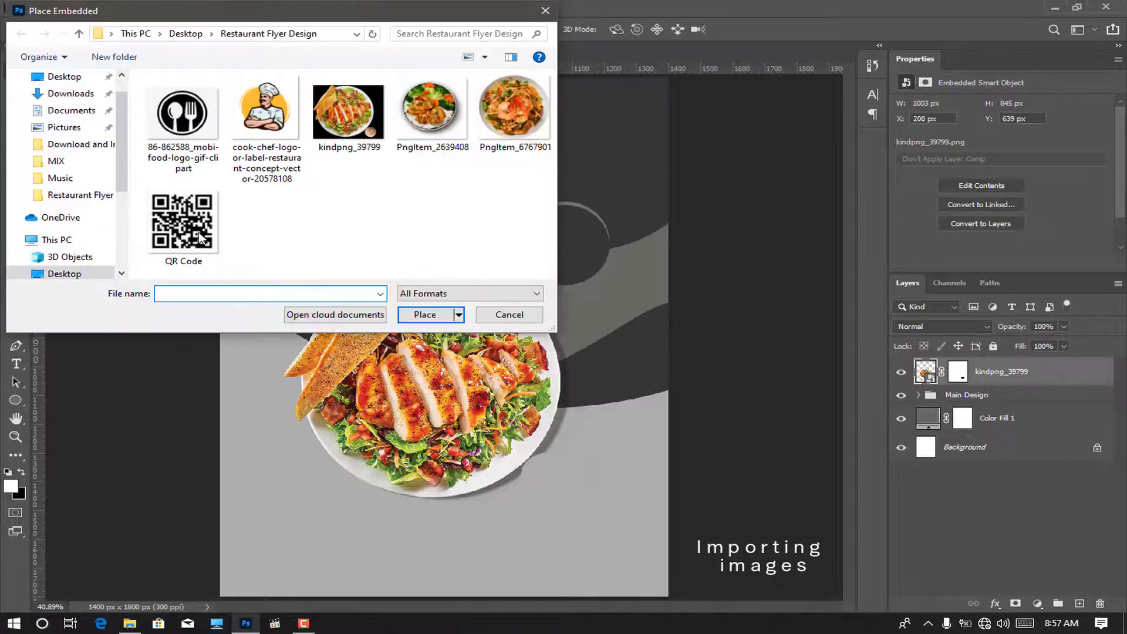
pyautogui.click(420, 112)
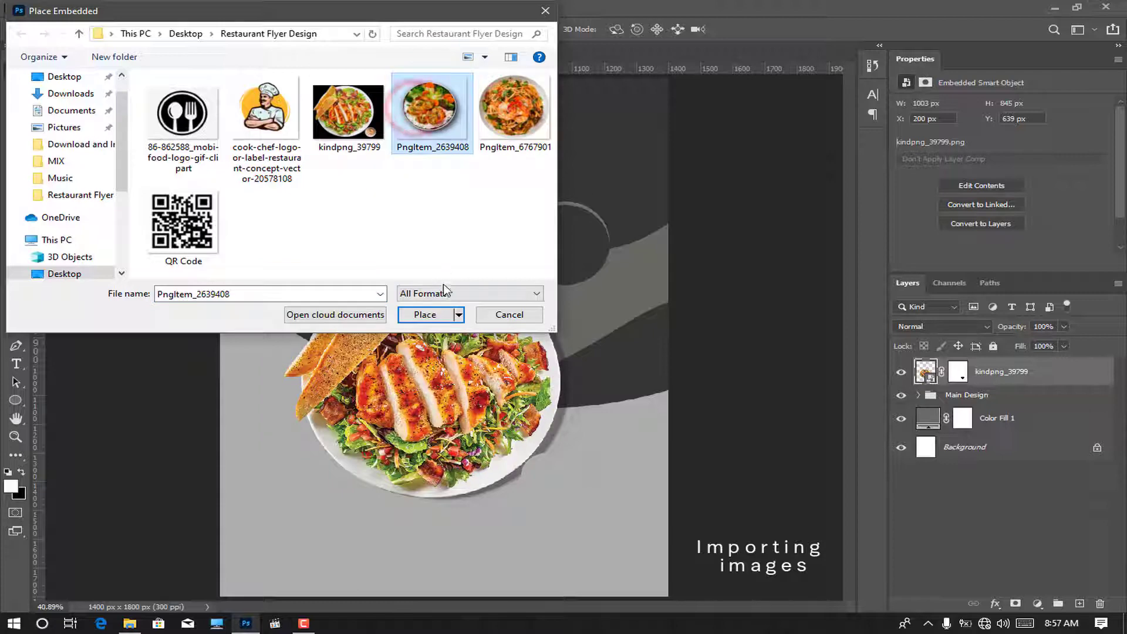
pyautogui.click(441, 315)
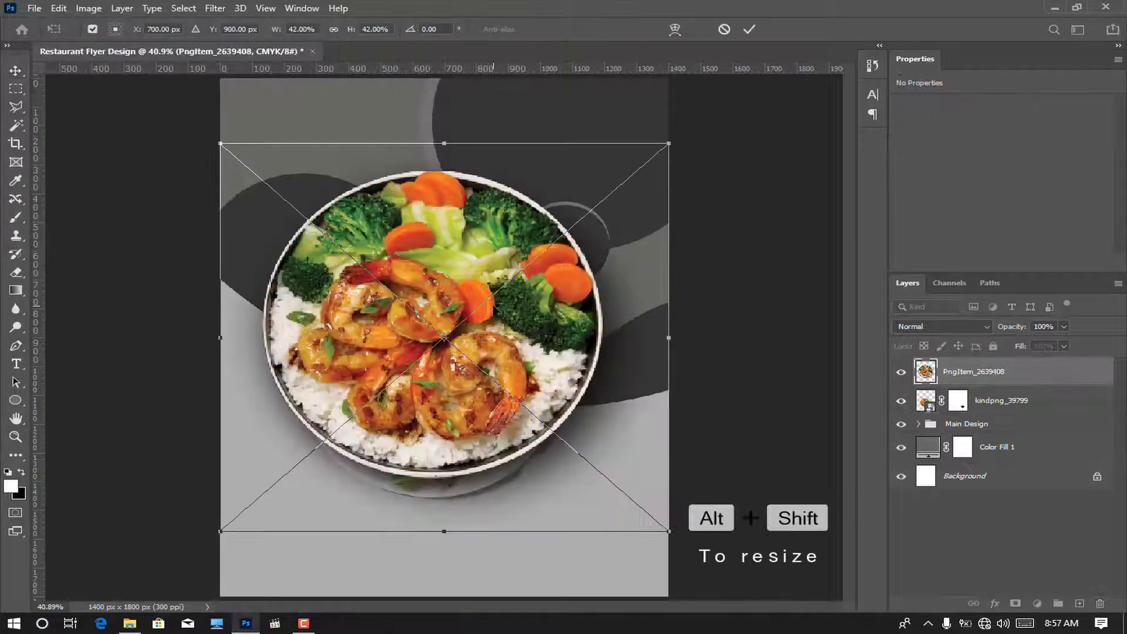
# - Shrink the shrimp bowl, move it lower right, and layer it below kindpng_39799
pyautogui.moveTo(669, 143); pyautogui.dragTo(558, 240)
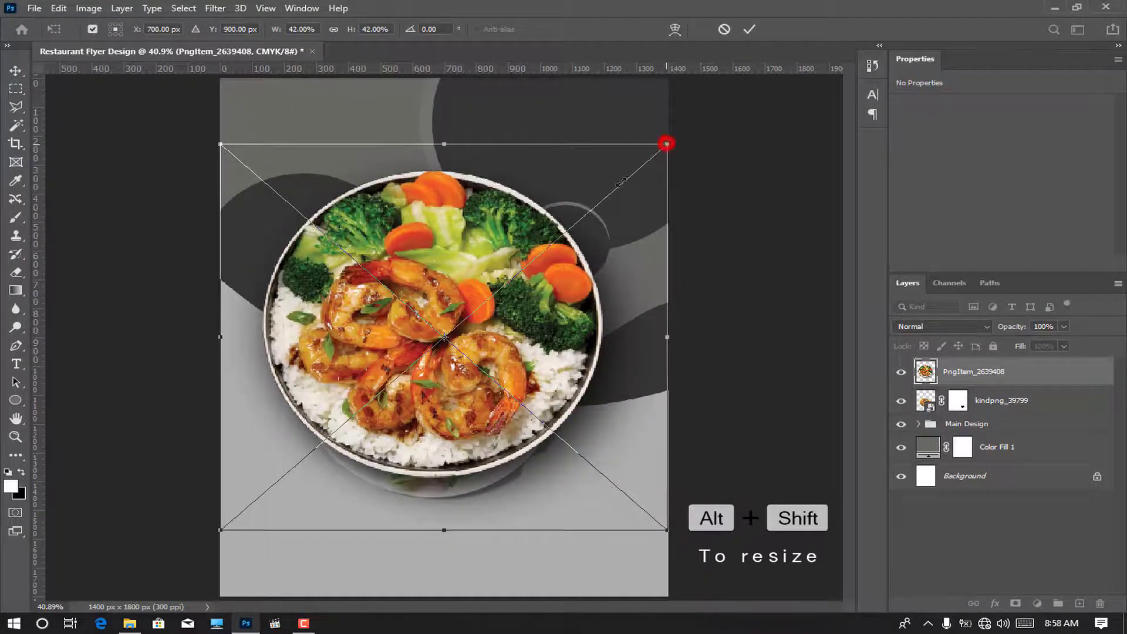
pyautogui.moveTo(496, 338); pyautogui.dragTo(610, 482)
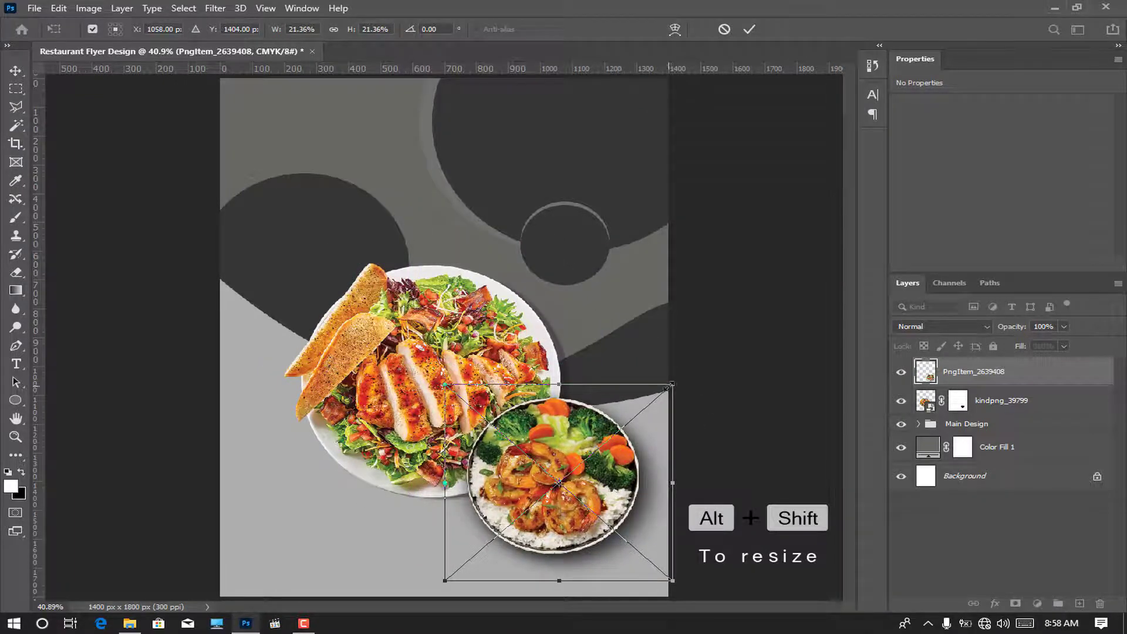
pyautogui.moveTo(670, 388); pyautogui.dragTo(659, 397)
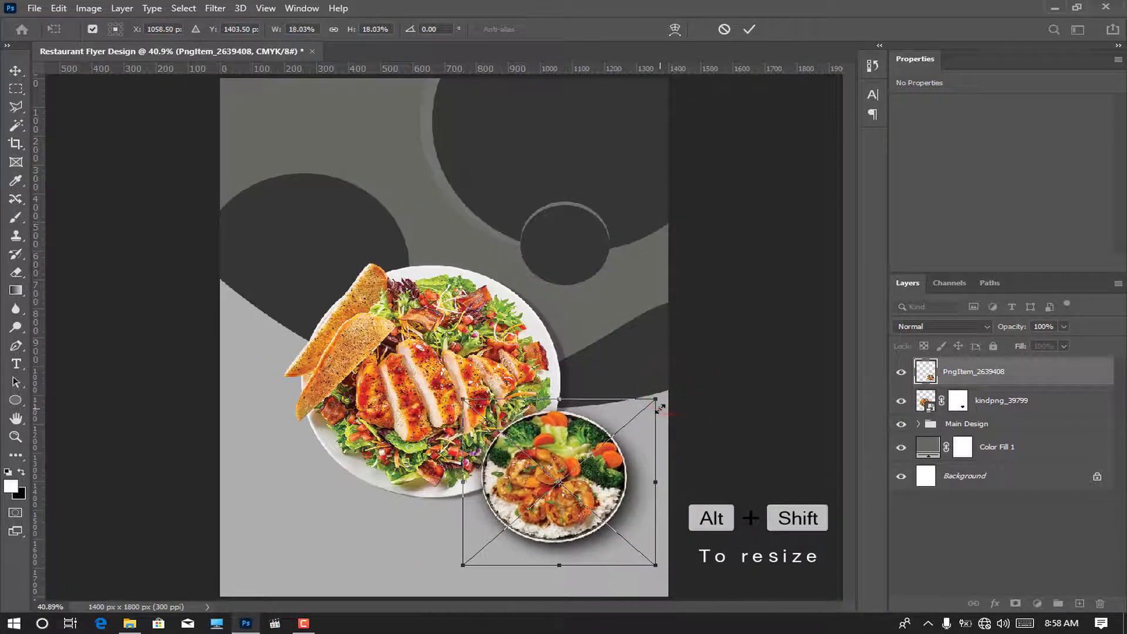
pyautogui.press('Return')
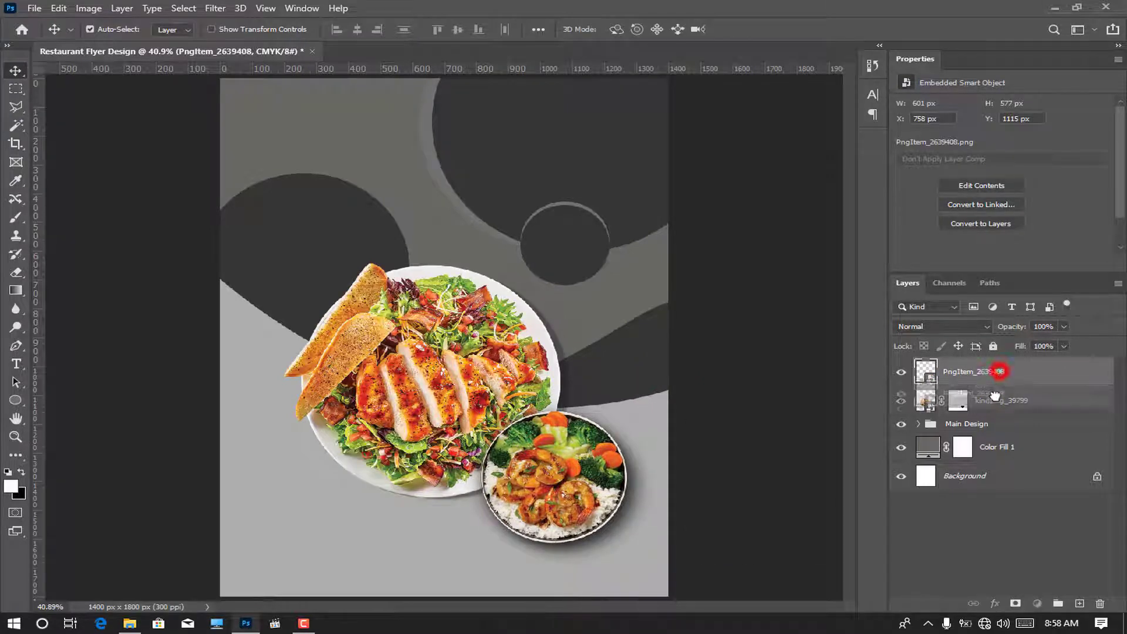
pyautogui.moveTo(1001, 371); pyautogui.dragTo(990, 405)
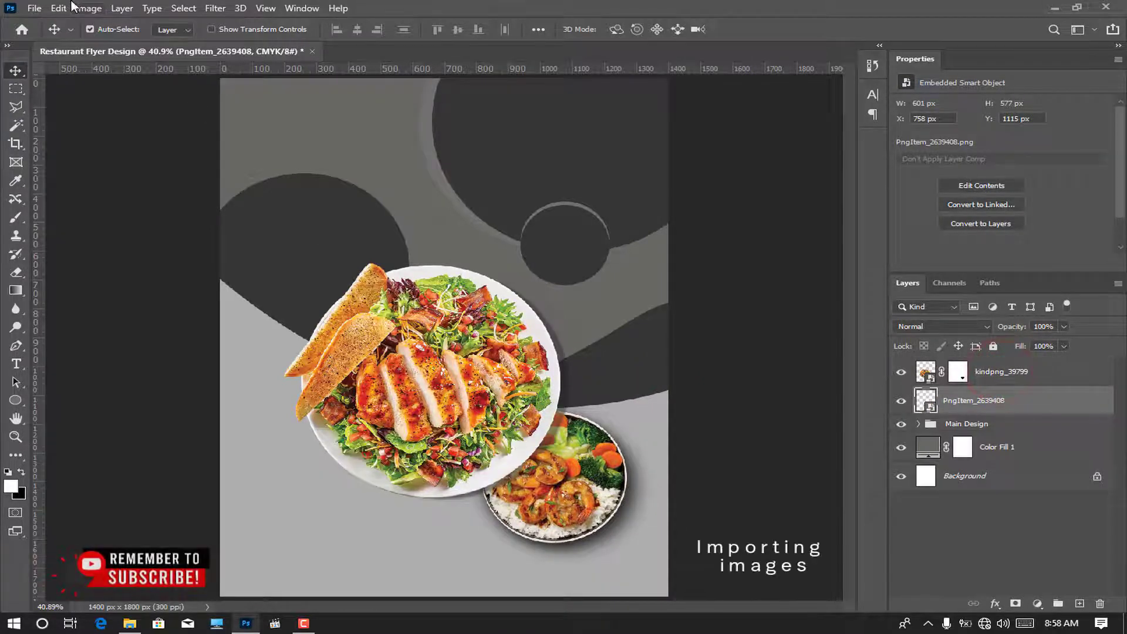
# - Place PngItem_6767901 pasta plate, shrunk to about 19%, at the flyer's upper left
pyautogui.click(39, 8)
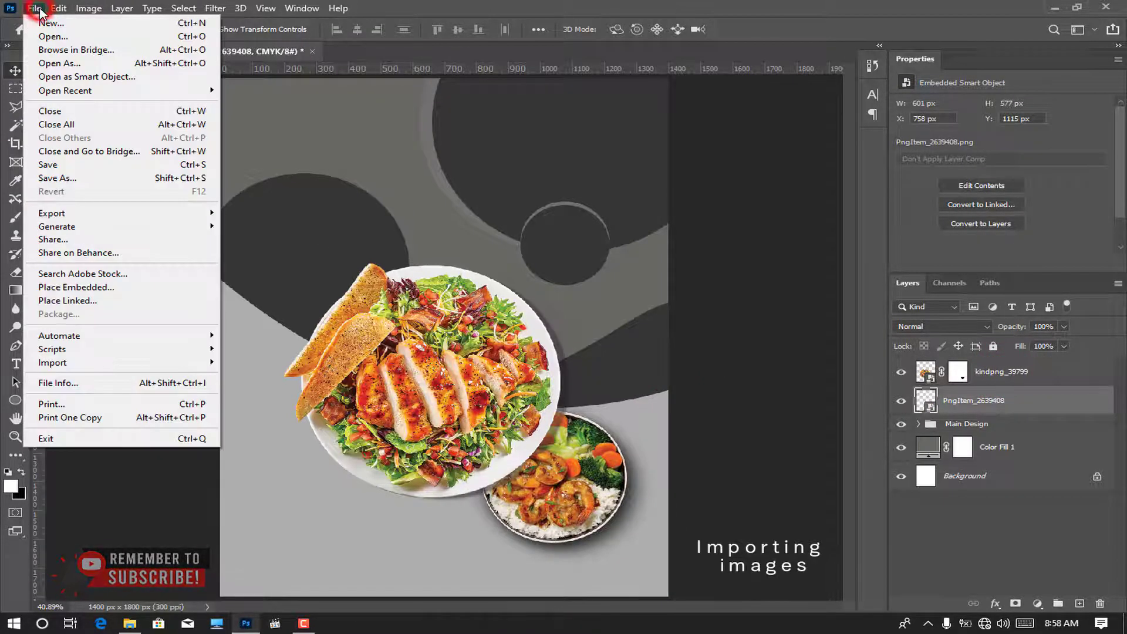
pyautogui.click(76, 287)
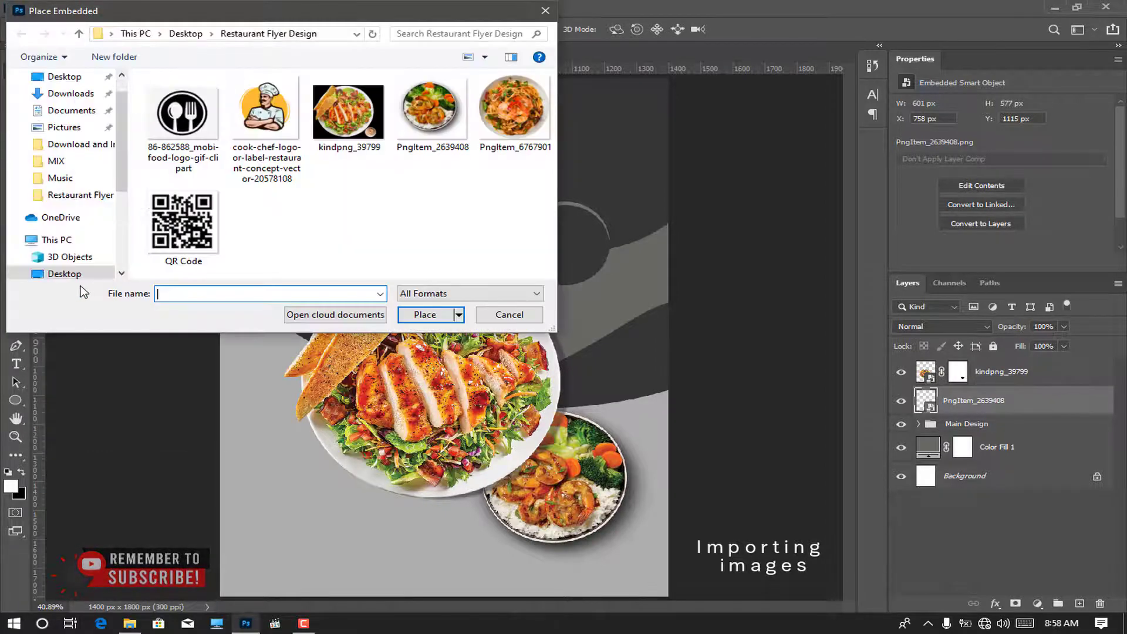
pyautogui.click(514, 112)
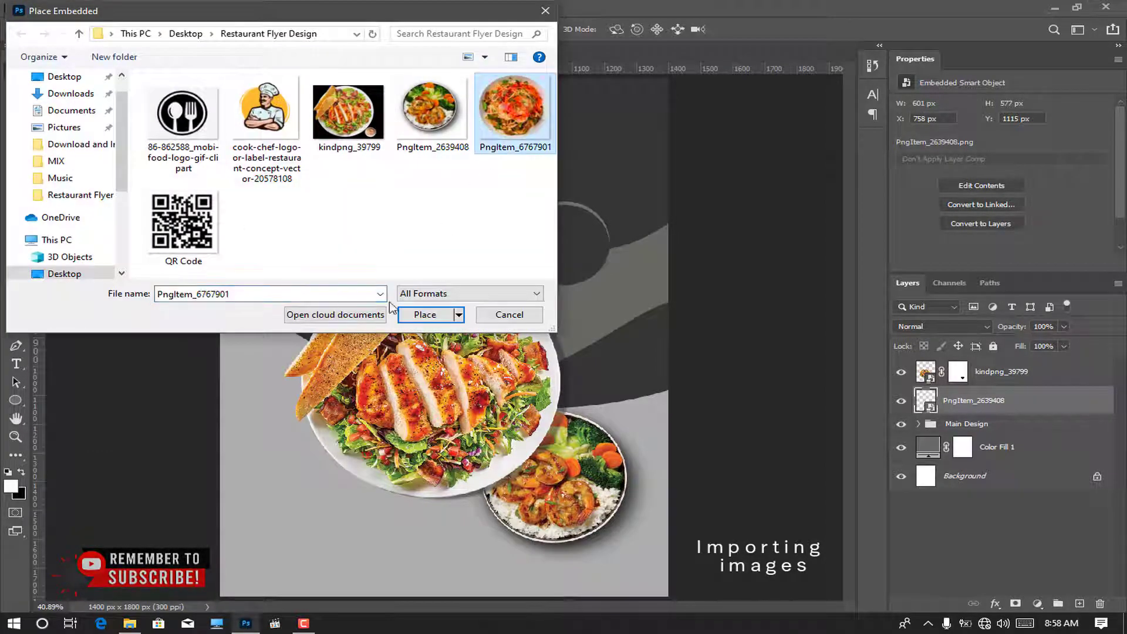
pyautogui.click(414, 317)
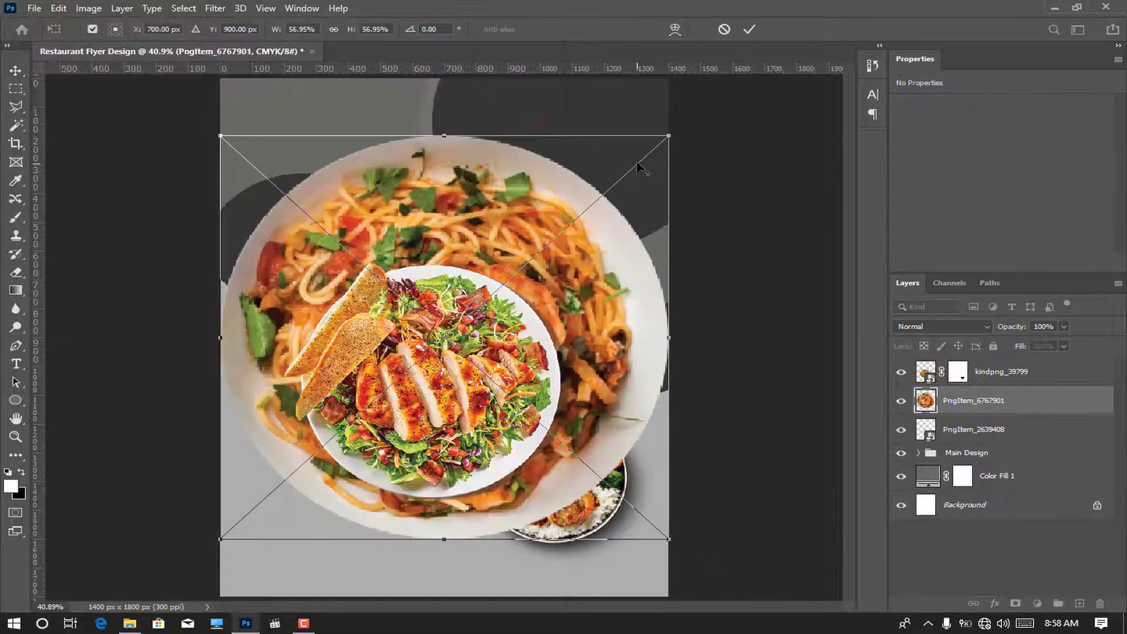
pyautogui.moveTo(669, 134)
pyautogui.mouseDown()
pyautogui.moveTo(587, 238)
pyautogui.moveTo(584, 118)
pyautogui.moveTo(579, 162)
pyautogui.mouseUp()
pyautogui.moveTo(546, 213); pyautogui.dragTo(353, 251)
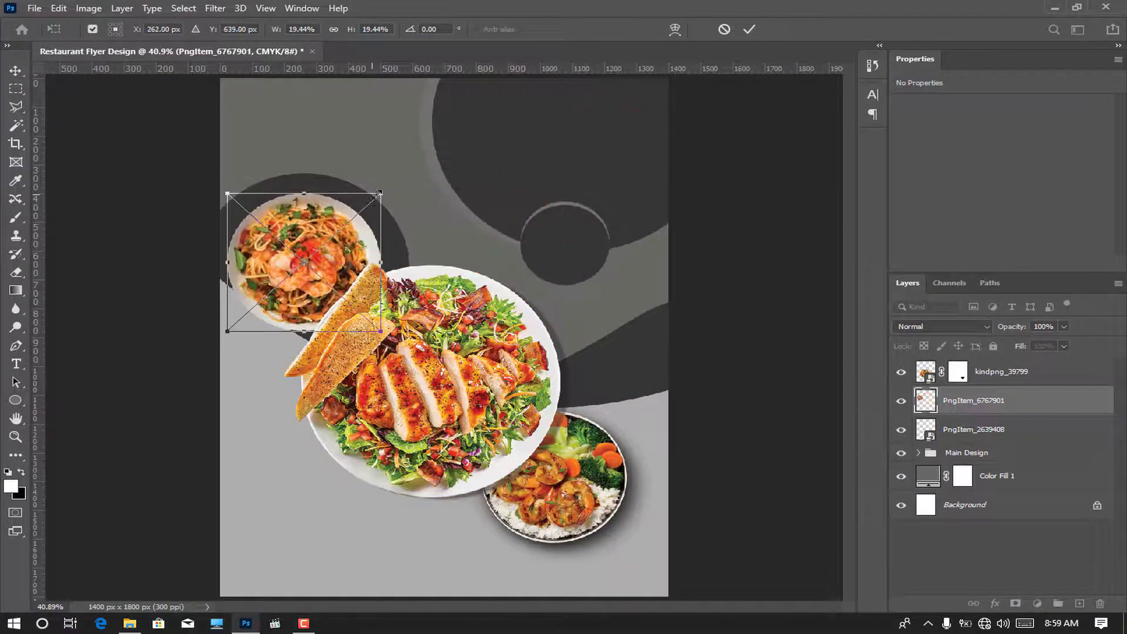
pyautogui.moveTo(377, 192); pyautogui.dragTo(377, 197)
pyautogui.press('Return')
# - Rotate the wave shape Shape 1 a few degrees
pyautogui.click(252, 402)
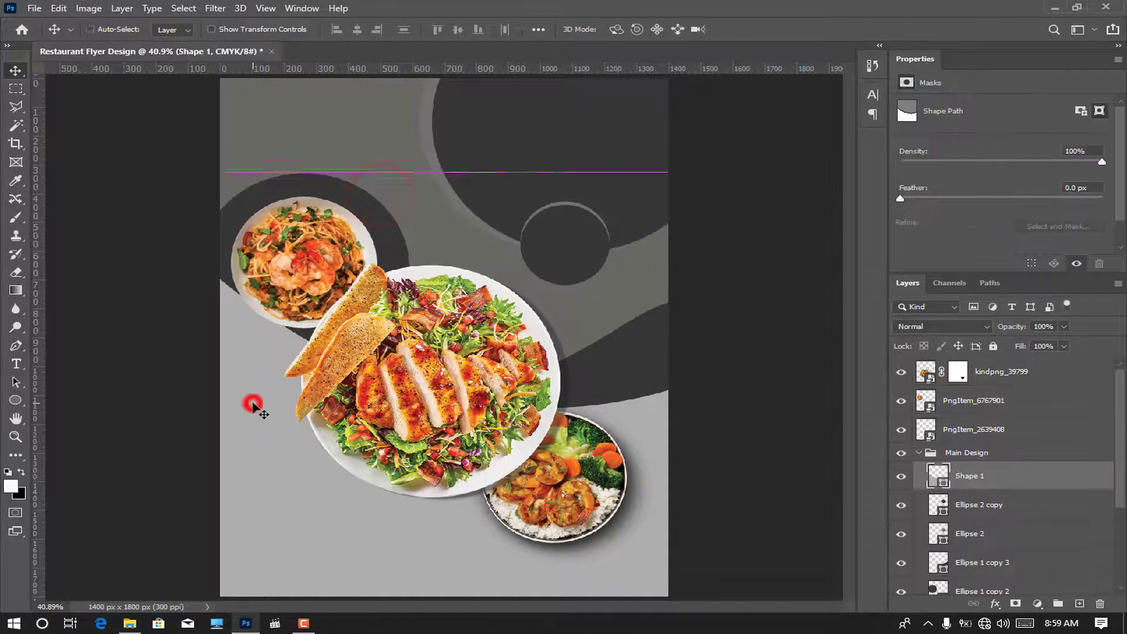
pyautogui.hotkey('ctrl', 't')
pyautogui.moveTo(151, 110); pyautogui.dragTo(107, 156)
pyautogui.moveTo(352, 528); pyautogui.dragTo(348, 527)
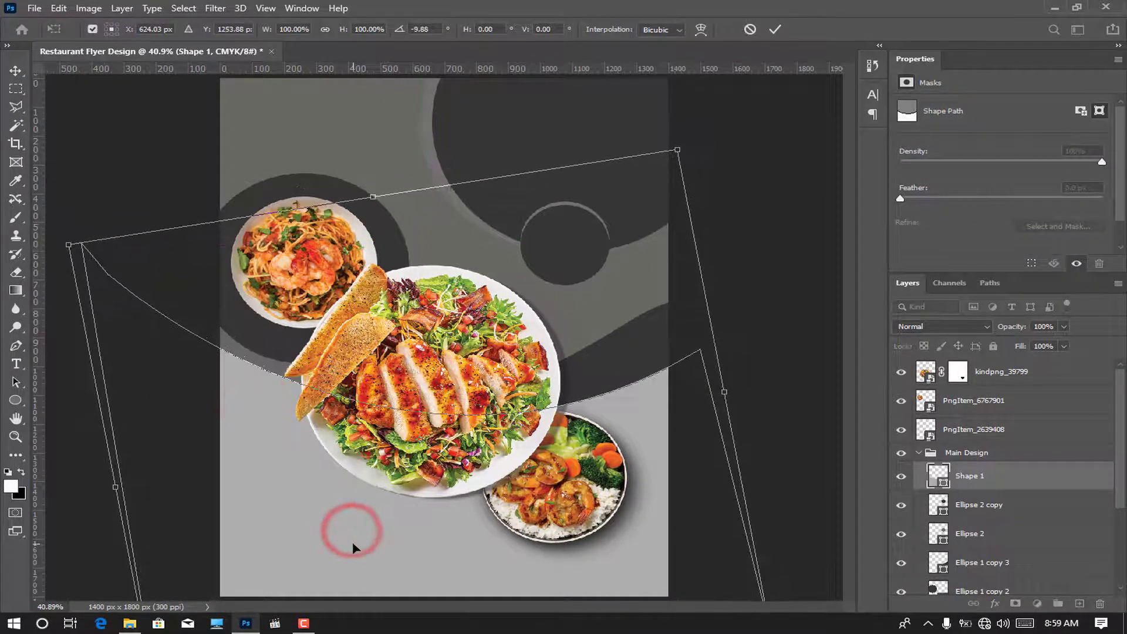
pyautogui.press('Return')
# - Move and enlarge the dark circle so it frames the pasta plate
pyautogui.moveTo(244, 319); pyautogui.dragTo(280, 342)
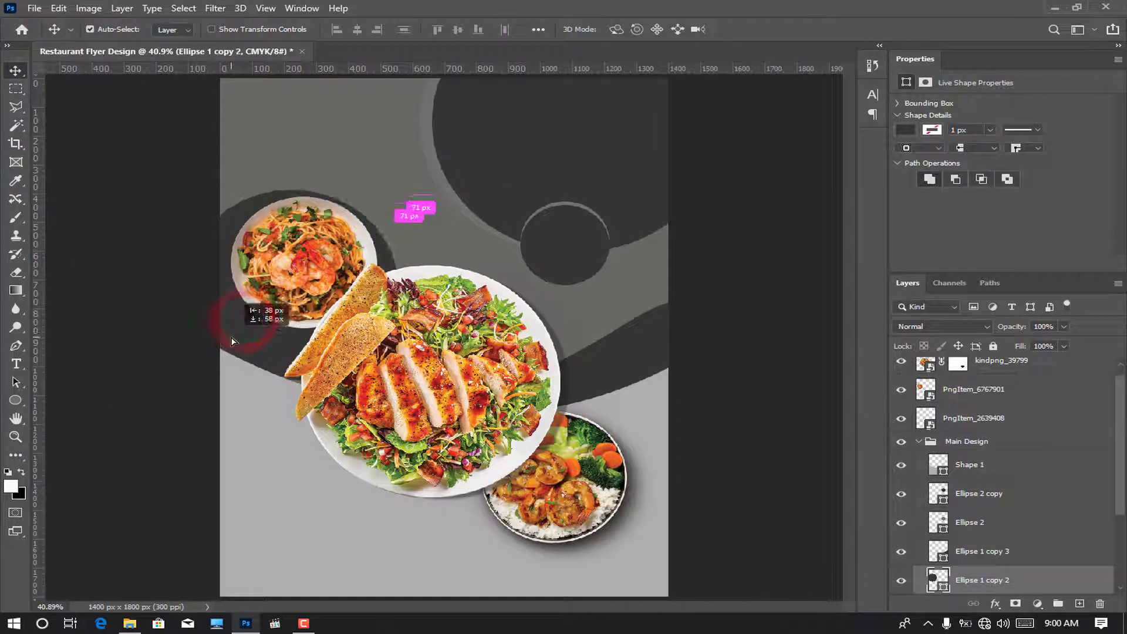
pyautogui.hotkey('ctrl', 't')
pyautogui.moveTo(397, 375); pyautogui.dragTo(406, 383)
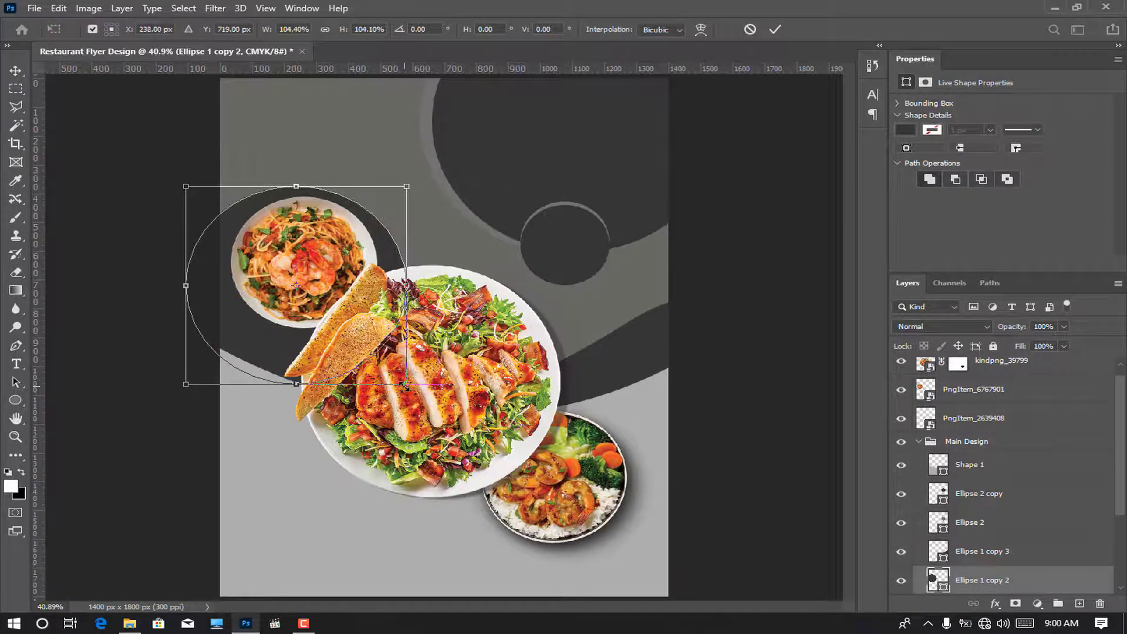
pyautogui.moveTo(285, 391); pyautogui.dragTo(411, 370)
pyautogui.press('Return')
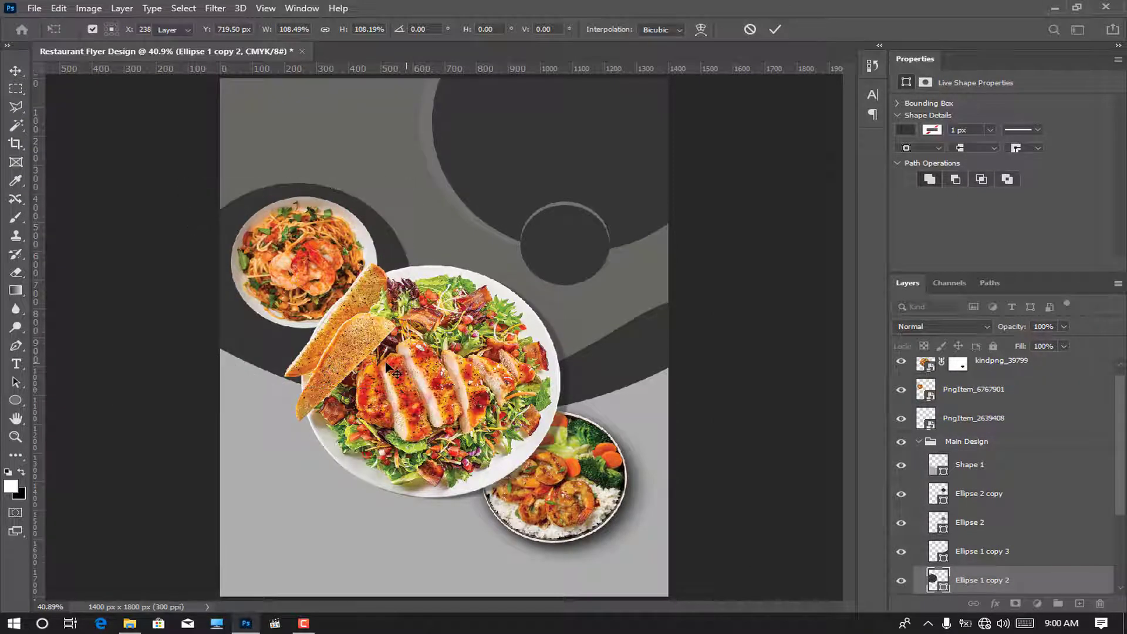
pyautogui.click(328, 502)
pyautogui.click(71, 211)
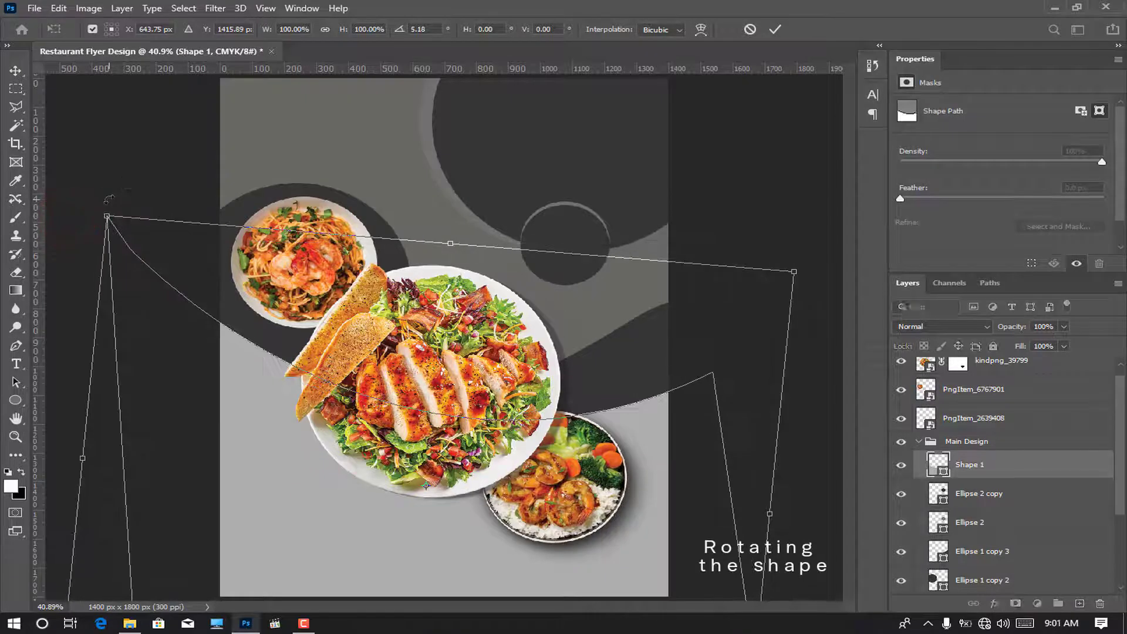
pyautogui.click(16, 398)
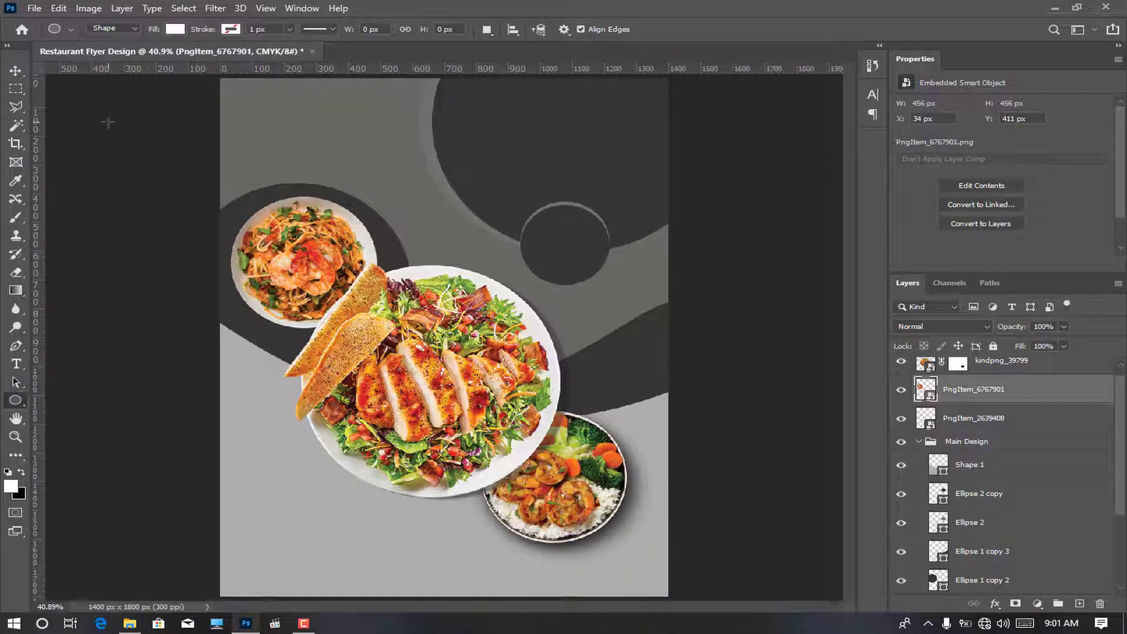
# - Set the Ellipse tool to no fill with a white 10 px dashed stroke
pyautogui.click(174, 31)
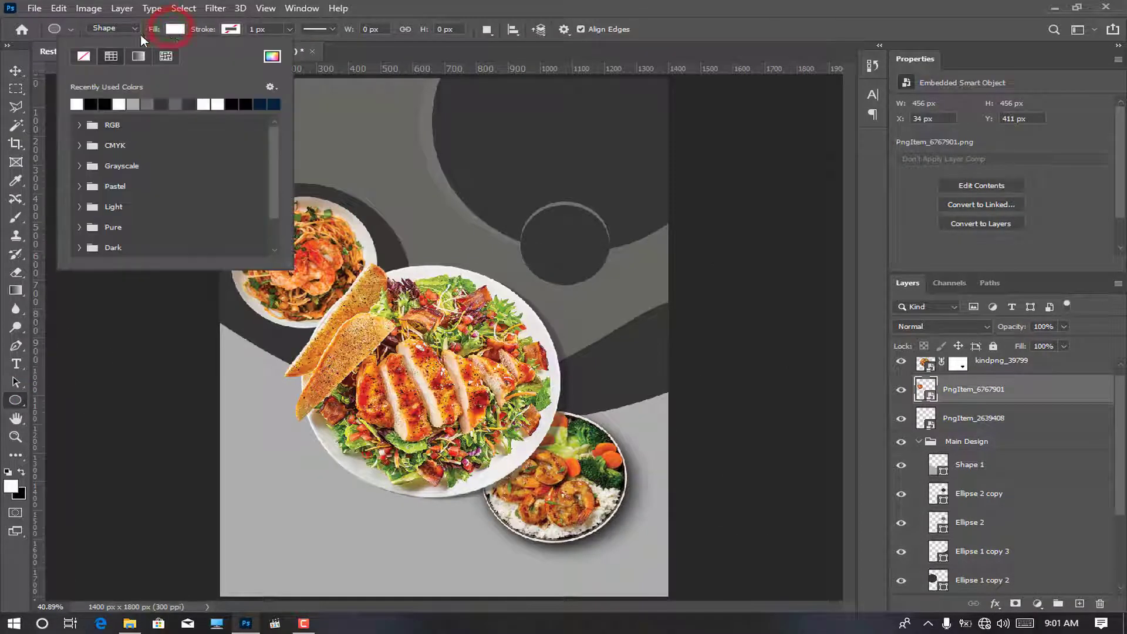
pyautogui.click(230, 29)
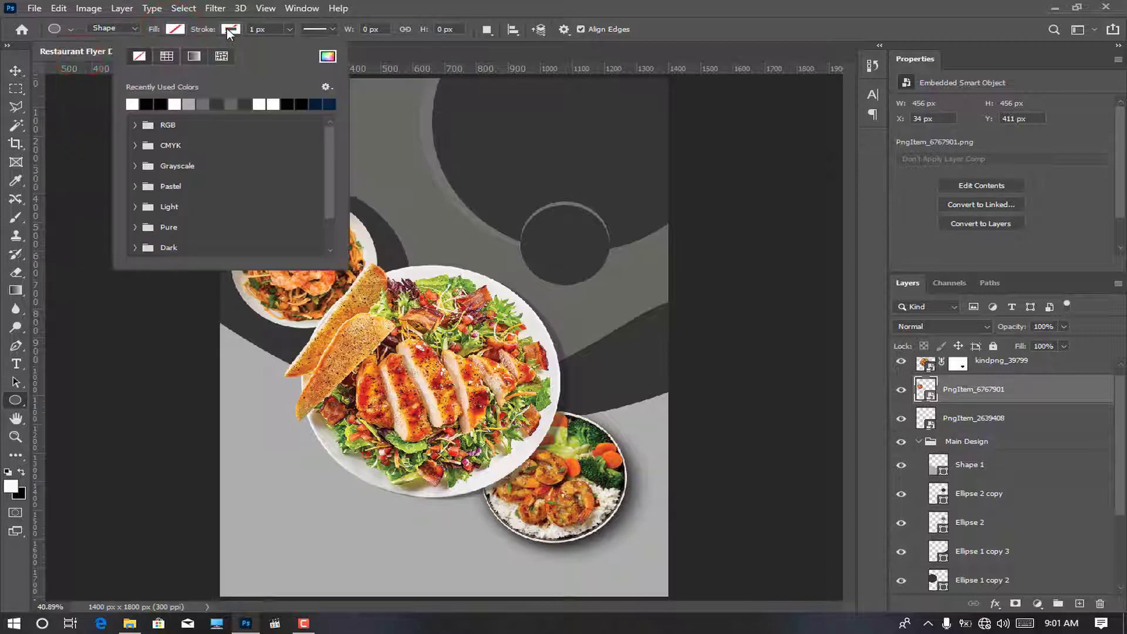
pyautogui.click(132, 104)
pyautogui.click(258, 30)
pyautogui.write('10')
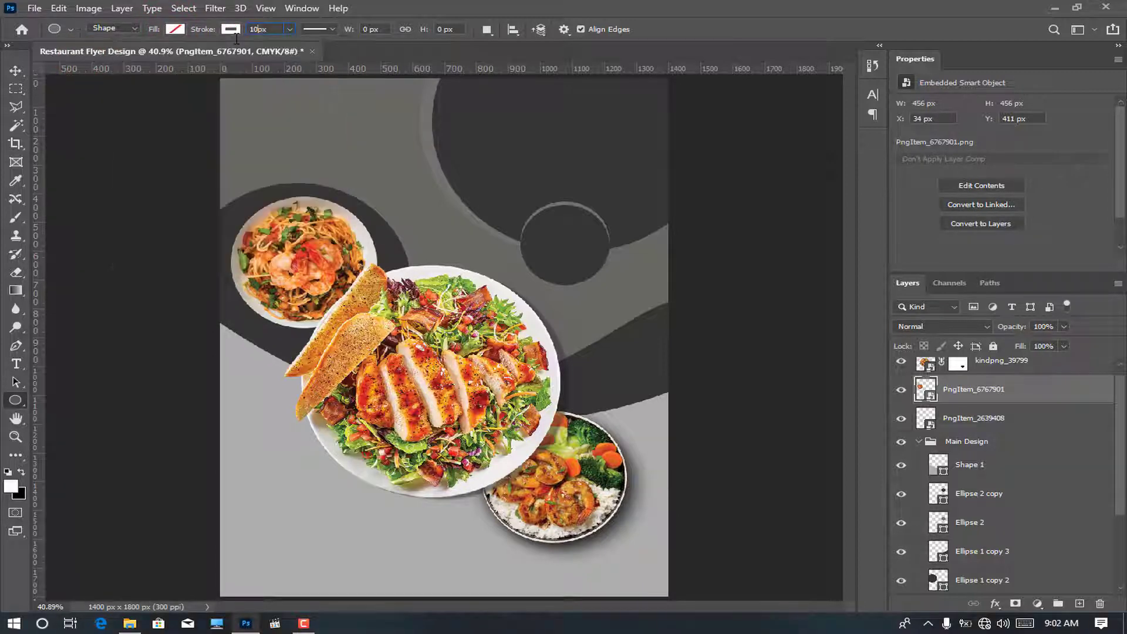
pyautogui.click(332, 30)
pyautogui.click(322, 95)
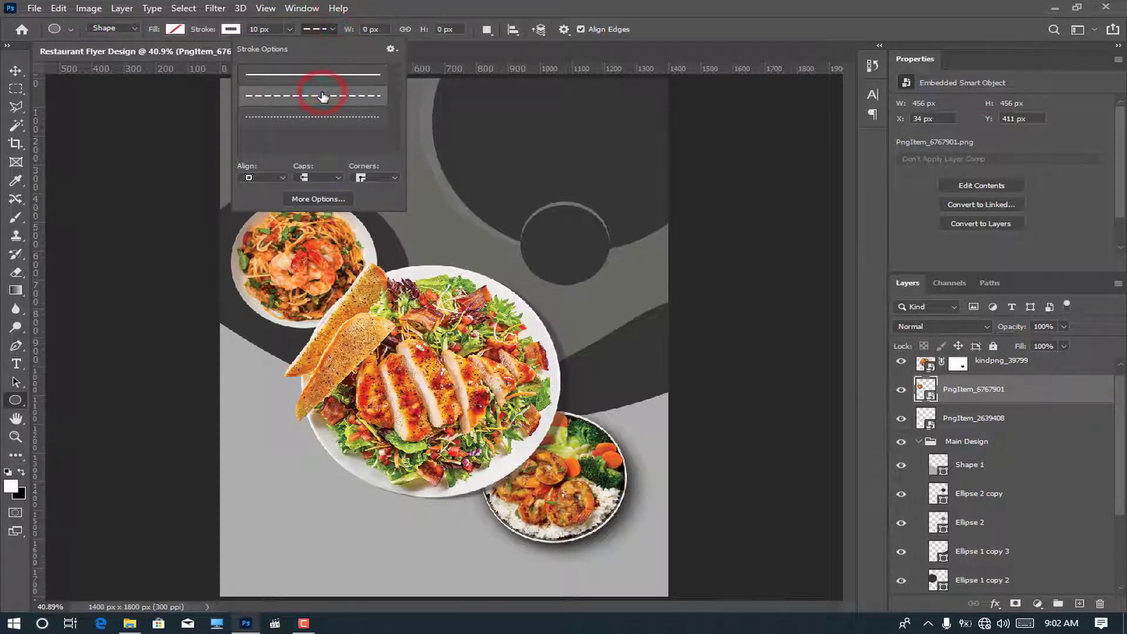
# - Draw the dashed circle and position it over the pasta plate
pyautogui.moveTo(322, 132); pyautogui.dragTo(411, 222)
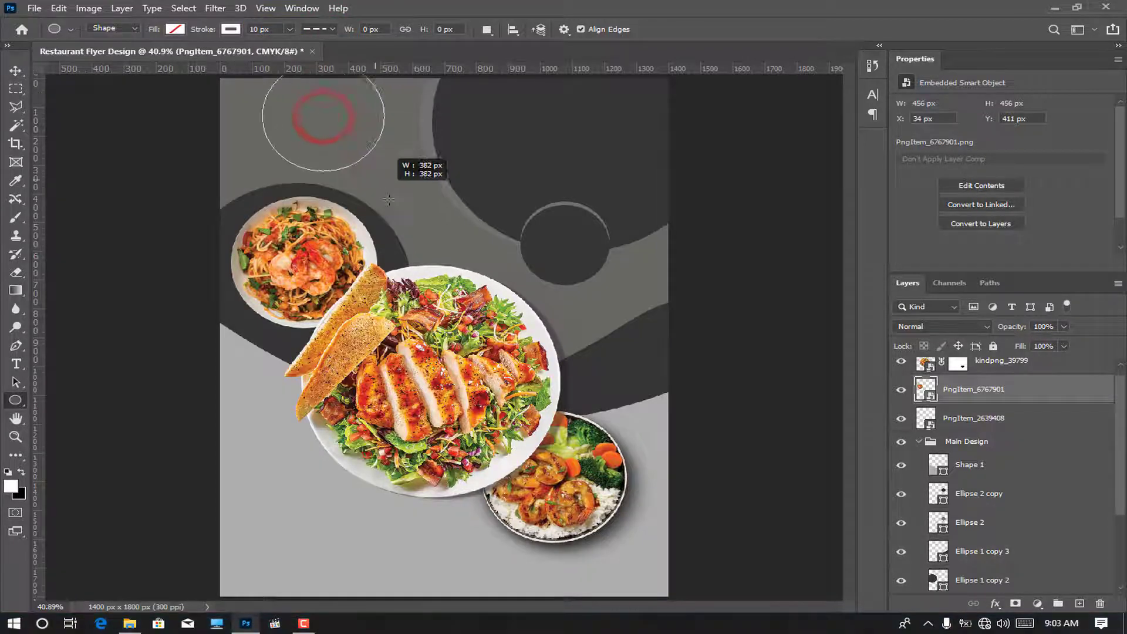
pyautogui.click(15, 70)
pyautogui.moveTo(239, 131); pyautogui.dragTo(223, 286)
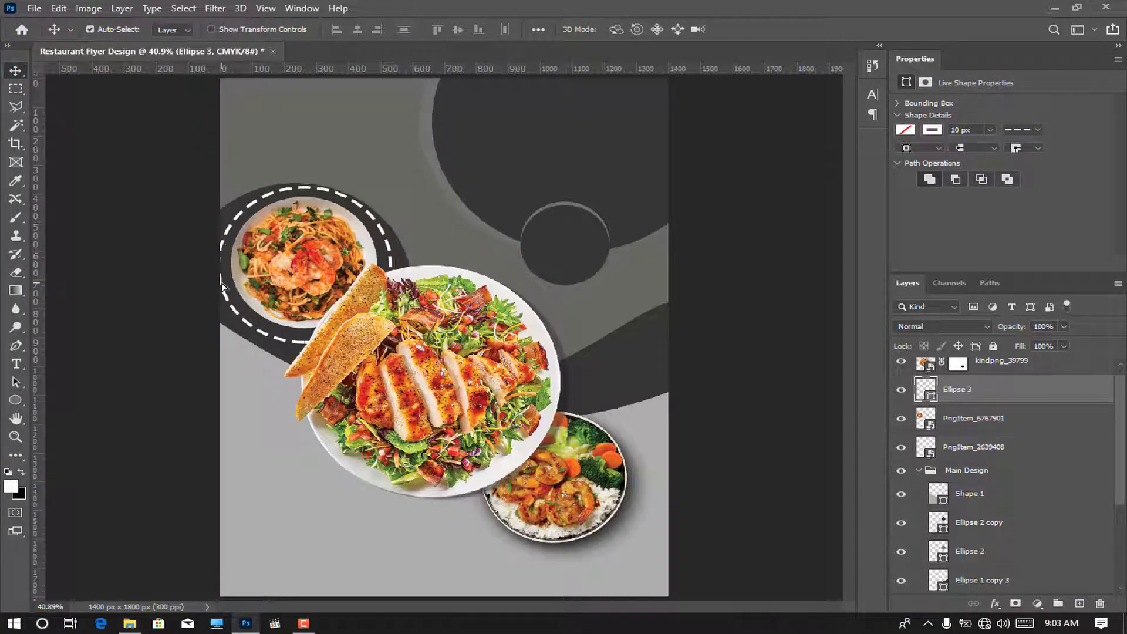
# - Duplicate the dashed Ellipse 3 ring with Ctrl+J
pyautogui.hotkey('ctrl', 't')
pyautogui.press('Return')
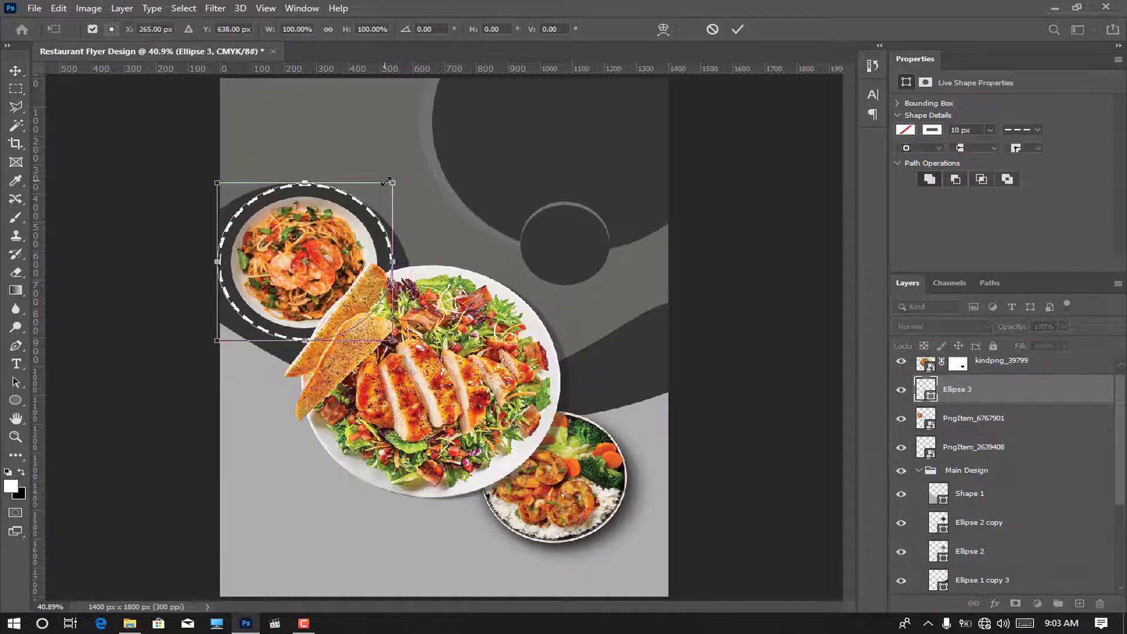
pyautogui.click(395, 171)
pyautogui.click(381, 235)
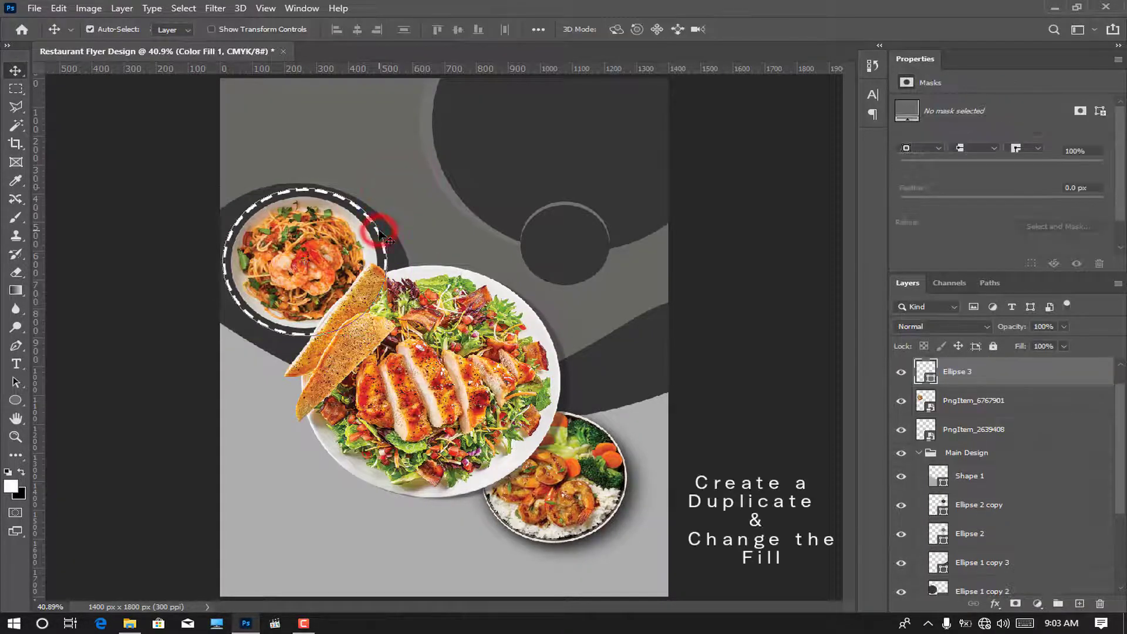
pyautogui.hotkey('ctrl', 'j')
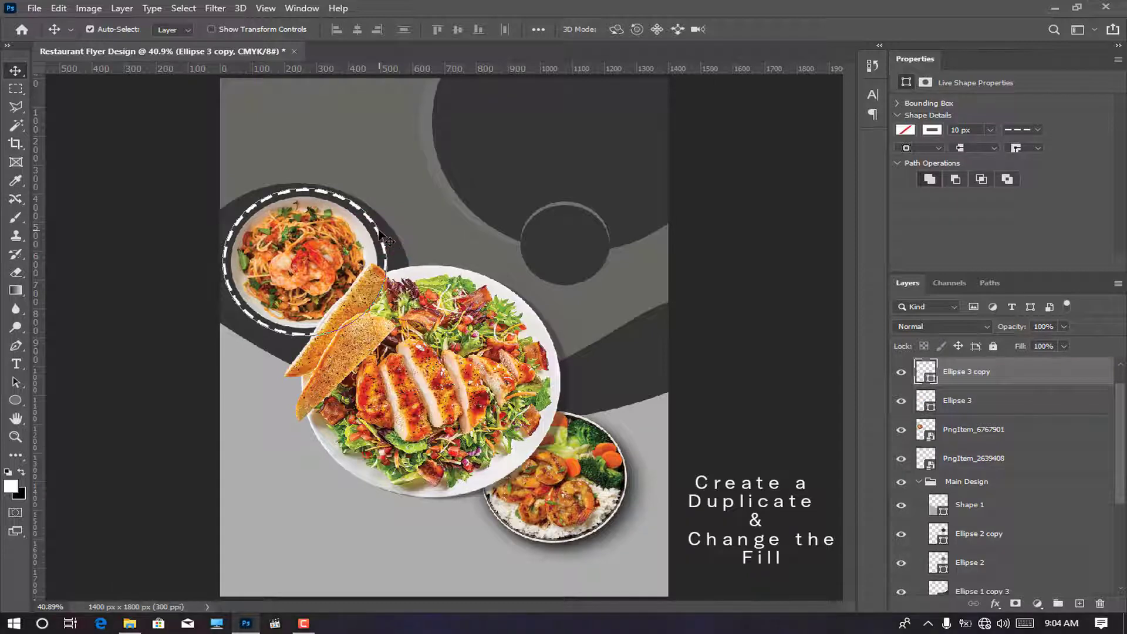
# - Change the copied ring's stroke colour to black
pyautogui.click(15, 404)
pyautogui.click(232, 30)
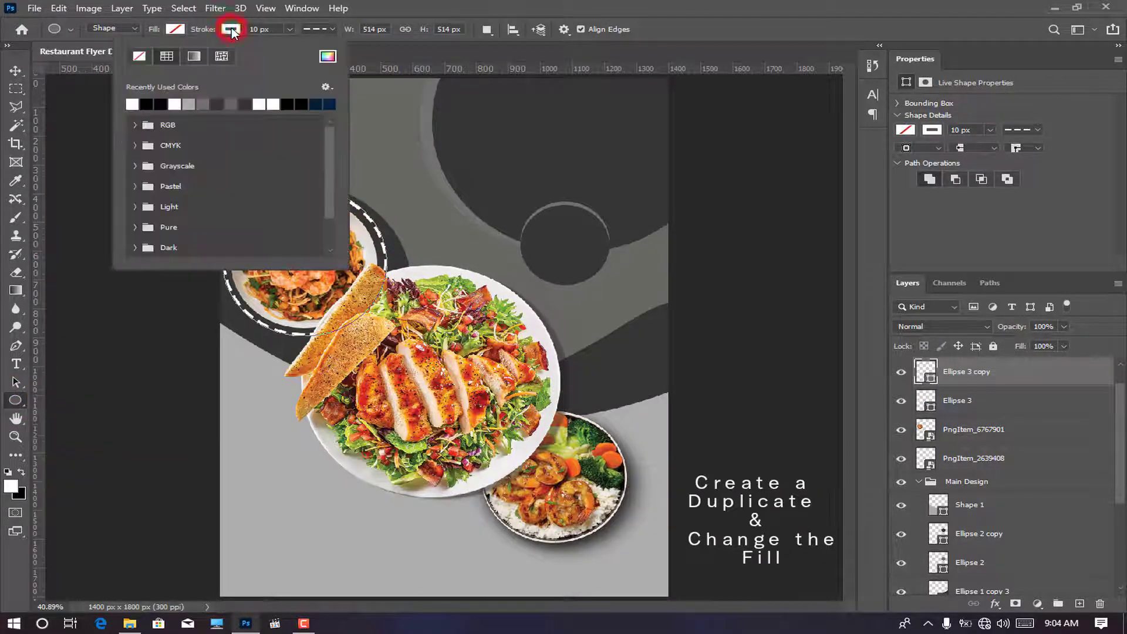
pyautogui.click(328, 57)
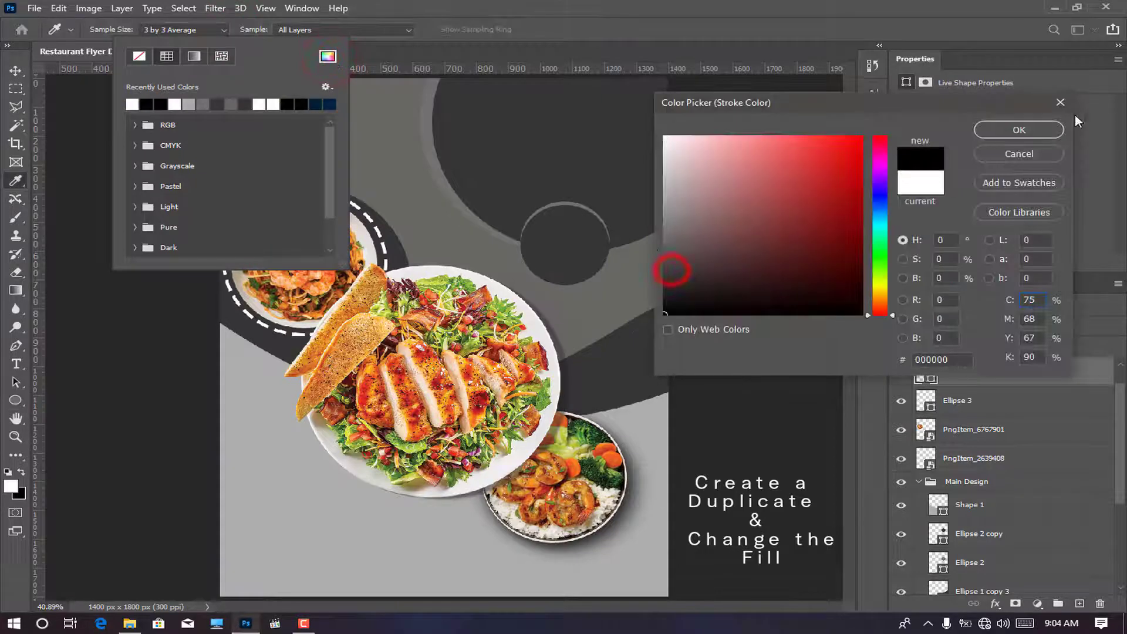
pyautogui.click(1039, 128)
pyautogui.click(814, 15)
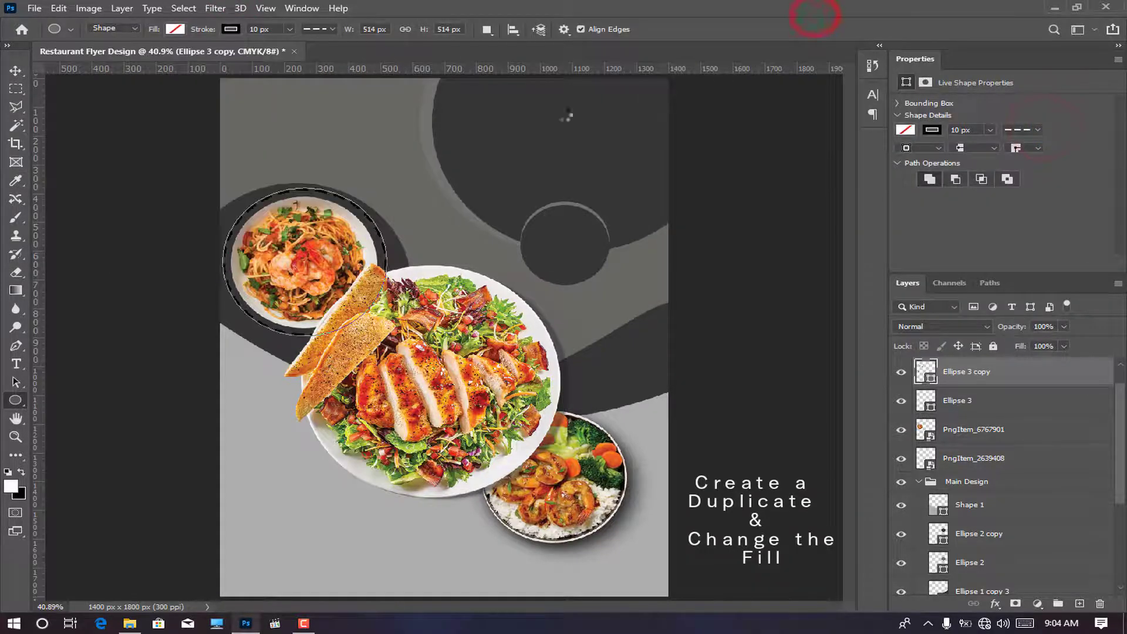
# - Move the black ring onto the bottom-right shrimp plate and nudge it centred
pyautogui.click(17, 72)
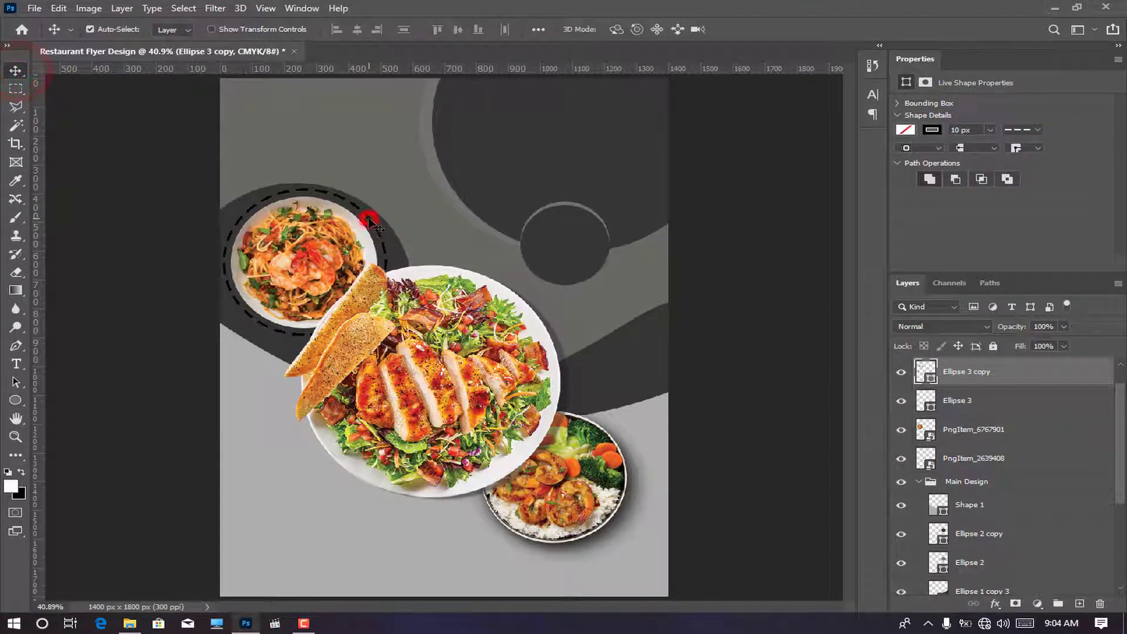
pyautogui.moveTo(368, 220); pyautogui.dragTo(616, 439)
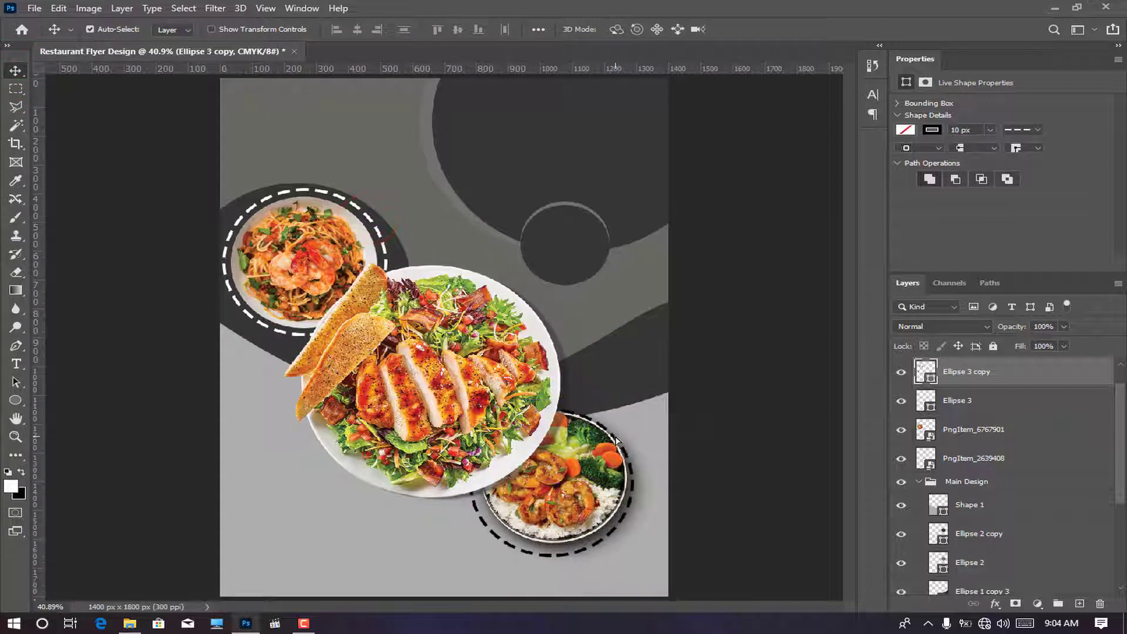
pyautogui.hotkey('shift', 'Up')
pyautogui.hotkey('shift', 'Up')
pyautogui.hotkey('shift', 'Right')
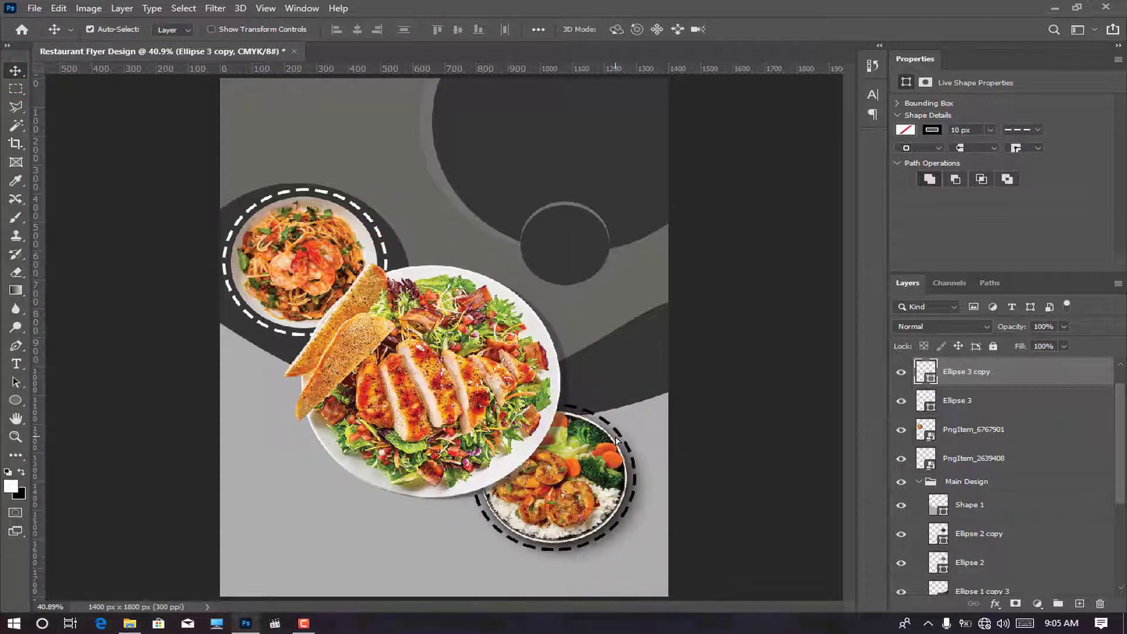
pyautogui.hotkey('ctrl', '+')
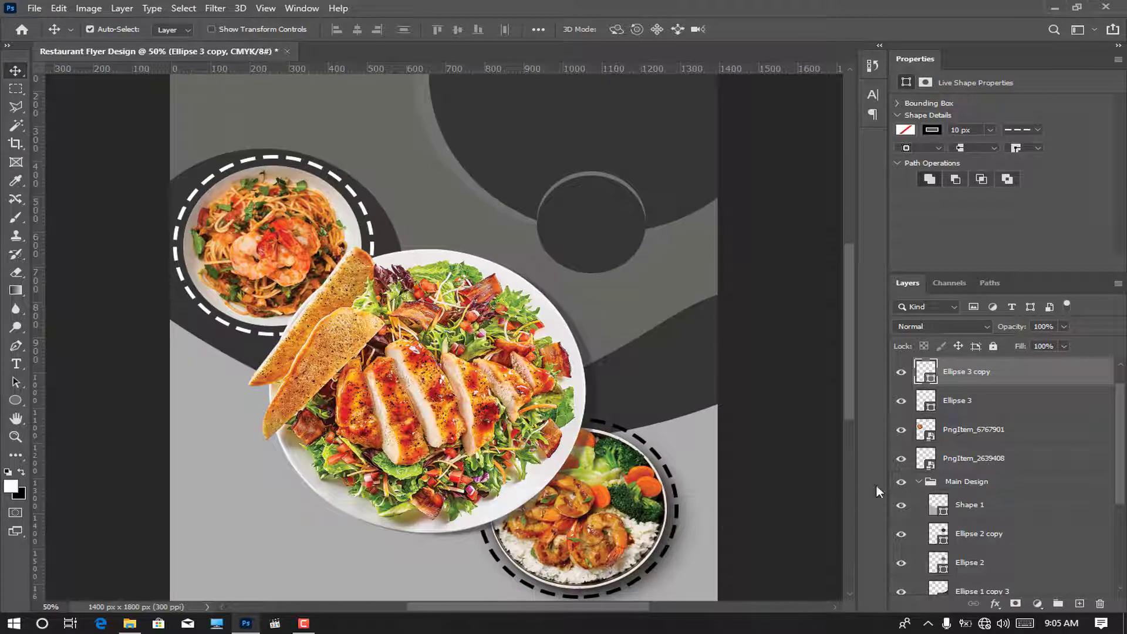
pyautogui.click(919, 481)
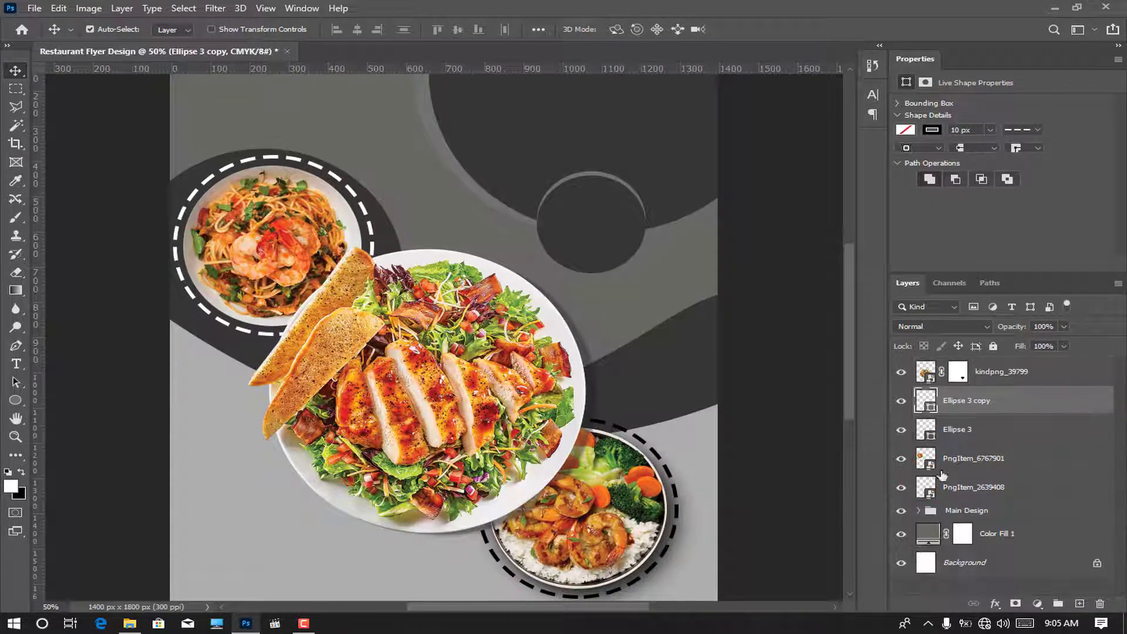
# - Group the five food layers, PngItem_2639408 up to kindpng_39799, into a group named Food
pyautogui.click(946, 487)
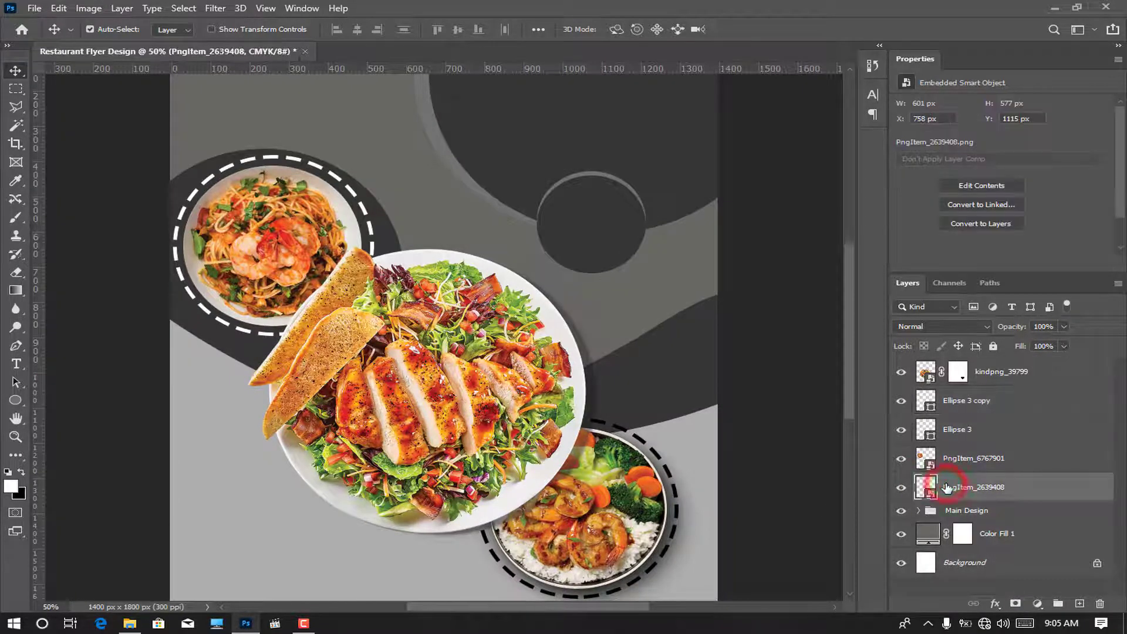
pyautogui.keyDown('shift'); pyautogui.click(977, 378); pyautogui.keyUp('shift')
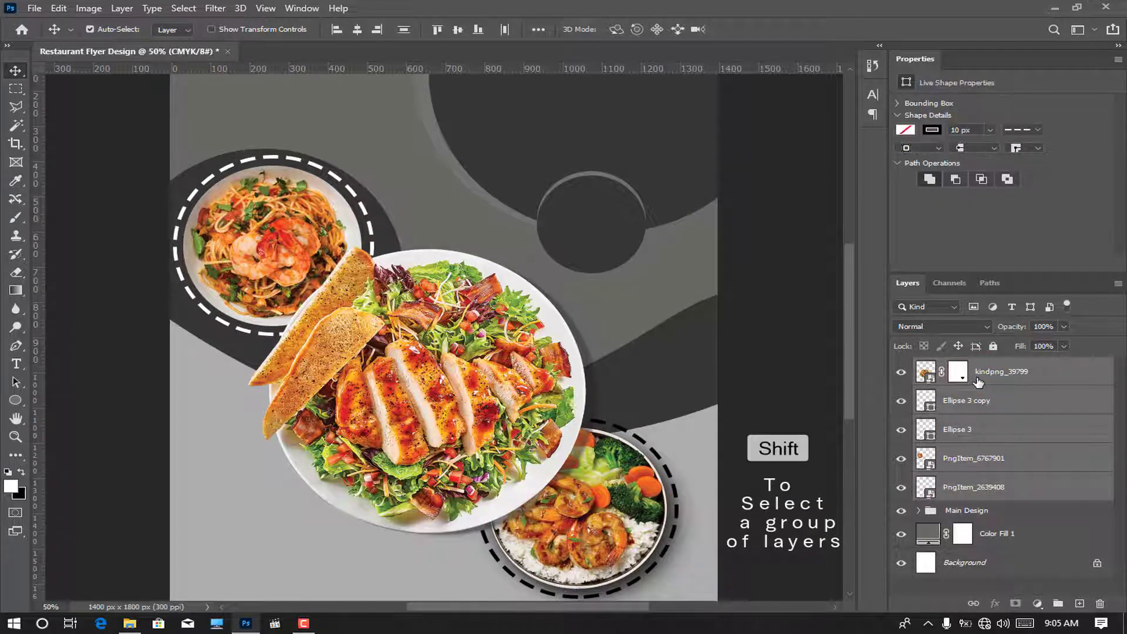
pyautogui.hotkey('ctrl', 'g')
pyautogui.write('Food')
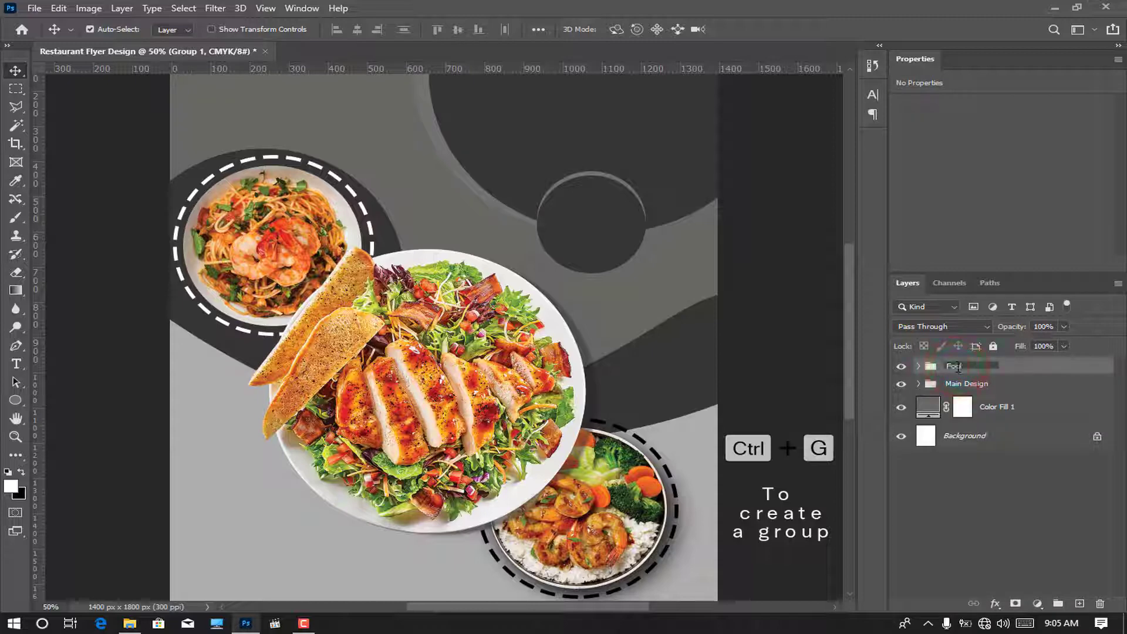
pyautogui.press('Return')
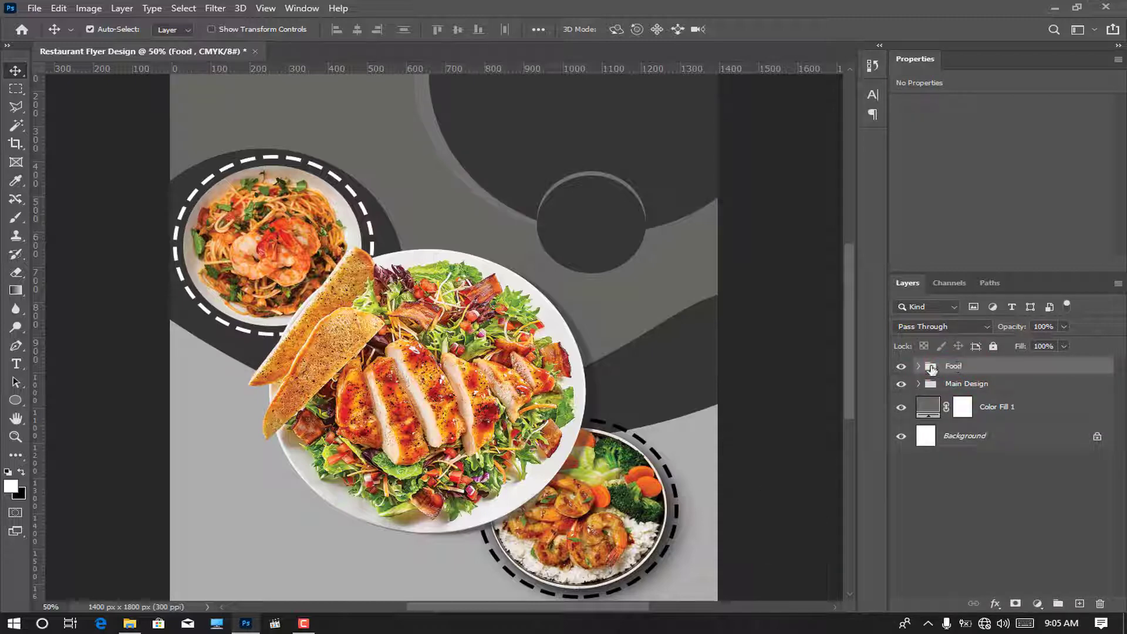
# - Check the Food and Main Design groups, then nudge both slightly down together
pyautogui.click(901, 367)
pyautogui.click(902, 366)
pyautogui.hotkey('ctrl', '-')
pyautogui.click(902, 384)
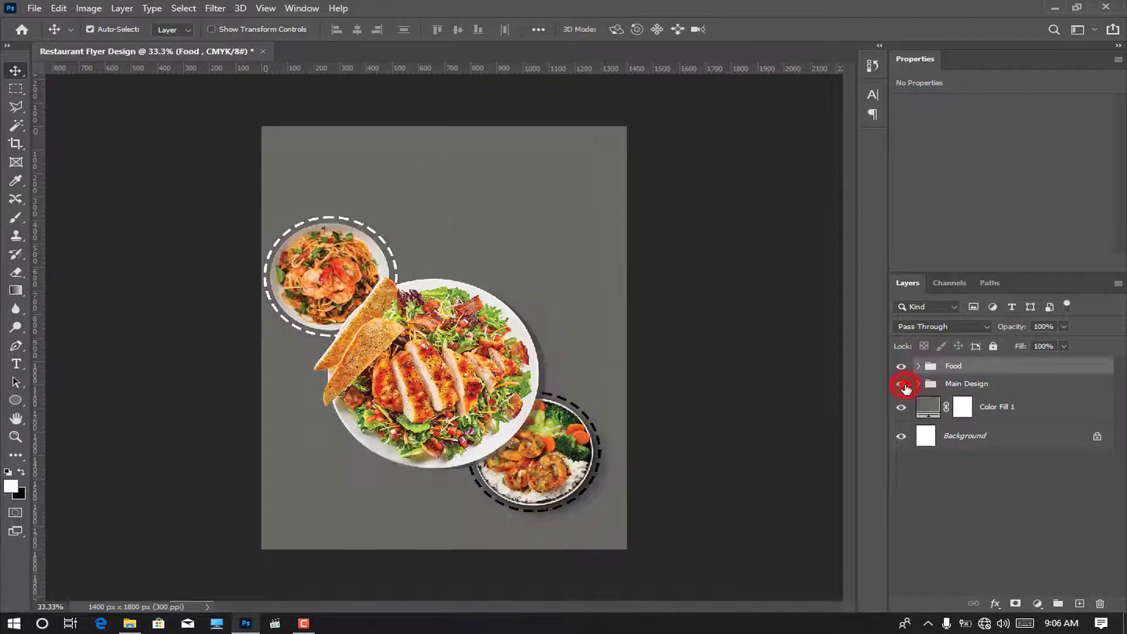
pyautogui.keyDown('shift'); pyautogui.click(950, 385); pyautogui.keyUp('shift')
pyautogui.hotkey('ctrl', 't')
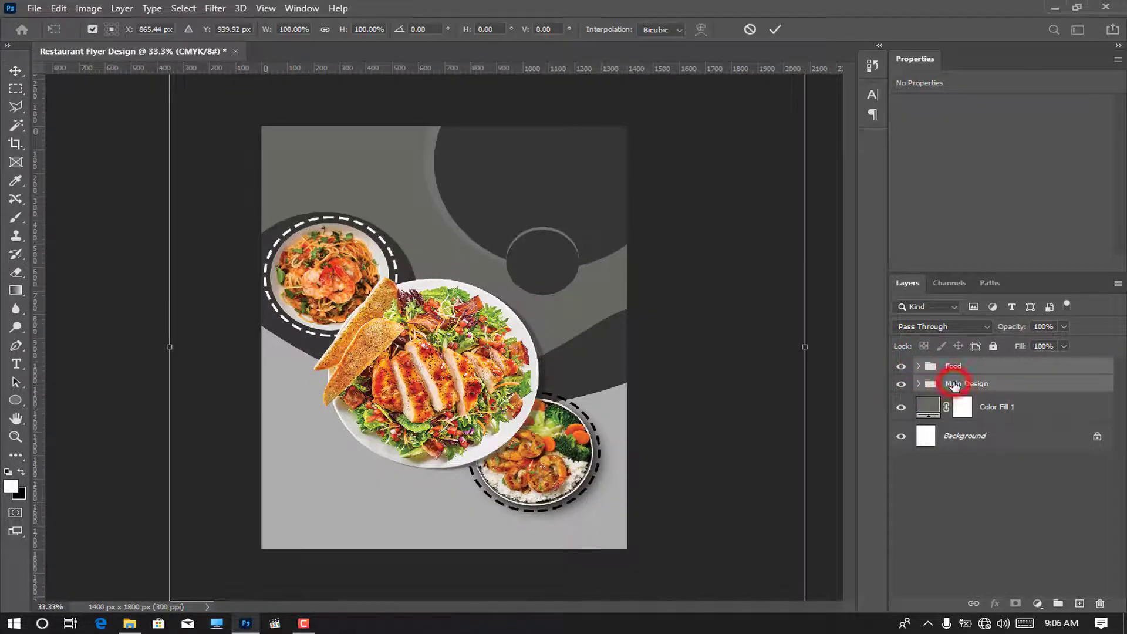
pyautogui.hotkey('shift', 'Down')
pyautogui.hotkey('shift', 'Down')
pyautogui.hotkey('shift', 'Down')
pyautogui.hotkey('shift', 'Down')
pyautogui.hotkey('shift', 'Down')
pyautogui.hotkey('shift', 'Down')
pyautogui.press('Return')
# - Scale the pasta plate PngItem_6767901 and its Ellipse 3 ring down slightly
pyautogui.click(329, 276)
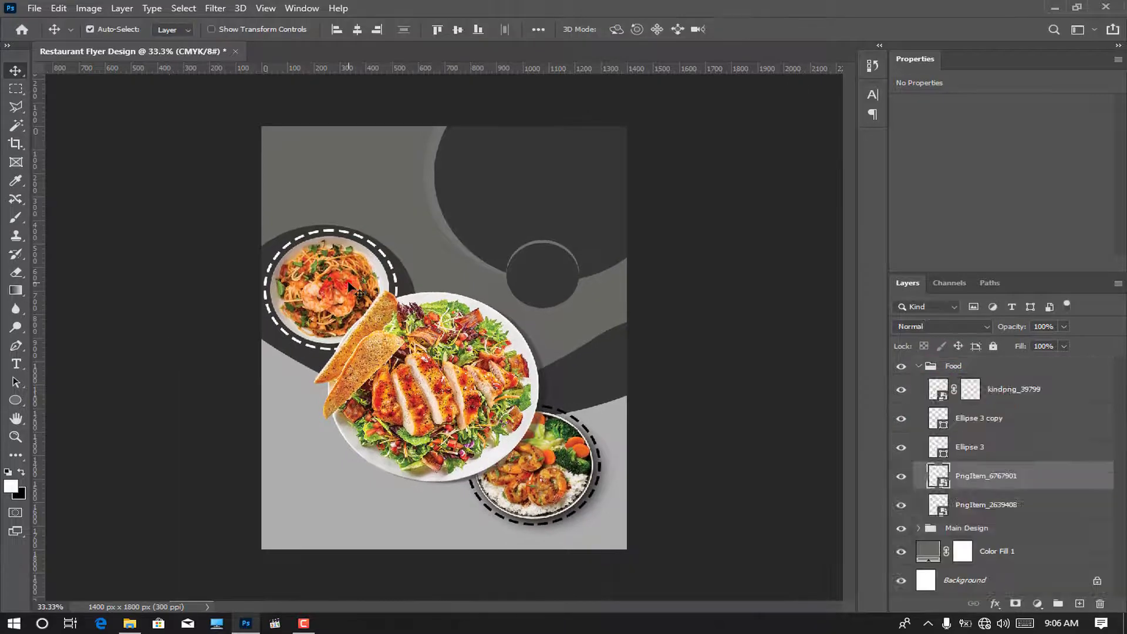
pyautogui.keyDown('shift'); pyautogui.click(958, 448); pyautogui.keyUp('shift')
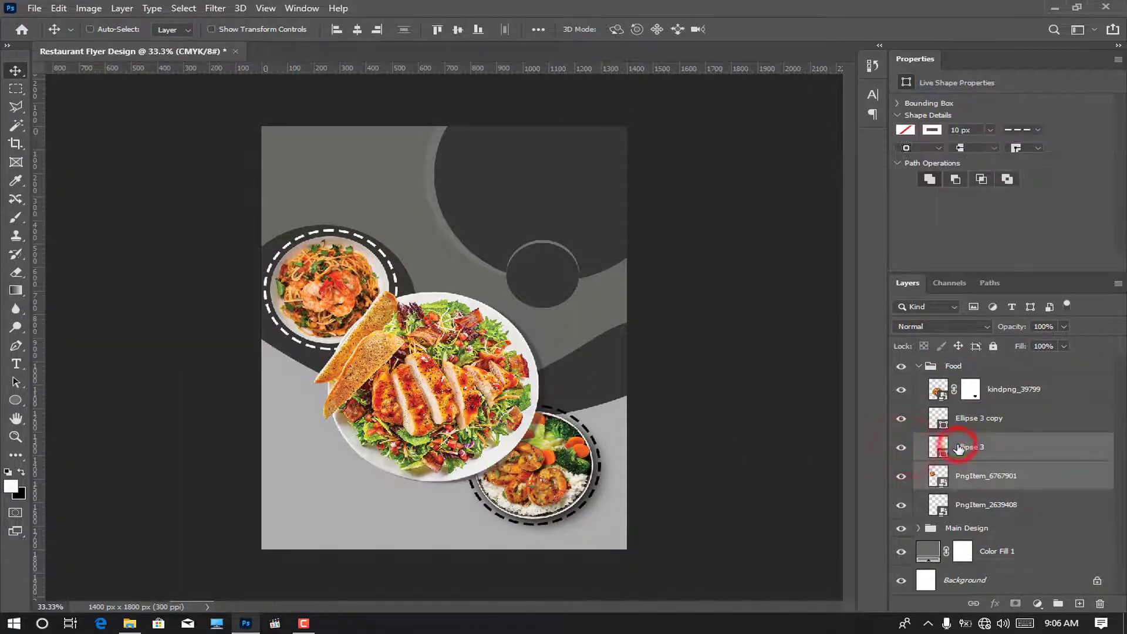
pyautogui.hotkey('ctrl', 't')
pyautogui.hotkey('ctrl', '+')
pyautogui.hotkey('ctrl', '+')
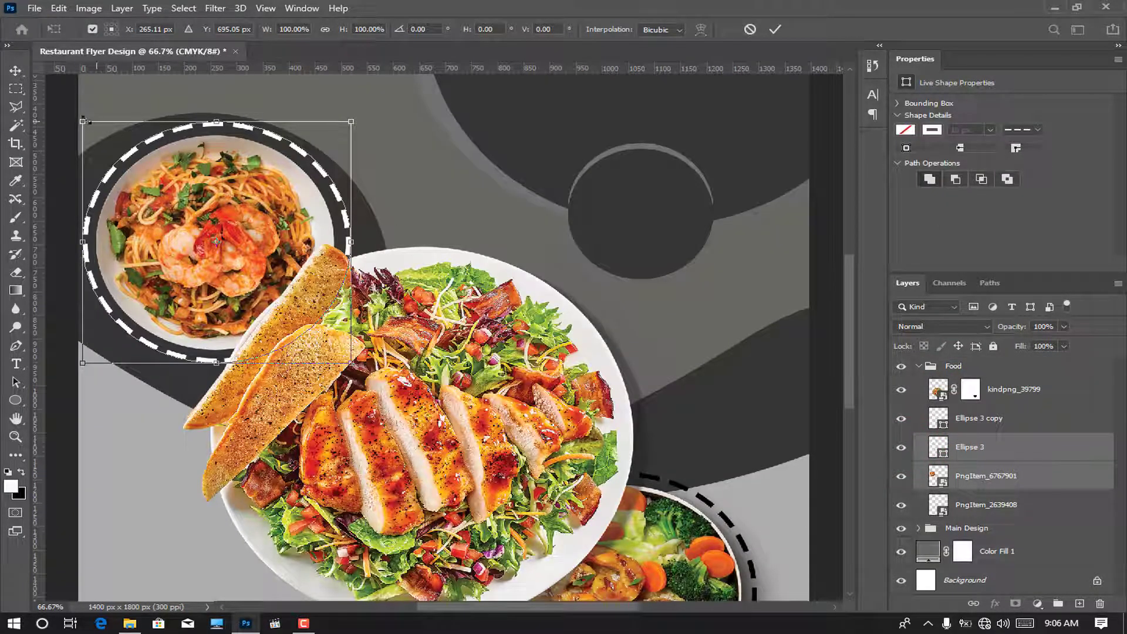
pyautogui.moveTo(83, 124); pyautogui.dragTo(105, 147)
pyautogui.press('Return')
pyautogui.hotkey('ctrl', '-')
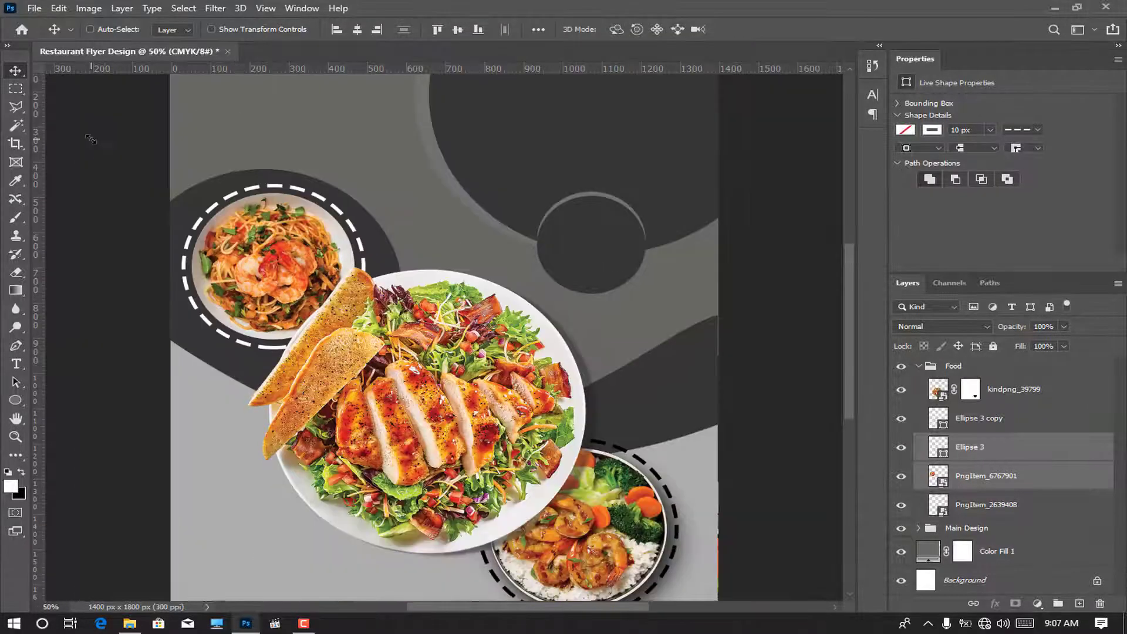
pyautogui.hotkey('ctrl', '-')
pyautogui.click(919, 367)
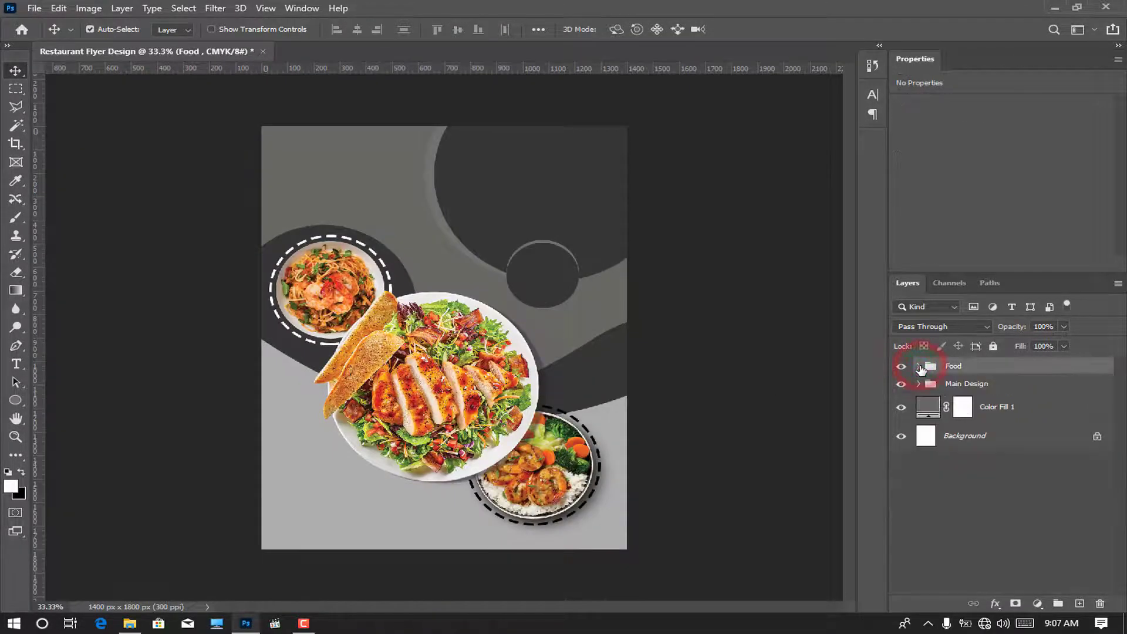
pyautogui.hotkey('ctrl', '+')
pyautogui.hotkey('ctrl', '+')
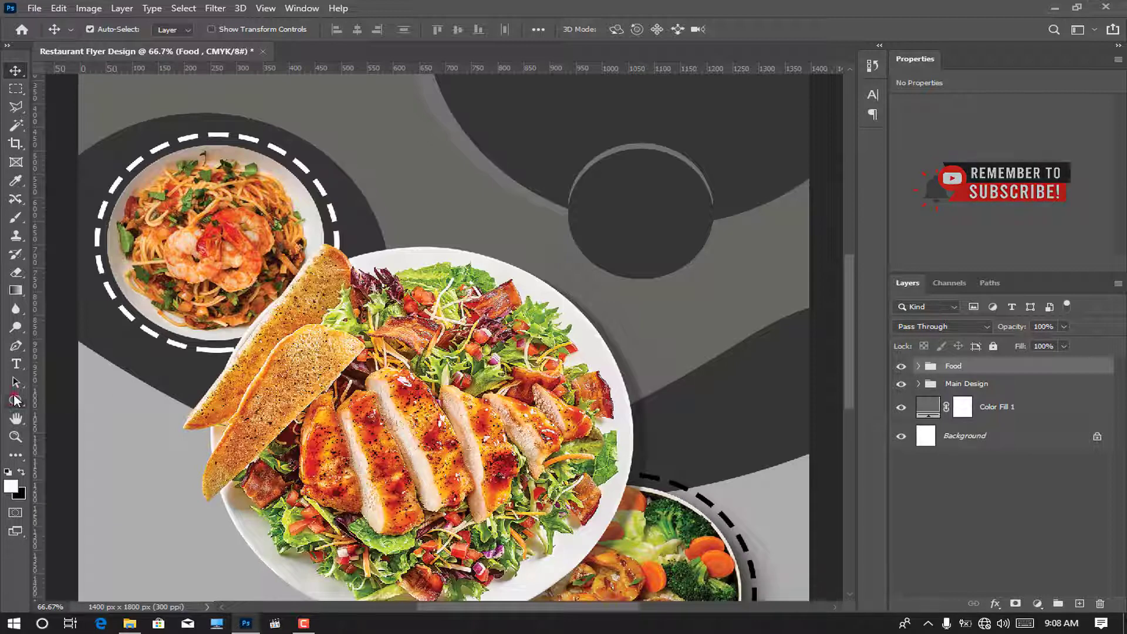
# - Draw a small white circle with no outline beside the pasta plate
pyautogui.click(16, 401)
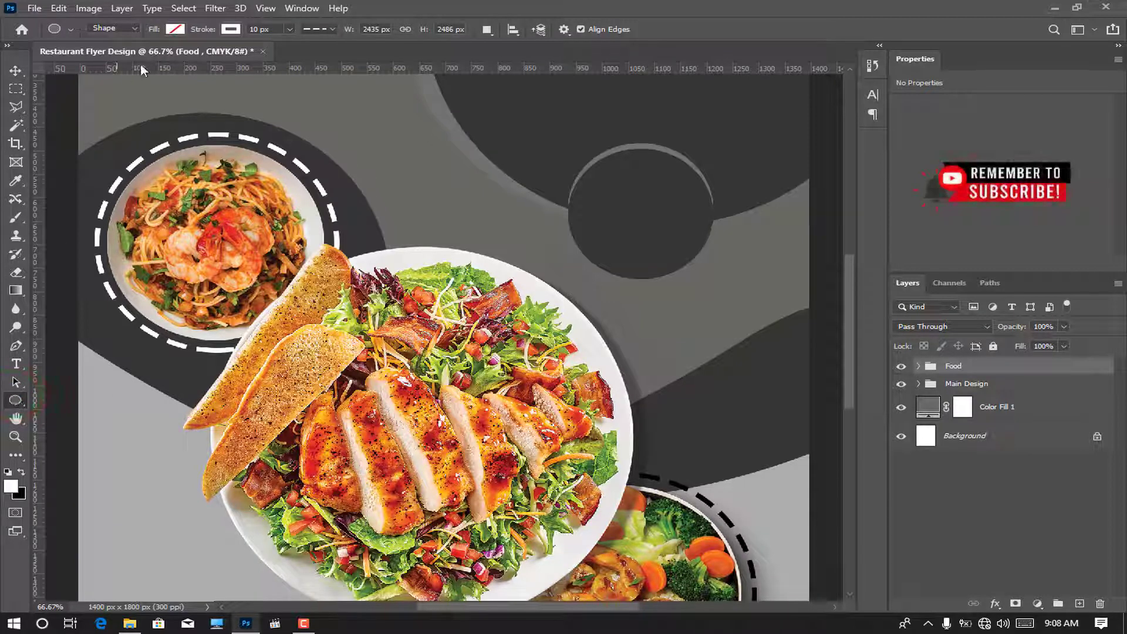
pyautogui.click(175, 29)
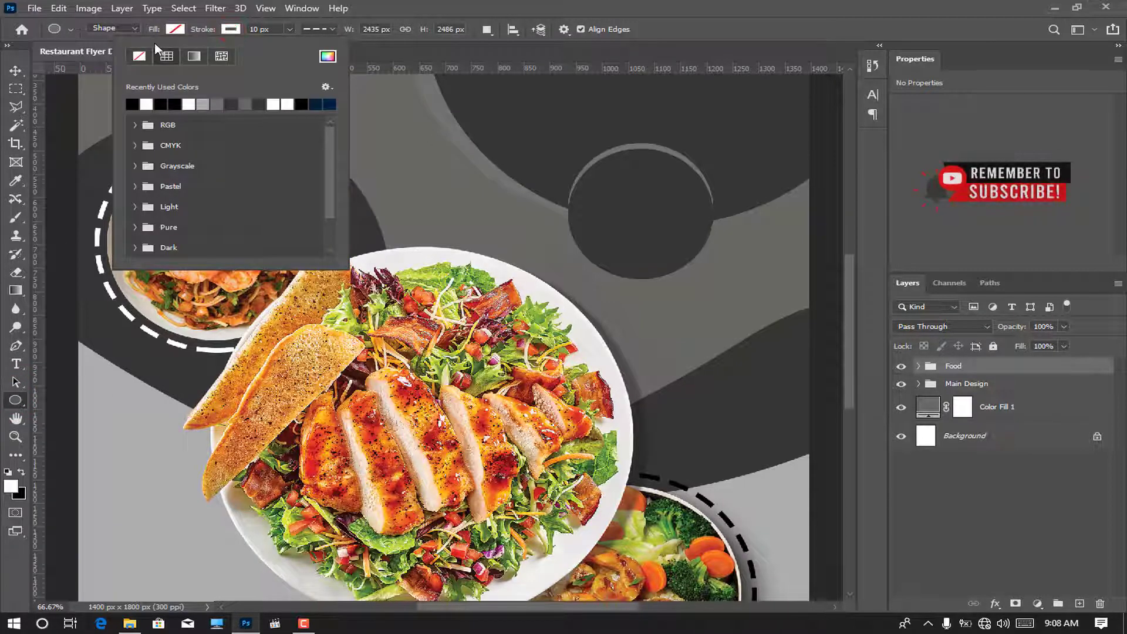
pyautogui.click(140, 56)
pyautogui.click(175, 29)
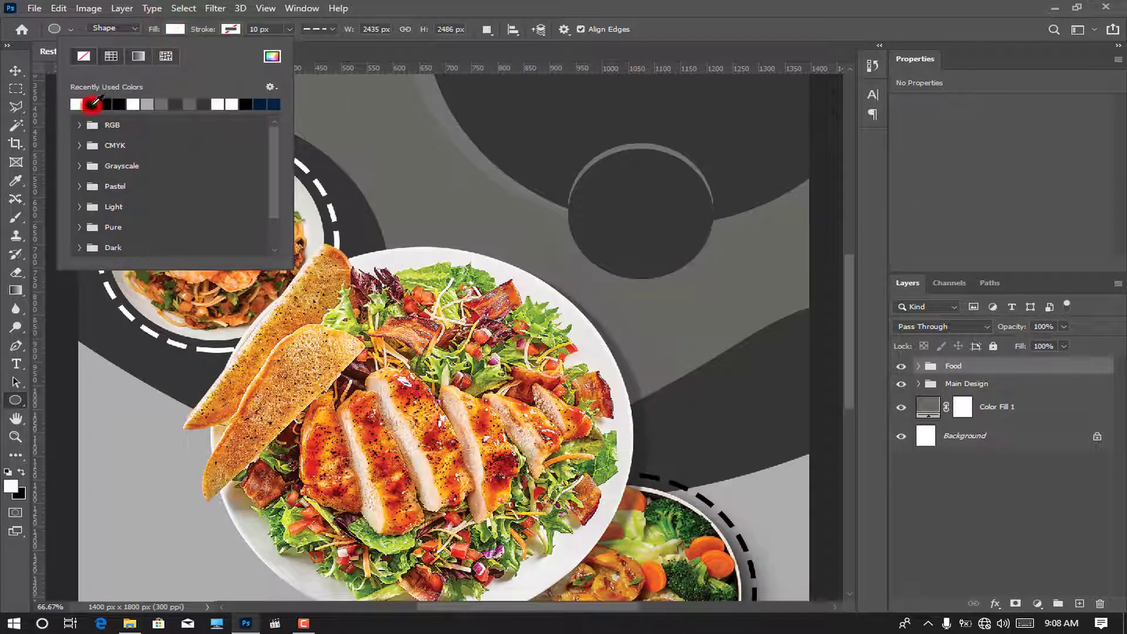
pyautogui.click(412, 9)
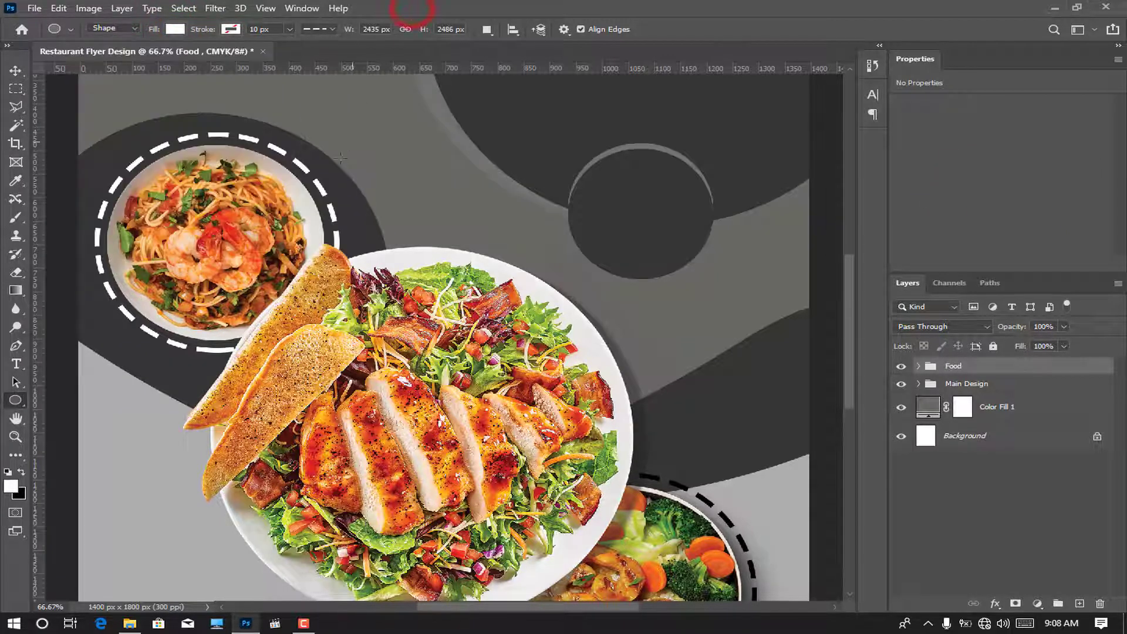
pyautogui.moveTo(341, 157); pyautogui.dragTo(380, 184)
pyautogui.click(20, 74)
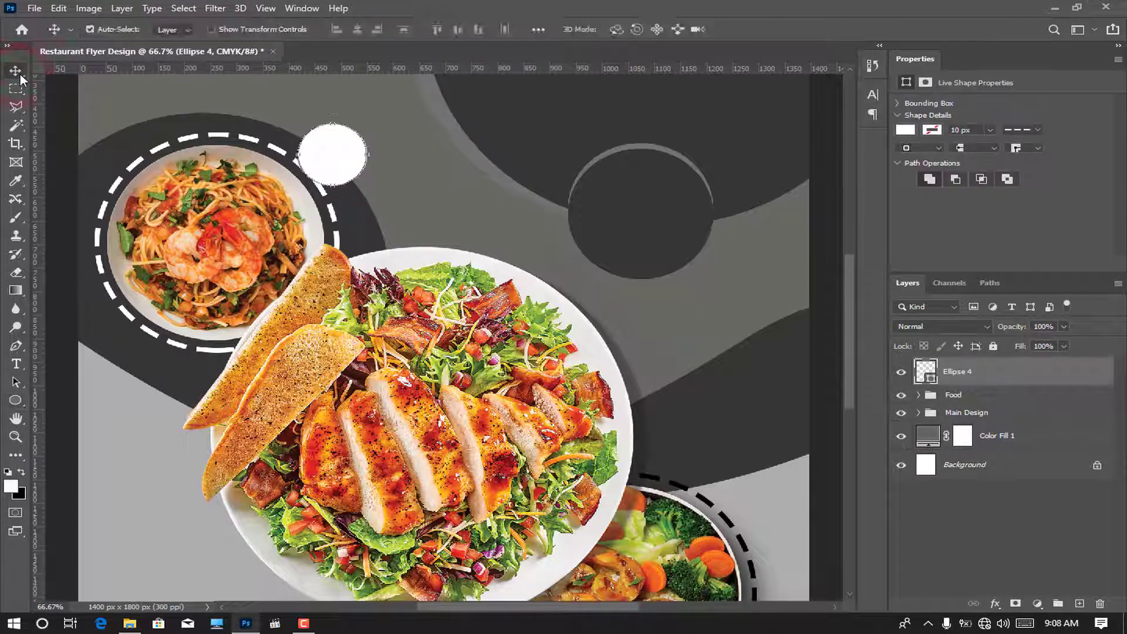
pyautogui.moveTo(346, 161); pyautogui.dragTo(348, 170)
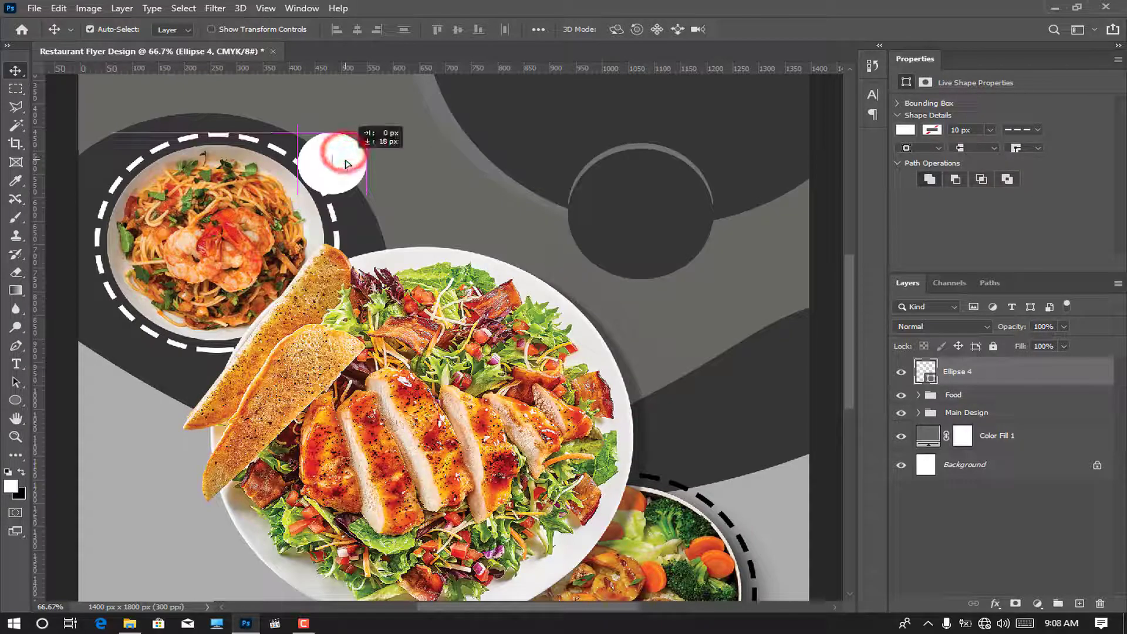
# - Add a $25 price label in Amurg font, scaled to fit inside the white circle
pyautogui.click(16, 364)
pyautogui.click(460, 186)
pyautogui.write('$25')
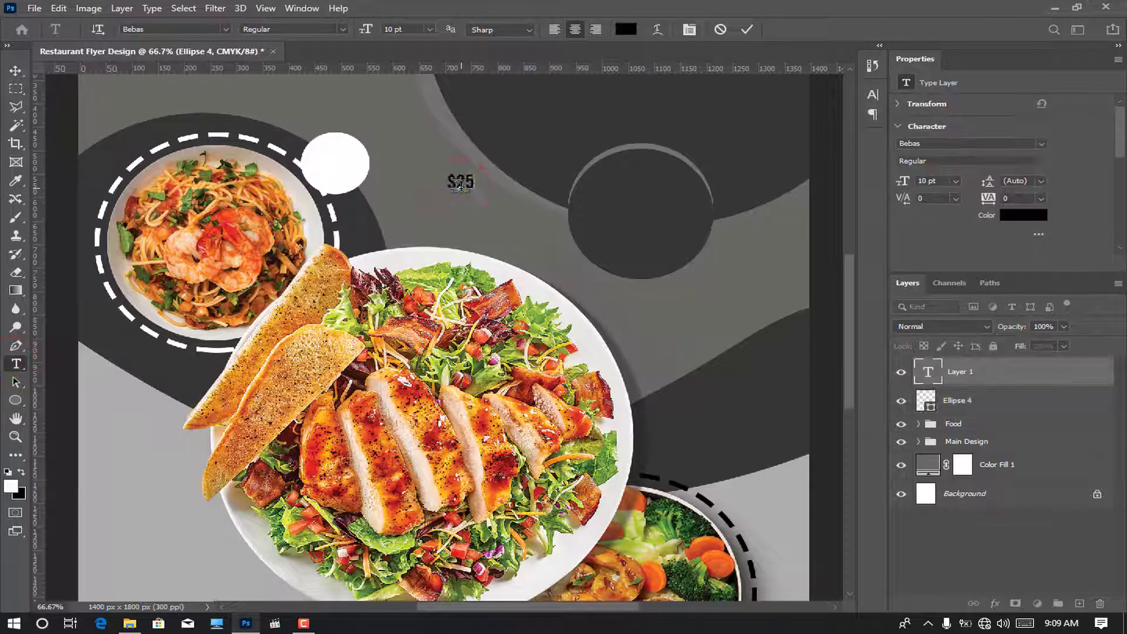
pyautogui.click(224, 30)
pyautogui.click(218, 73)
pyautogui.click(873, 95)
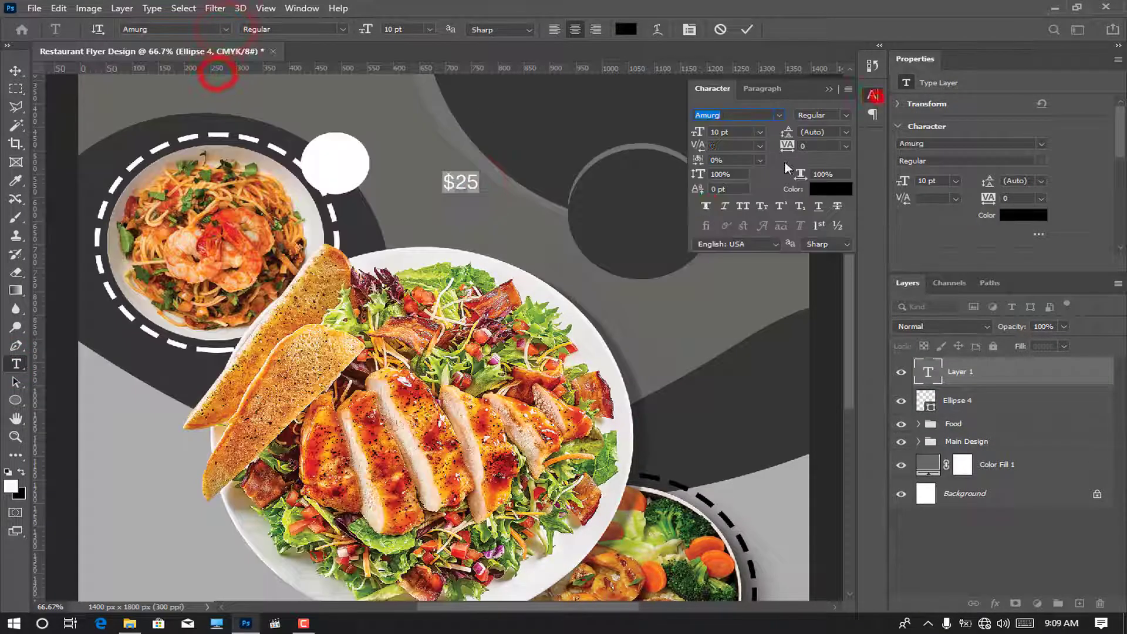
pyautogui.click(828, 89)
pyautogui.click(746, 29)
pyautogui.click(16, 70)
pyautogui.hotkey('ctrl', 't')
pyautogui.moveTo(466, 176)
pyautogui.mouseDown()
pyautogui.moveTo(340, 170)
pyautogui.moveTo(366, 143)
pyautogui.mouseUp()
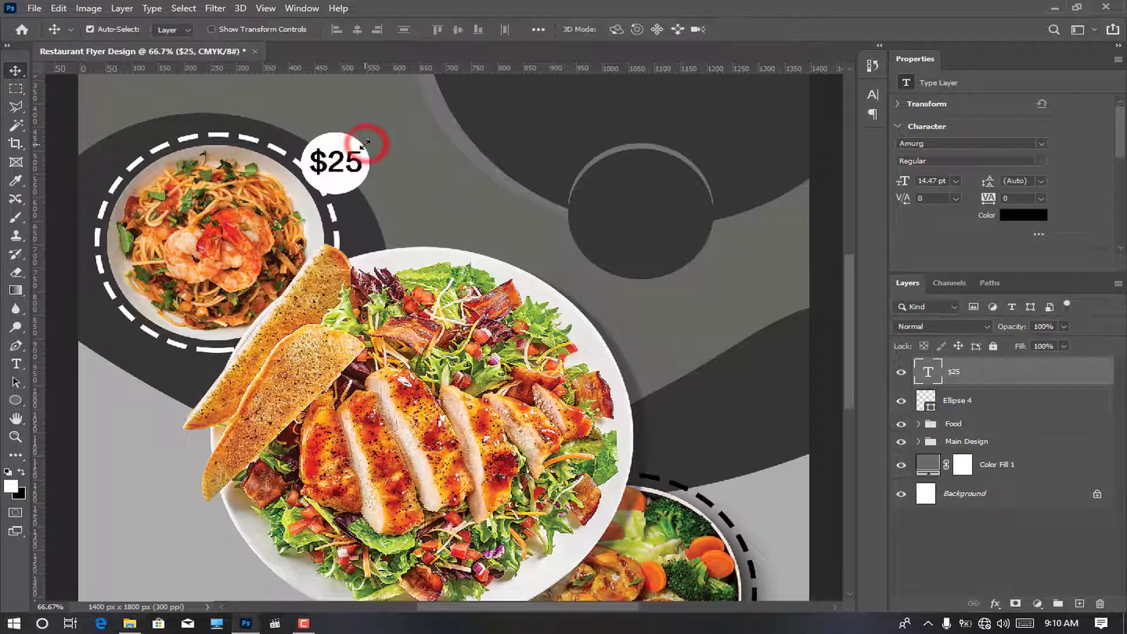
pyautogui.press('Return')
pyautogui.keyDown('shift'); pyautogui.click(979, 409); pyautogui.keyUp('shift')
# - Duplicate the $25 badge onto the salad plate as a dark grey $50 badge
pyautogui.hotkey('ctrl', 'alt', 't')
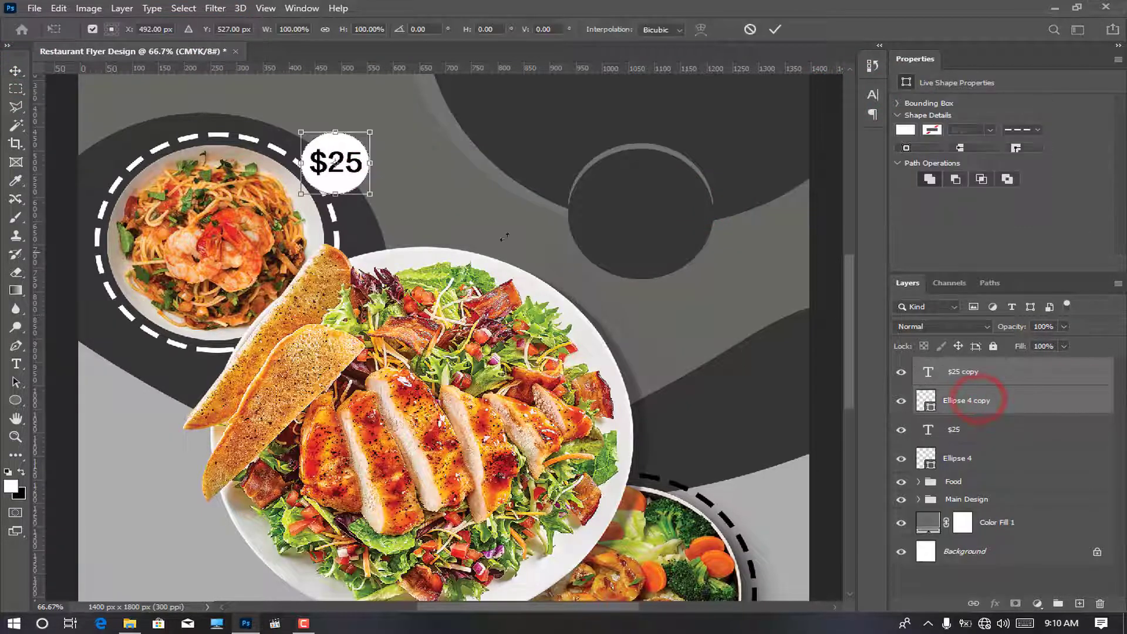
pyautogui.moveTo(340, 163); pyautogui.dragTo(627, 355)
pyautogui.press('Return')
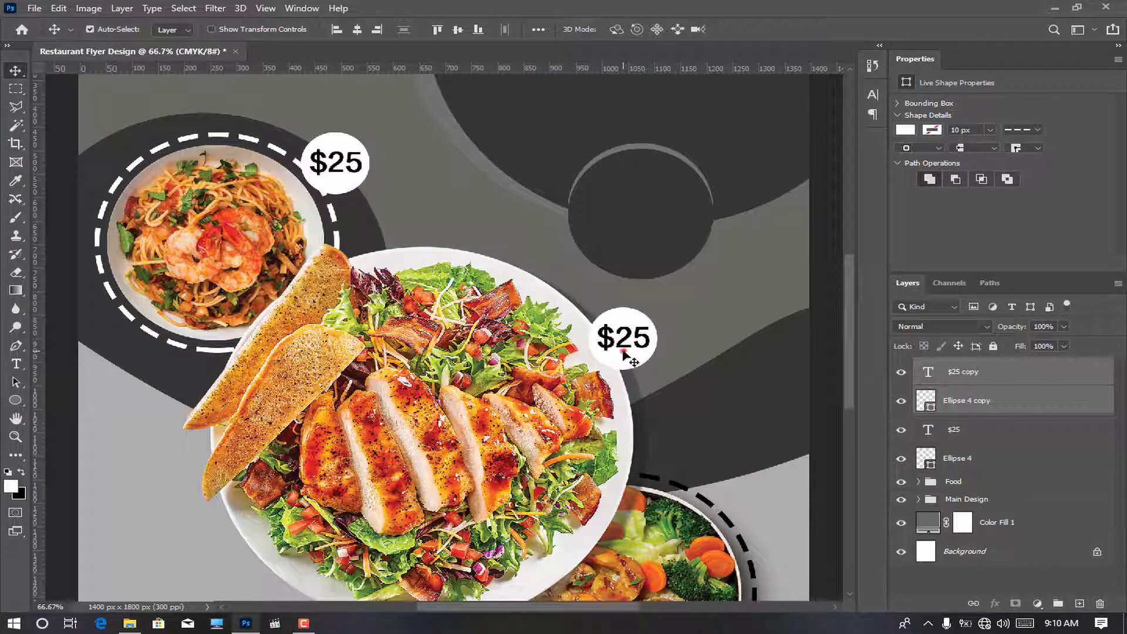
pyautogui.click(617, 352)
pyautogui.click(904, 130)
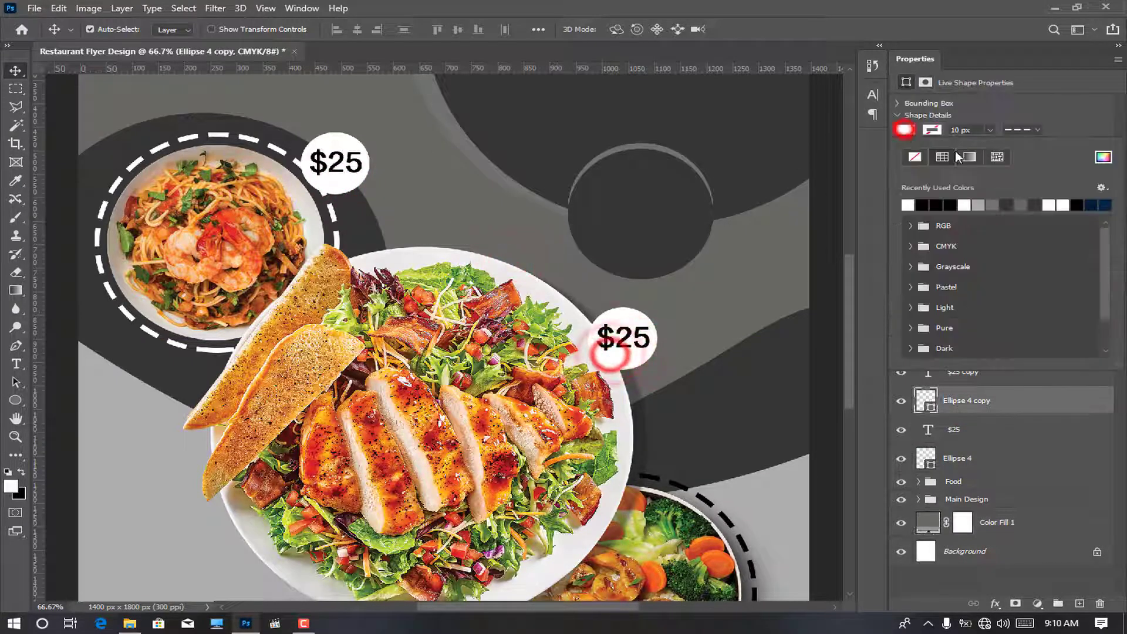
pyautogui.click(1103, 156)
pyautogui.click(587, 118)
pyautogui.click(1018, 126)
pyautogui.click(963, 372)
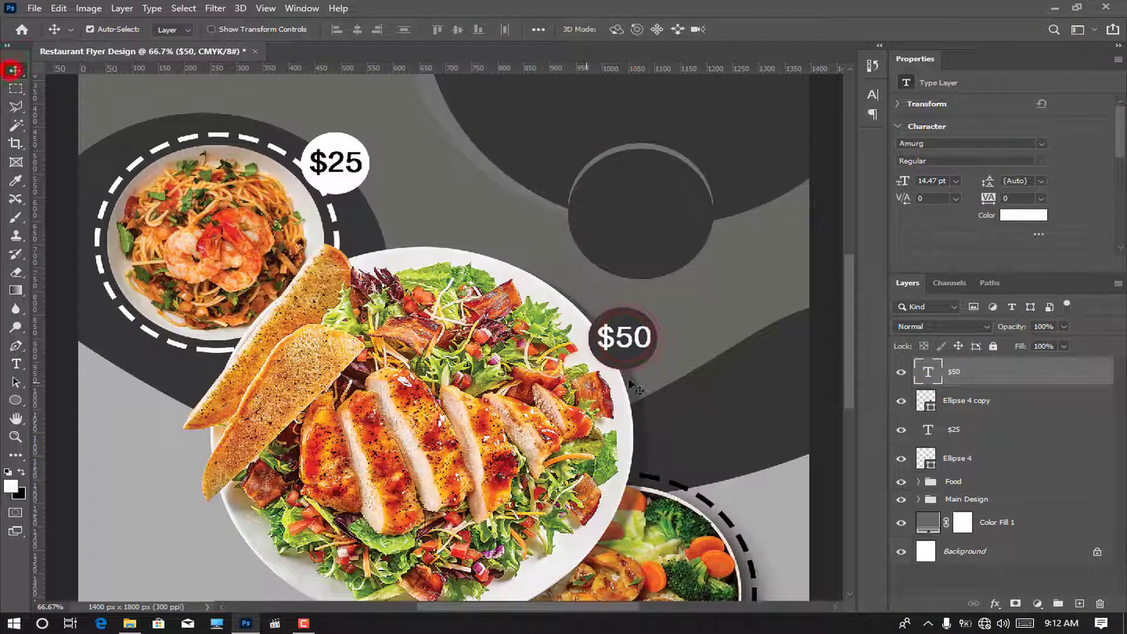
pyautogui.keyDown('shift'); pyautogui.click(974, 401); pyautogui.keyUp('shift')
# - Copy the $50 badge onto the shrimp-and-rice bowl and change its price to $35
pyautogui.hotkey('ctrl', 't')
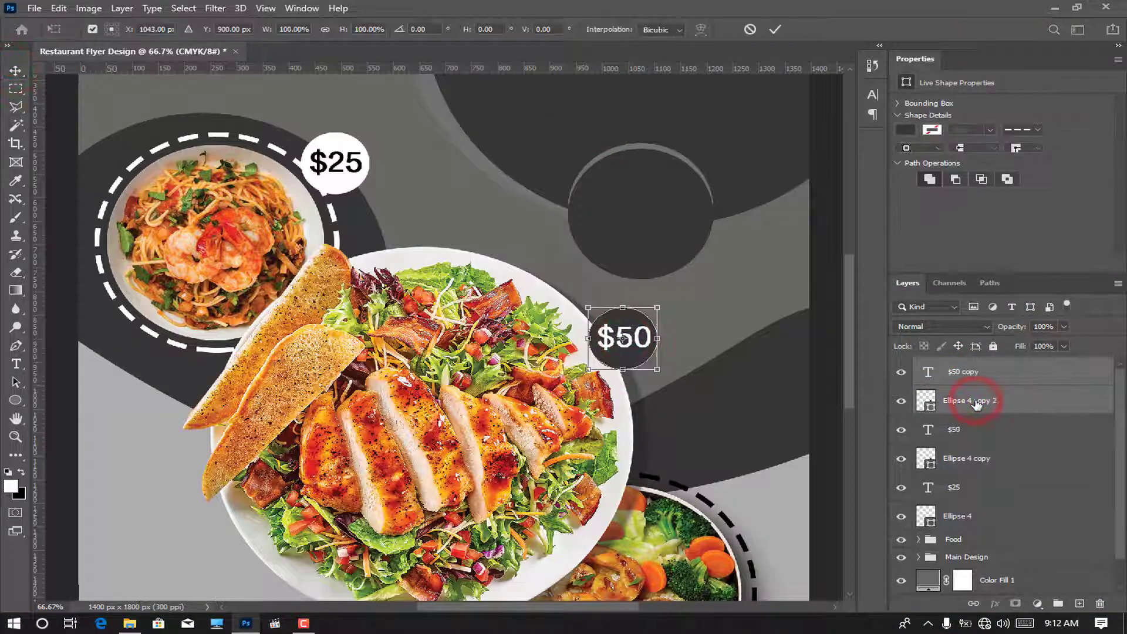
pyautogui.moveTo(850, 380); pyautogui.dragTo(851, 437)
pyautogui.moveTo(622, 167); pyautogui.dragTo(534, 511)
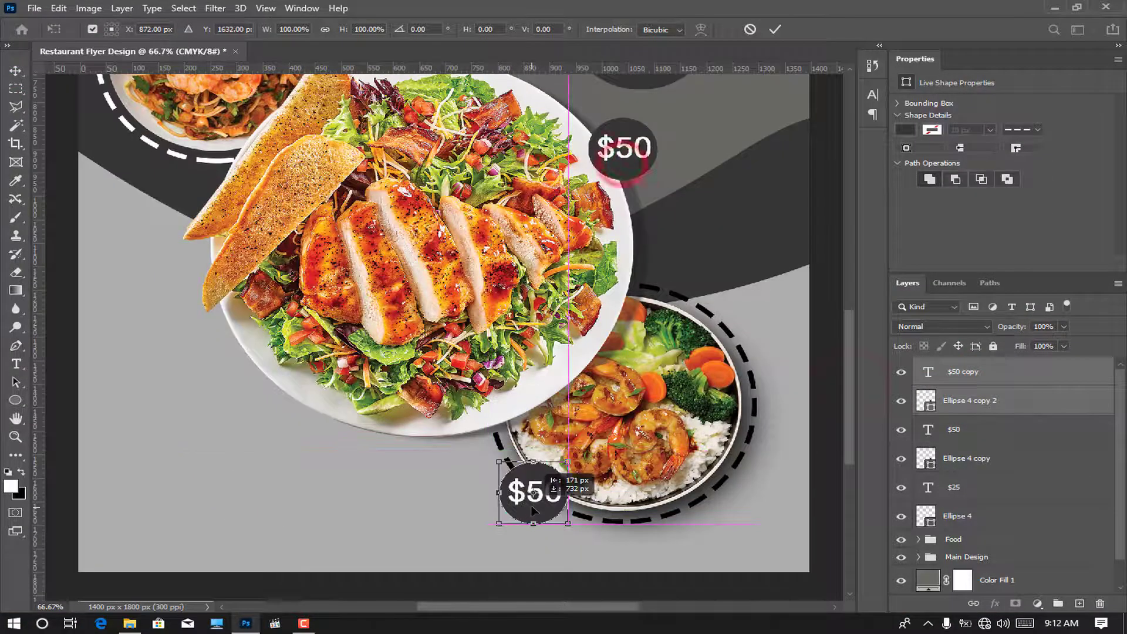
pyautogui.press('Return')
pyautogui.doubleClick(534, 493)
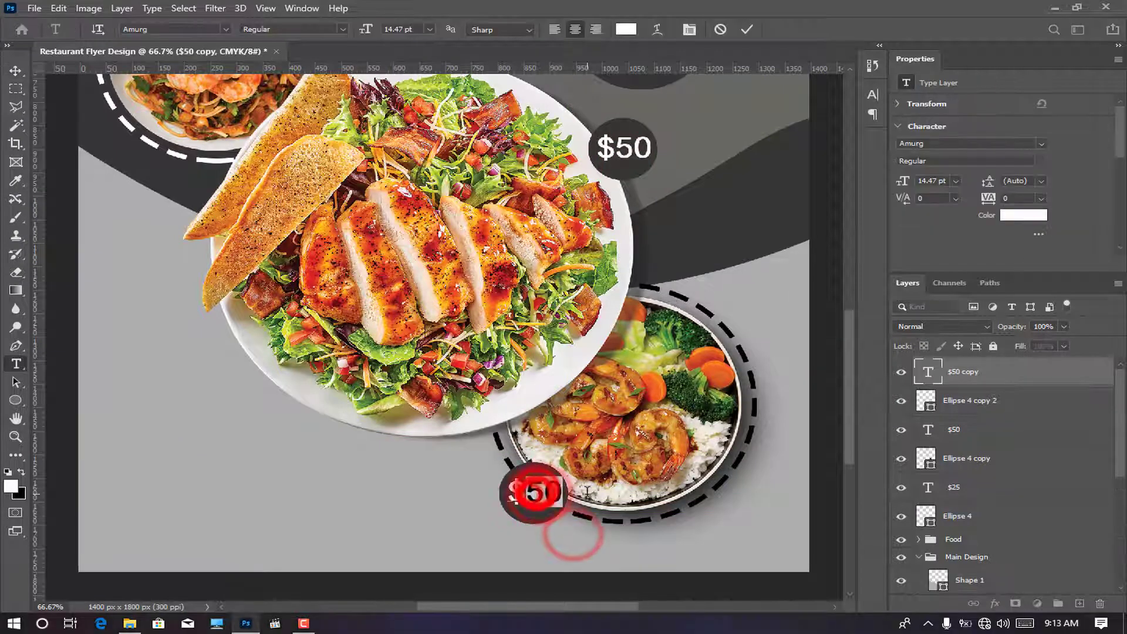
pyautogui.write('35')
pyautogui.click(15, 70)
pyautogui.click(419, 481)
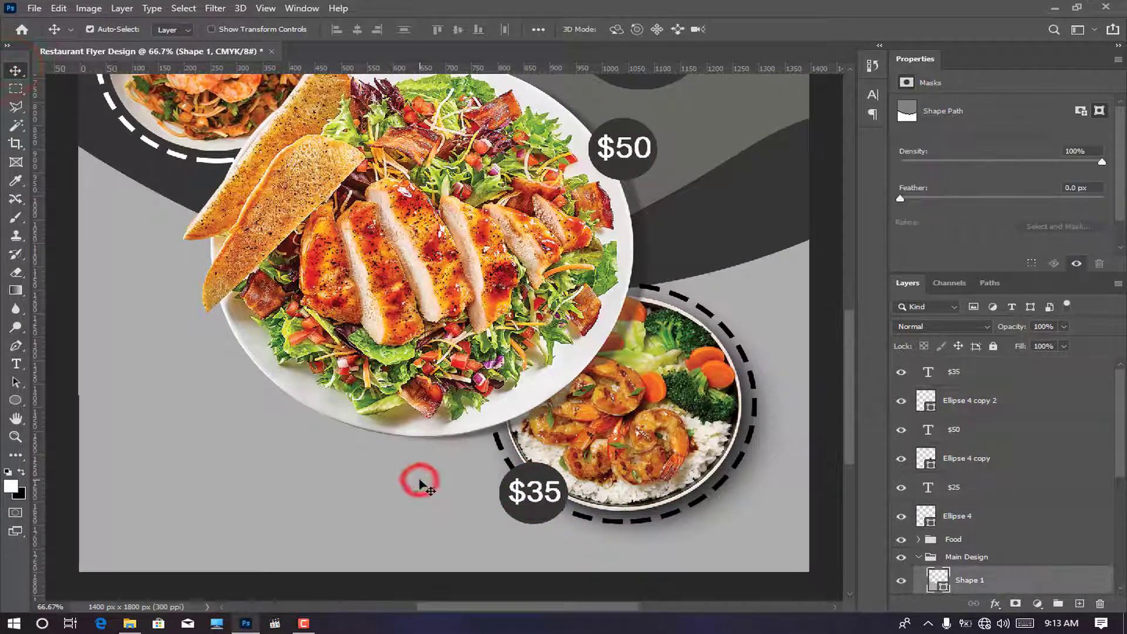
pyautogui.click(514, 498)
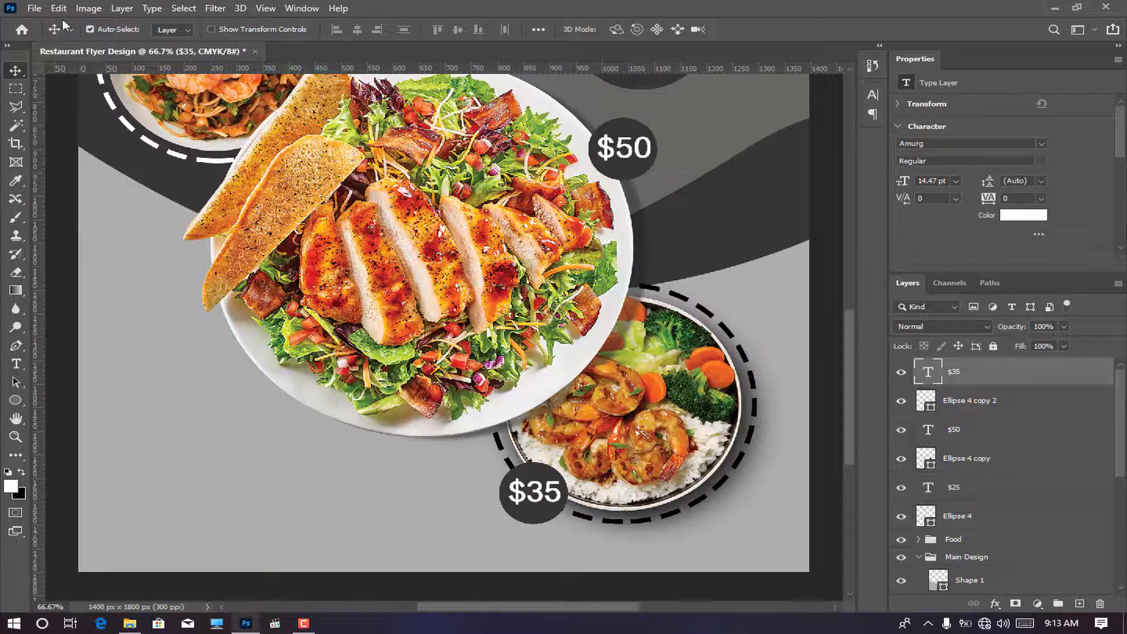
# - Place the QR Code image into the flyer as an embedded layer
pyautogui.click(38, 8)
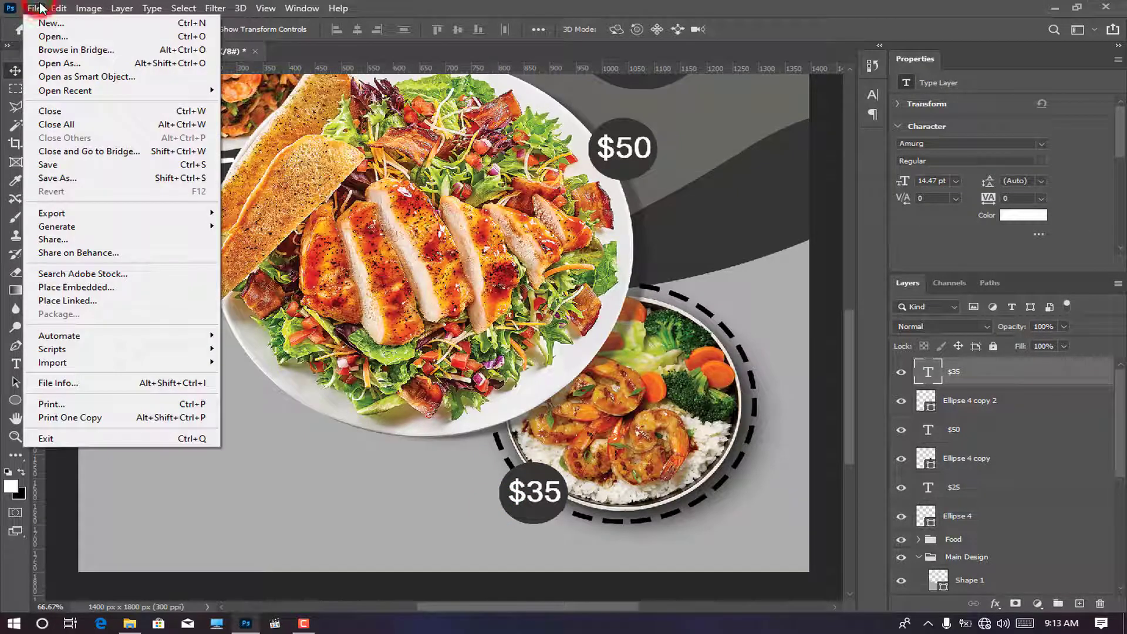
pyautogui.click(78, 284)
pyautogui.click(197, 235)
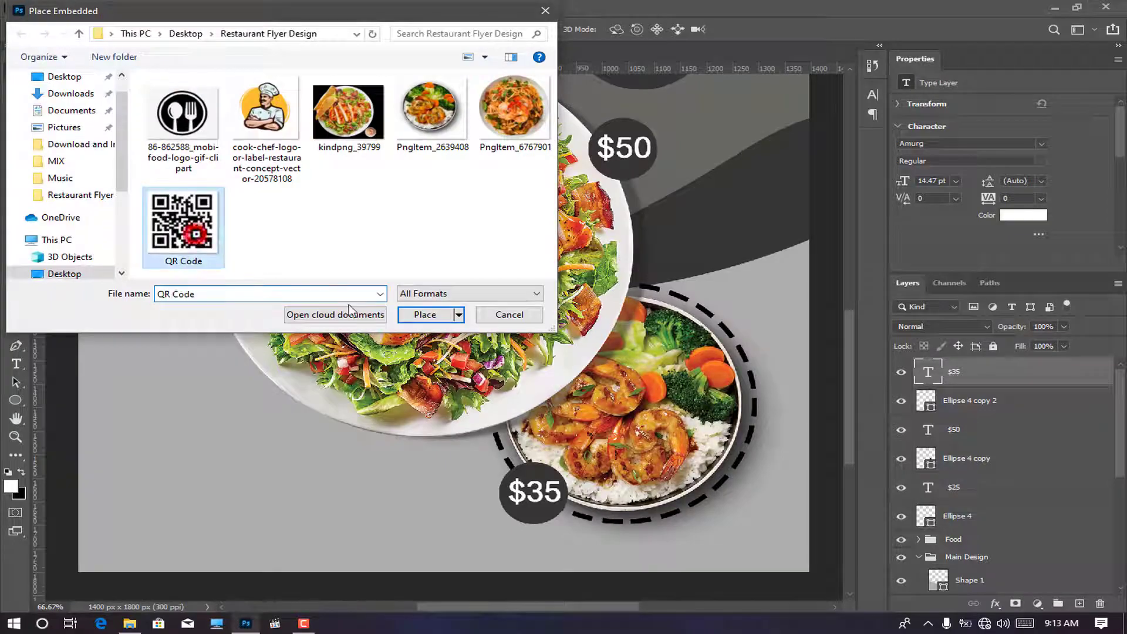
pyautogui.click(443, 314)
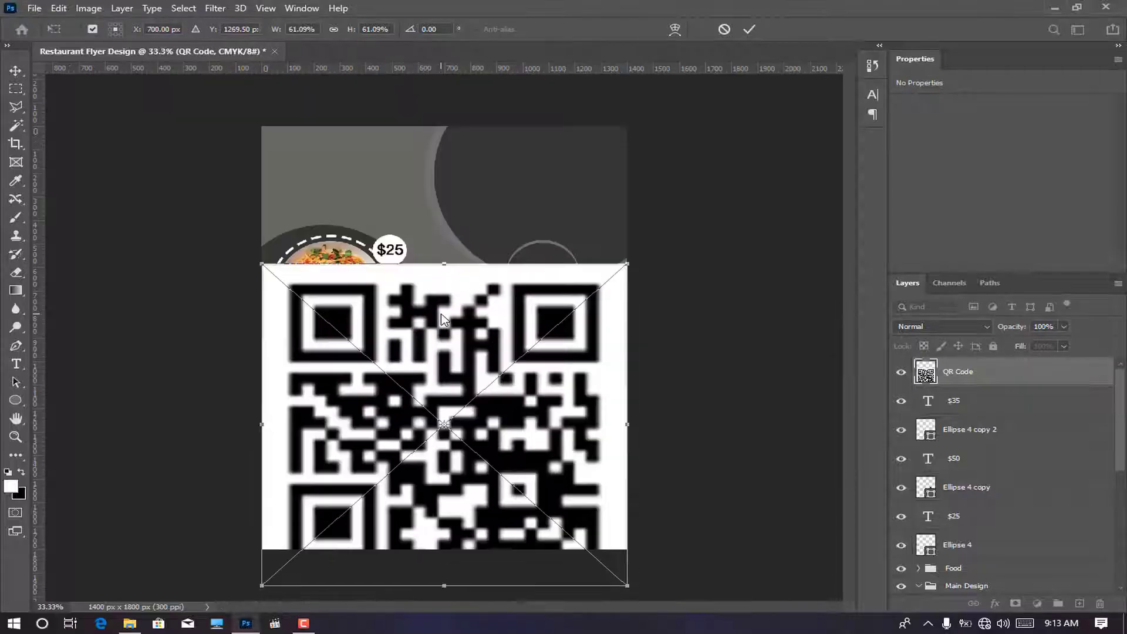
# - Shrink the QR code to about 111 × 108 px in the bottom-right corner, then bring up File > Open
pyautogui.moveTo(629, 263); pyautogui.dragTo(510, 449)
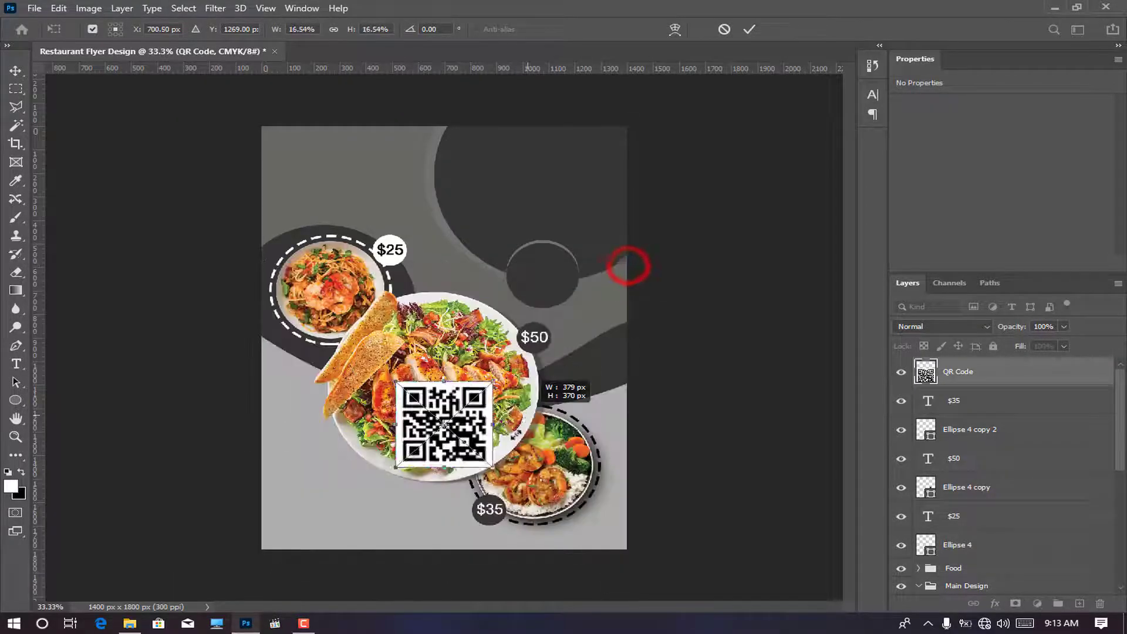
pyautogui.hotkey('ctrl', '+')
pyautogui.hotkey('ctrl', '+')
pyautogui.scroll(-2, 623, 258)
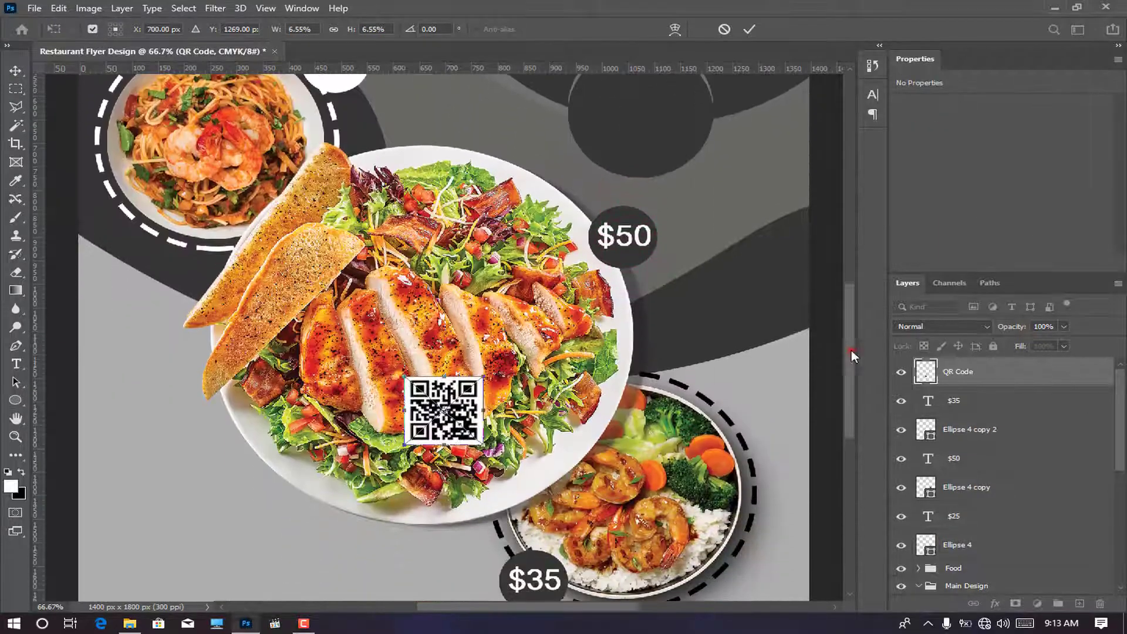
pyautogui.scroll(-3, 623, 259)
pyautogui.moveTo(625, 382); pyautogui.dragTo(745, 420)
pyautogui.moveTo(705, 386); pyautogui.dragTo(766, 429)
pyautogui.press('Return')
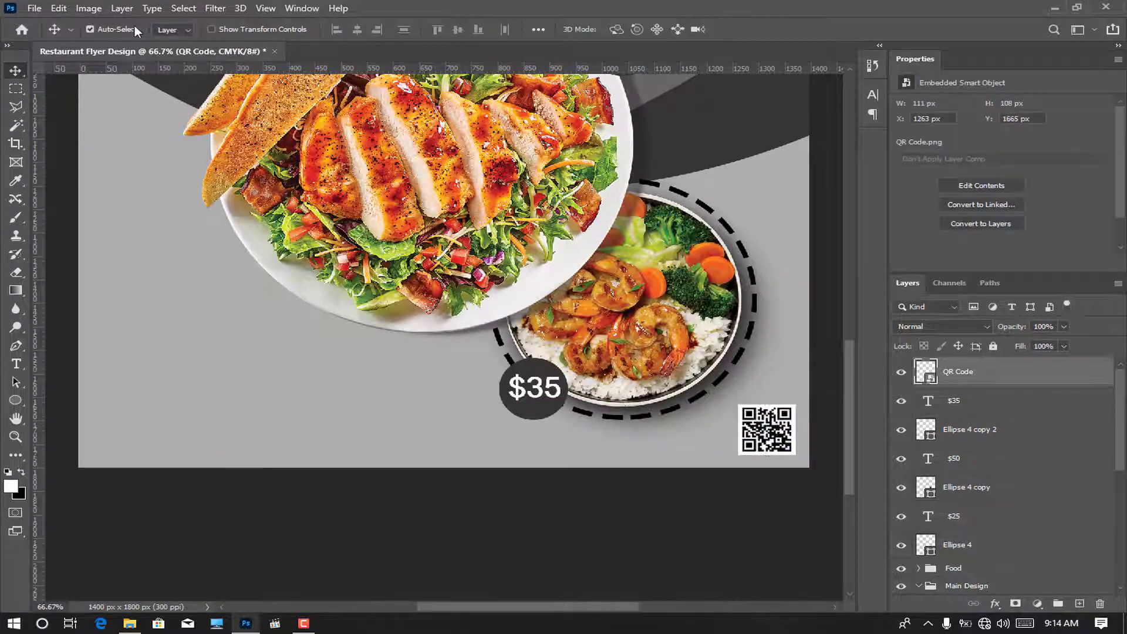
pyautogui.click(34, 8)
pyautogui.click(36, 35)
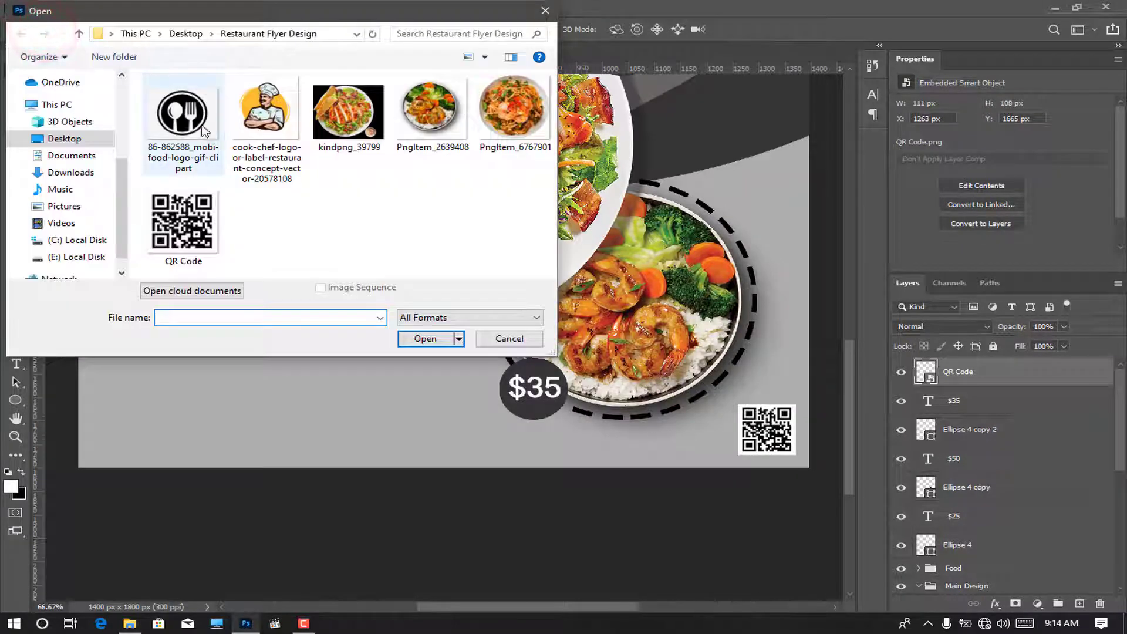
# - Open the fork-and-spoon logo and delete its white background with the Magic Wand
pyautogui.click(203, 130)
pyautogui.click(426, 339)
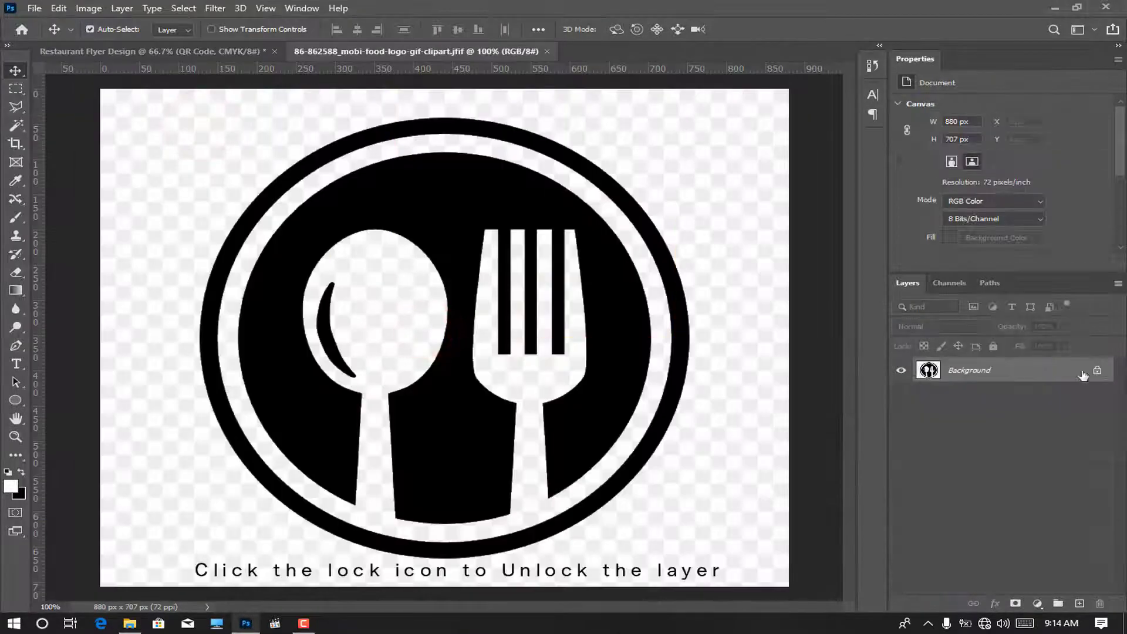
pyautogui.click(1096, 371)
pyautogui.click(16, 125)
pyautogui.click(220, 131)
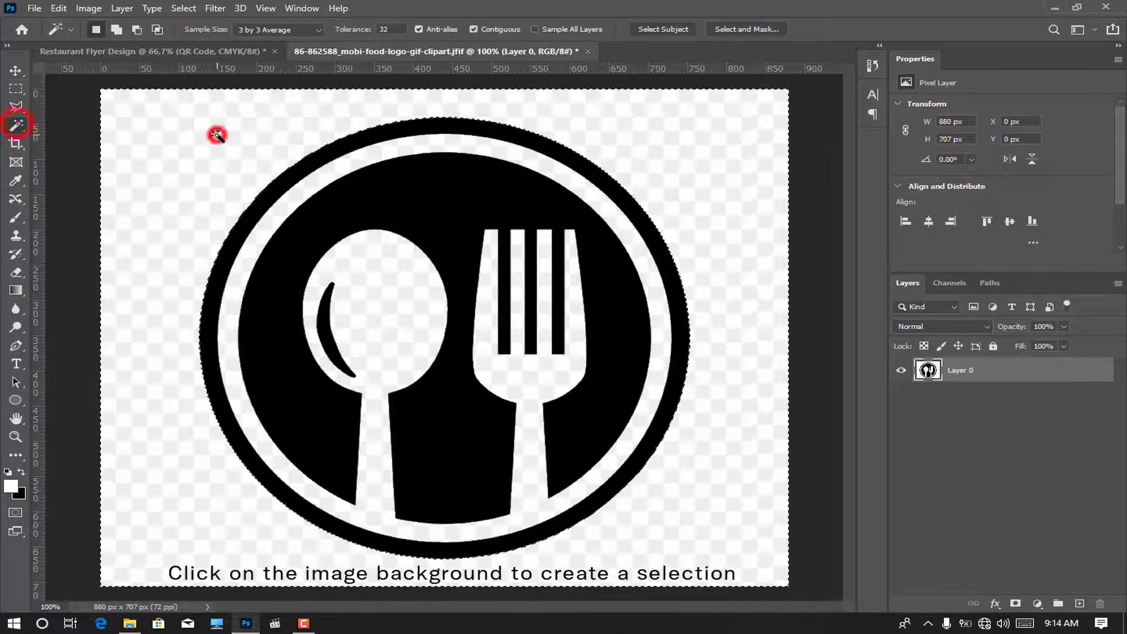
pyautogui.press('Delete')
pyautogui.click(365, 294)
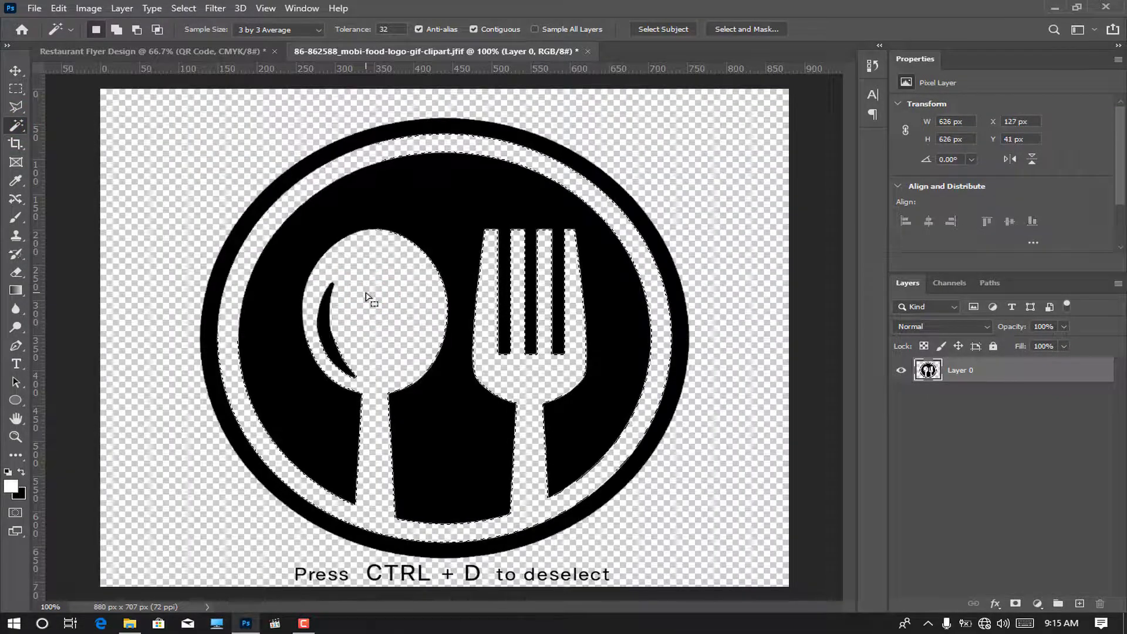
pyautogui.hotkey('ctrl', 'd')
# - Bring the logo into the flyer as Layer 1, 144 × 144 px, near the left edge
pyautogui.click(16, 69)
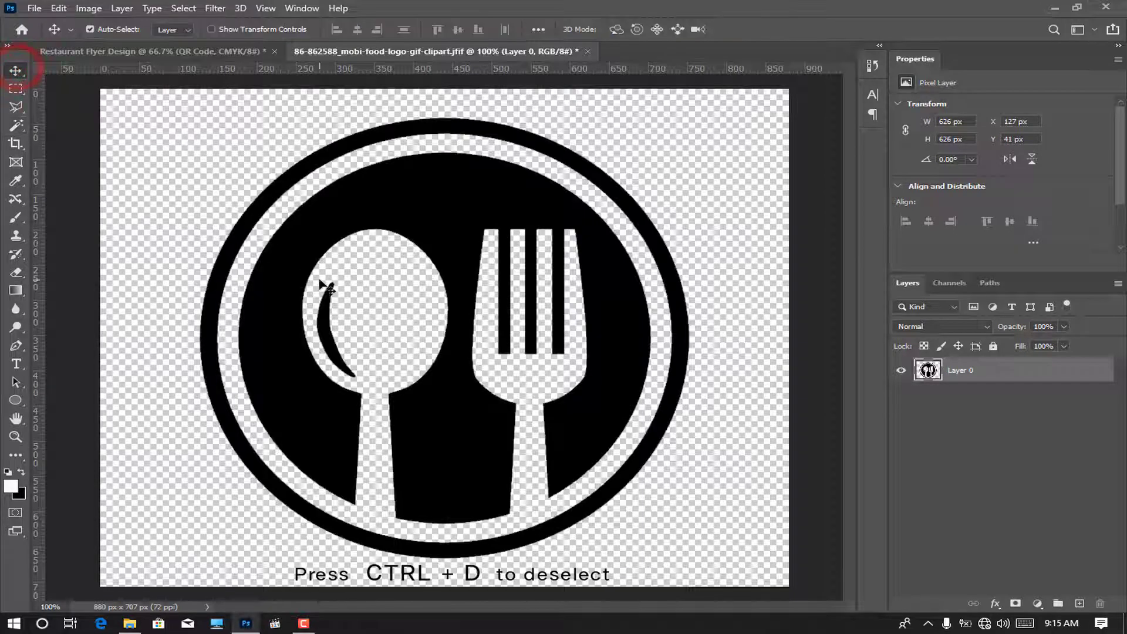
pyautogui.hotkey('ctrl', 't')
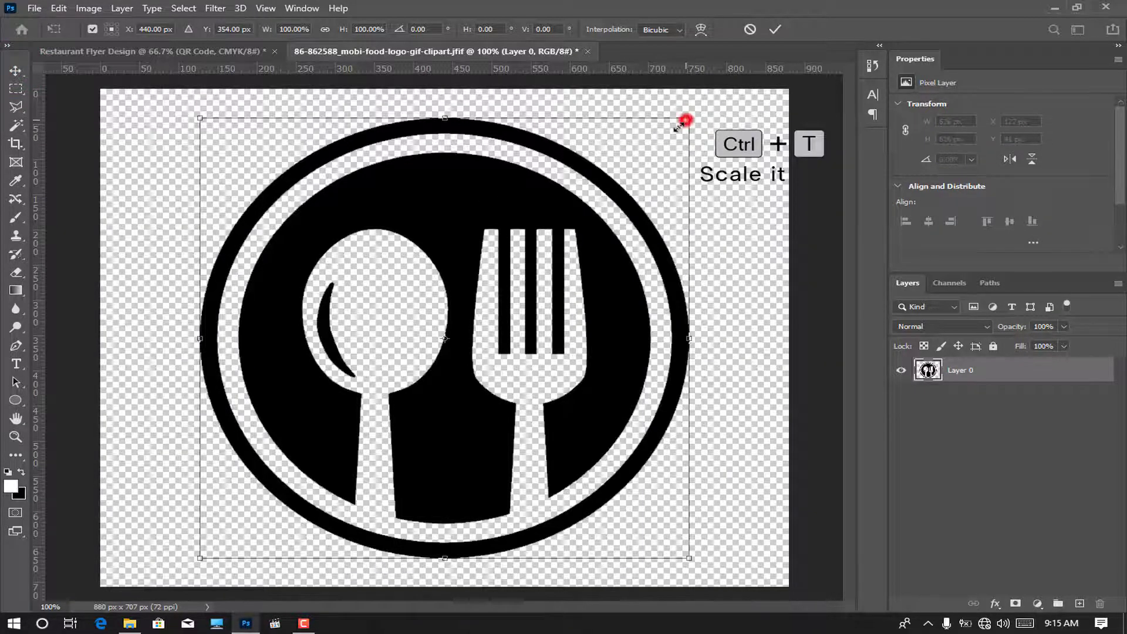
pyautogui.moveTo(679, 125); pyautogui.dragTo(530, 253)
pyautogui.press('Return')
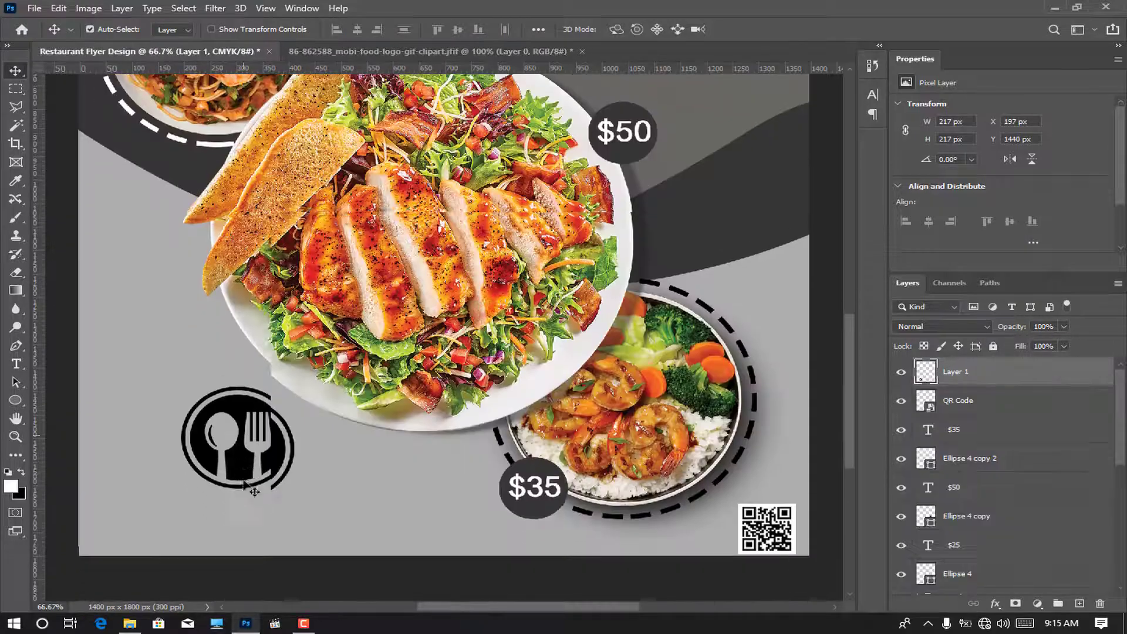
pyautogui.moveTo(422, 217); pyautogui.dragTo(247, 442)
pyautogui.hotkey('ctrl', 't')
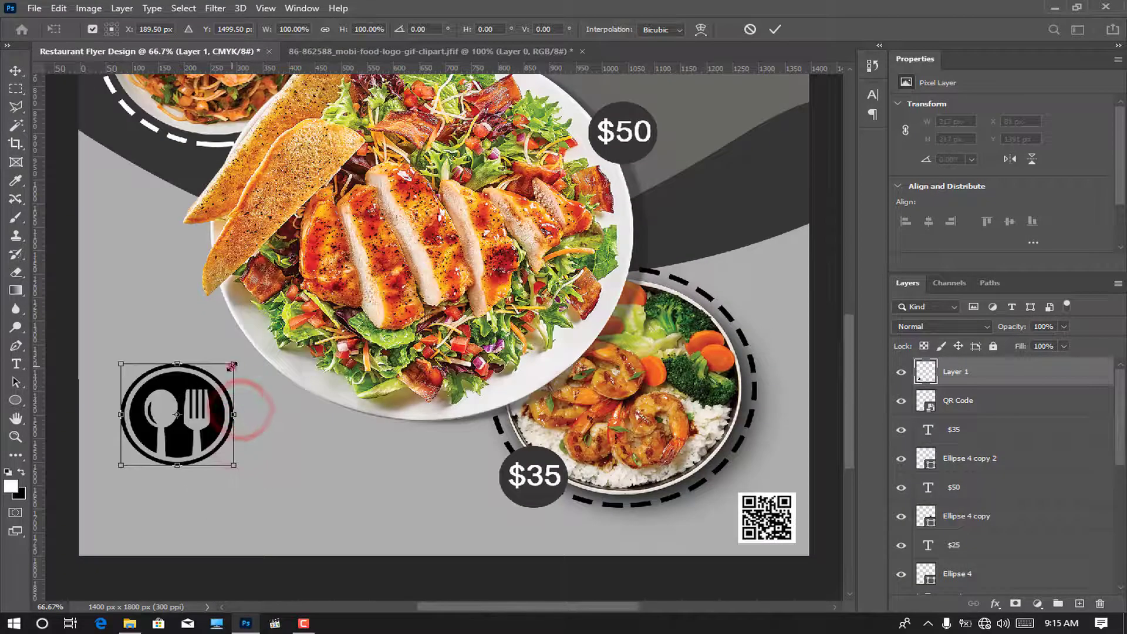
pyautogui.moveTo(244, 402); pyautogui.dragTo(226, 365)
pyautogui.press('Return')
pyautogui.moveTo(188, 414); pyautogui.dragTo(172, 429)
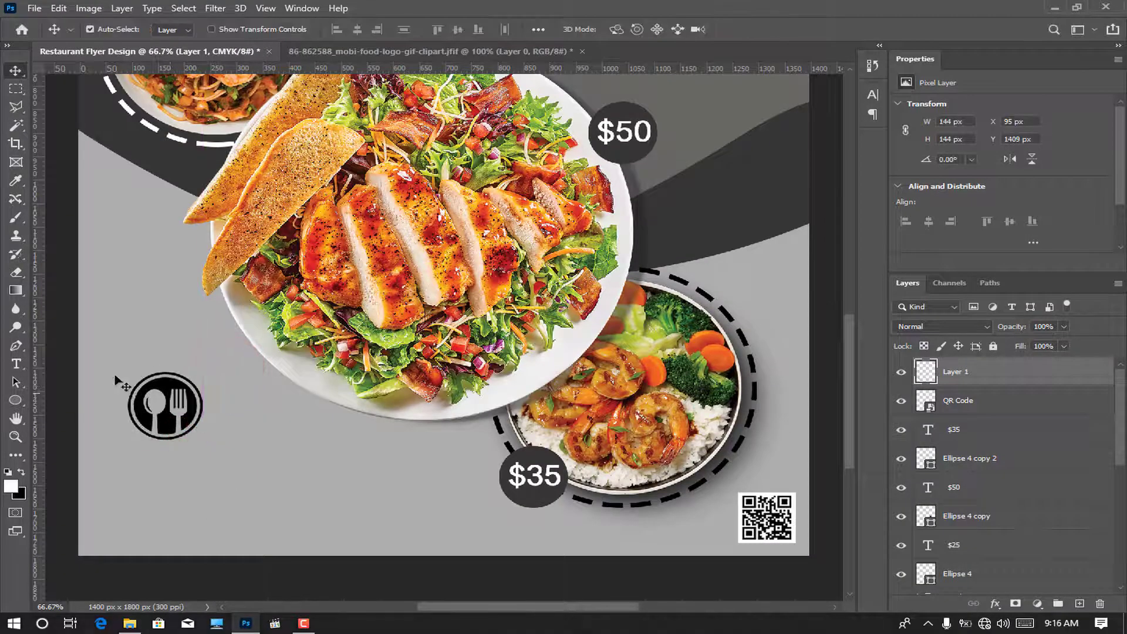
pyautogui.click(14, 364)
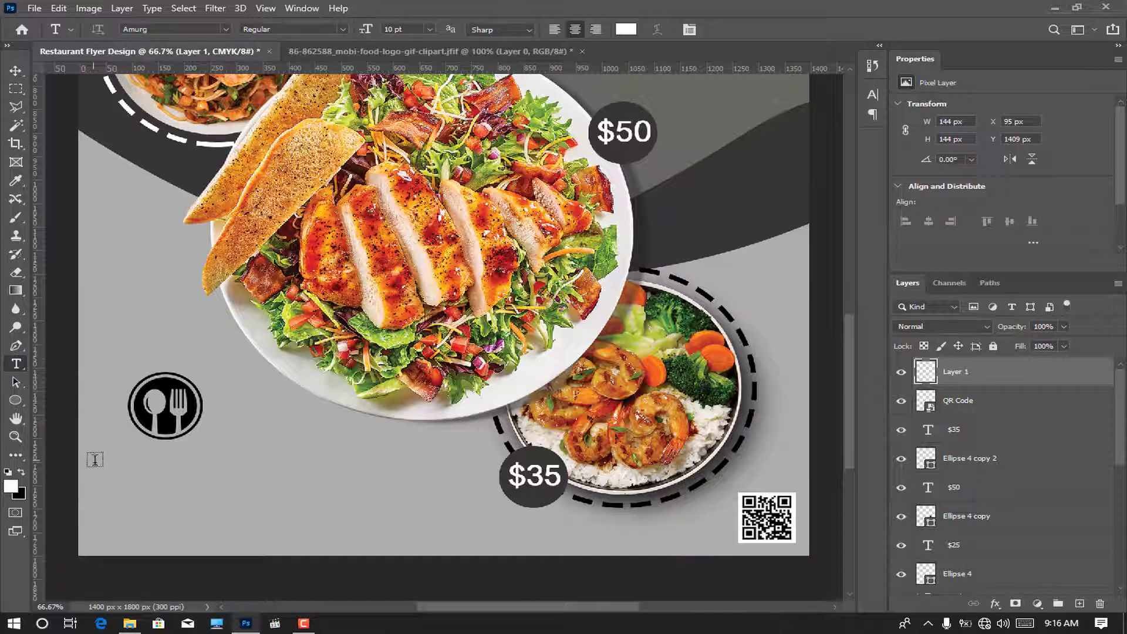
# - Type the black tagline 'We serve you the best!' and place it under the logo
pyautogui.click(130, 471)
pyautogui.write('We')
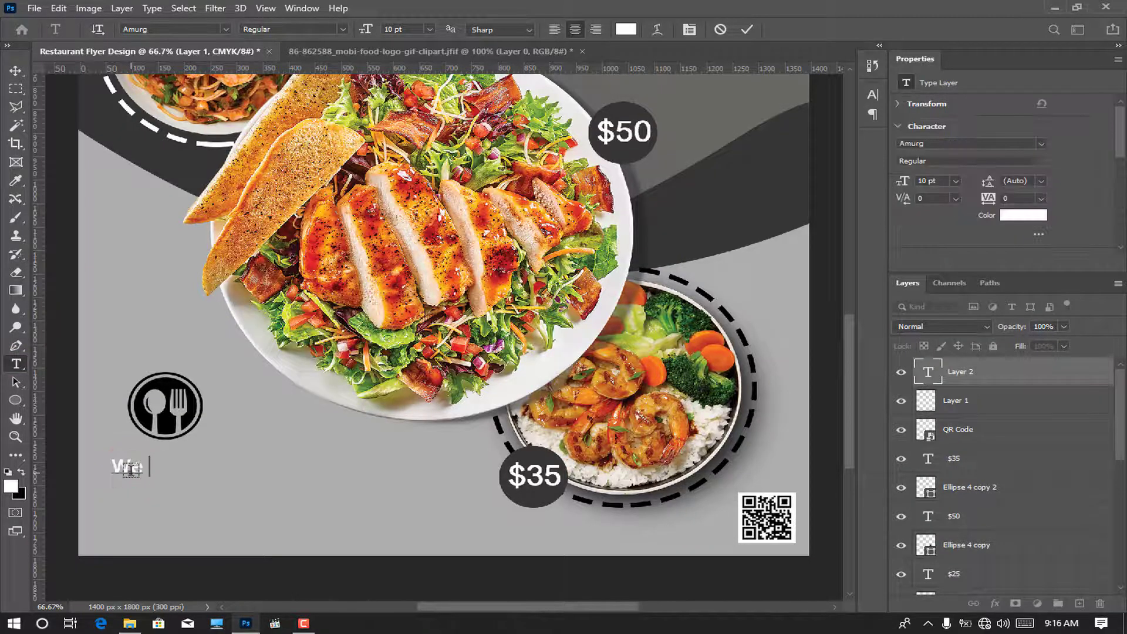
pyautogui.write(' you the best!')
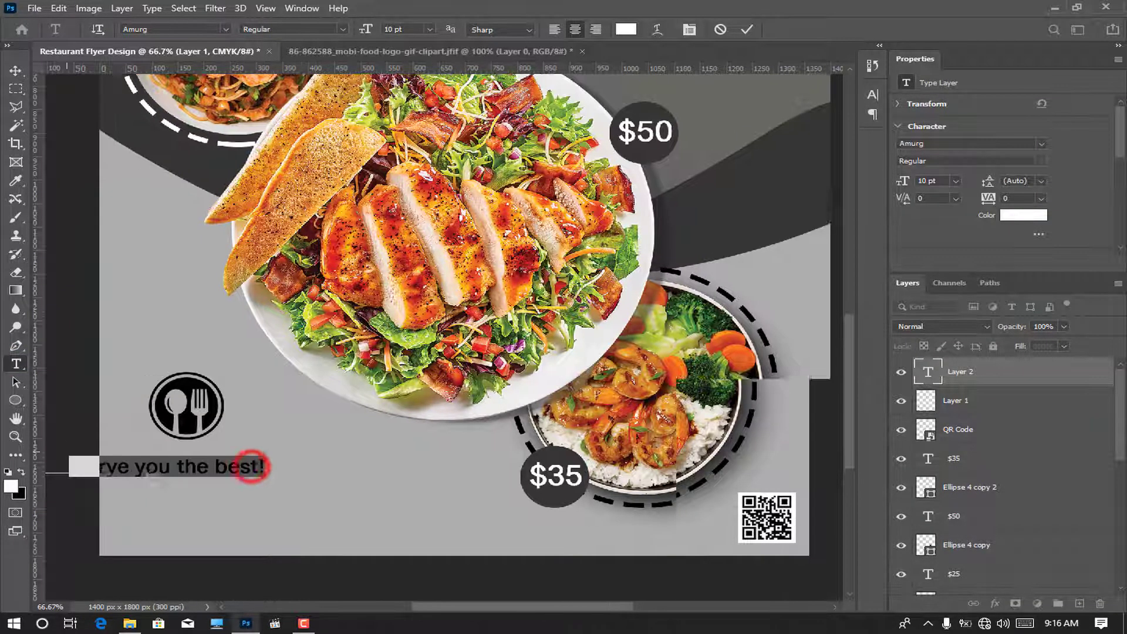
pyautogui.moveTo(252, 467); pyautogui.dragTo(224, 466)
pyautogui.click(626, 30)
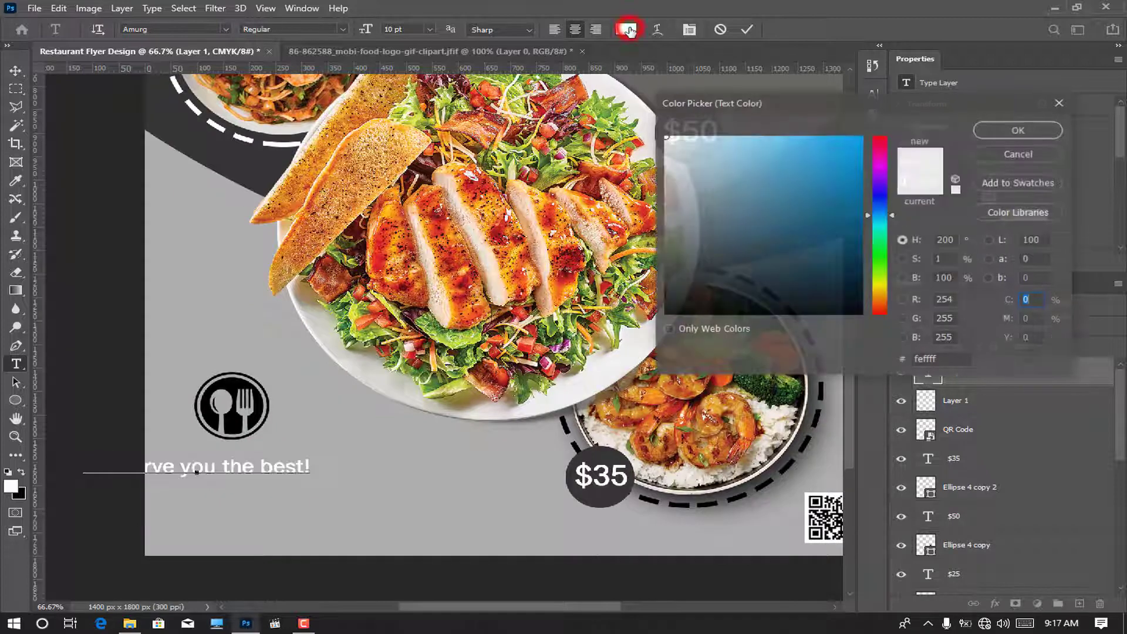
pyautogui.moveTo(687, 256); pyautogui.dragTo(664, 315)
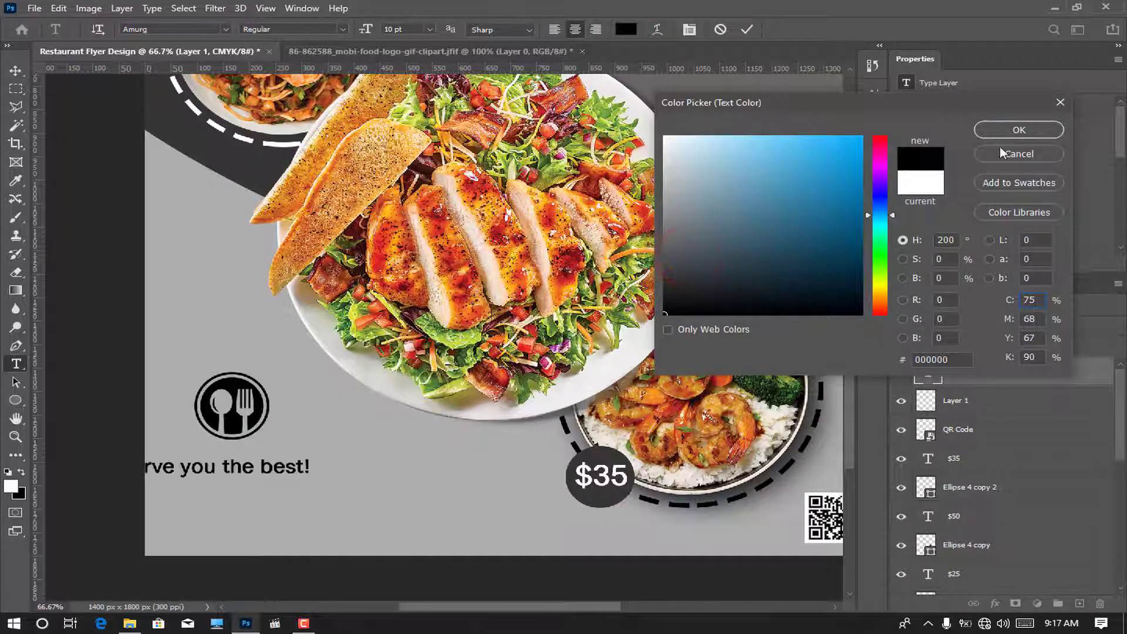
pyautogui.click(1022, 128)
pyautogui.click(14, 71)
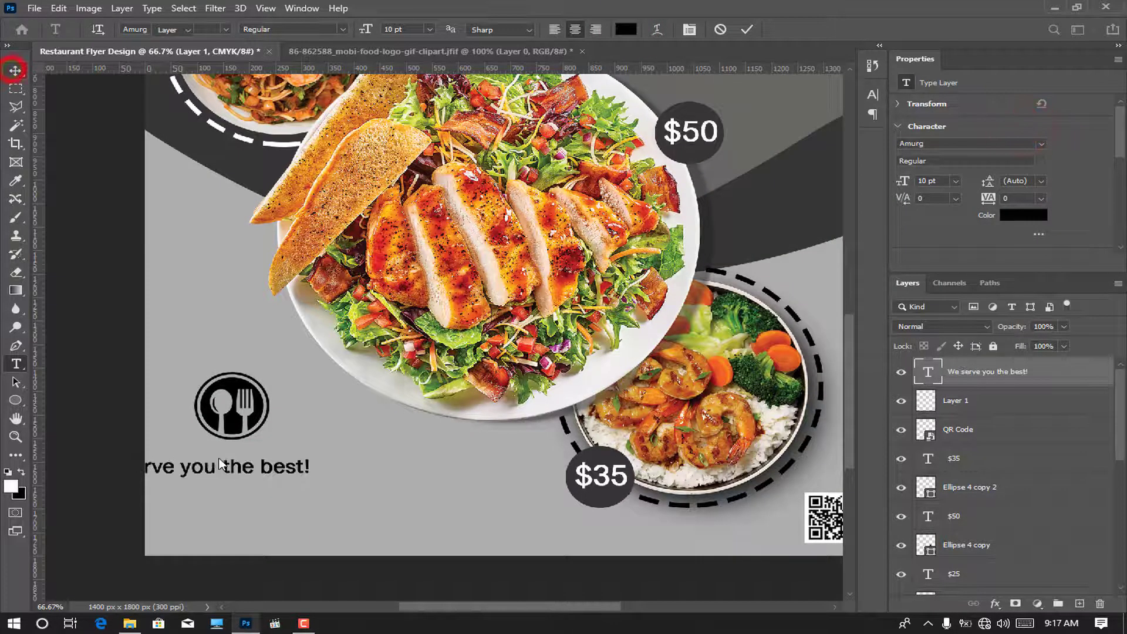
pyautogui.moveTo(225, 472); pyautogui.dragTo(317, 467)
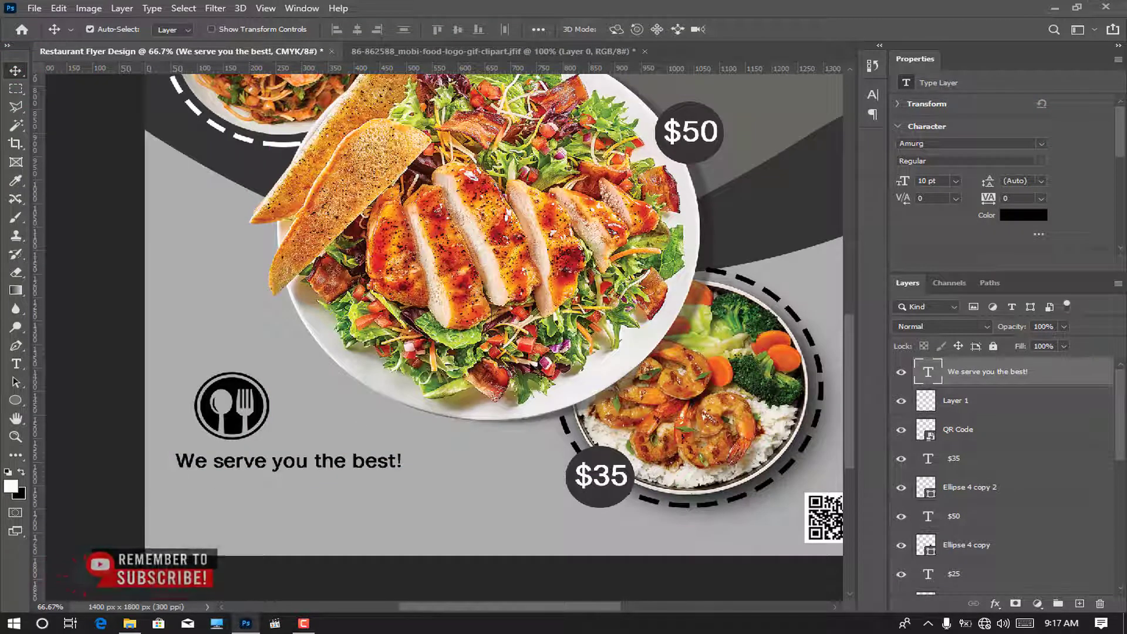
# - Set the tagline's letter spacing to 100 and scale it down to about 8.7 pt
pyautogui.click(873, 93)
pyautogui.click(845, 146)
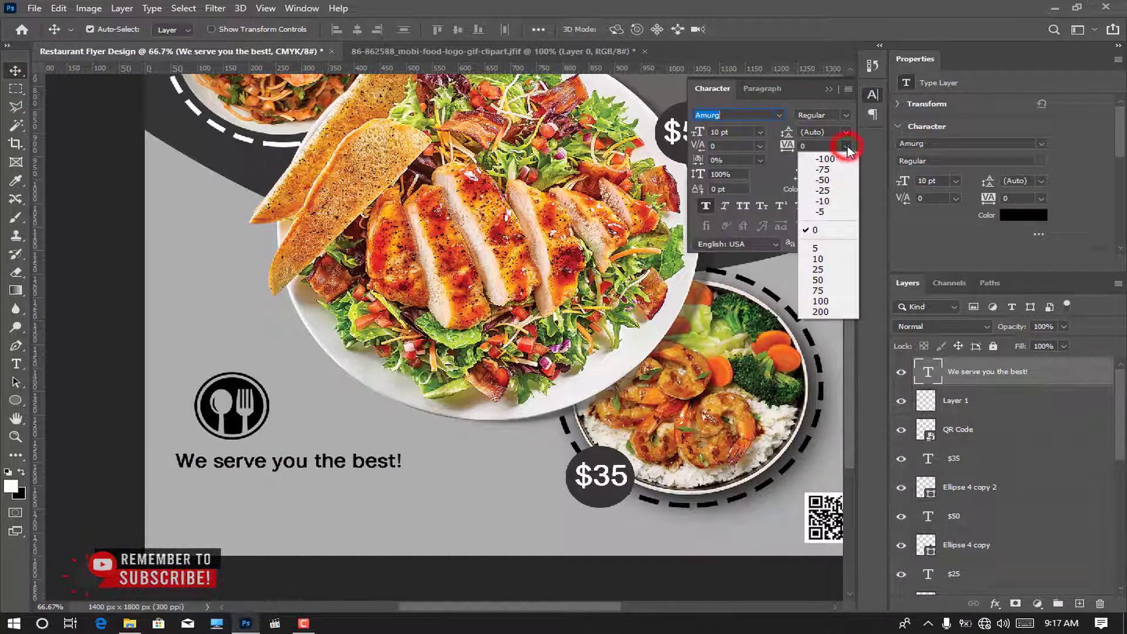
pyautogui.click(823, 300)
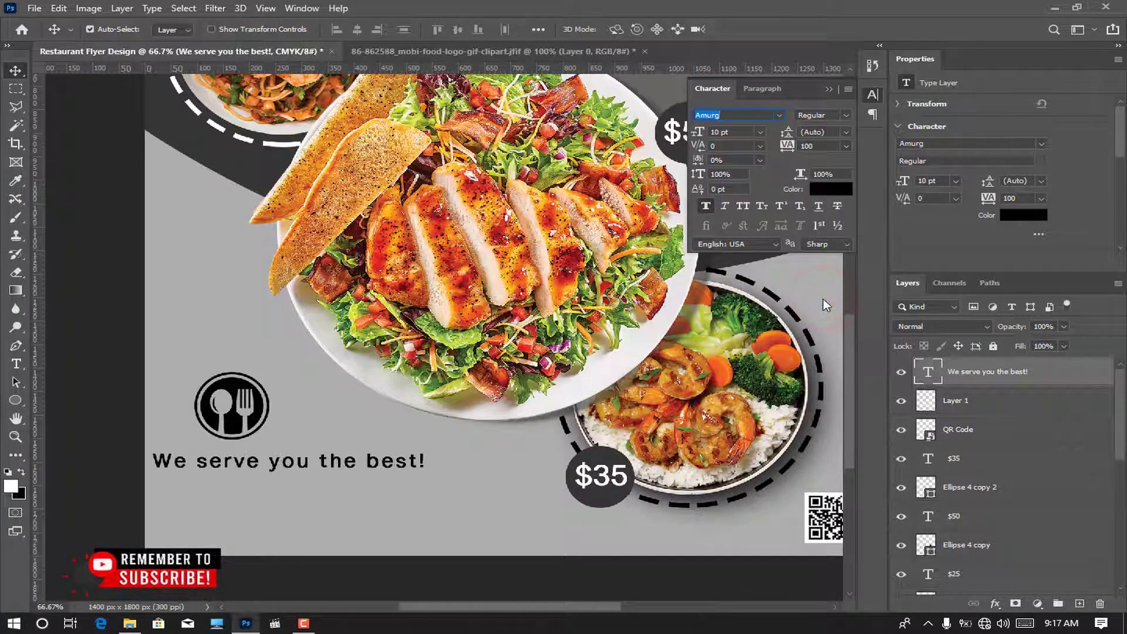
pyautogui.click(825, 89)
pyautogui.hotkey('ctrl', 't')
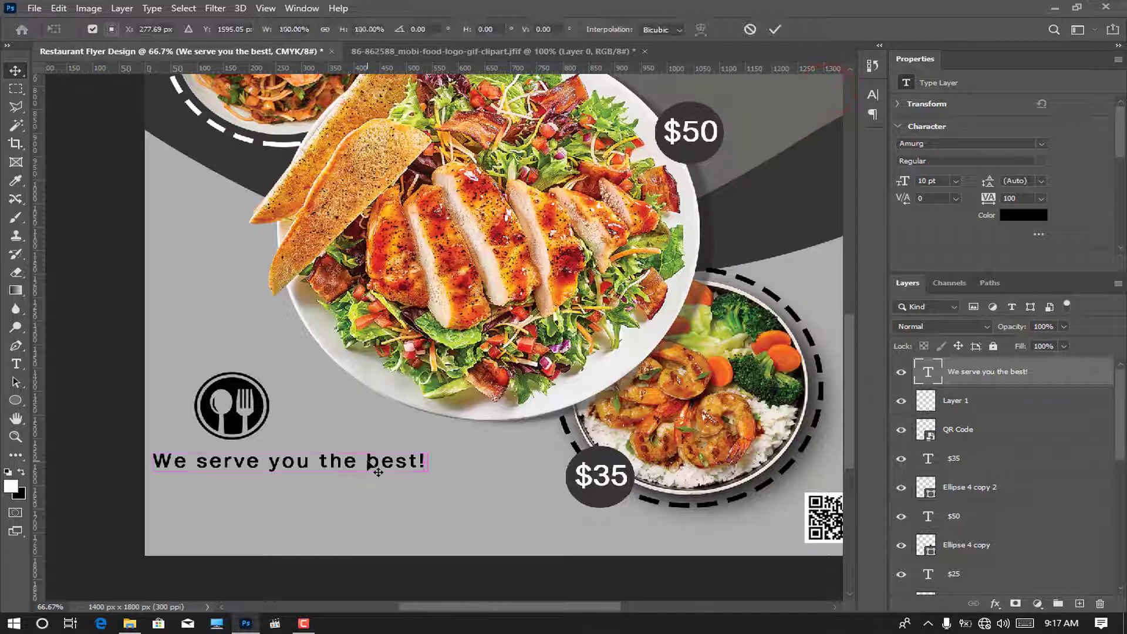
pyautogui.moveTo(427, 470); pyautogui.dragTo(409, 463)
pyautogui.press('Return')
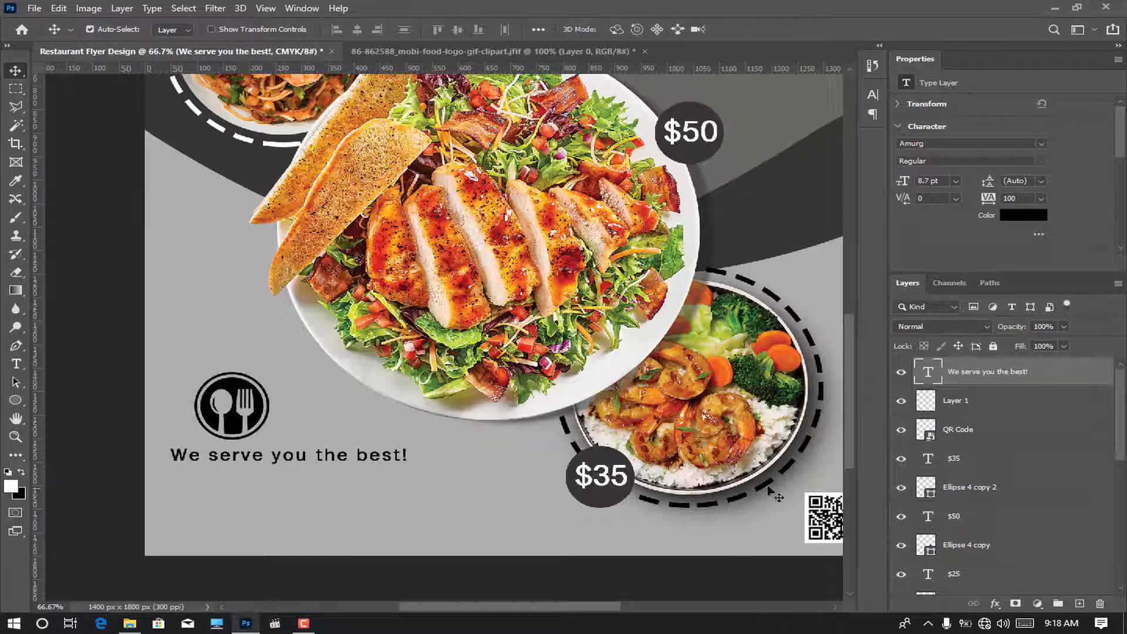
# - Group the layers from $35 down to Ellipse 4 into a group named Price Tags
pyautogui.click(900, 401)
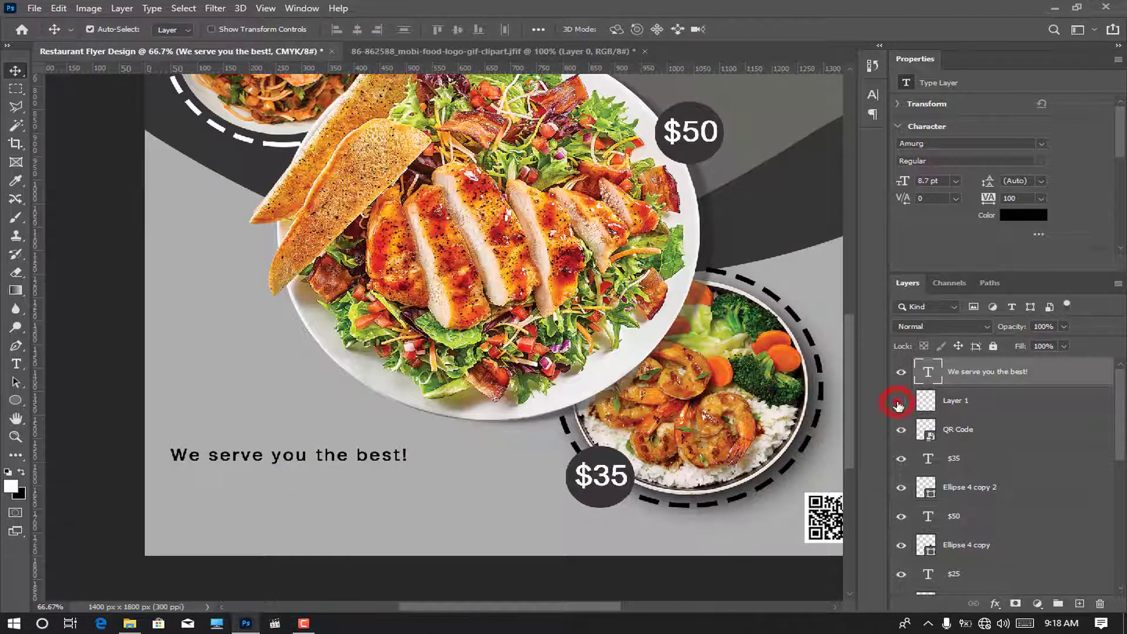
pyautogui.click(958, 432)
pyautogui.click(954, 456)
pyautogui.scroll(-2, 955, 456)
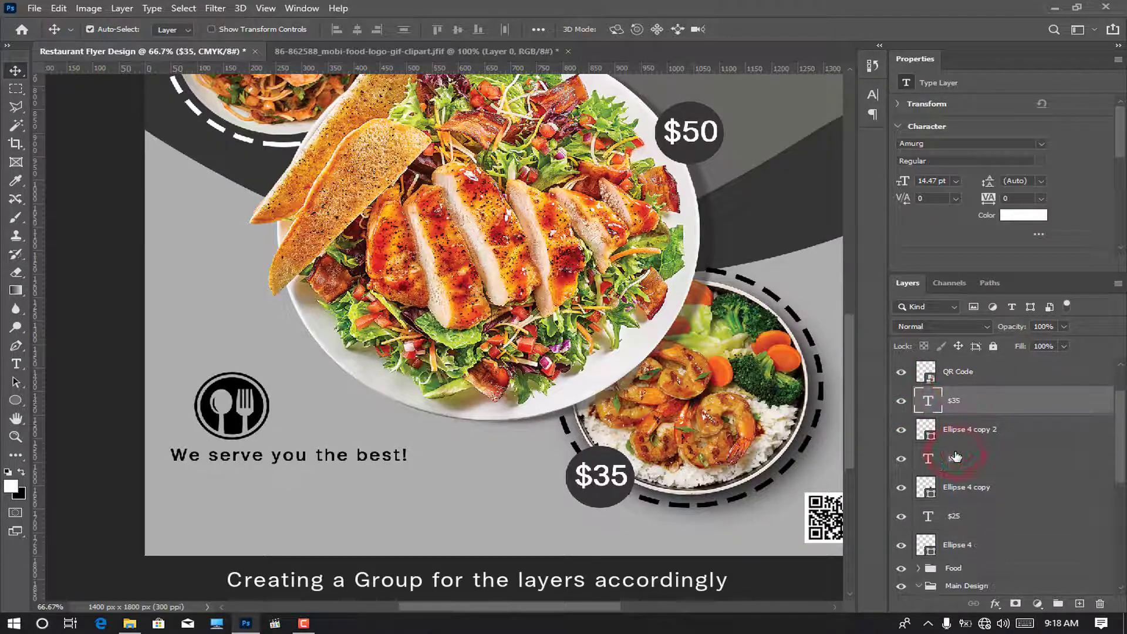
pyautogui.keyDown('shift'); pyautogui.click(951, 550); pyautogui.keyUp('shift')
pyautogui.hotkey('ctrl', 'g')
pyautogui.write('Price Tags')
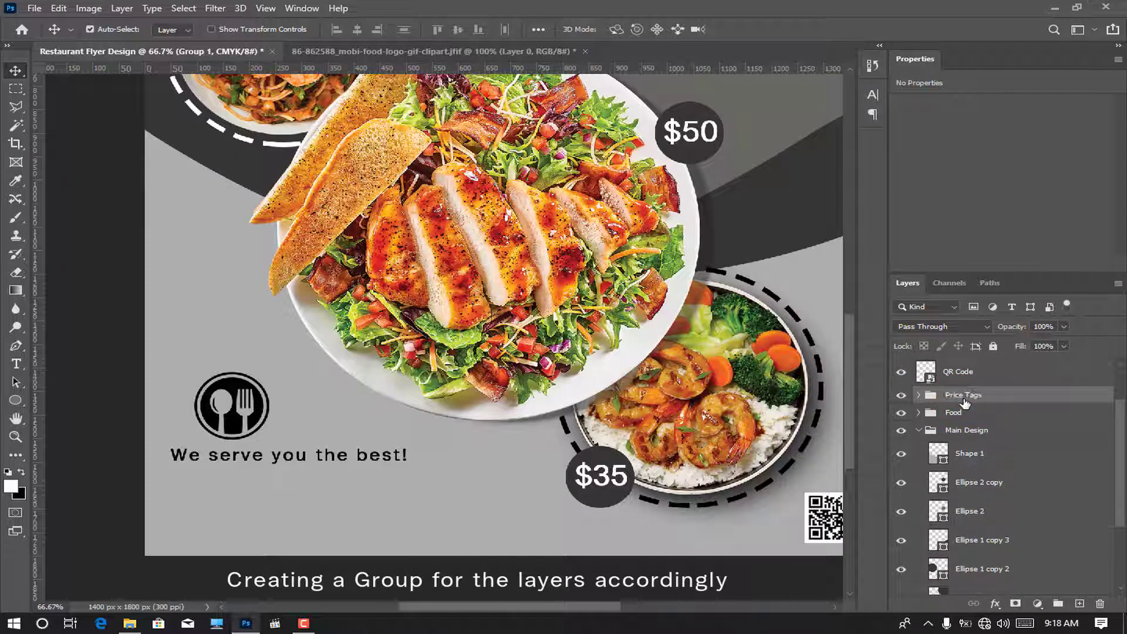
pyautogui.press('Return')
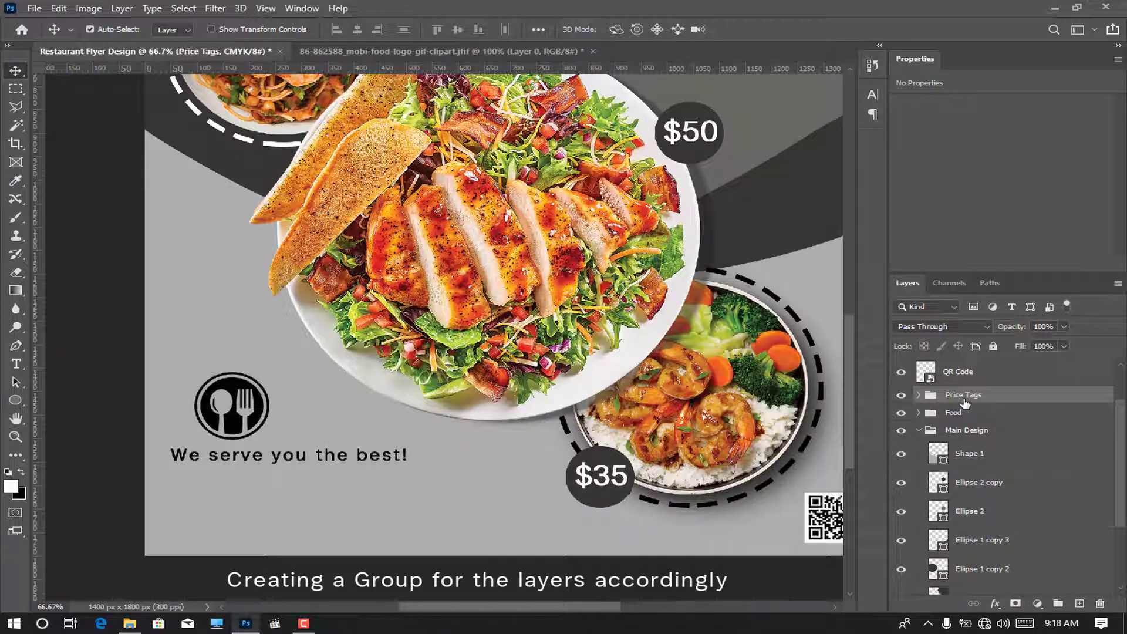
pyautogui.scroll(2, 964, 402)
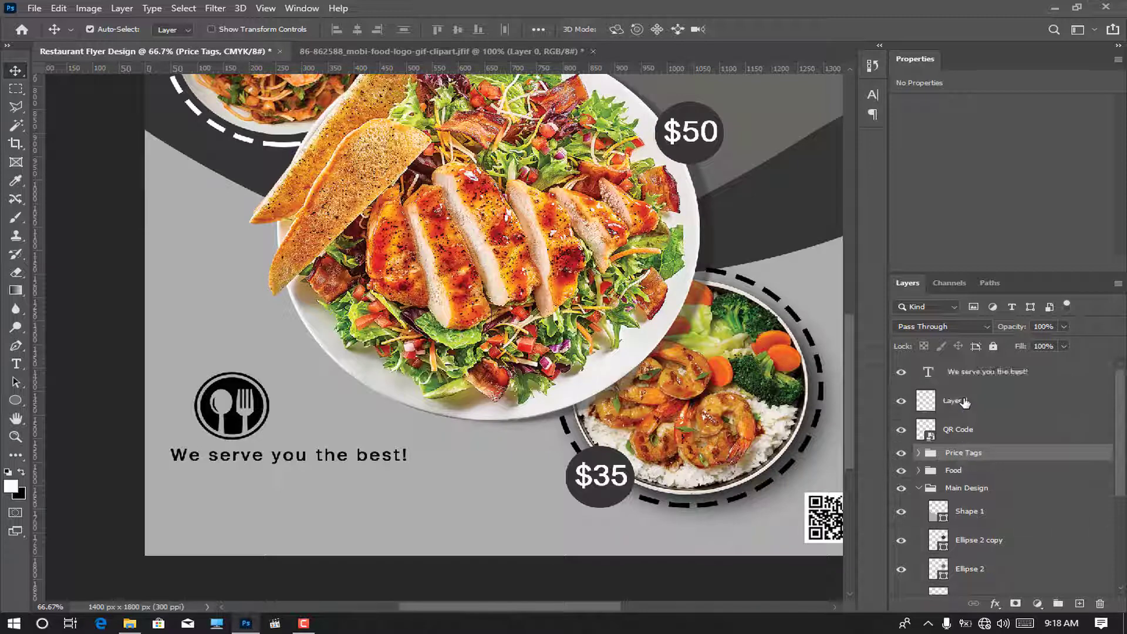
pyautogui.click(983, 371)
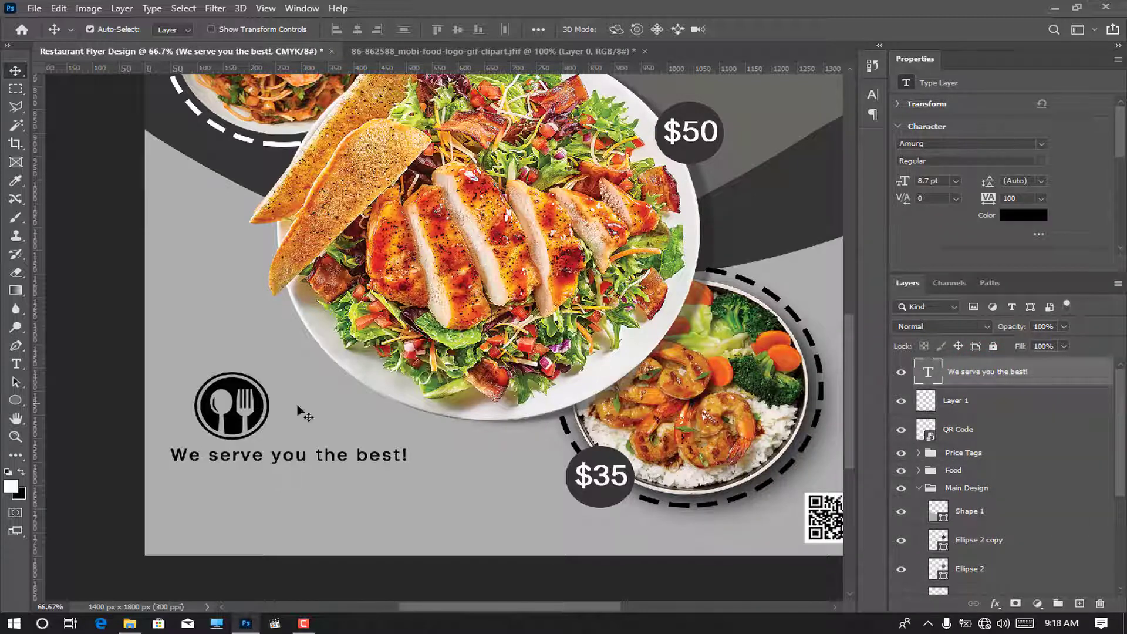
# - Draw a rectangular path frame below the tagline and set the Type tool to 5 pt
pyautogui.click(13, 402)
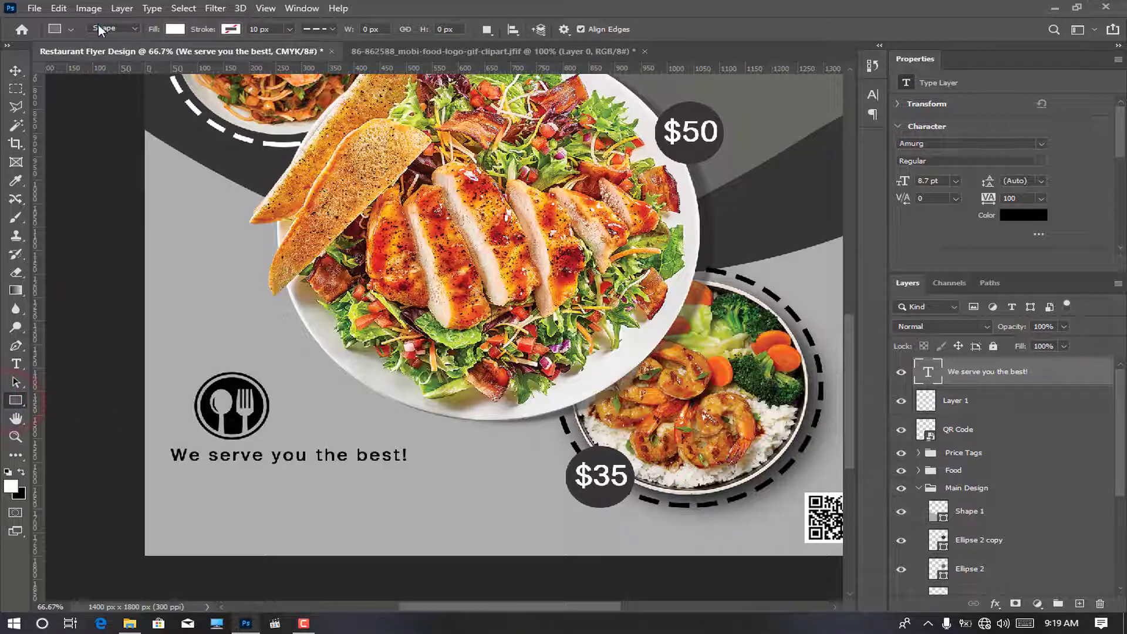
pyautogui.click(101, 44)
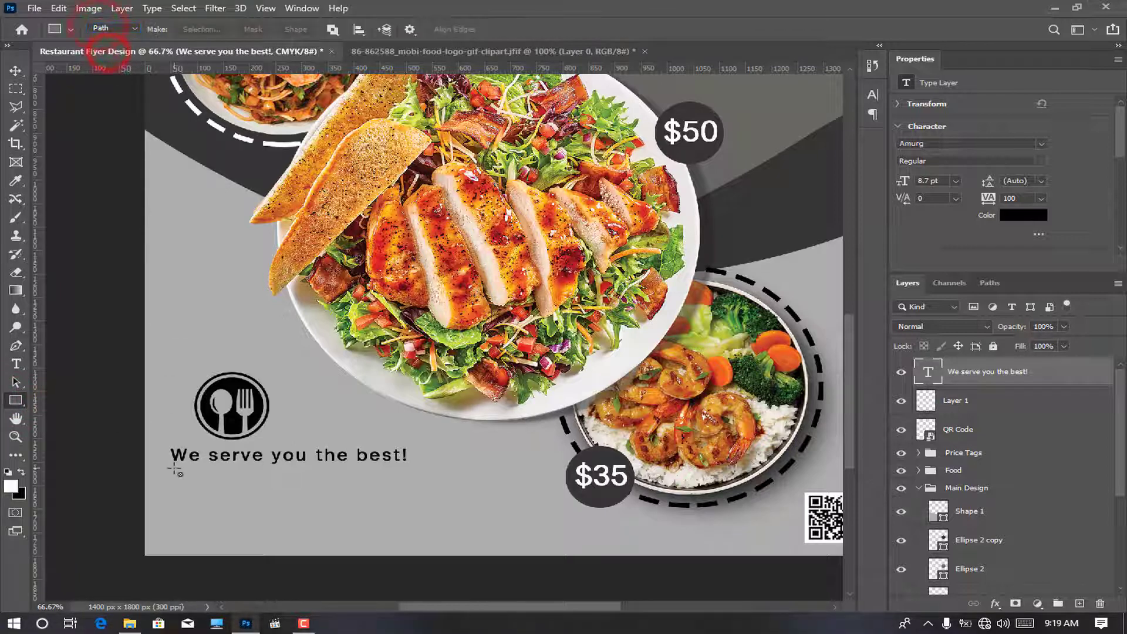
pyautogui.moveTo(173, 467); pyautogui.dragTo(407, 540)
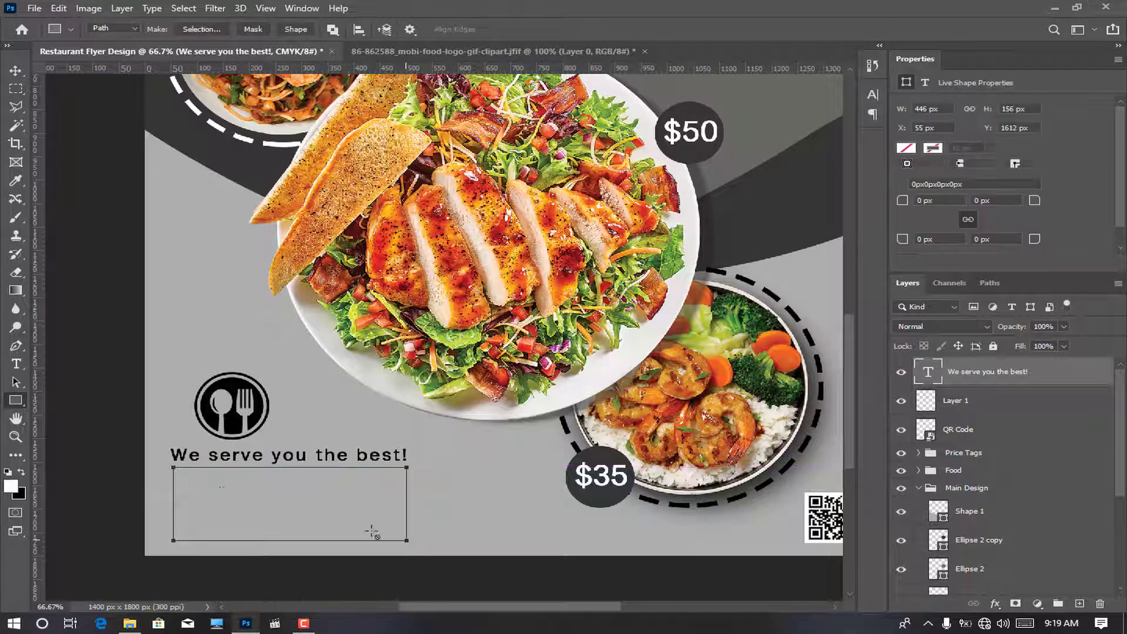
pyautogui.click(17, 365)
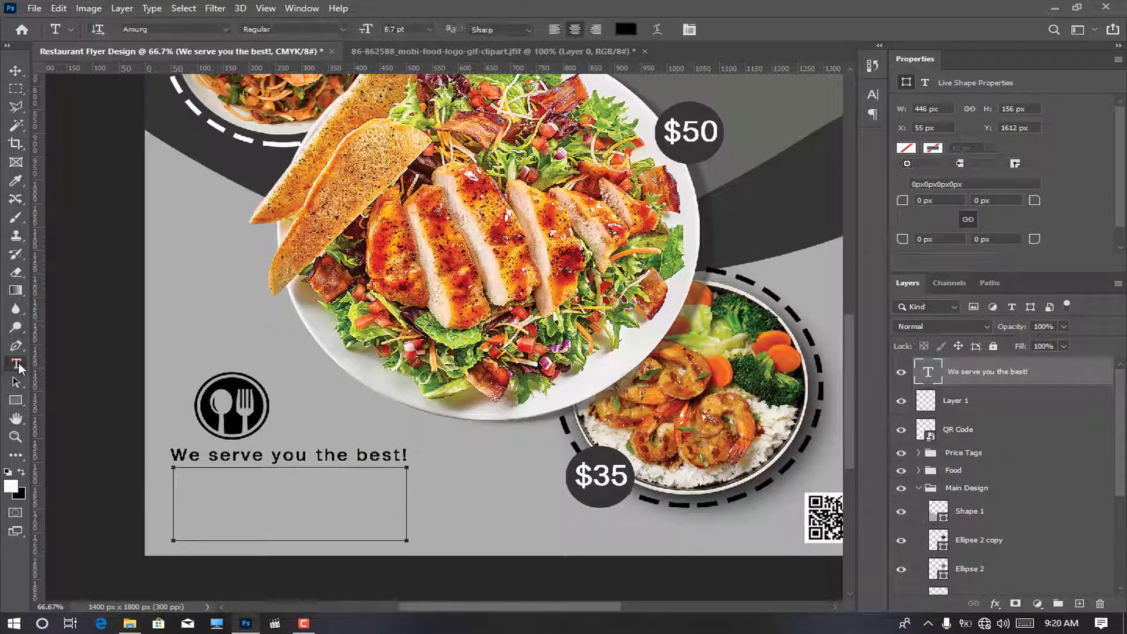
pyautogui.click(394, 29)
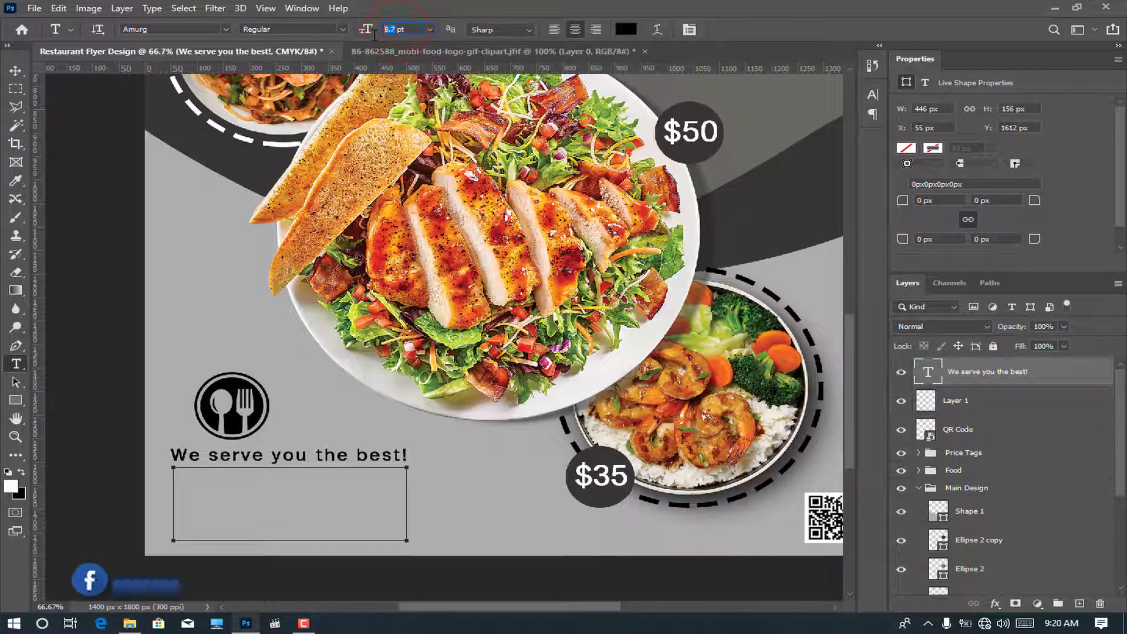
pyautogui.write('5')
pyautogui.press('Return')
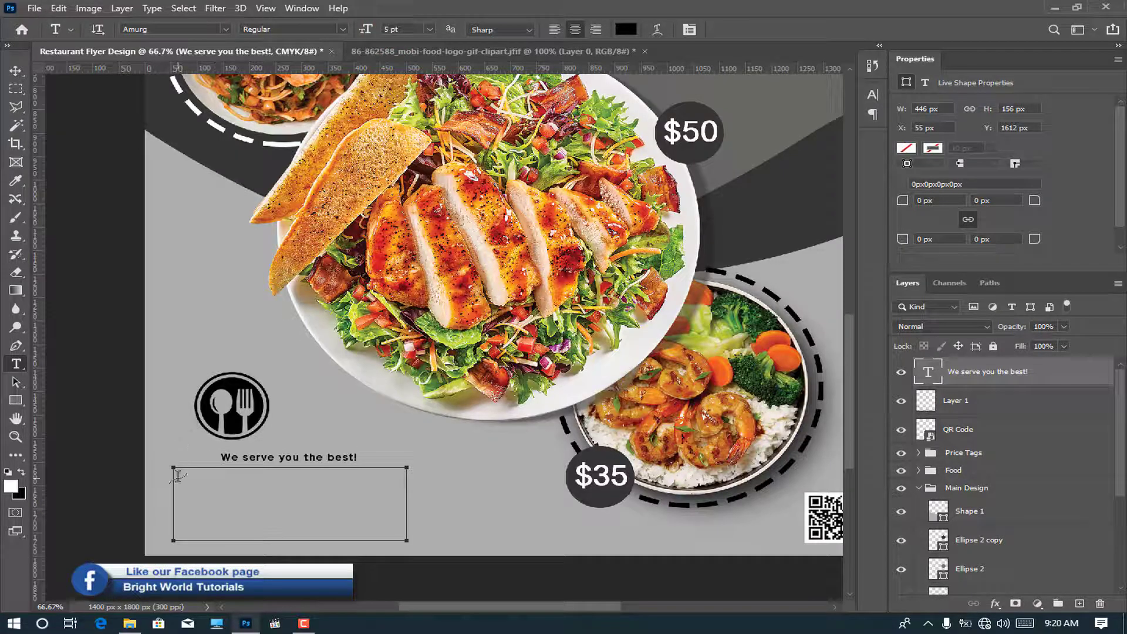
# - Fill the frame with left-aligned 5 pt Lorem Ipsum text, widening the box to about 445 px
pyautogui.click(180, 478)
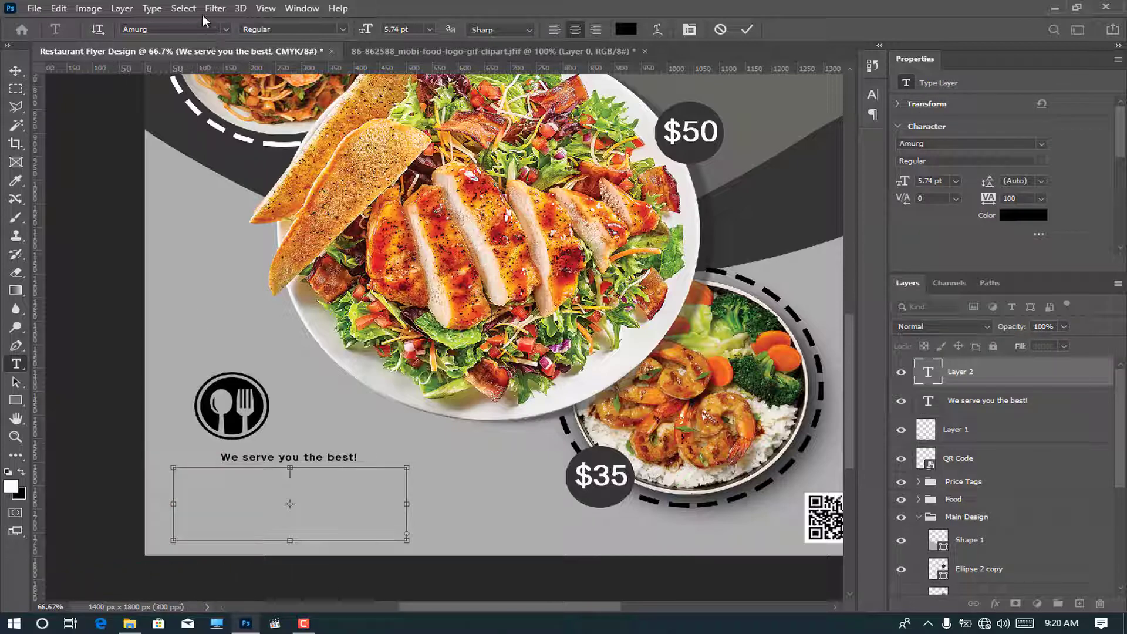
pyautogui.click(151, 12)
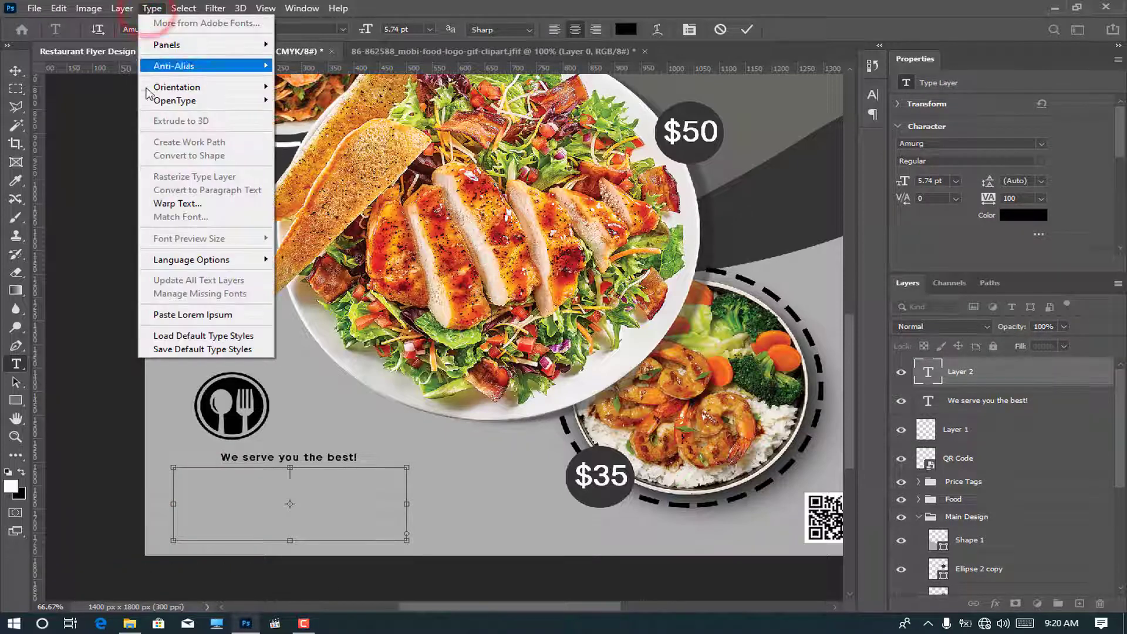
pyautogui.click(154, 317)
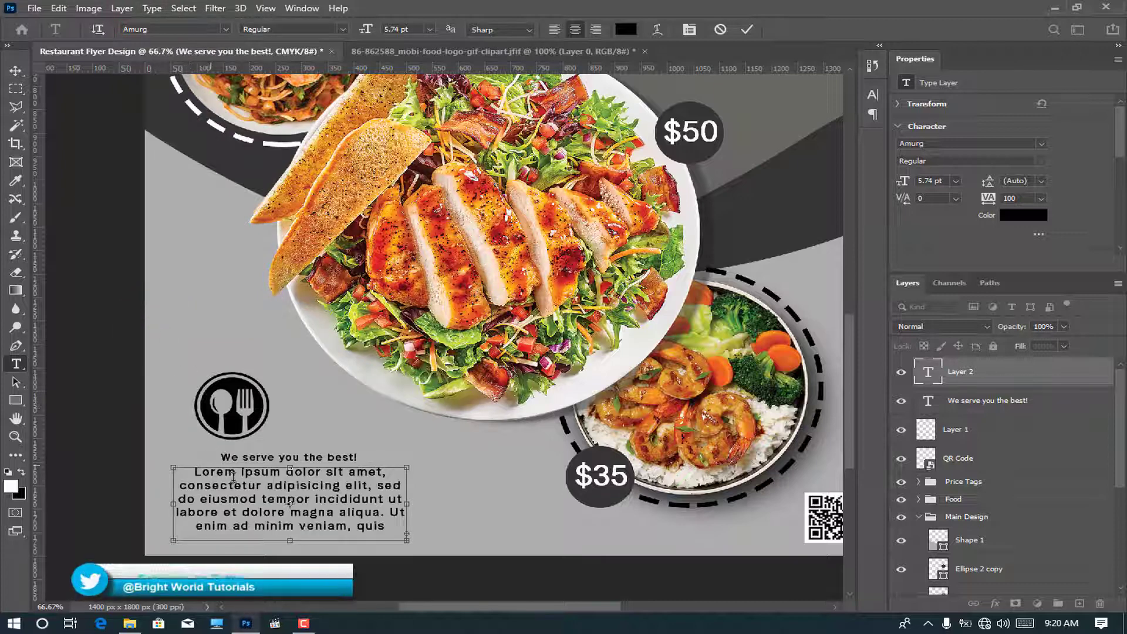
pyautogui.click(554, 30)
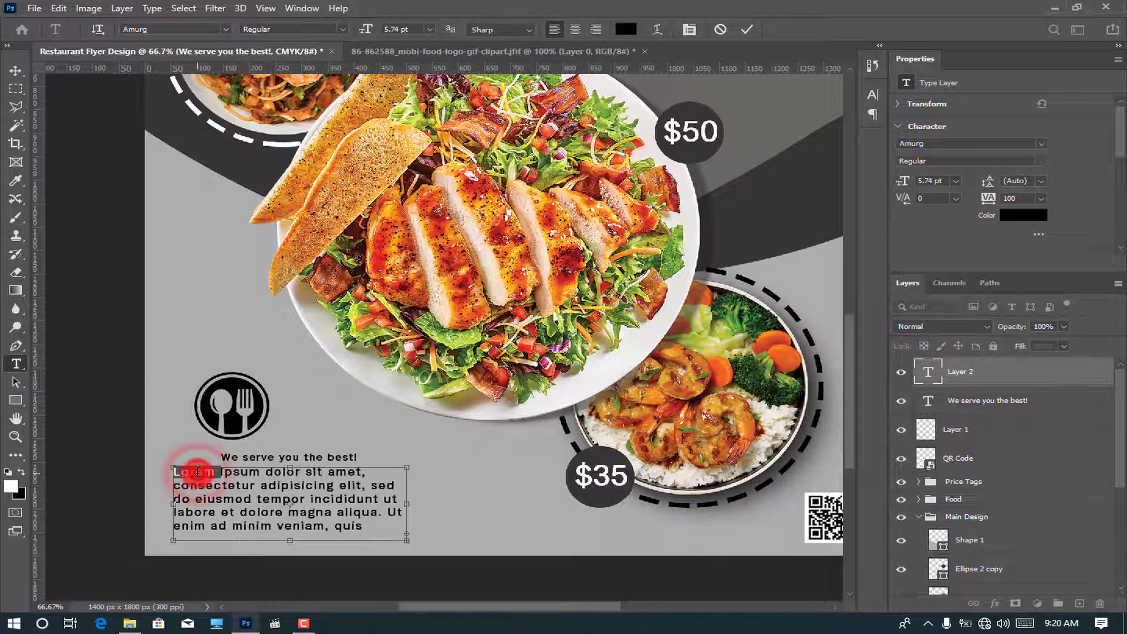
pyautogui.tripleClick(197, 471)
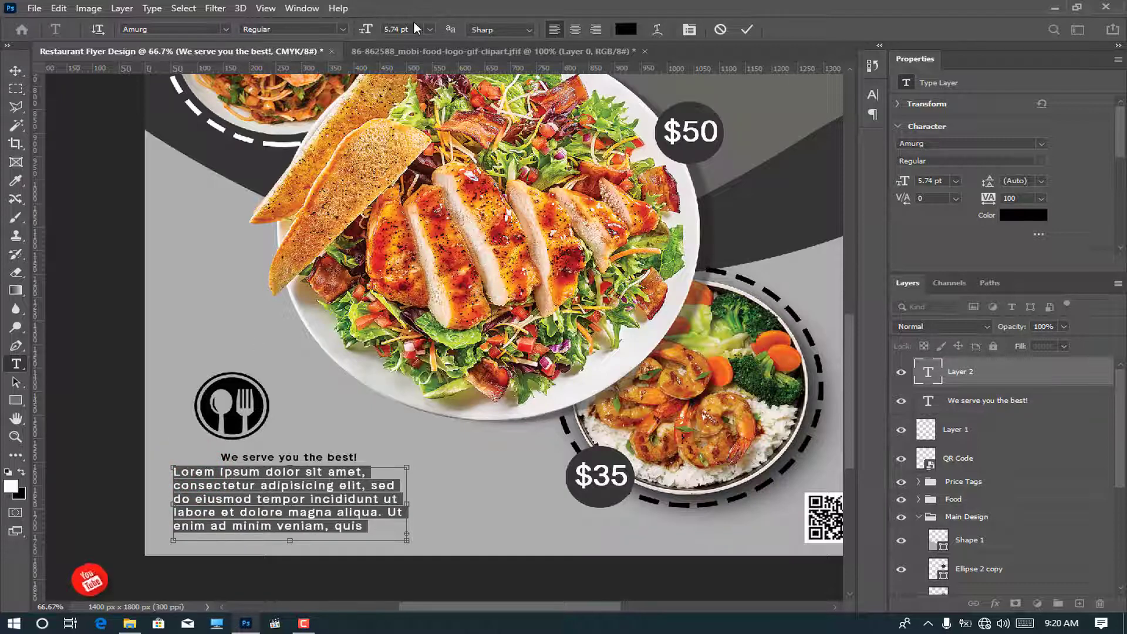
pyautogui.click(396, 28)
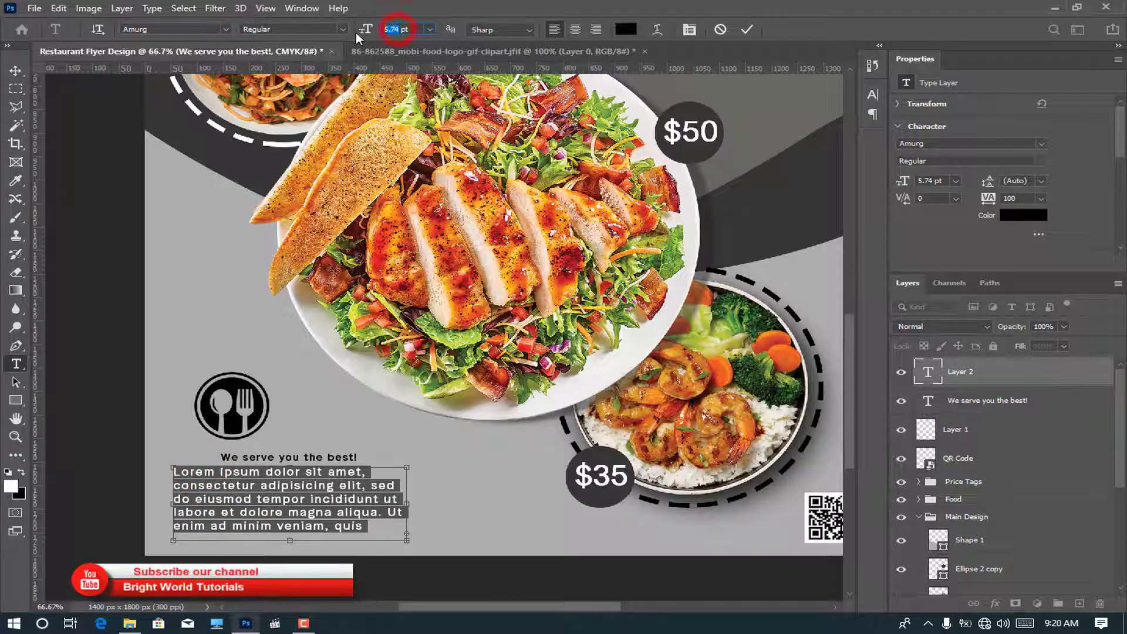
pyautogui.write('5')
pyautogui.press('Return')
pyautogui.moveTo(407, 503); pyautogui.dragTo(441, 505)
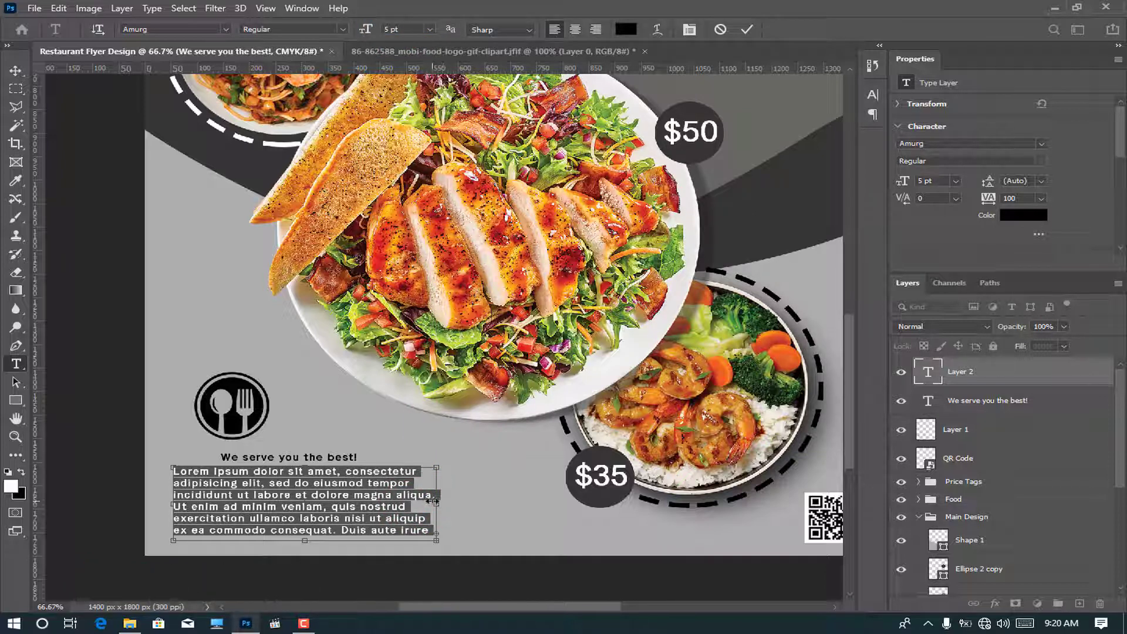
pyautogui.click(16, 71)
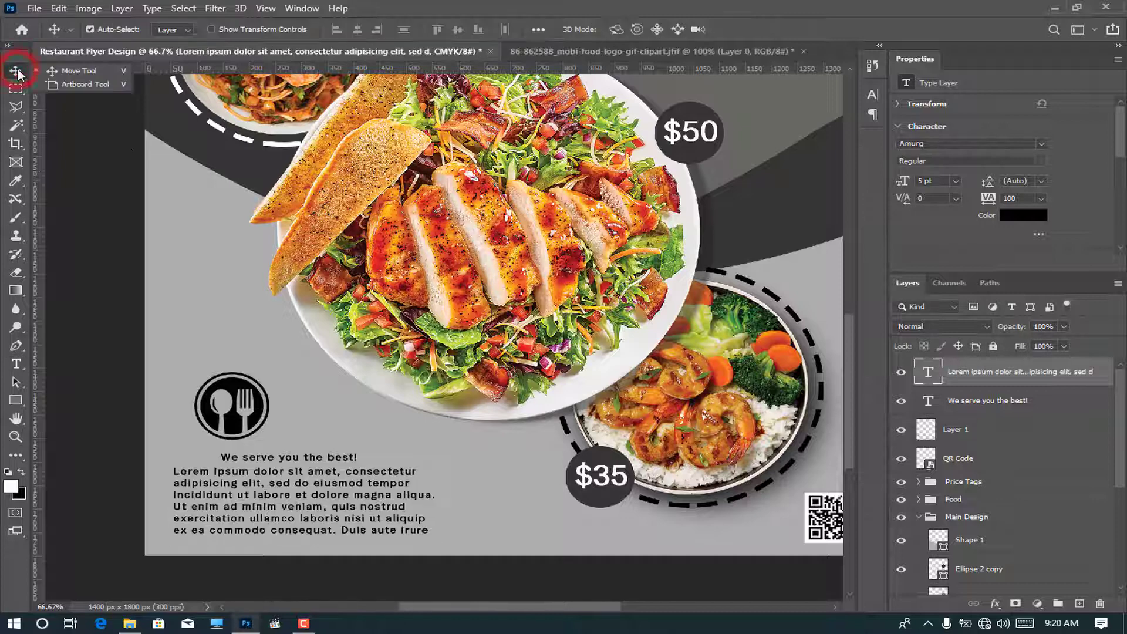
# - Set the Lorem ipsum paragraph's letter spacing to 25
pyautogui.doubleClick(200, 473)
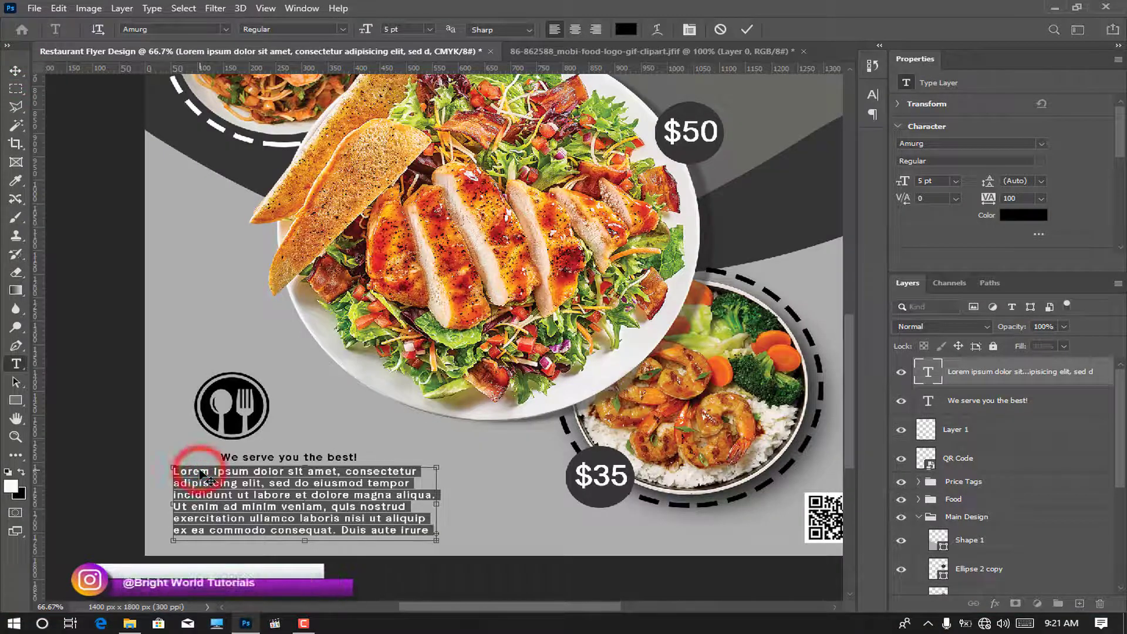
pyautogui.click(1040, 198)
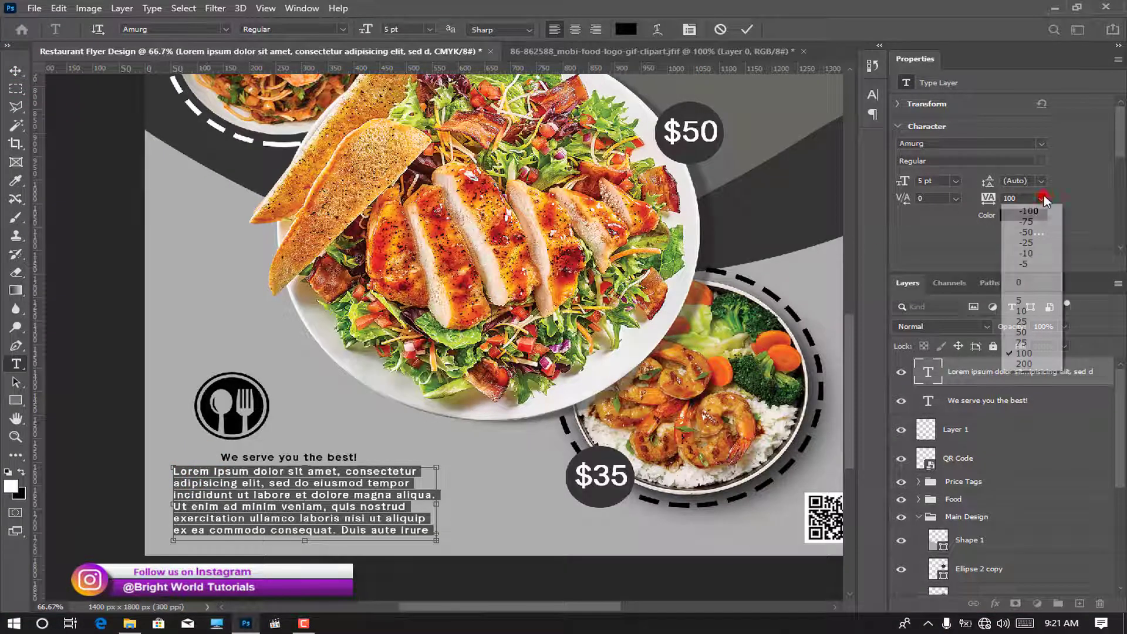
pyautogui.click(1038, 325)
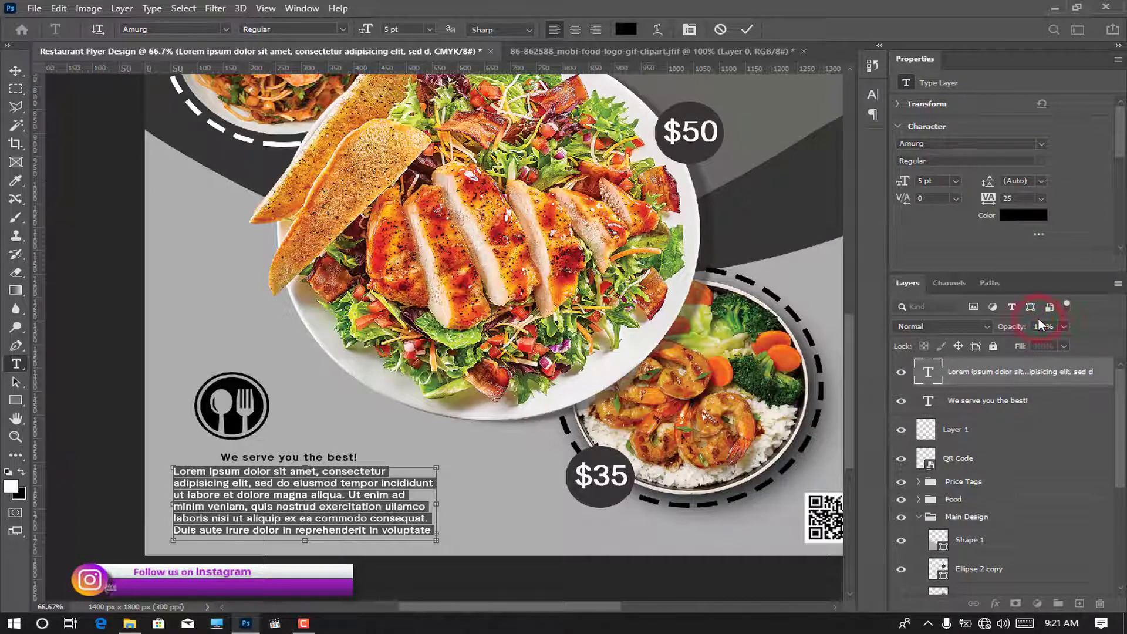
pyautogui.click(16, 71)
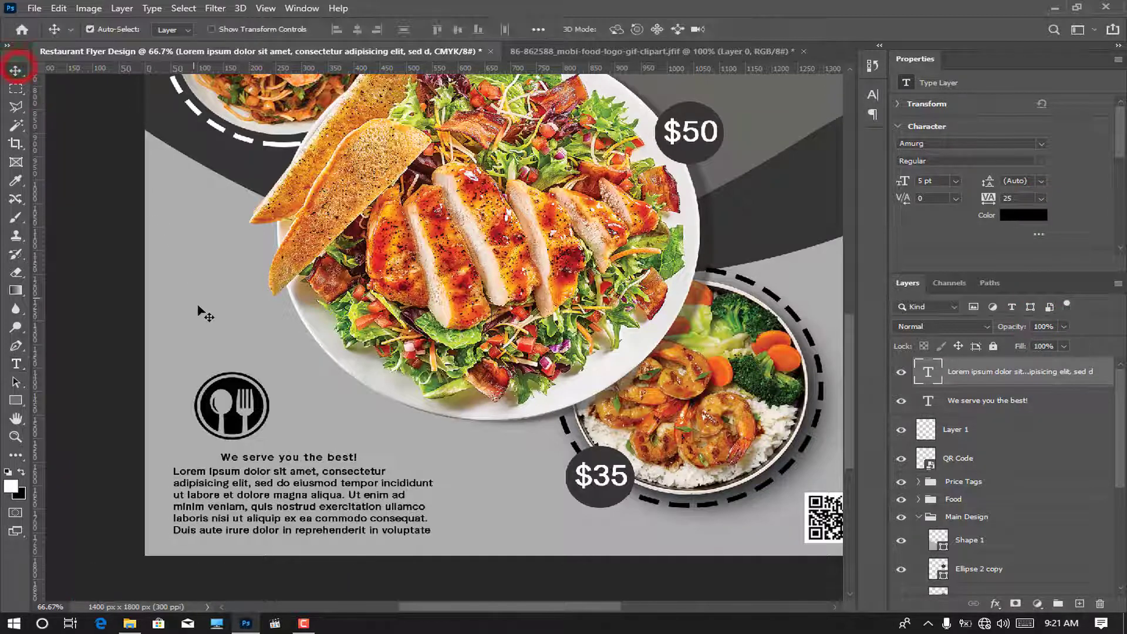
# - Scale the 'We serve you the best!' heading up to about 7.89 pt
pyautogui.doubleClick(245, 461)
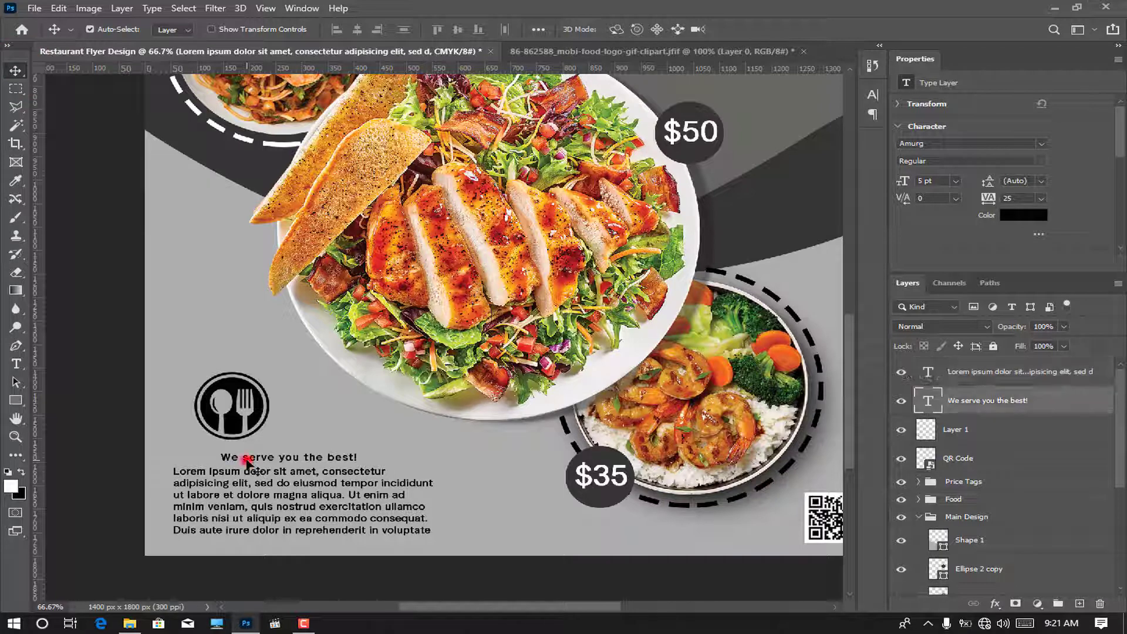
pyautogui.hotkey('ctrl', 't')
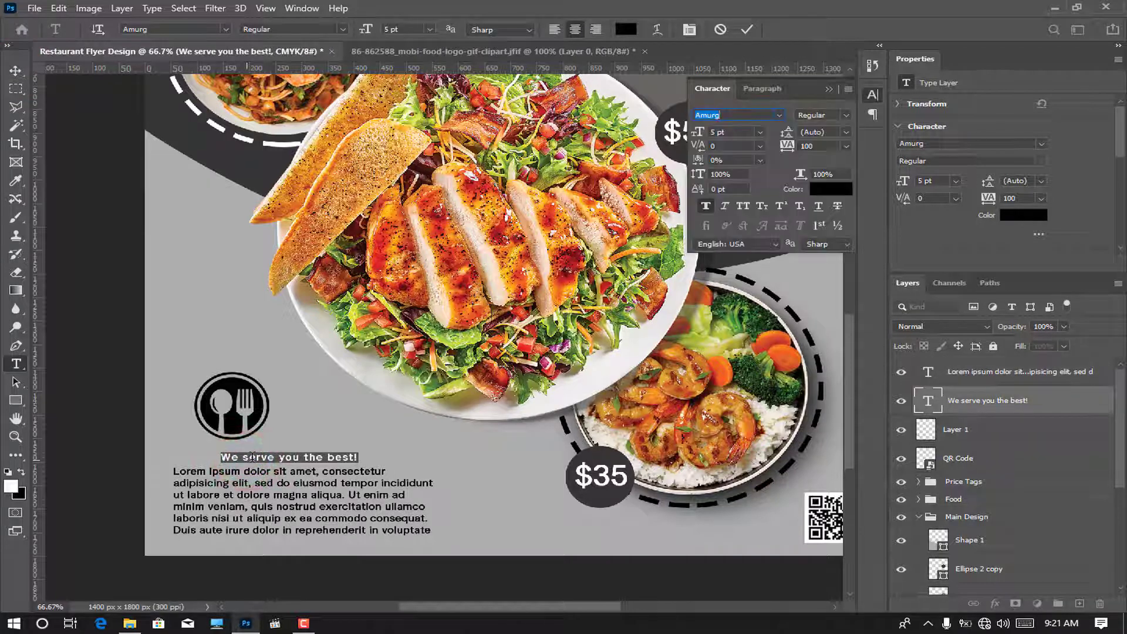
pyautogui.doubleClick(253, 458)
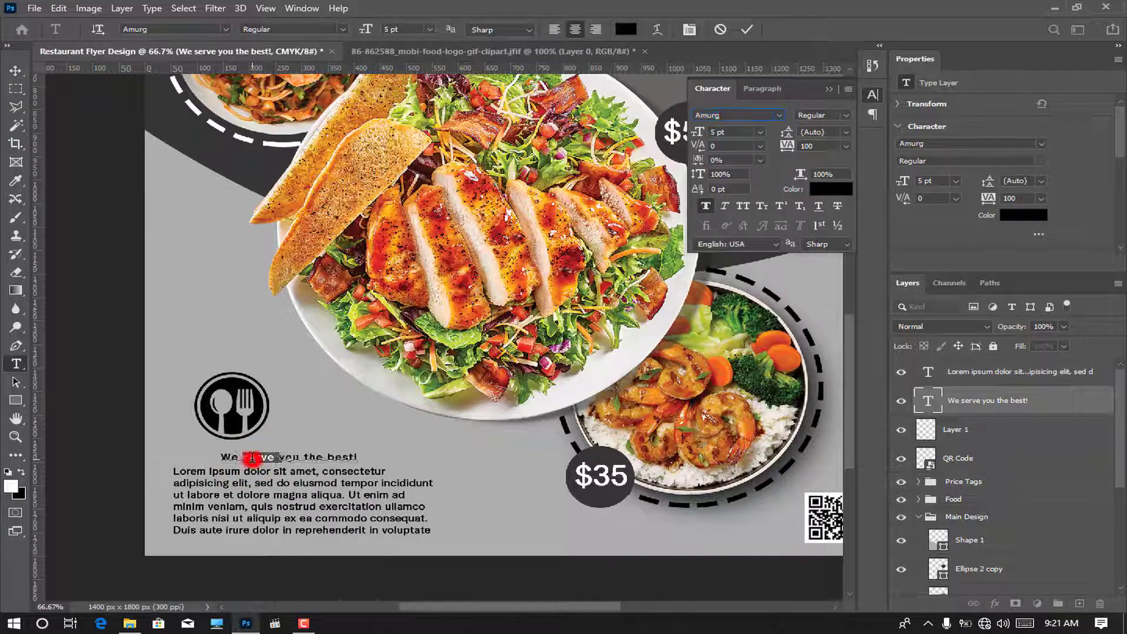
pyautogui.click(16, 72)
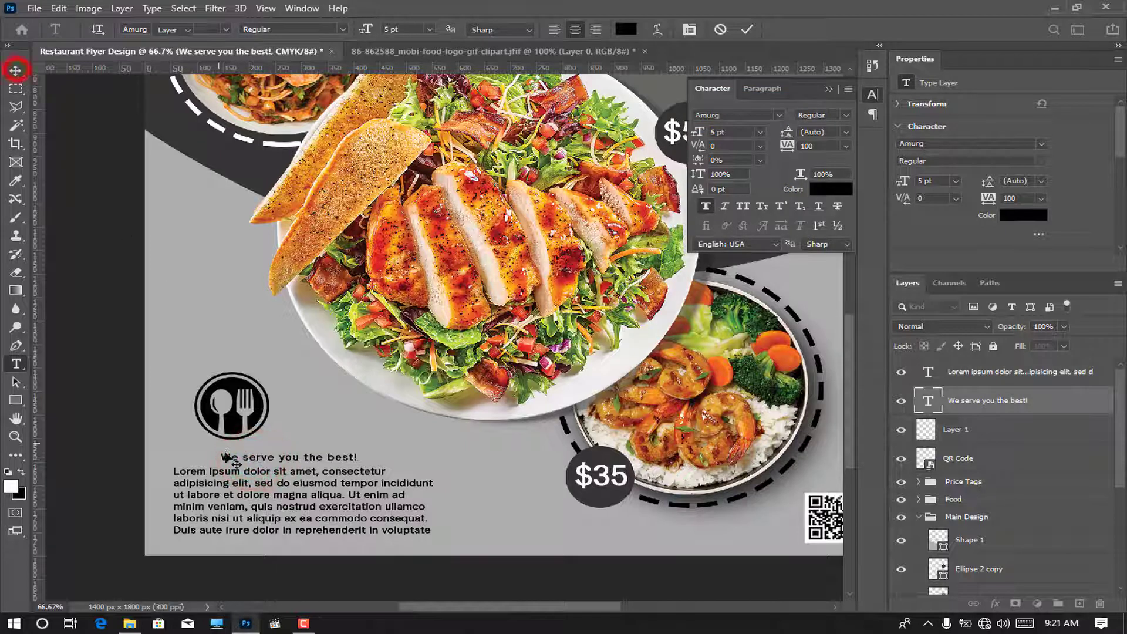
pyautogui.hotkey('ctrl', 't')
pyautogui.moveTo(359, 452); pyautogui.dragTo(383, 443)
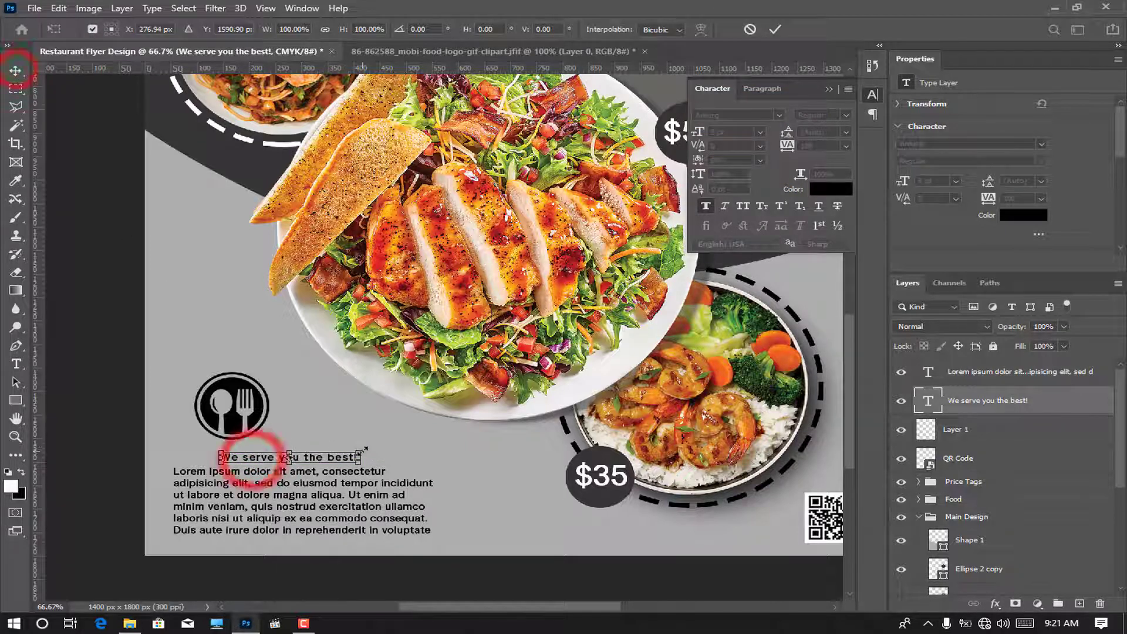
pyautogui.press('Return')
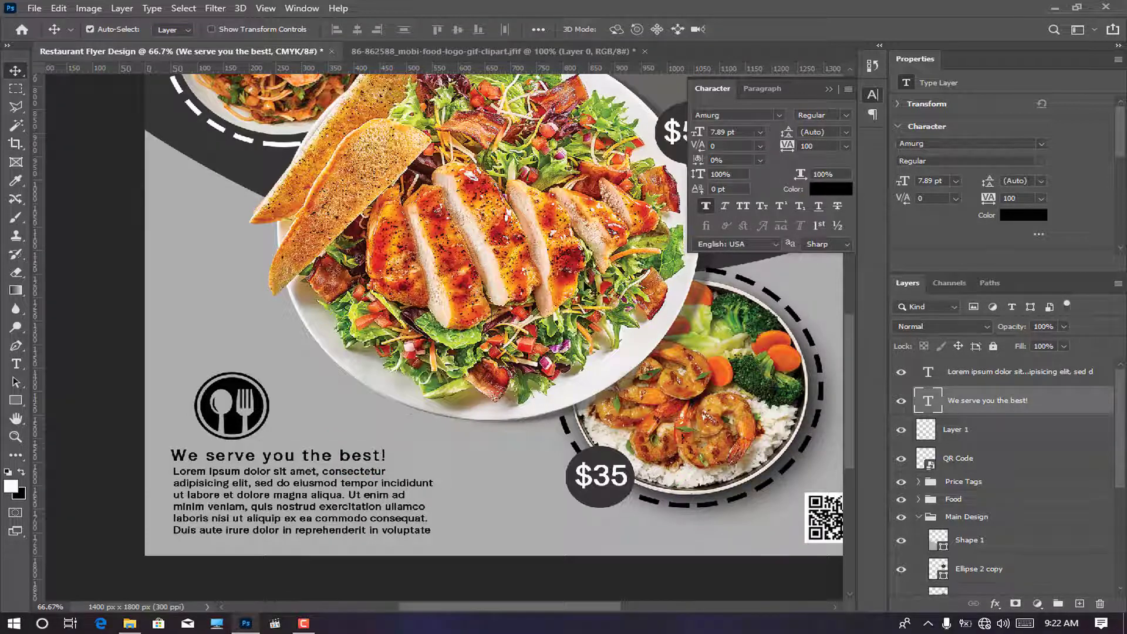
# - Open the cook-chef image file in its own document tab
pyautogui.click(828, 90)
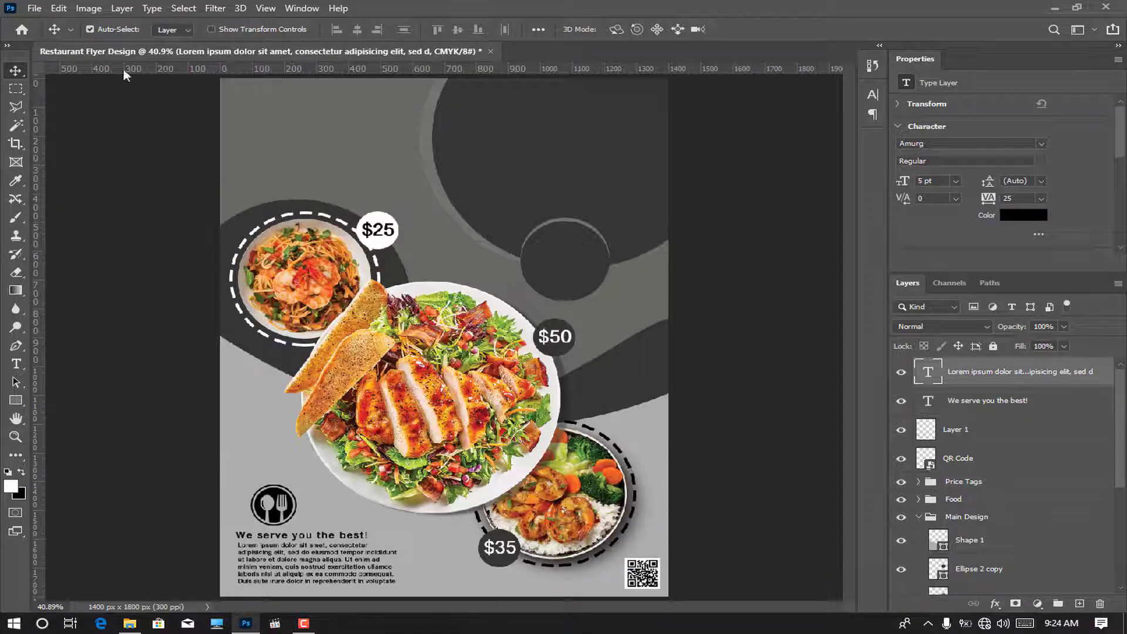
pyautogui.click(33, 9)
pyautogui.click(47, 36)
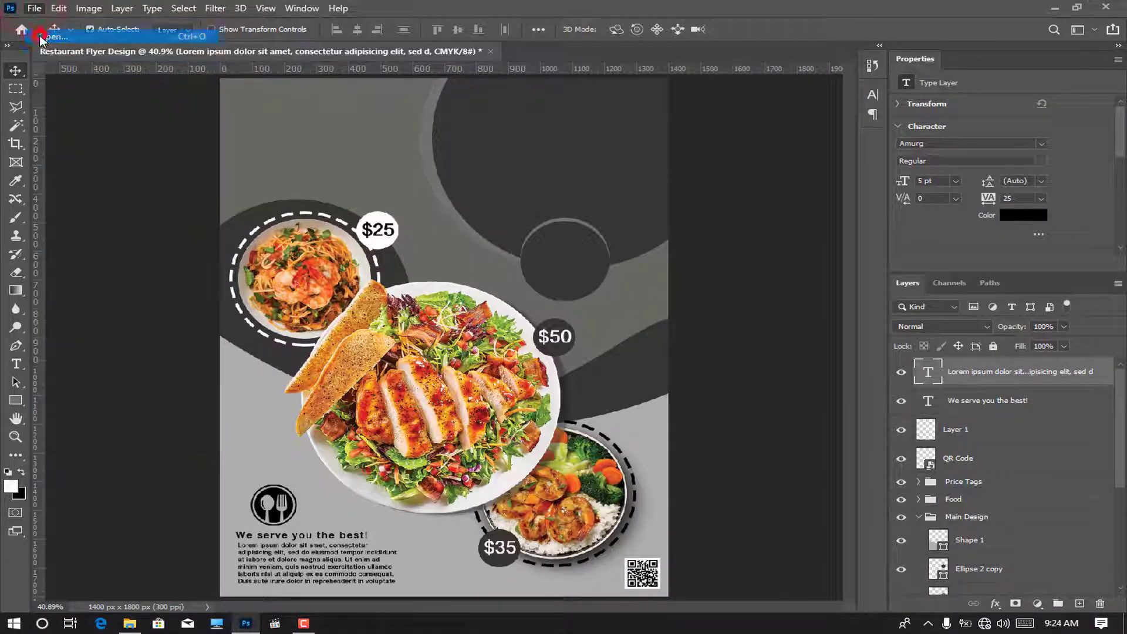
pyautogui.click(292, 144)
pyautogui.click(425, 338)
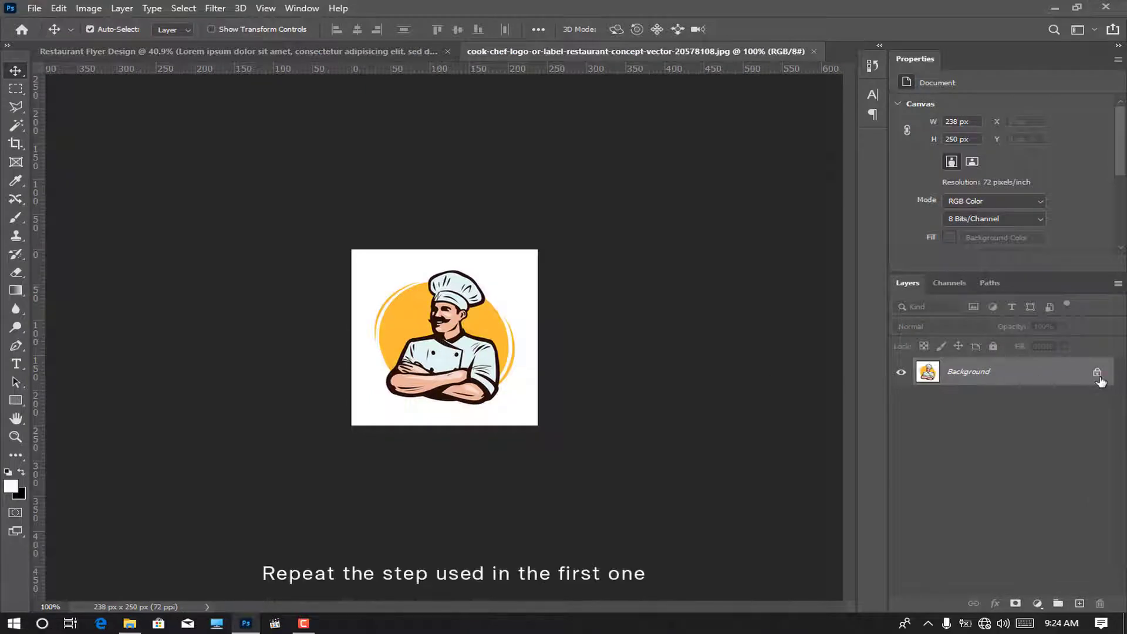
# - Unlock the chef layer and delete its white background with the Magic Wand
pyautogui.click(1096, 374)
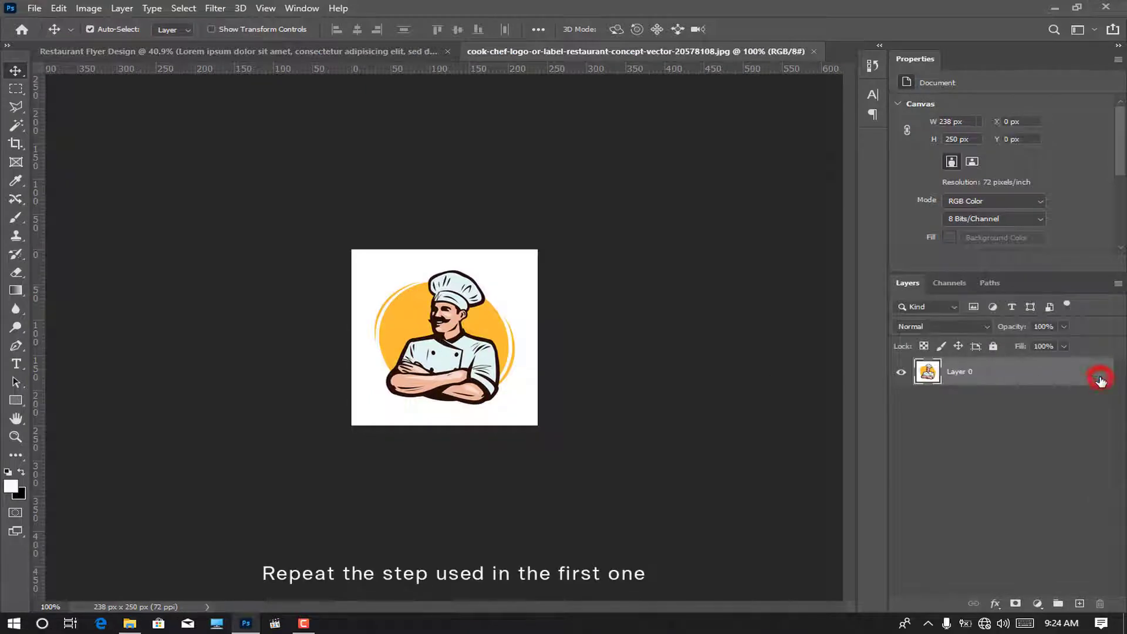
pyautogui.click(16, 126)
pyautogui.click(382, 284)
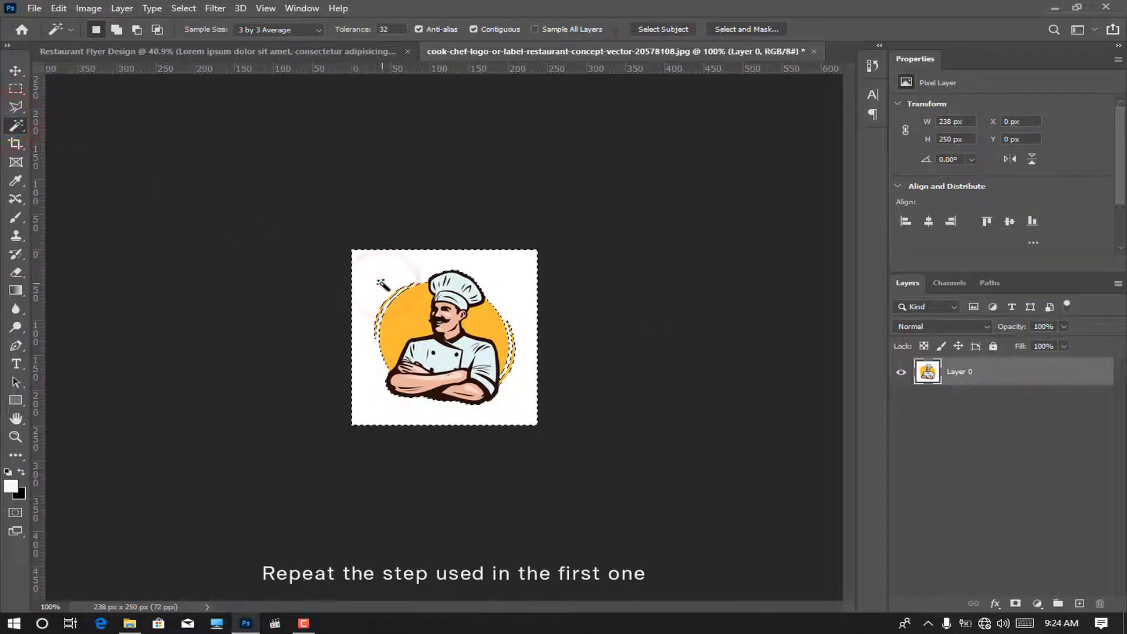
pyautogui.press('Delete')
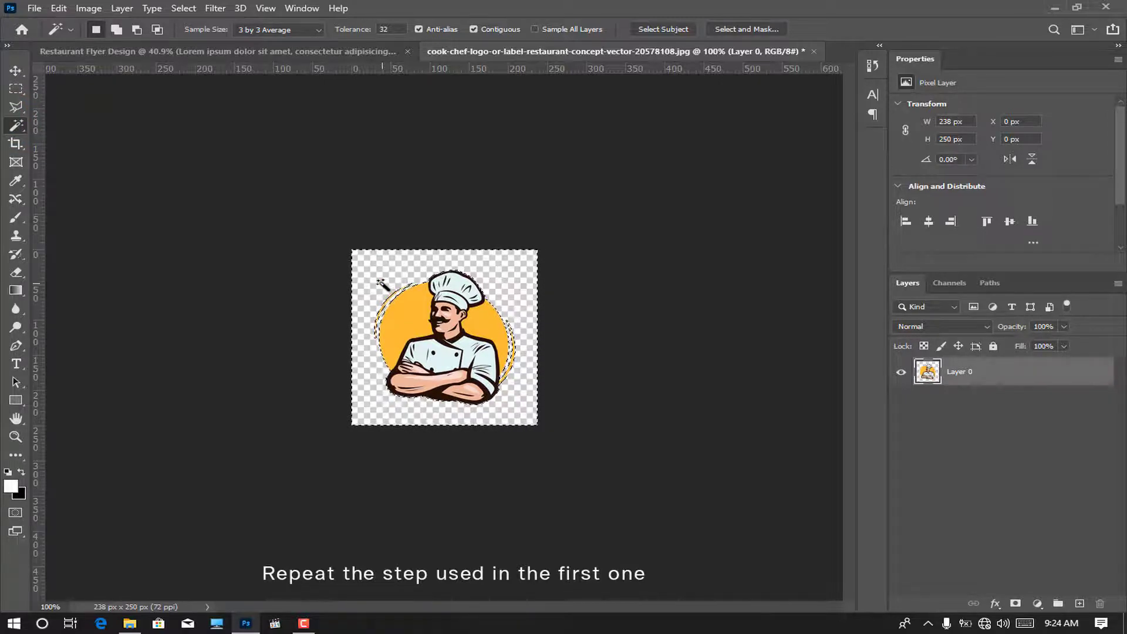
pyautogui.hotkey('ctrl', 'd')
# - Move the chef into the flyer's top-left corner, shrunk to about 157 × 167 px
pyautogui.click(15, 71)
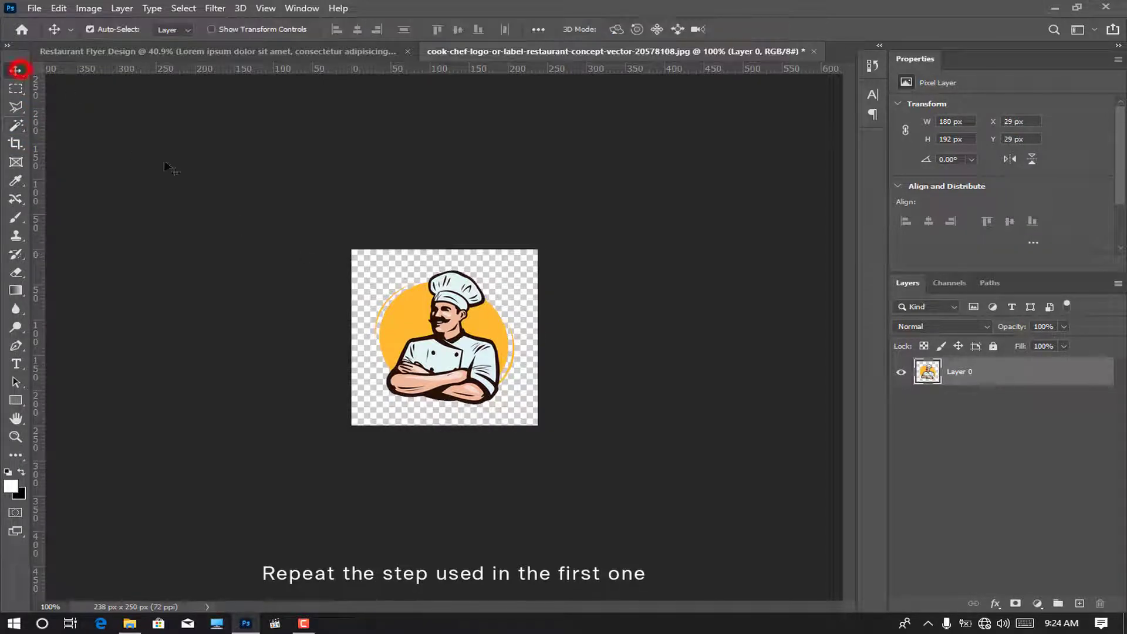
pyautogui.moveTo(452, 351)
pyautogui.mouseDown()
pyautogui.moveTo(293, 72)
pyautogui.moveTo(308, 143)
pyautogui.moveTo(276, 128)
pyautogui.mouseUp()
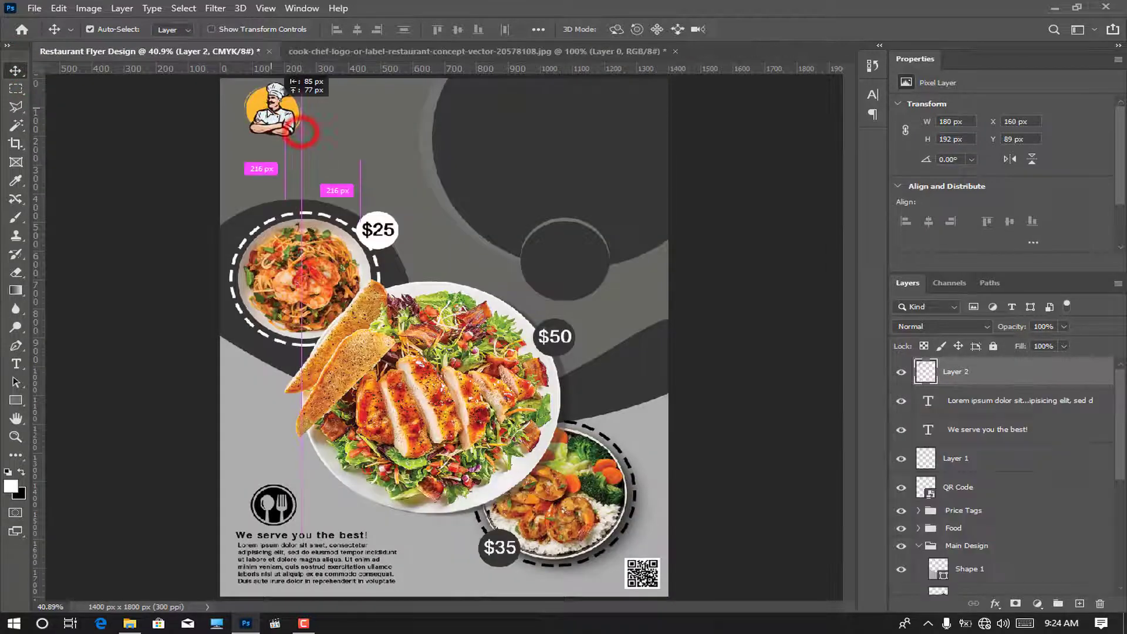
pyautogui.hotkey('ctrl', '+')
pyautogui.hotkey('ctrl', '+')
pyautogui.hotkey('ctrl', 't')
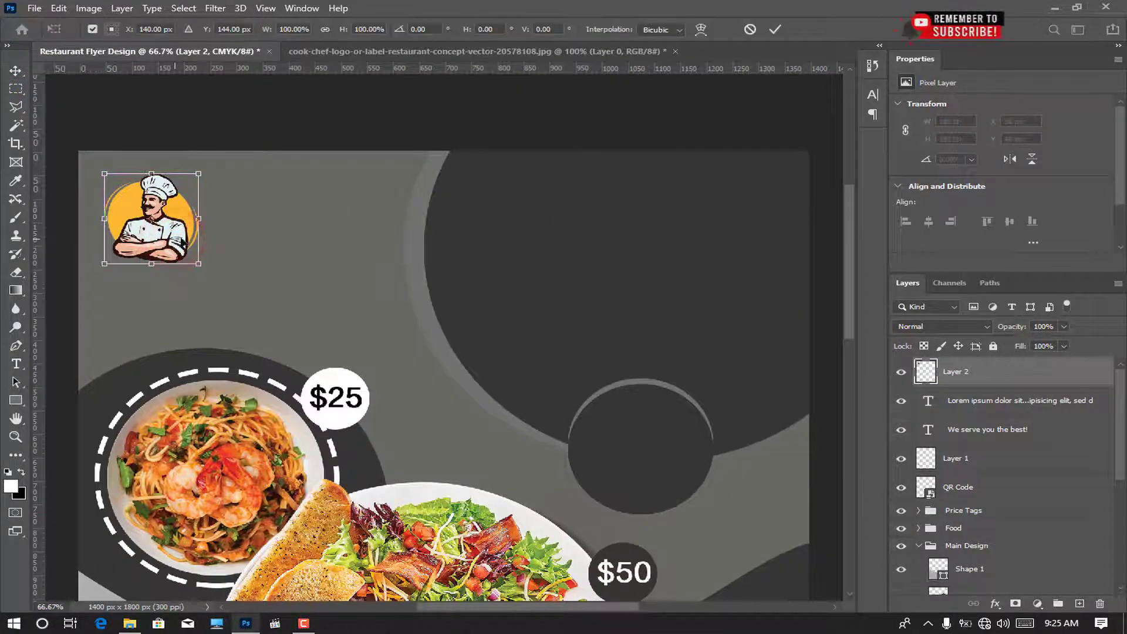
pyautogui.moveTo(197, 173); pyautogui.dragTo(193, 180)
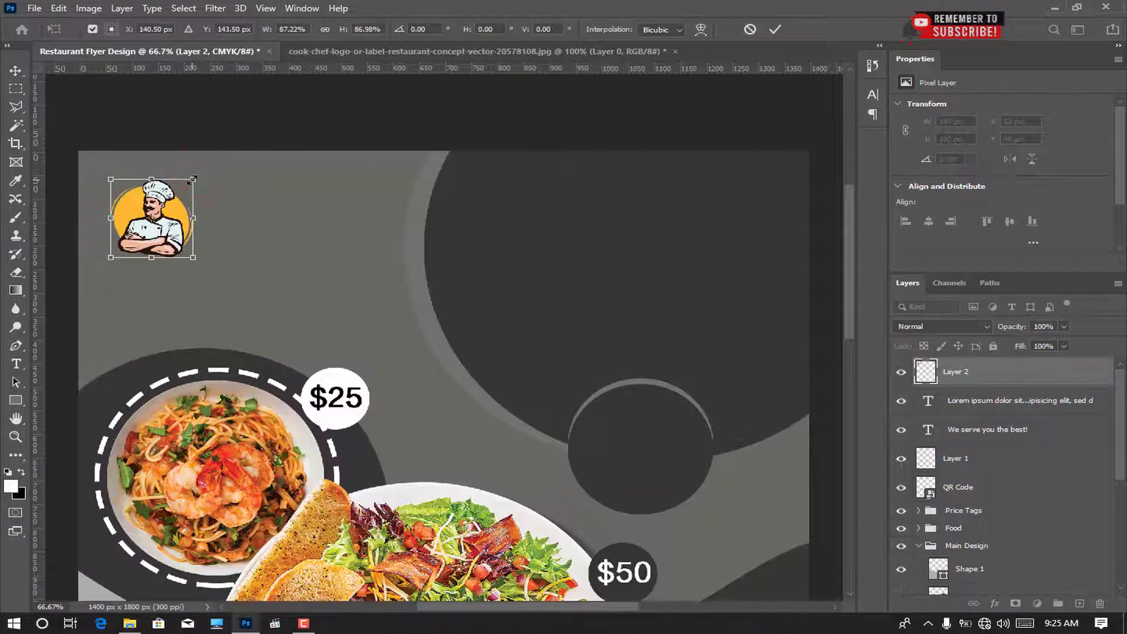
pyautogui.press('Return')
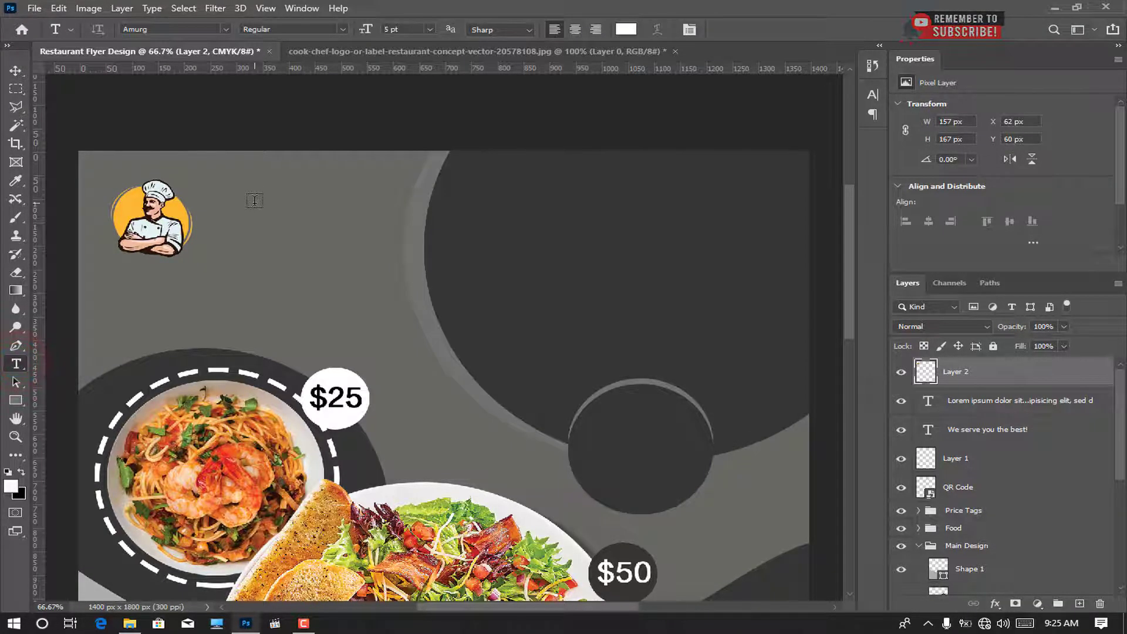
# - Add black Bebas COMPANY NAME text beside the chef logo, enlarged to about 247%
pyautogui.click(225, 28)
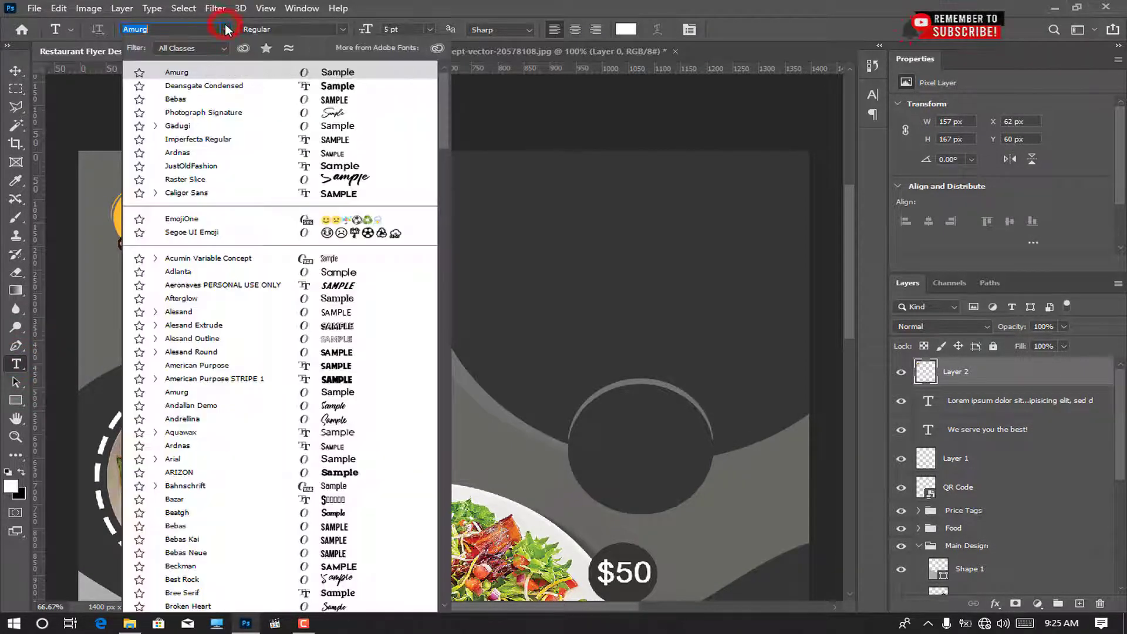
pyautogui.click(188, 100)
pyautogui.click(232, 202)
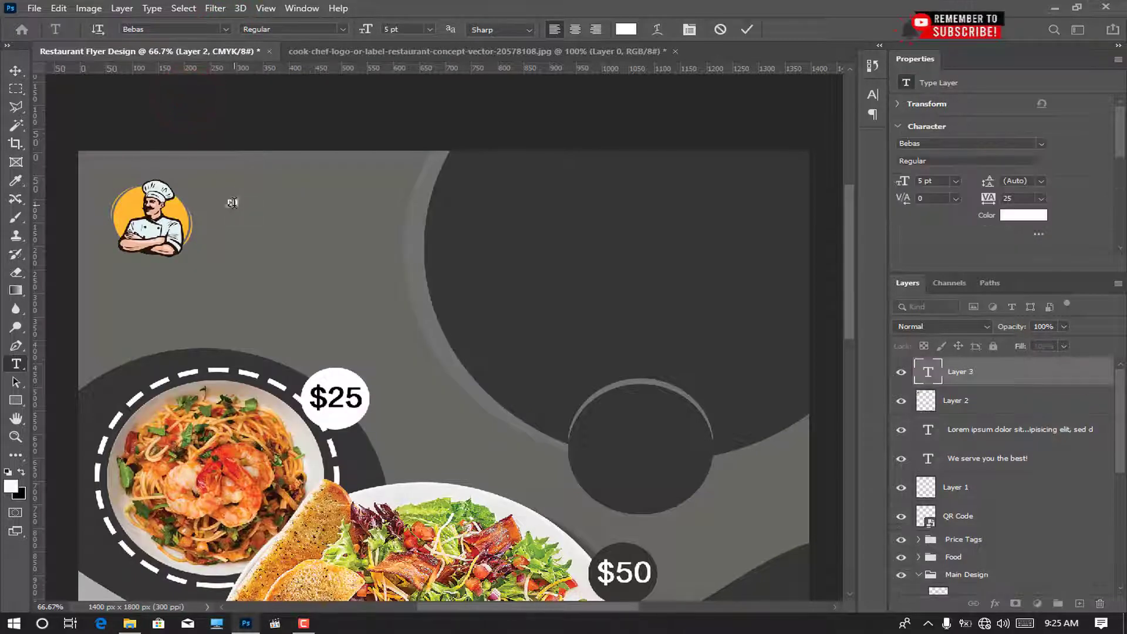
pyautogui.write('COMPANY NAME')
pyautogui.click(625, 29)
pyautogui.click(1016, 128)
pyautogui.hotkey('ctrl', 't')
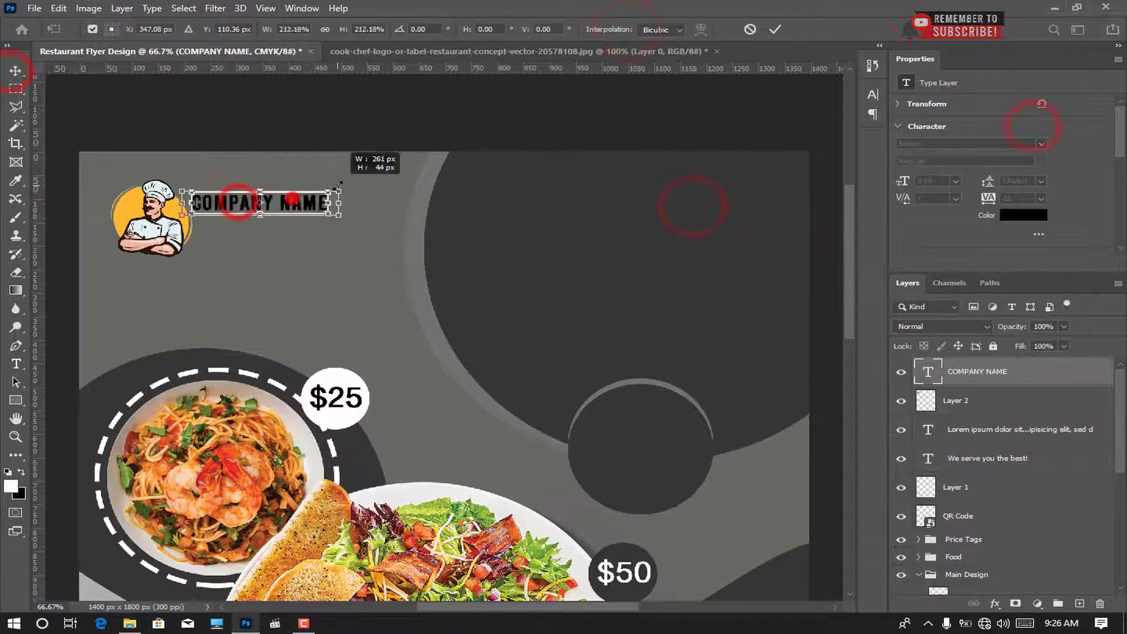
pyautogui.moveTo(292, 206)
pyautogui.mouseDown()
pyautogui.moveTo(339, 215)
pyautogui.moveTo(291, 210)
pyautogui.moveTo(297, 239)
pyautogui.mouseUp()
pyautogui.press('Return')
# - Duplicate it as an Amurg 'TAGLINE GOES HERE' line, shrunk to 56.74% beneath
pyautogui.press('v')
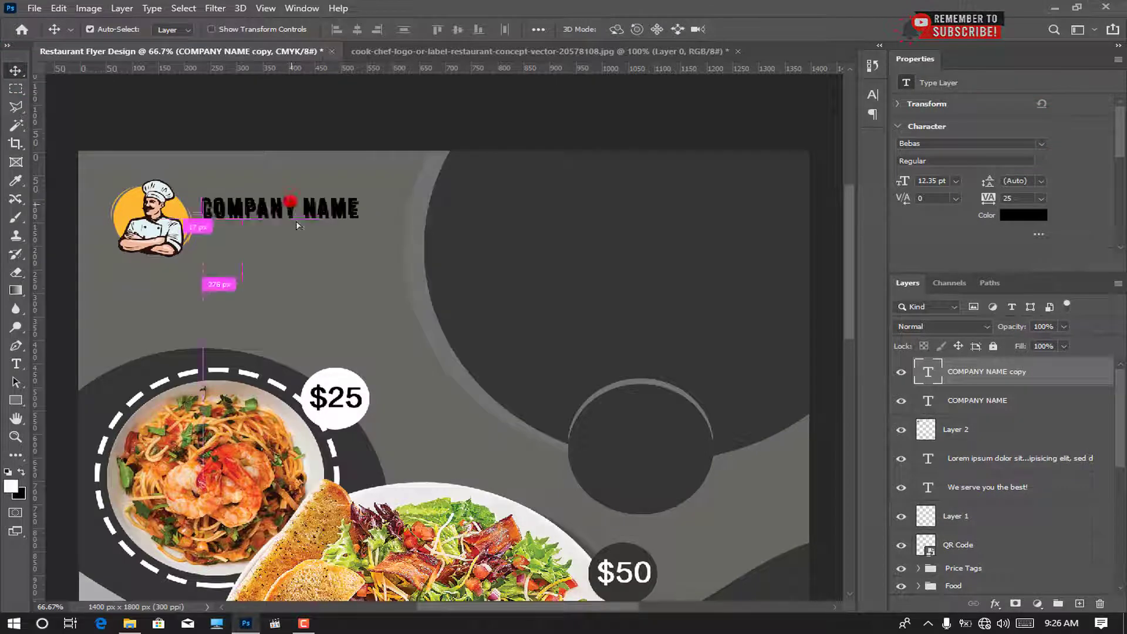
pyautogui.doubleClick(296, 239)
pyautogui.write('TAGLINE')
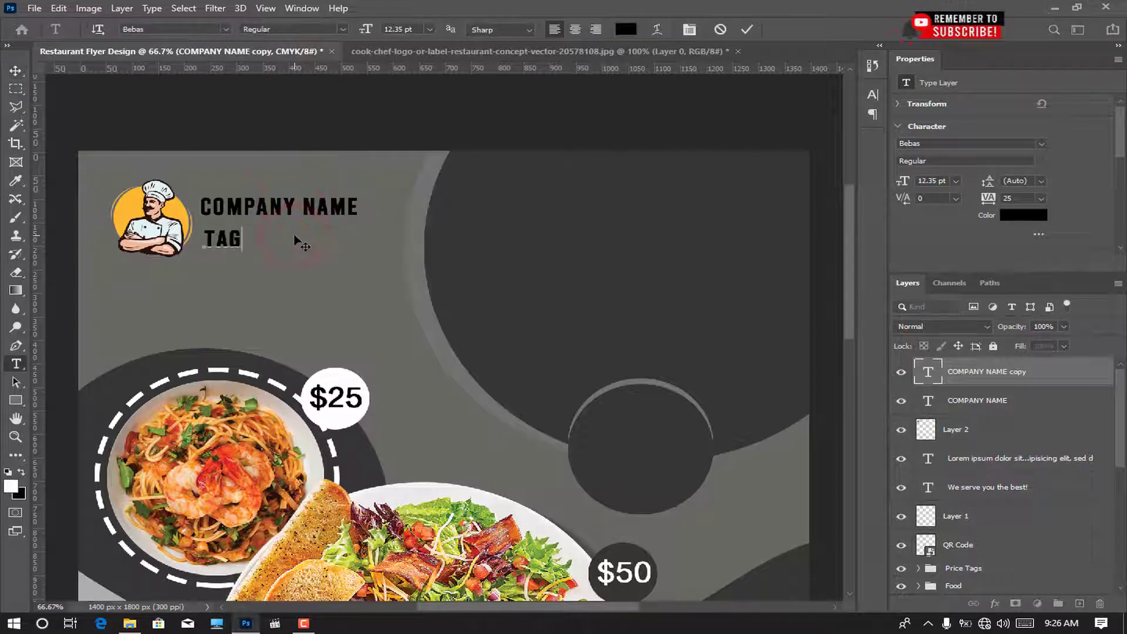
pyautogui.write(' GOES HERE')
pyautogui.moveTo(206, 241); pyautogui.dragTo(422, 237)
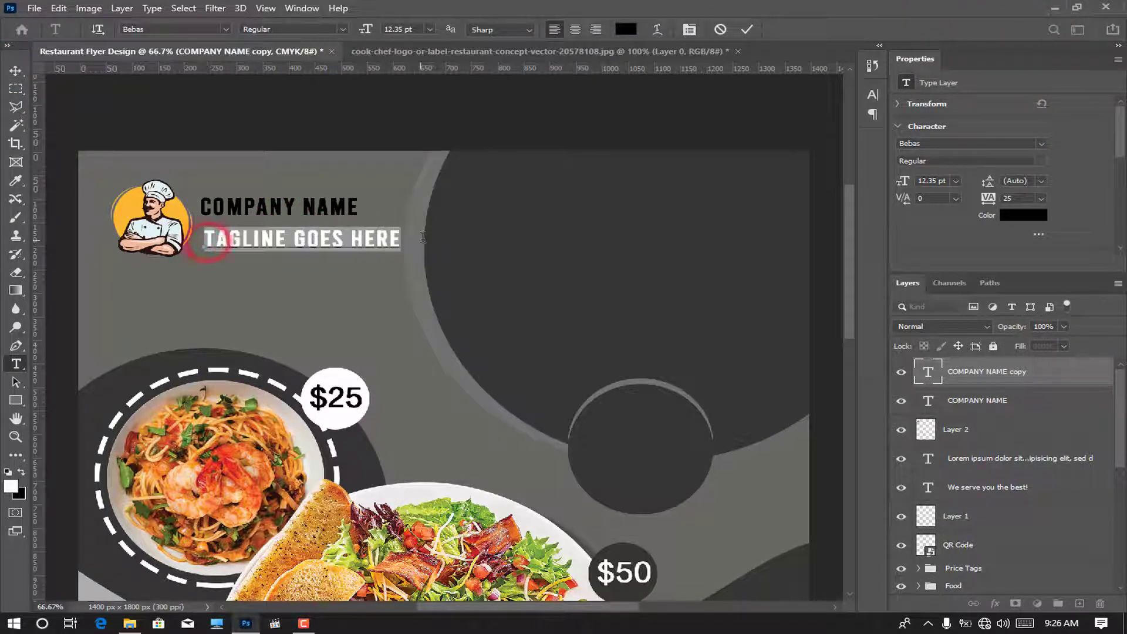
pyautogui.click(218, 29)
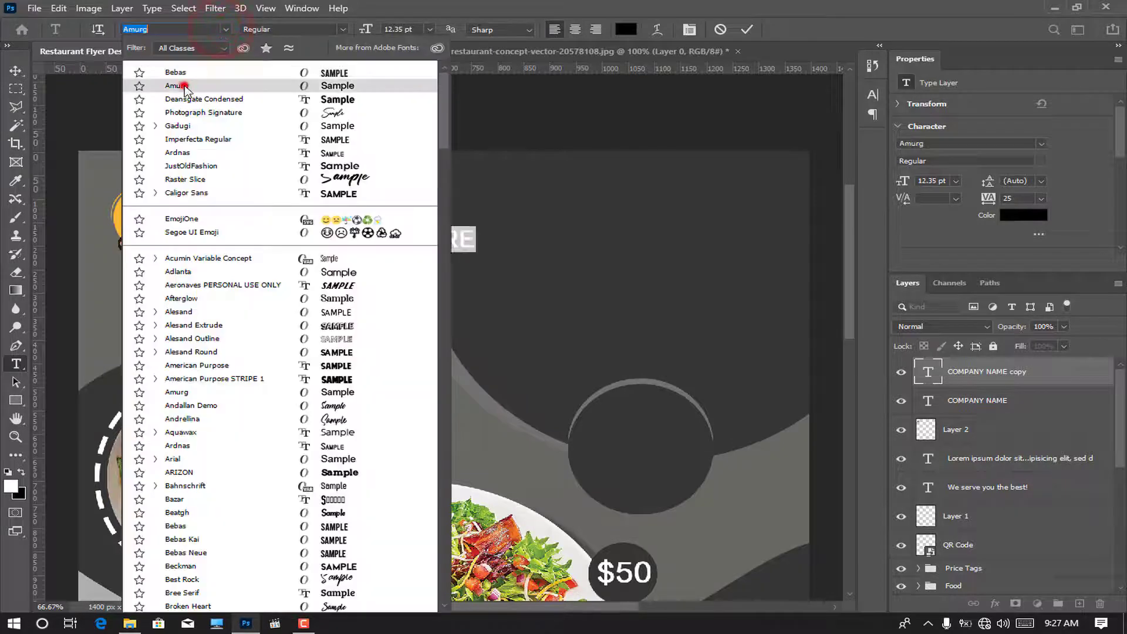
pyautogui.click(185, 88)
pyautogui.click(15, 70)
pyautogui.hotkey('ctrl', 't')
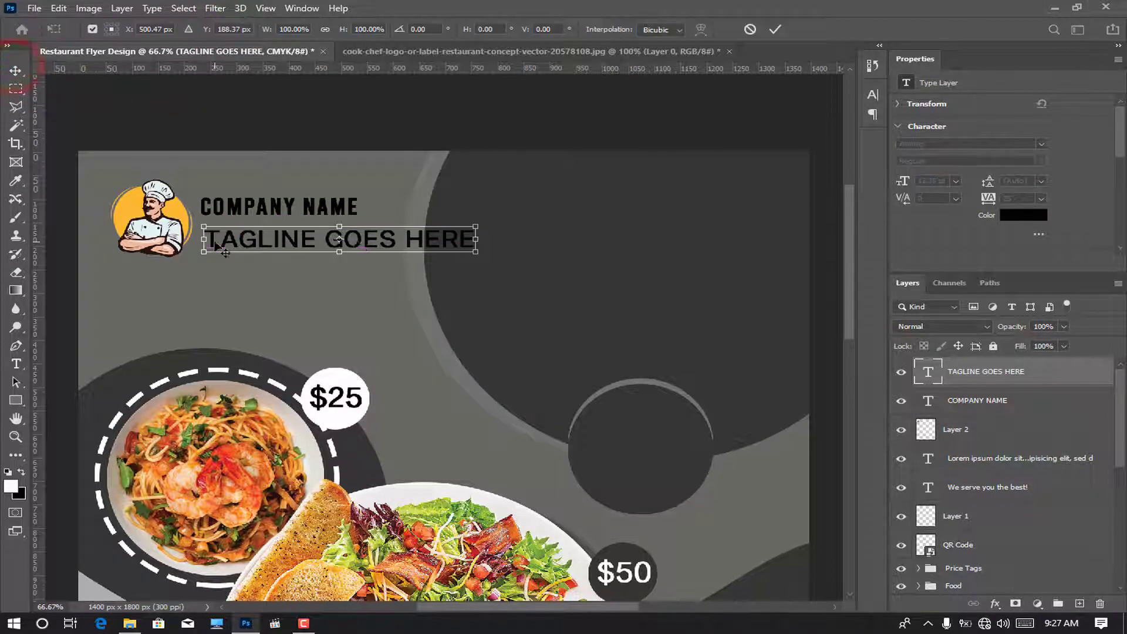
pyautogui.moveTo(478, 220); pyautogui.dragTo(336, 226)
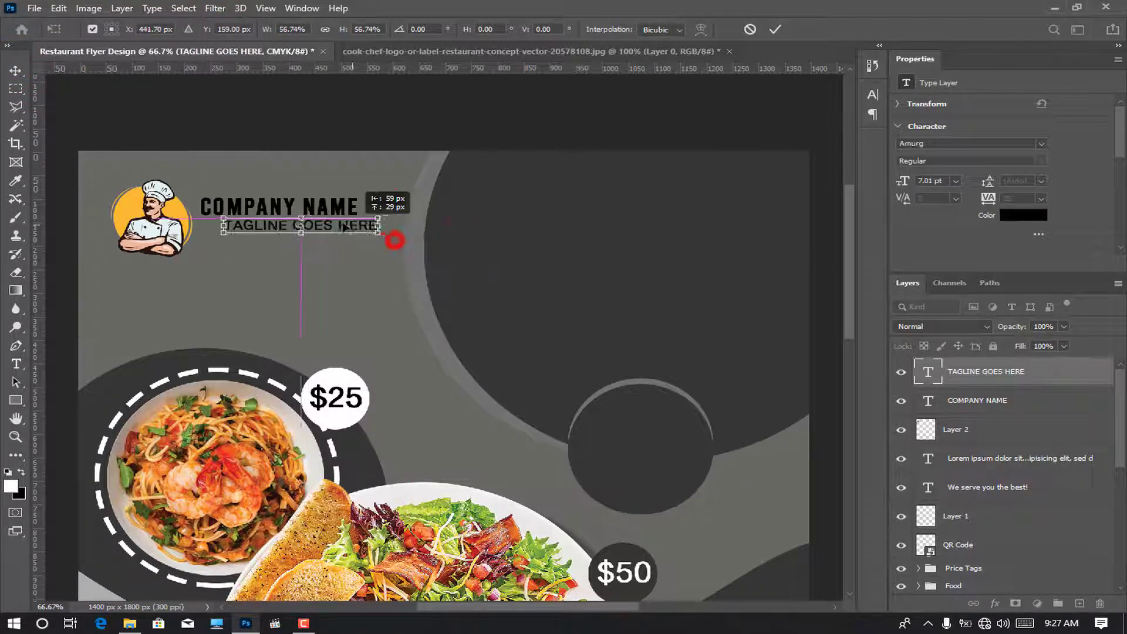
pyautogui.press('Return')
pyautogui.scroll(-5, 353, 223)
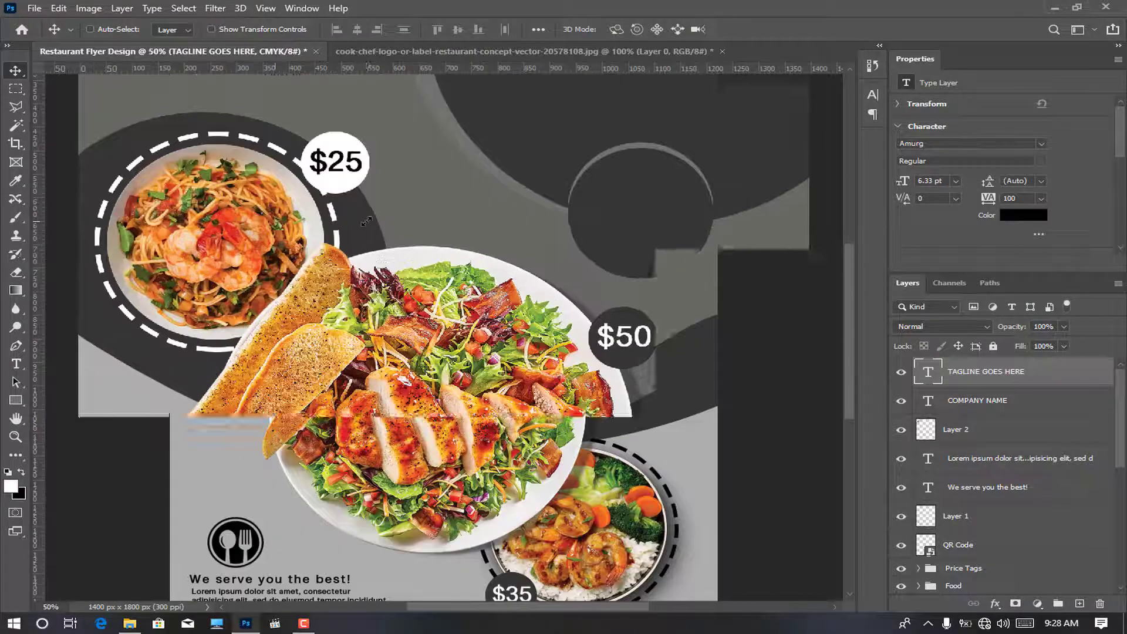
# - Duplicate the Lorem ipsum body text and position the copy under the tagline
pyautogui.moveTo(849, 290); pyautogui.dragTo(848, 178)
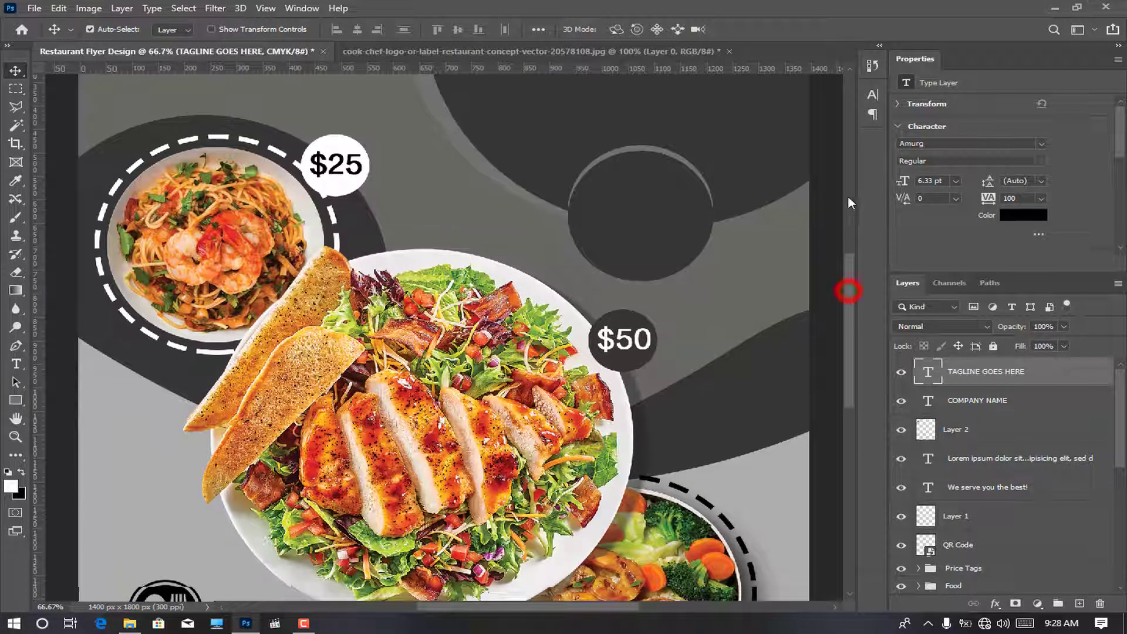
pyautogui.click(956, 459)
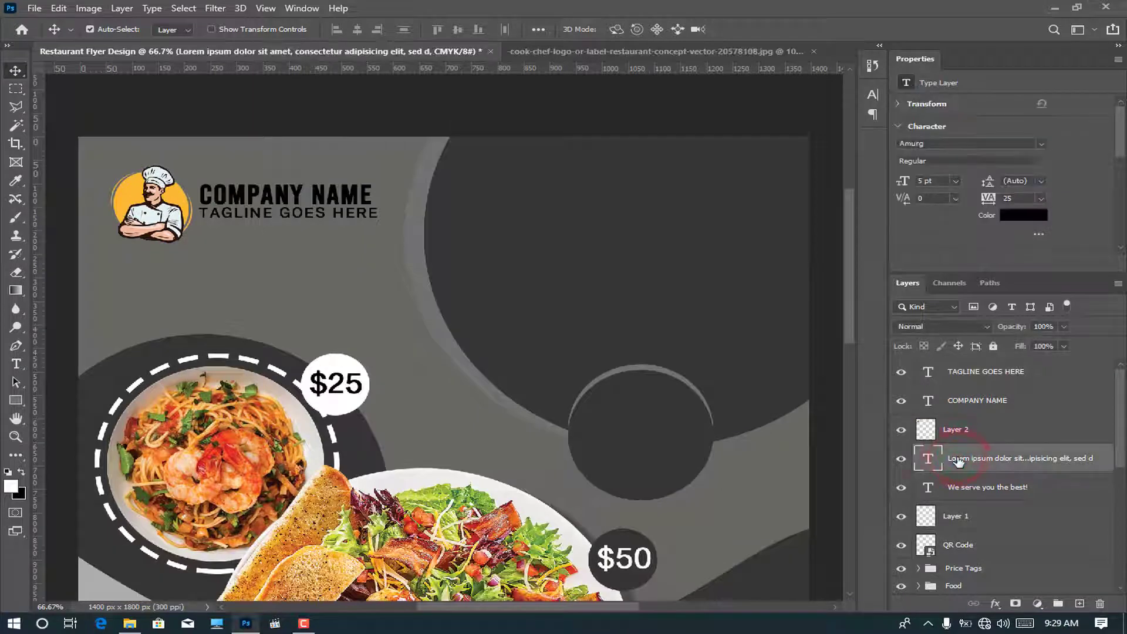
pyautogui.hotkey('ctrl', 'j')
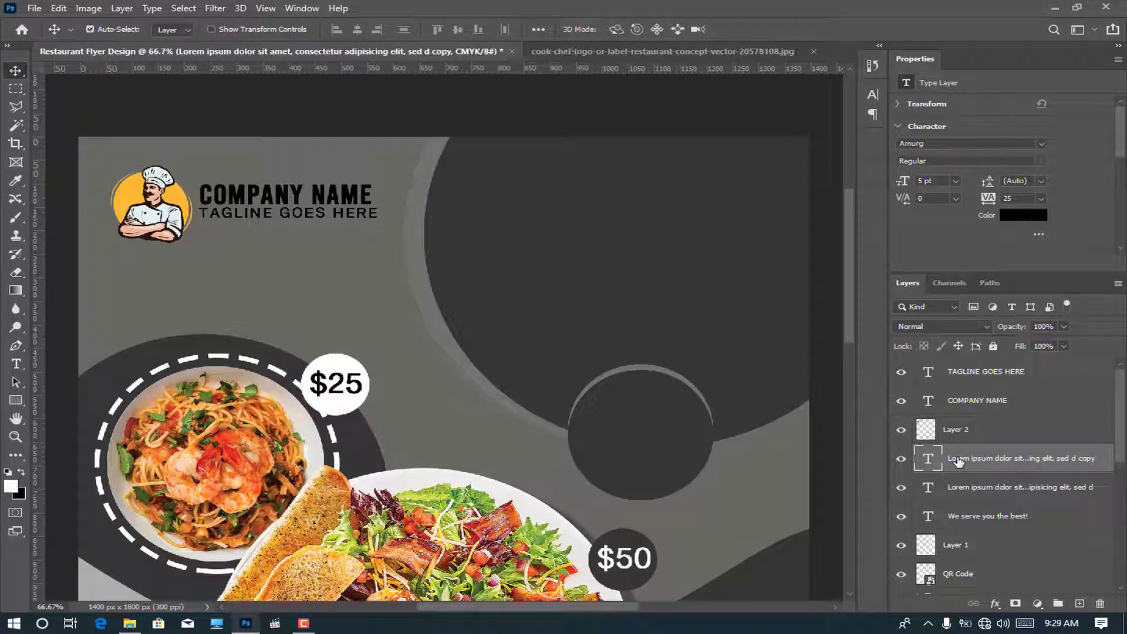
pyautogui.moveTo(850, 322); pyautogui.dragTo(850, 477)
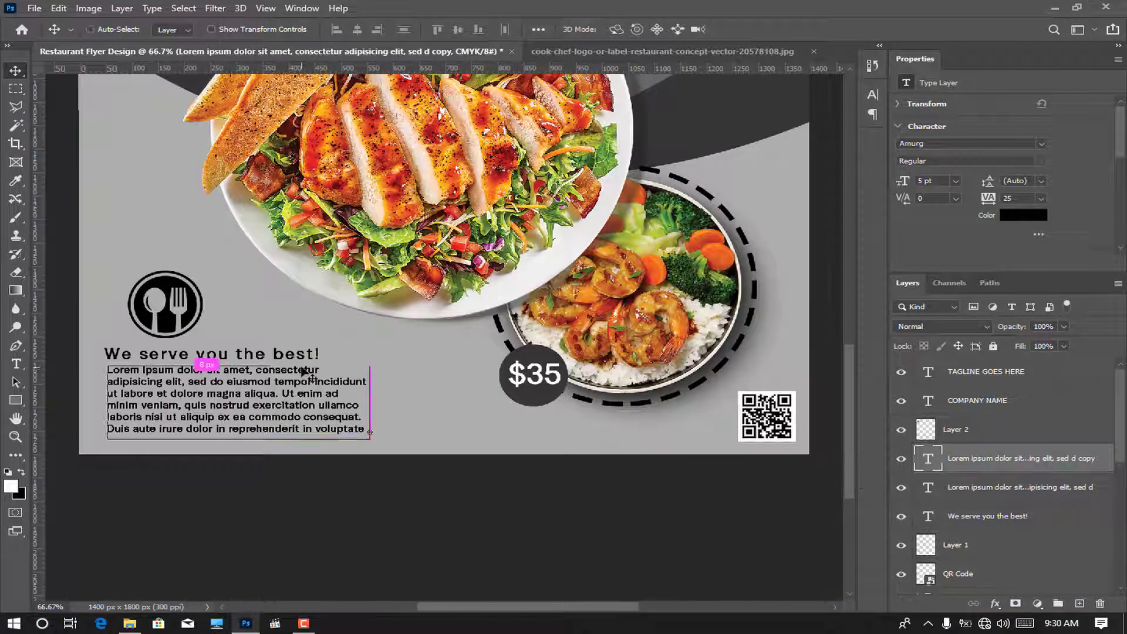
pyautogui.hotkey('ctrl', '-')
pyautogui.hotkey('ctrl', '0')
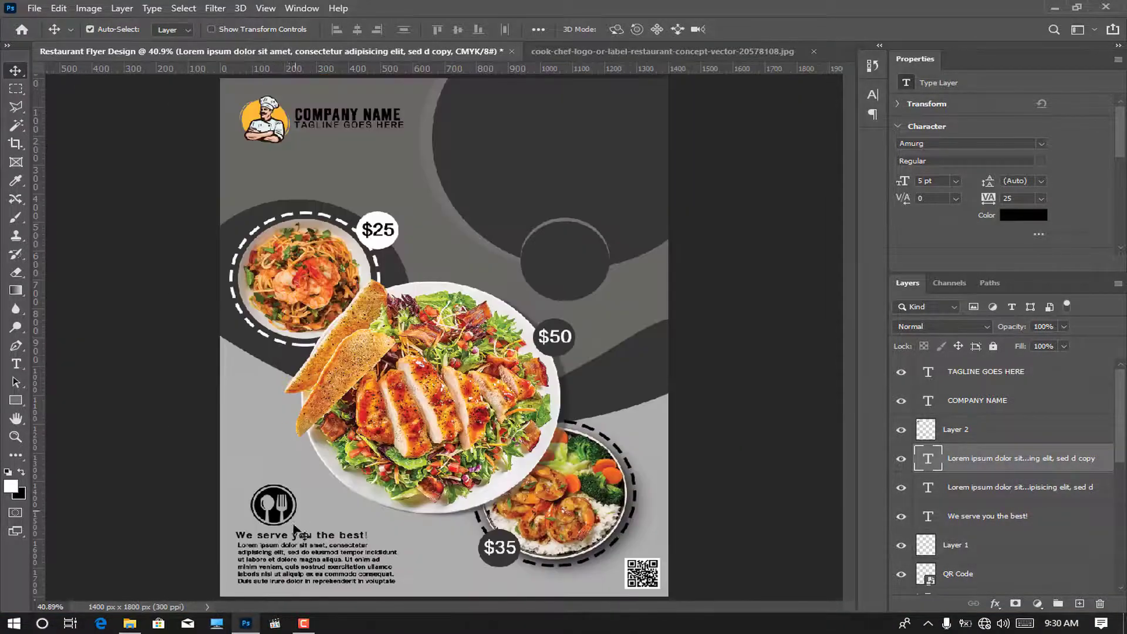
pyautogui.moveTo(296, 555); pyautogui.dragTo(307, 164)
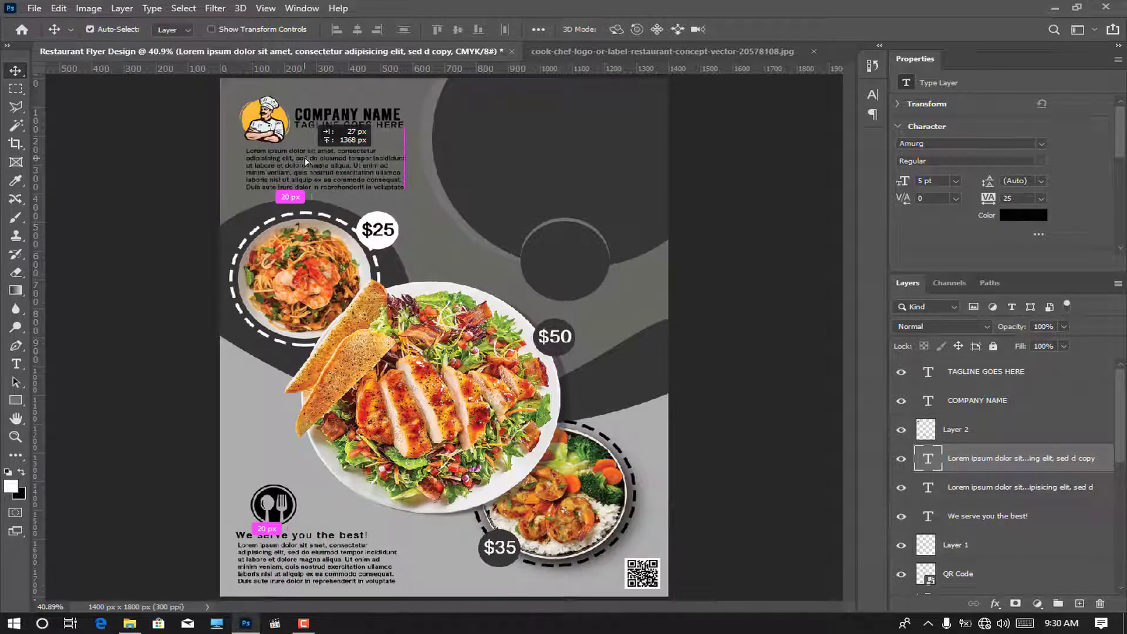
pyautogui.moveTo(307, 164); pyautogui.dragTo(304, 158)
pyautogui.hotkey('ctrl', '+')
pyautogui.hotkey('ctrl', '+')
pyautogui.scroll(3, 304, 157)
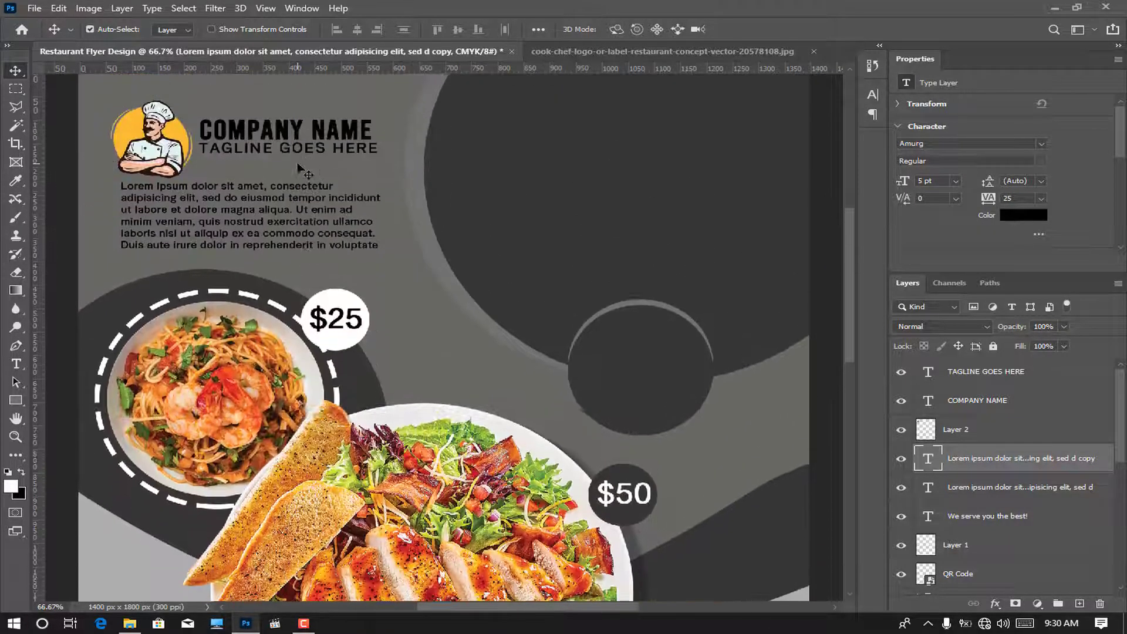
pyautogui.moveTo(232, 199)
pyautogui.mouseDown()
pyautogui.moveTo(214, 204)
pyautogui.moveTo(229, 204)
pyautogui.mouseUp()
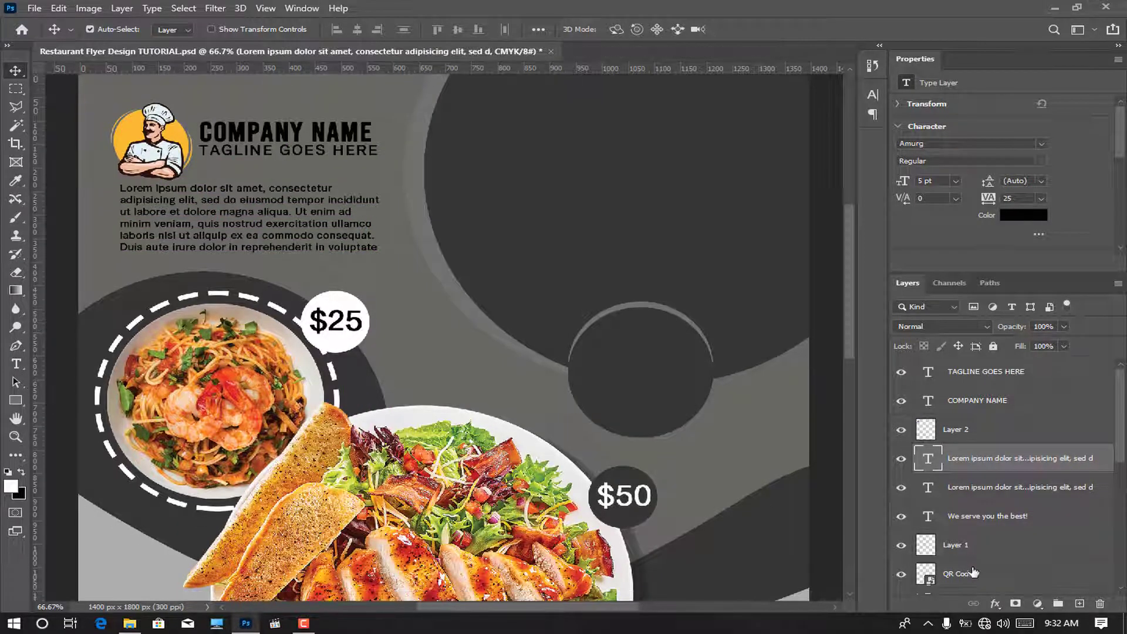
# - Group the logo and heading layers as Logo and collapse the Main Design group
pyautogui.scroll(-3, 973, 528)
pyautogui.click(963, 493)
pyautogui.scroll(3, 963, 493)
pyautogui.keyDown('shift'); pyautogui.click(976, 371); pyautogui.keyUp('shift')
pyautogui.hotkey('ctrl', 'g')
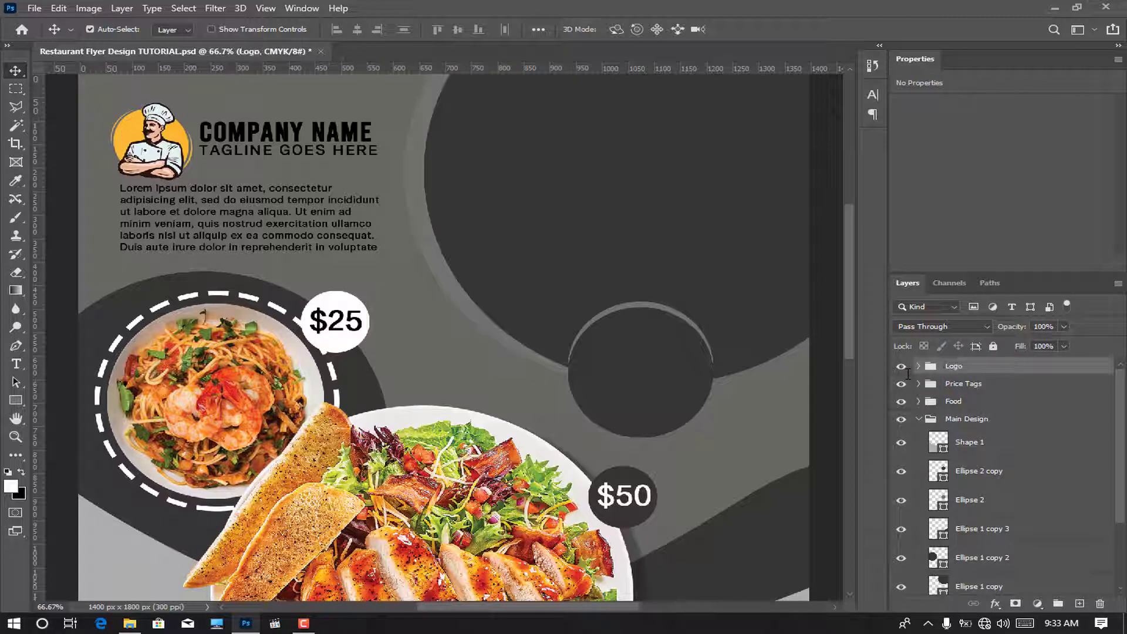
pyautogui.click(919, 419)
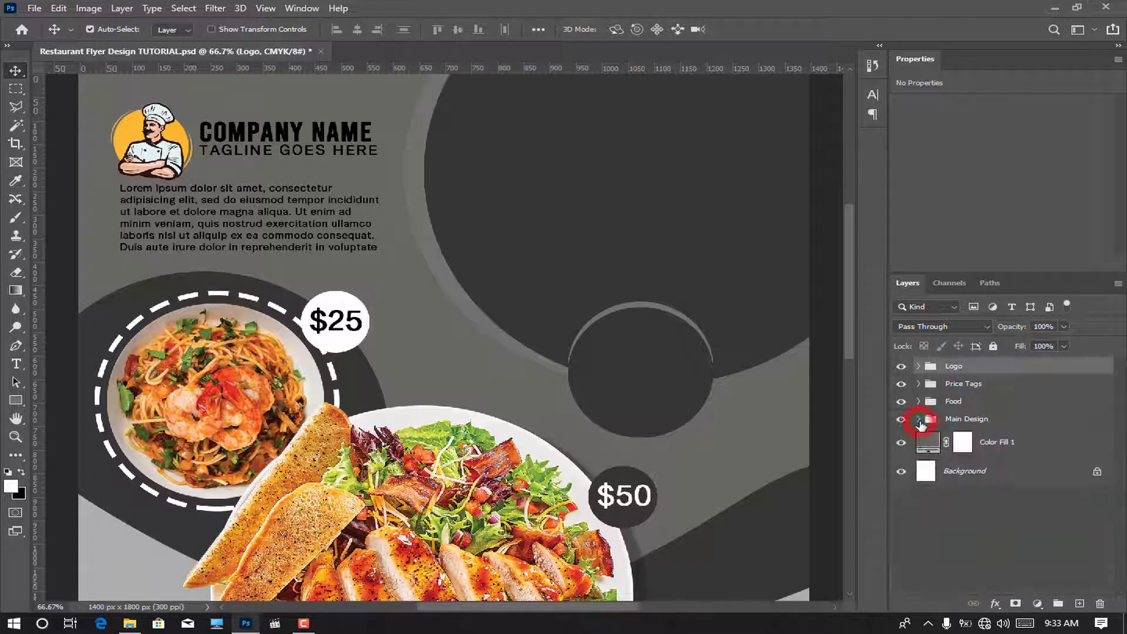
# - Type WESTHILLS in white inside the top dark circle
pyautogui.click(16, 364)
pyautogui.click(626, 29)
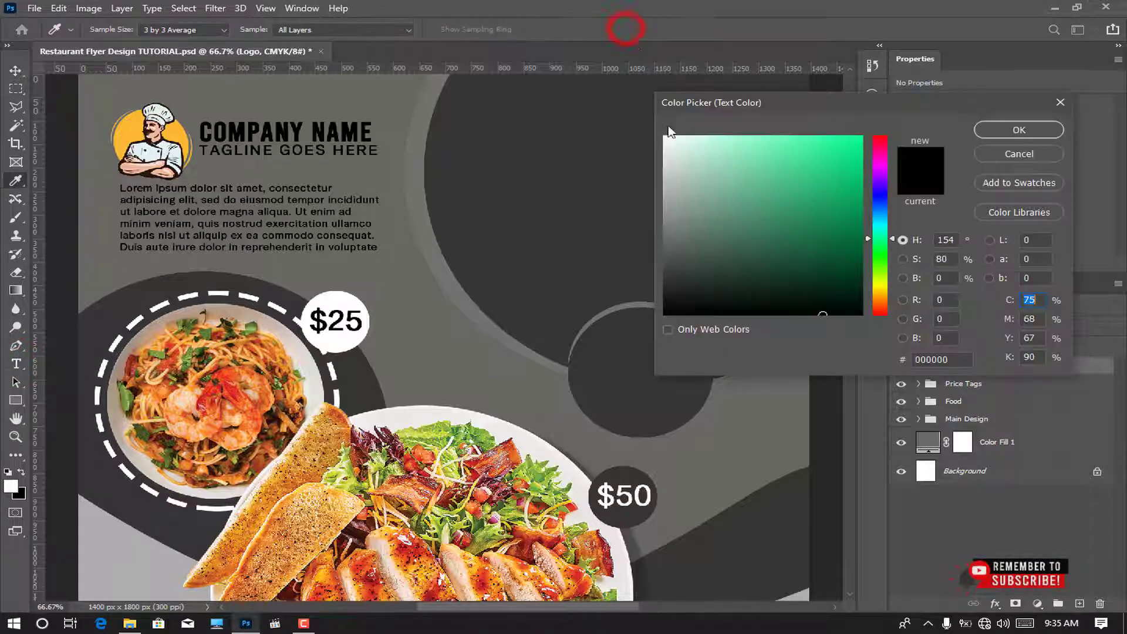
pyautogui.click(675, 143)
pyautogui.click(1017, 129)
pyautogui.click(510, 157)
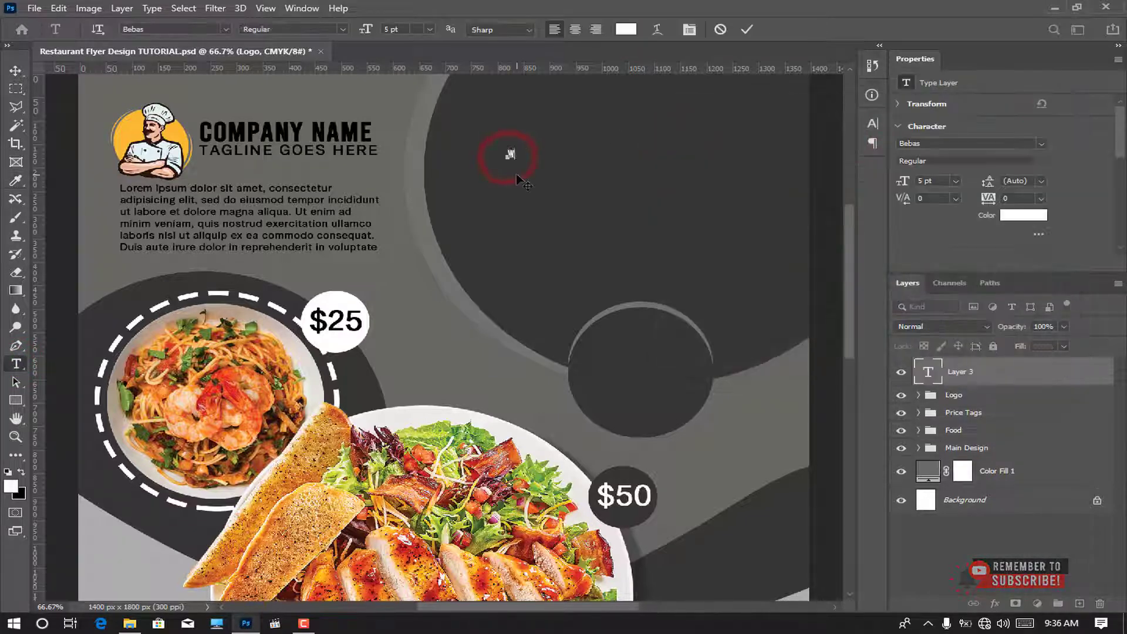
pyautogui.write('WESTHILLS')
pyautogui.click(748, 29)
pyautogui.press('v')
# - Enlarge WESTHILLS across the circle and widen its letter spacing to 50
pyautogui.hotkey('ctrl', 't')
pyautogui.moveTo(554, 154)
pyautogui.mouseDown()
pyautogui.moveTo(603, 147)
pyautogui.moveTo(691, 217)
pyautogui.mouseUp()
pyautogui.press('Return')
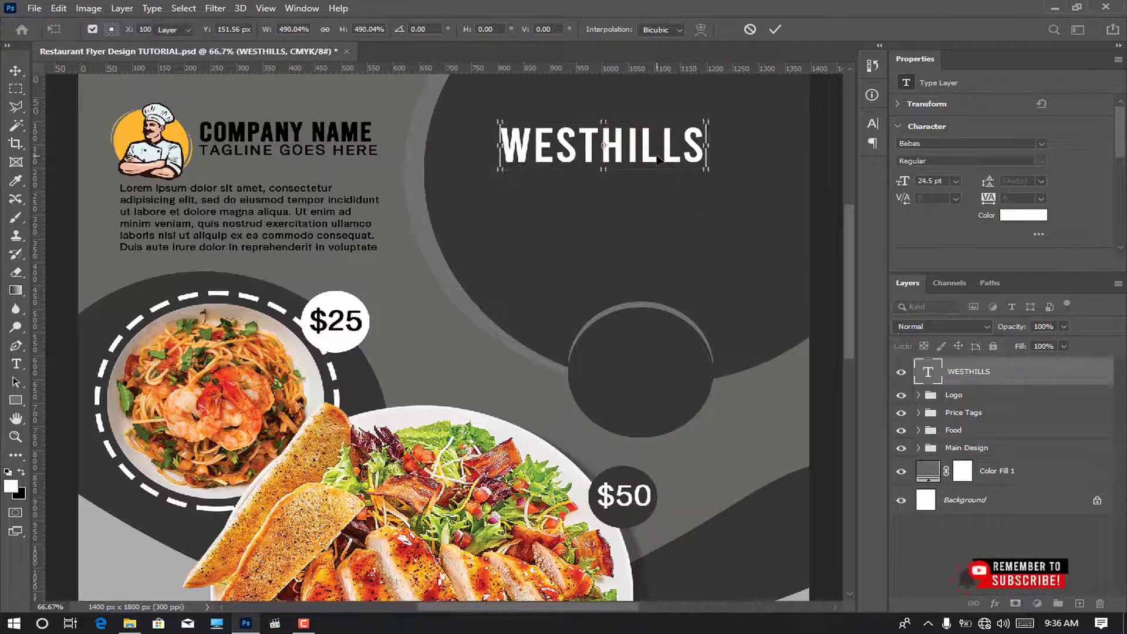
pyautogui.click(1041, 176)
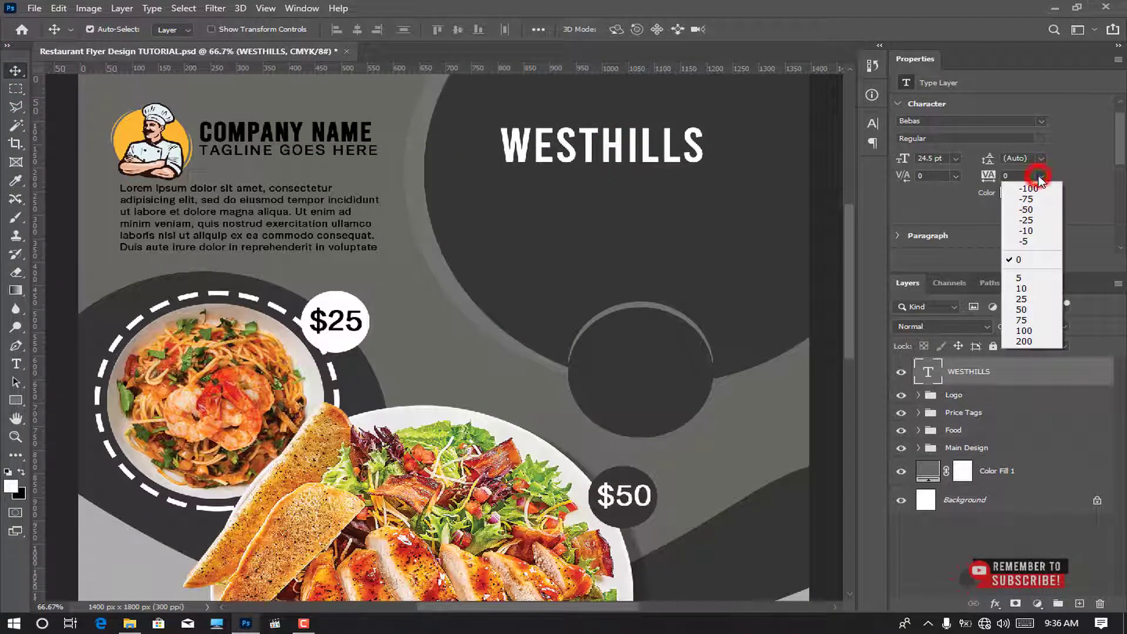
pyautogui.click(1033, 312)
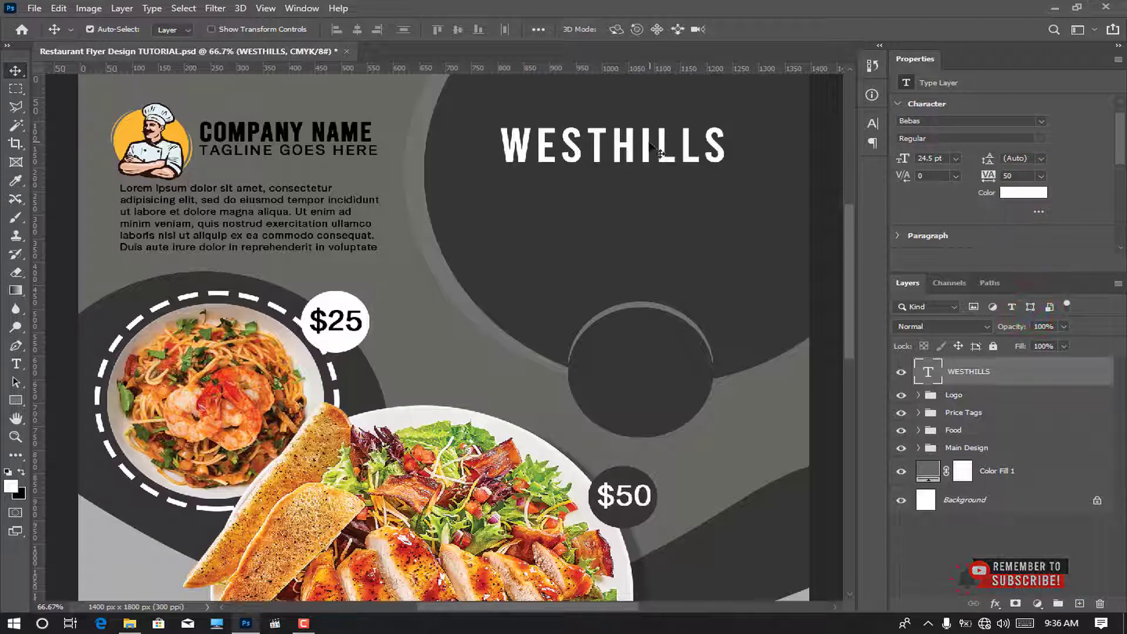
# - Duplicate it as a RESTAURANT line in Caligor Sans with letter spacing 0
pyautogui.moveTo(662, 154)
pyautogui.mouseDown()
pyautogui.moveTo(673, 136)
pyautogui.moveTo(645, 191)
pyautogui.mouseUp()
pyautogui.doubleClick(645, 191)
pyautogui.write('RE')
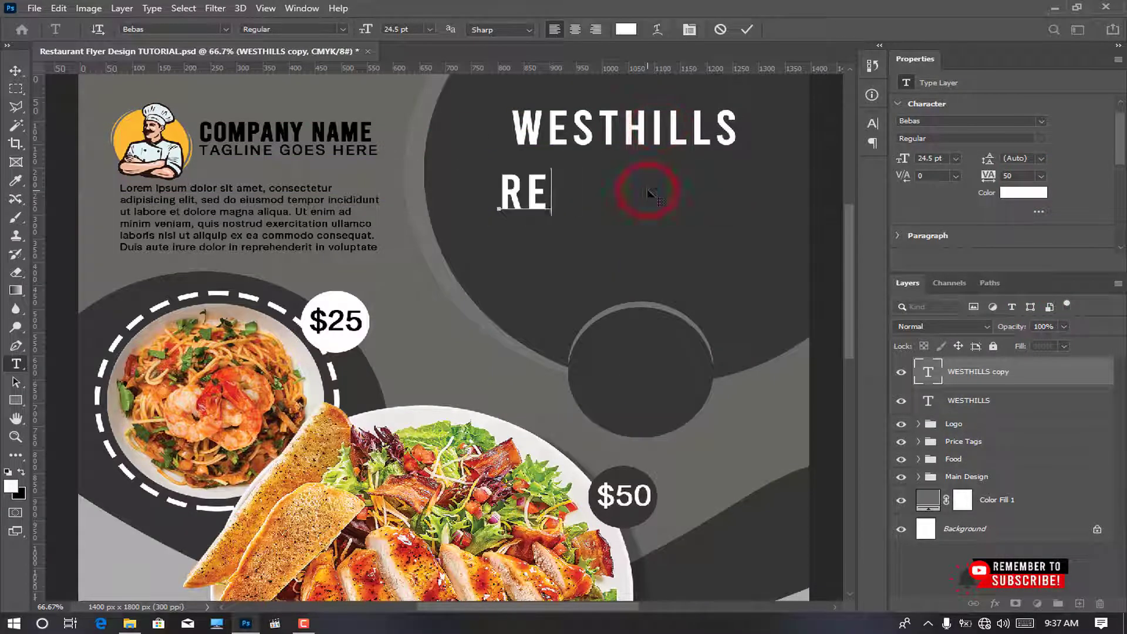
pyautogui.write('STAUT')
pyautogui.write('NT')
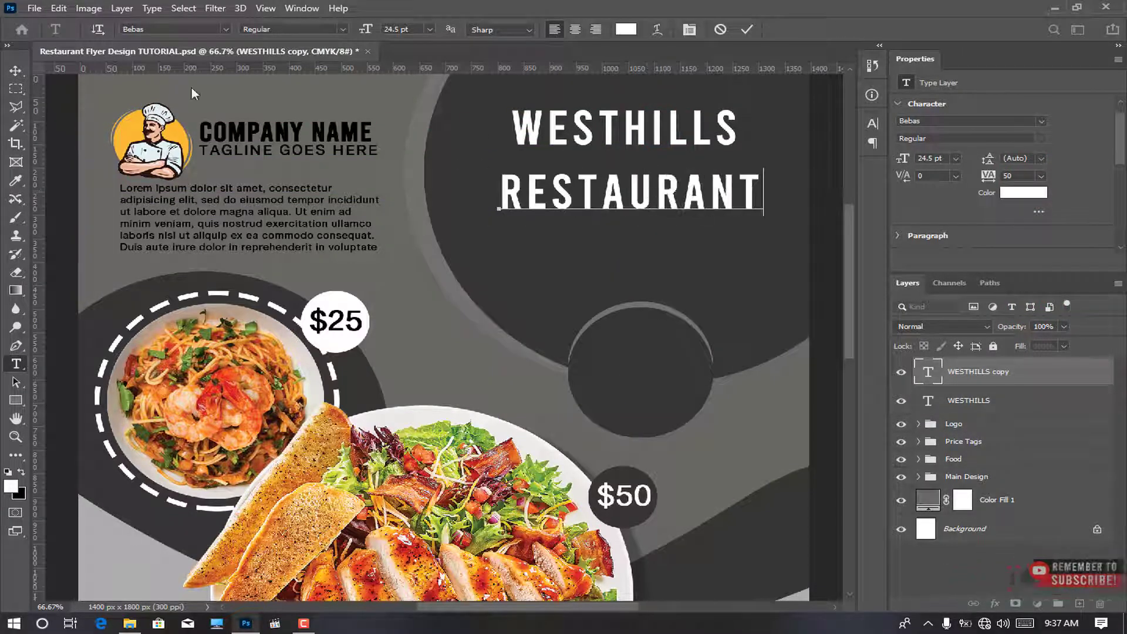
pyautogui.hotkey('ctrl', 'Return')
pyautogui.press('v')
pyautogui.doubleClick(512, 199)
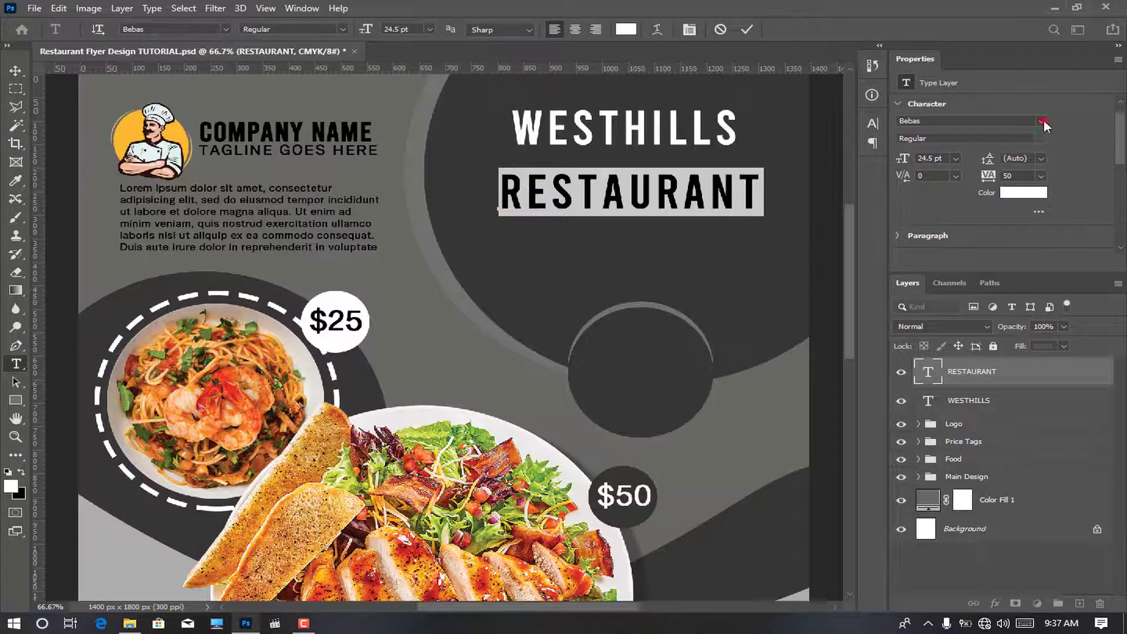
pyautogui.click(1042, 121)
pyautogui.click(904, 294)
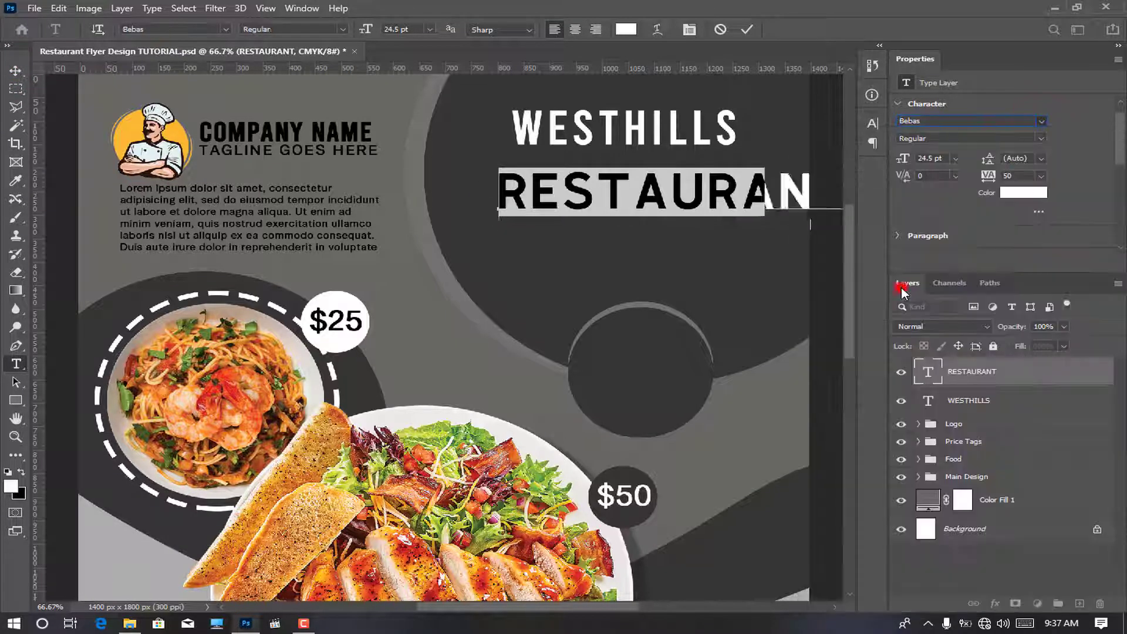
pyautogui.click(1041, 175)
pyautogui.click(1018, 260)
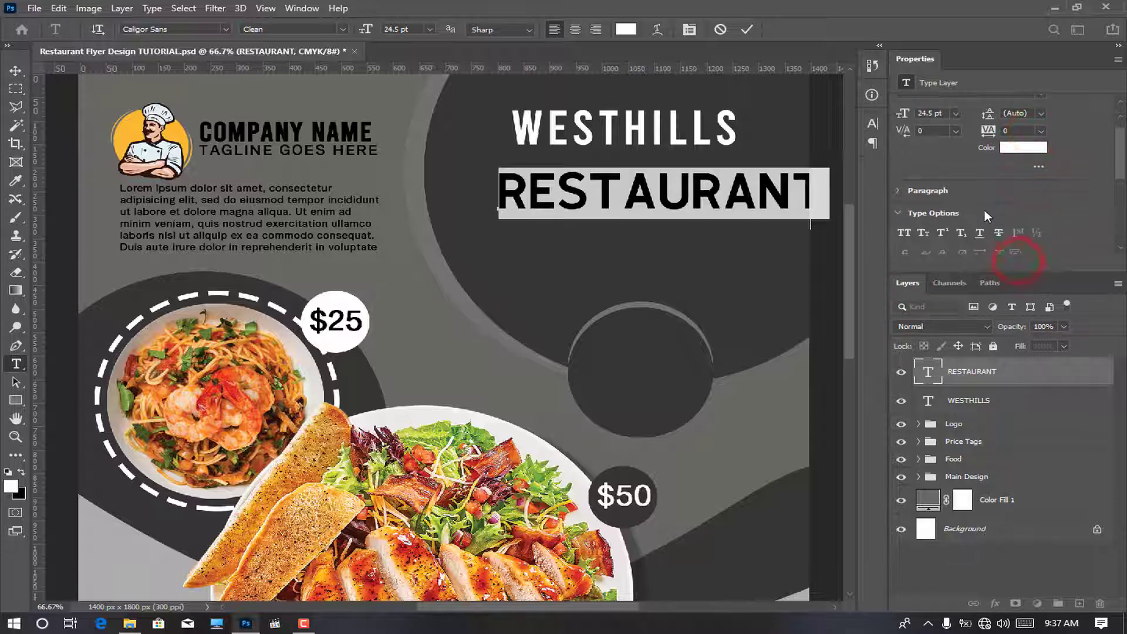
pyautogui.click(15, 70)
# - Place RESTAURANT just below WESTHILLS, shrink it to match the width, and colour it black
pyautogui.moveTo(640, 194); pyautogui.dragTo(607, 183)
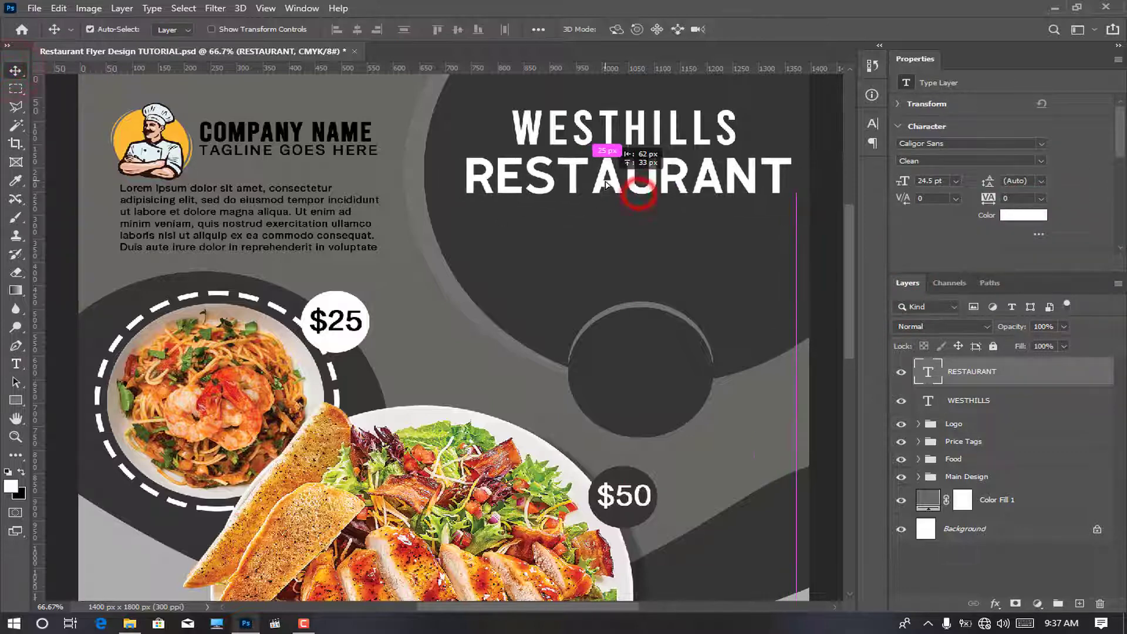
pyautogui.hotkey('ctrl', 't')
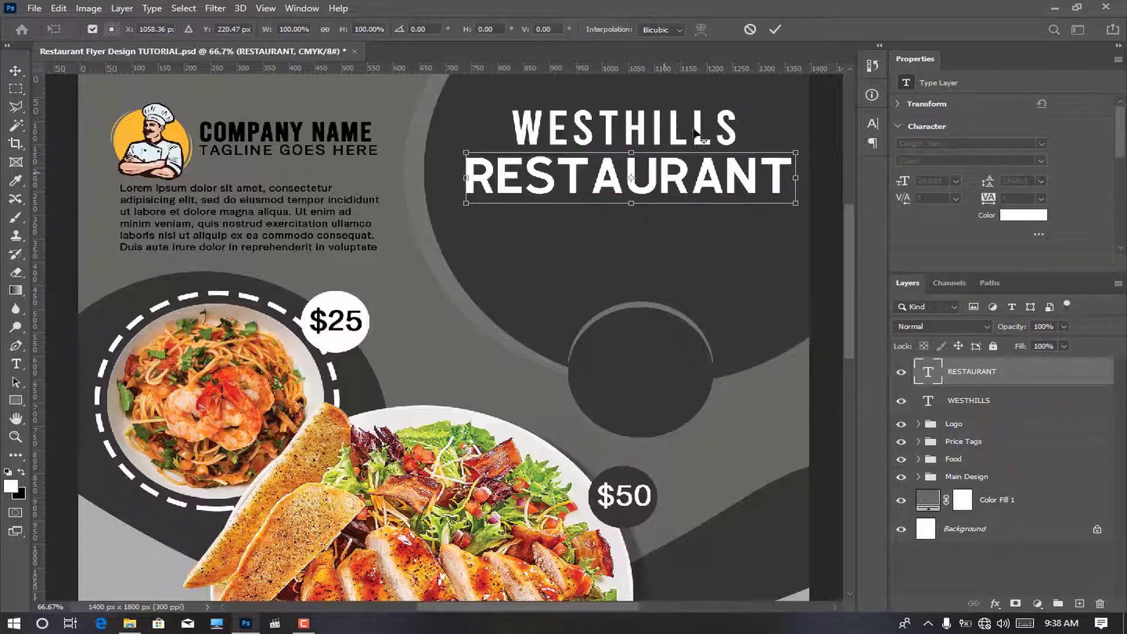
pyautogui.moveTo(796, 152); pyautogui.dragTo(785, 155)
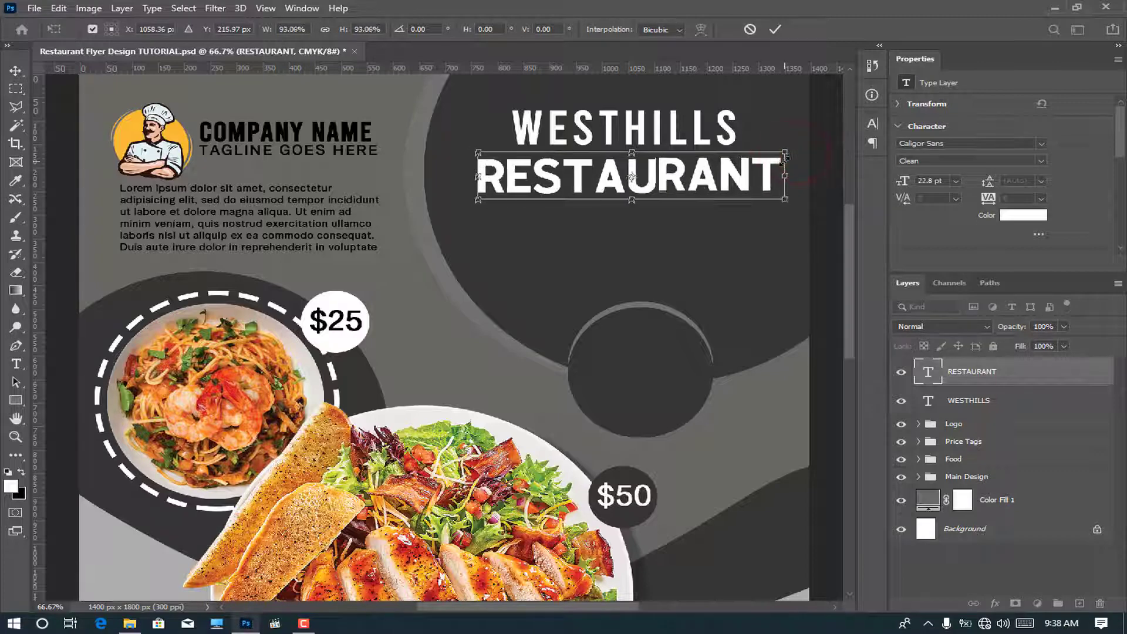
pyautogui.press('Return')
pyautogui.click(1008, 216)
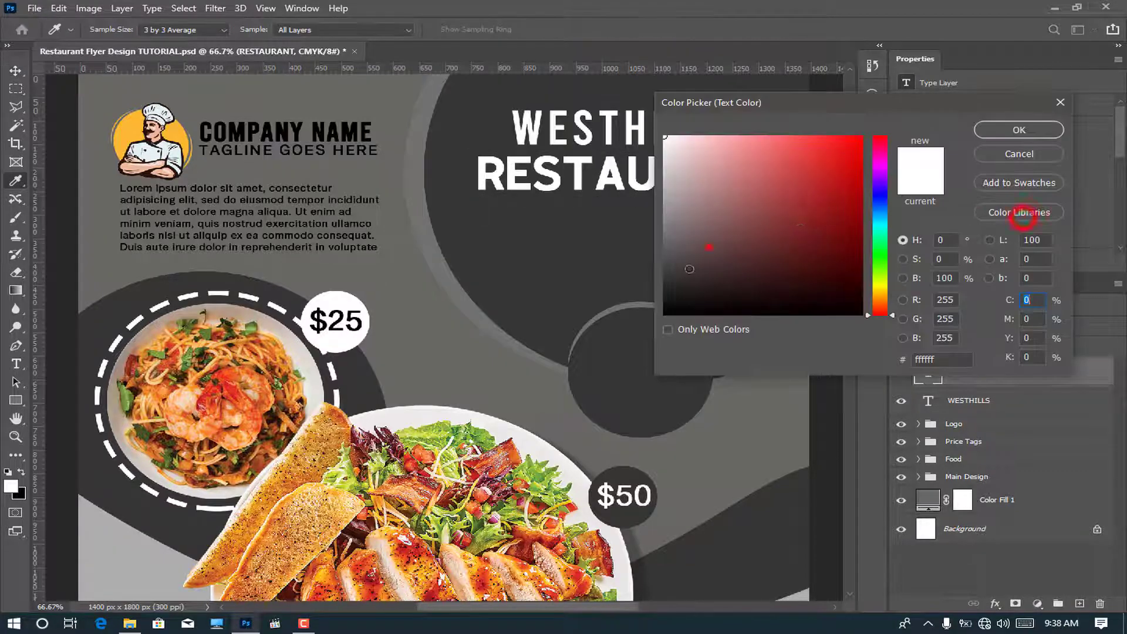
pyautogui.click(710, 235)
pyautogui.click(1019, 129)
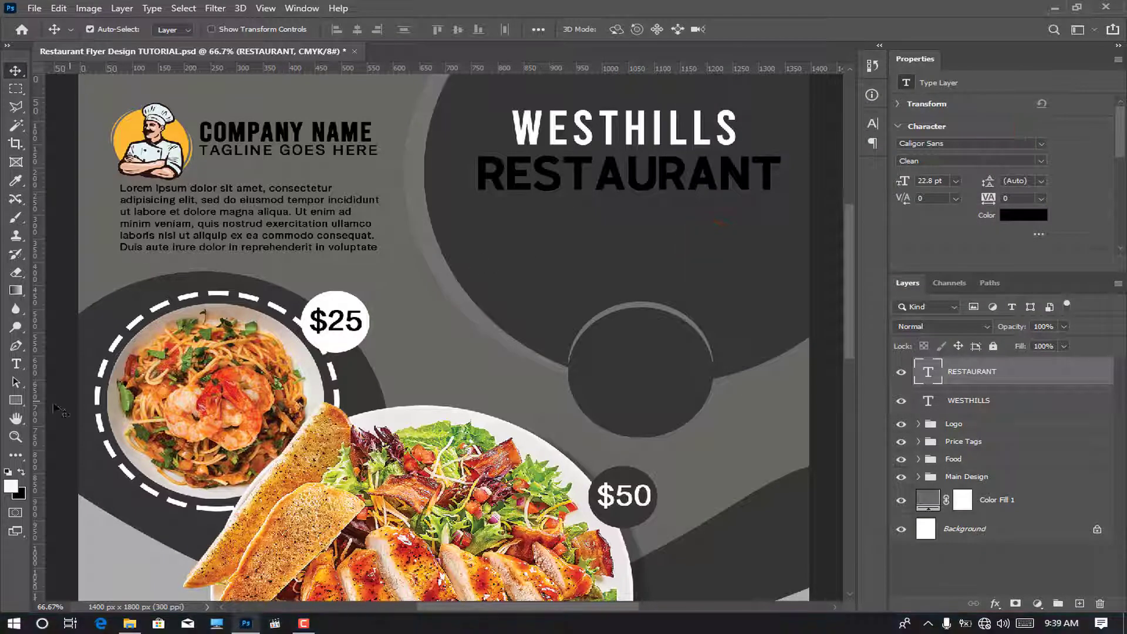
pyautogui.click(16, 401)
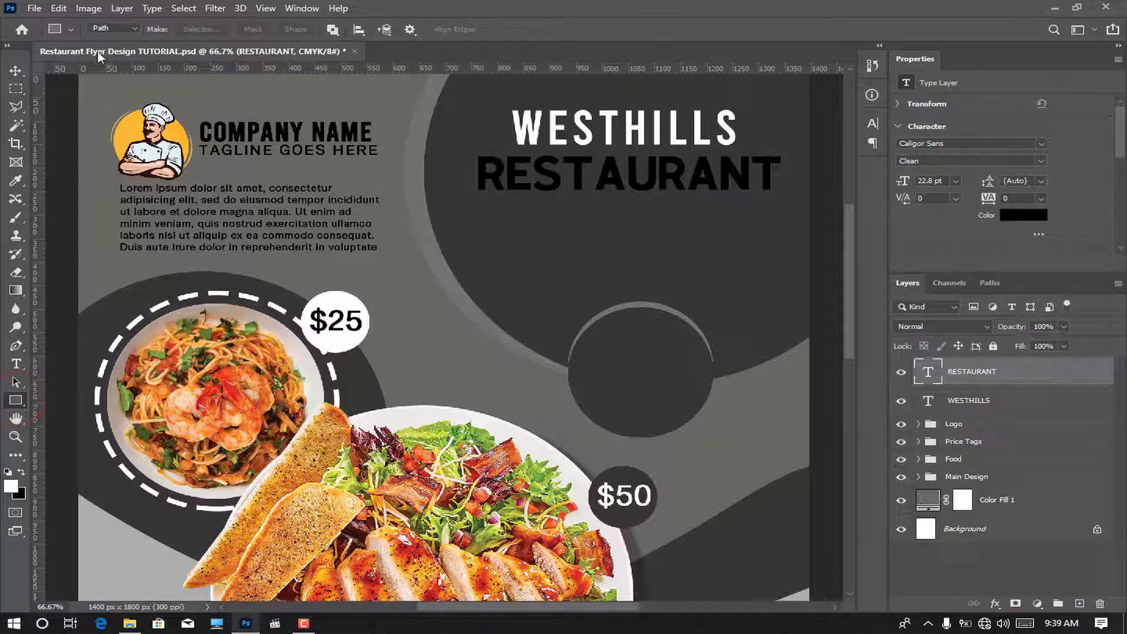
# - Switch the Rectangle tool's mode from Path to Shape
pyautogui.click(117, 28)
pyautogui.click(117, 41)
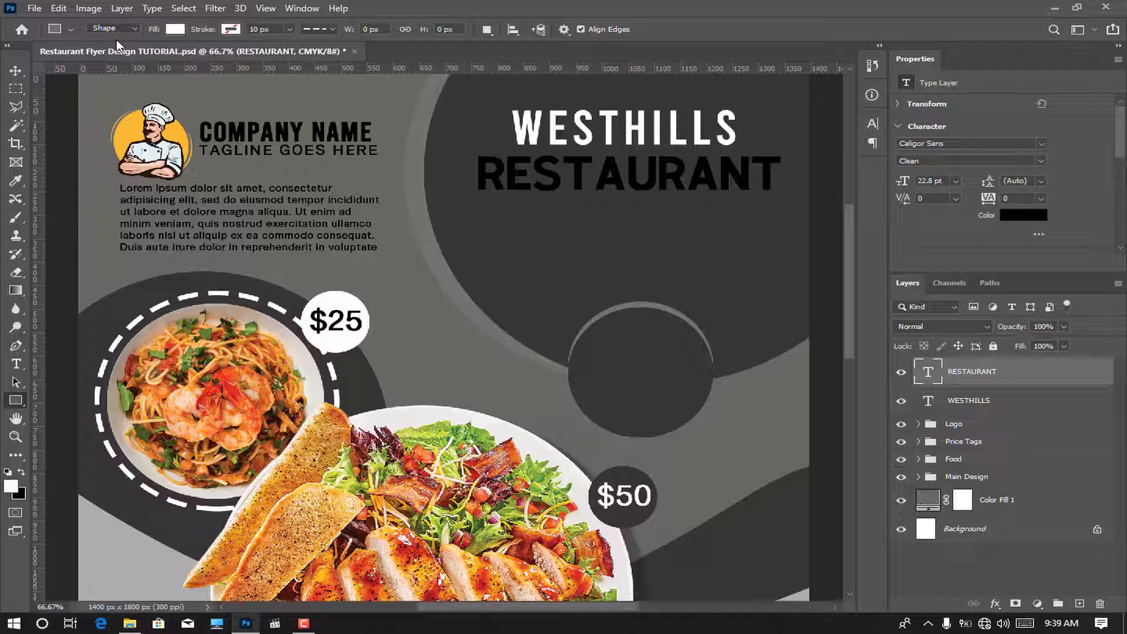
# - Set the rectangle fill colour to grey hex 676665
pyautogui.click(176, 30)
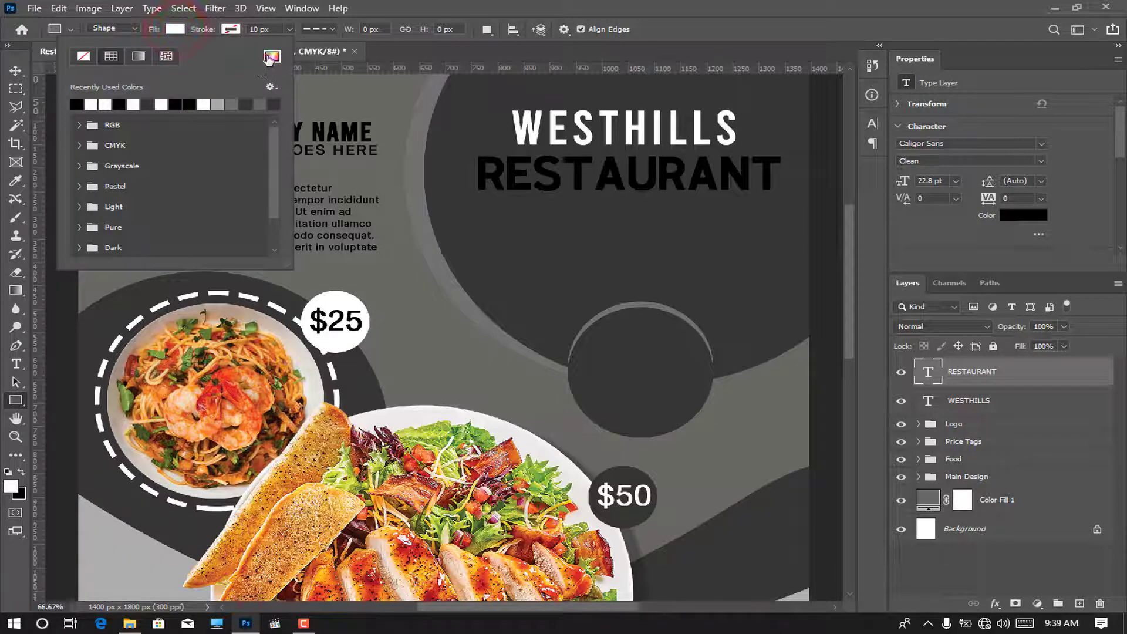
pyautogui.click(271, 57)
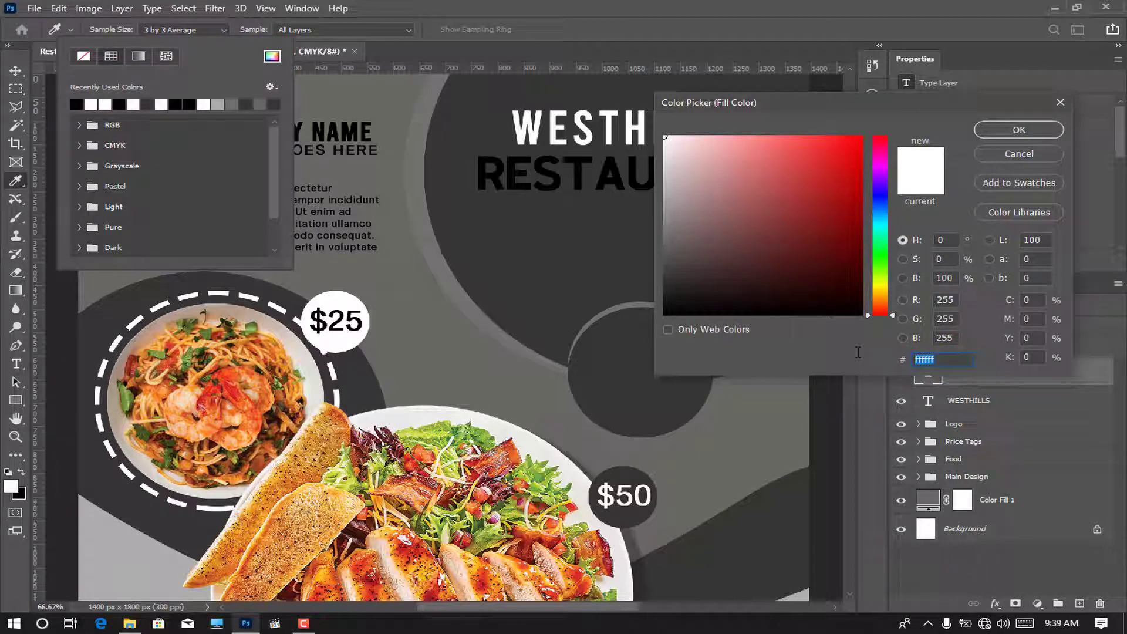
pyautogui.write('676665')
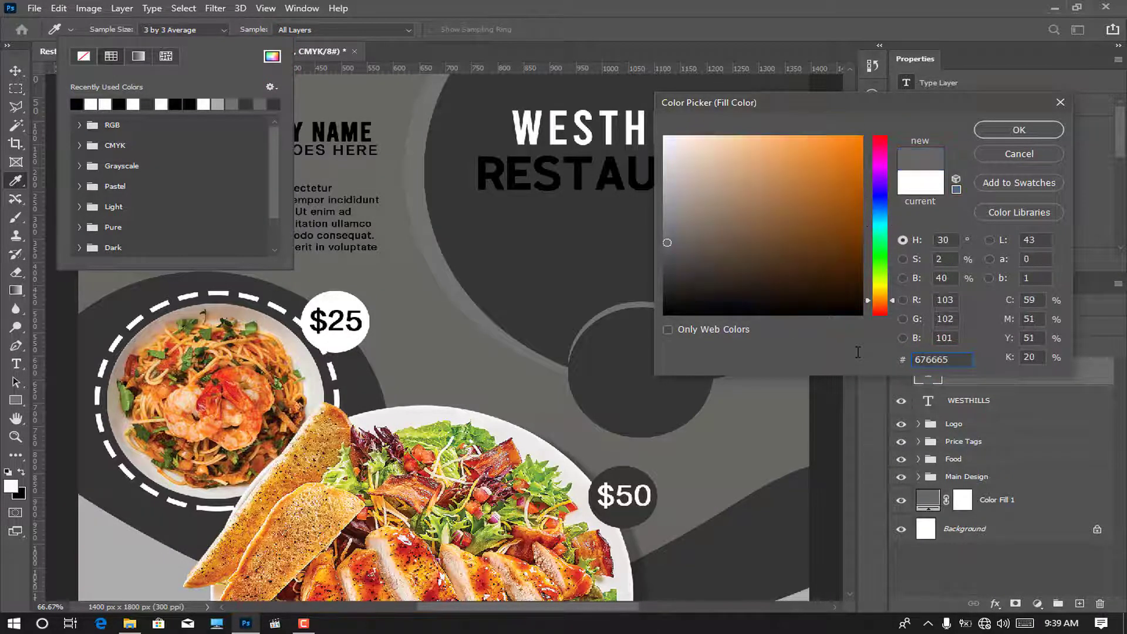
pyautogui.click(1008, 128)
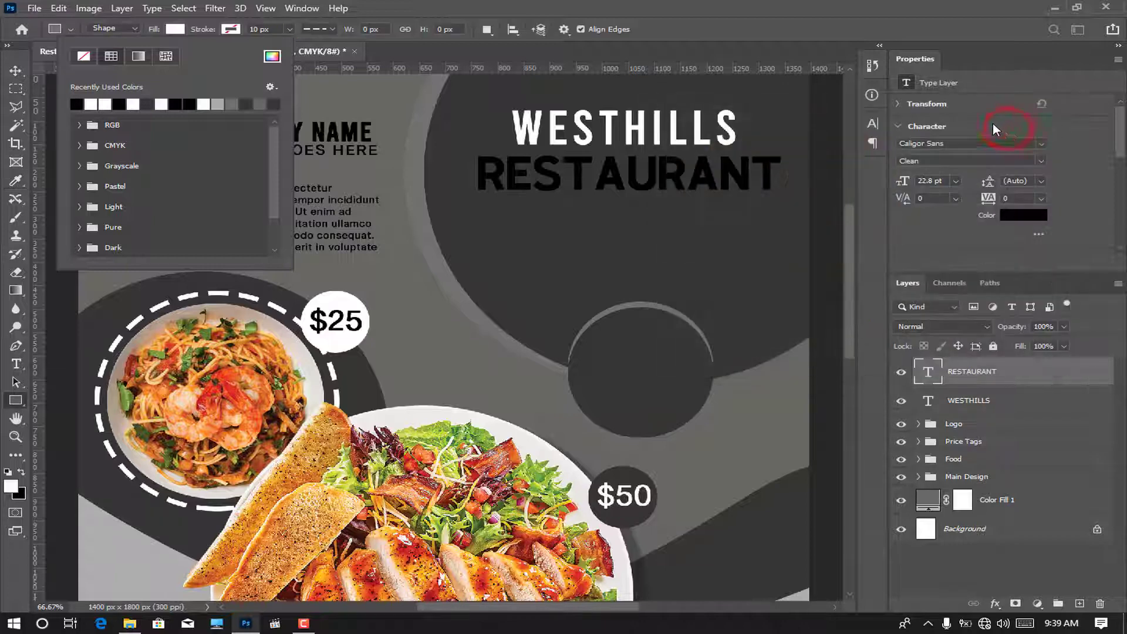
pyautogui.click(796, 27)
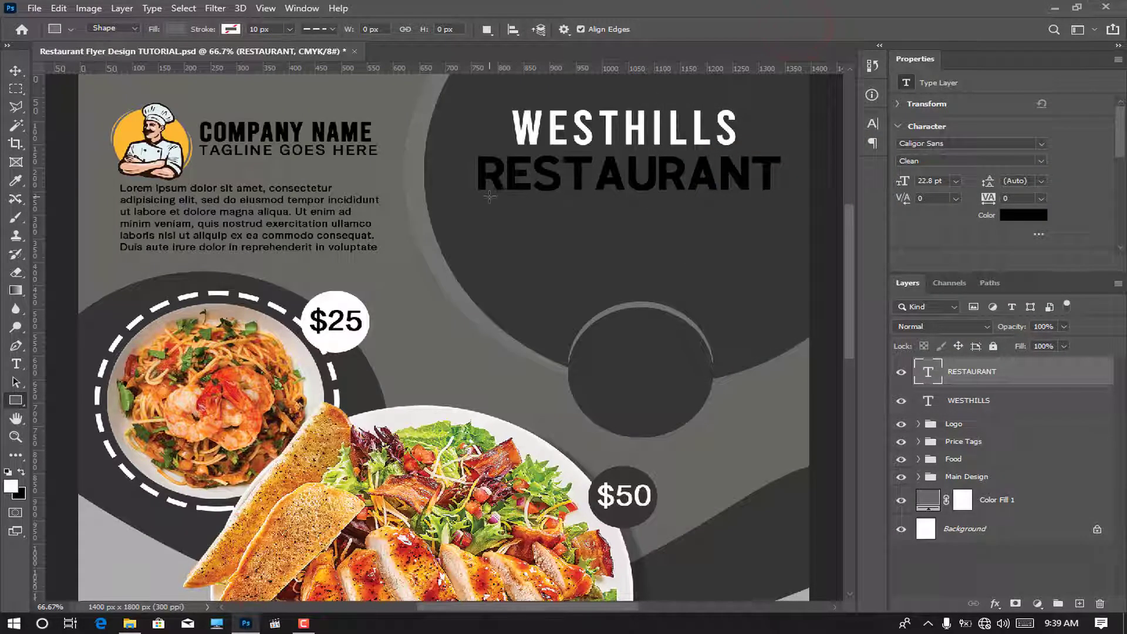
# - Draw a rectangle under RESTAURANT with corner radius 100, then scale it down slightly
pyautogui.moveTo(487, 200); pyautogui.dragTo(761, 232)
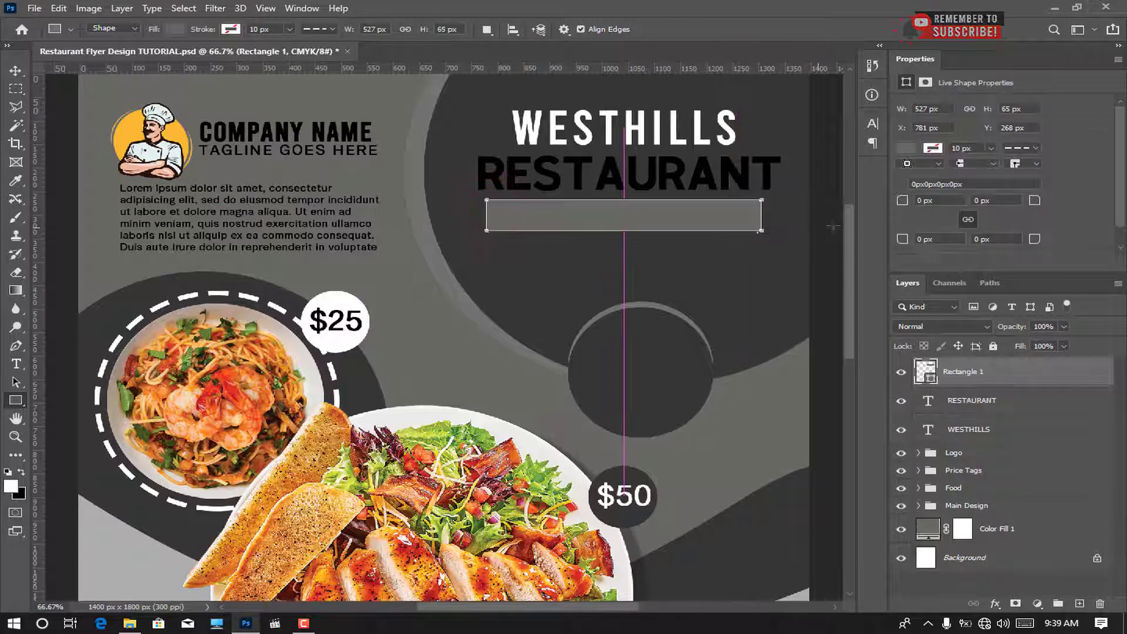
pyautogui.write('100')
pyautogui.press('Return')
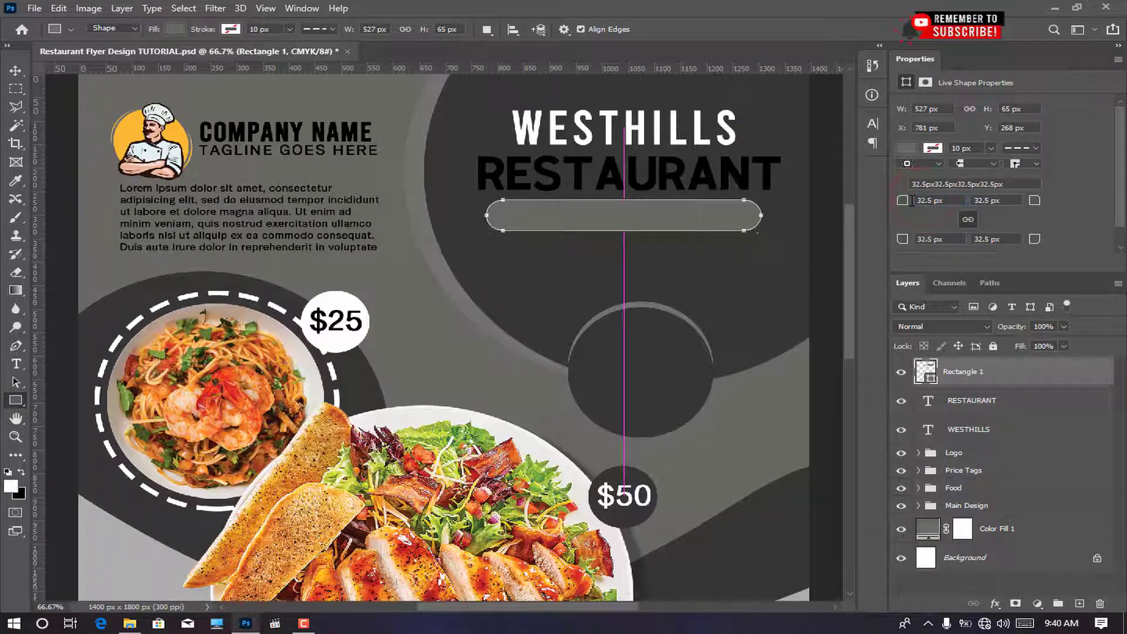
pyautogui.click(16, 71)
pyautogui.click(553, 221)
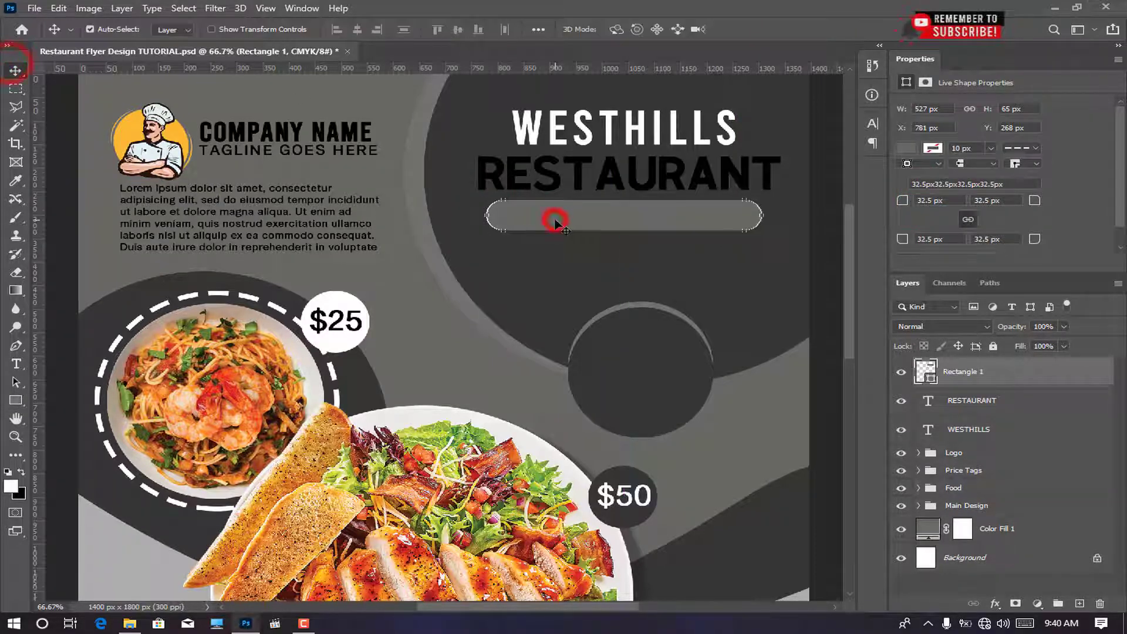
pyautogui.hotkey('ctrl', 't')
pyautogui.moveTo(762, 200); pyautogui.dragTo(694, 216)
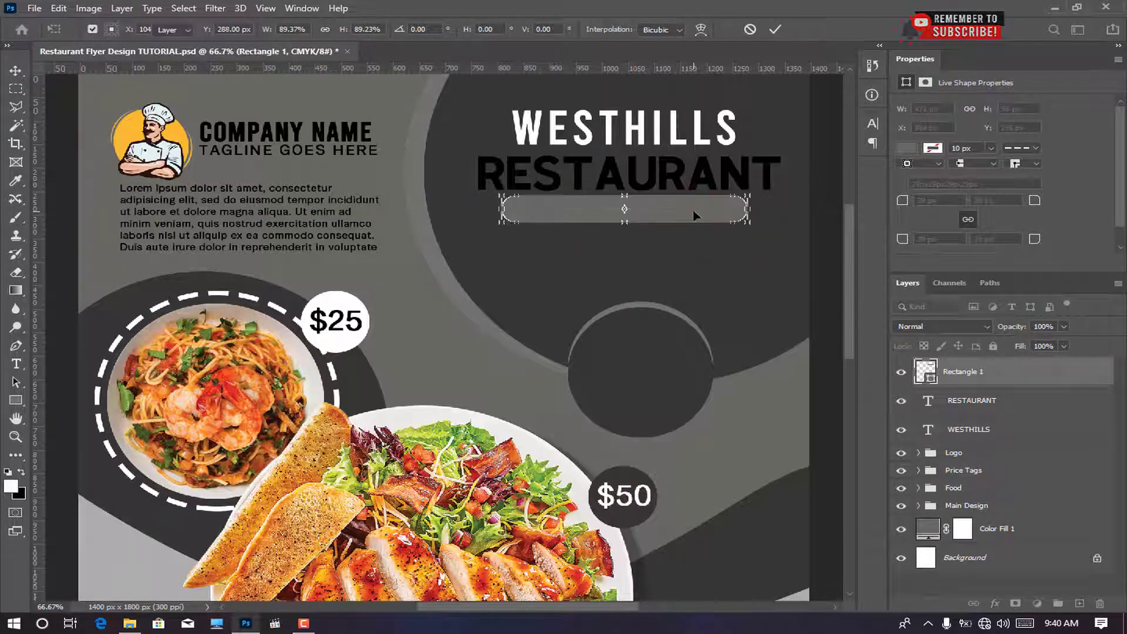
pyautogui.press('Return')
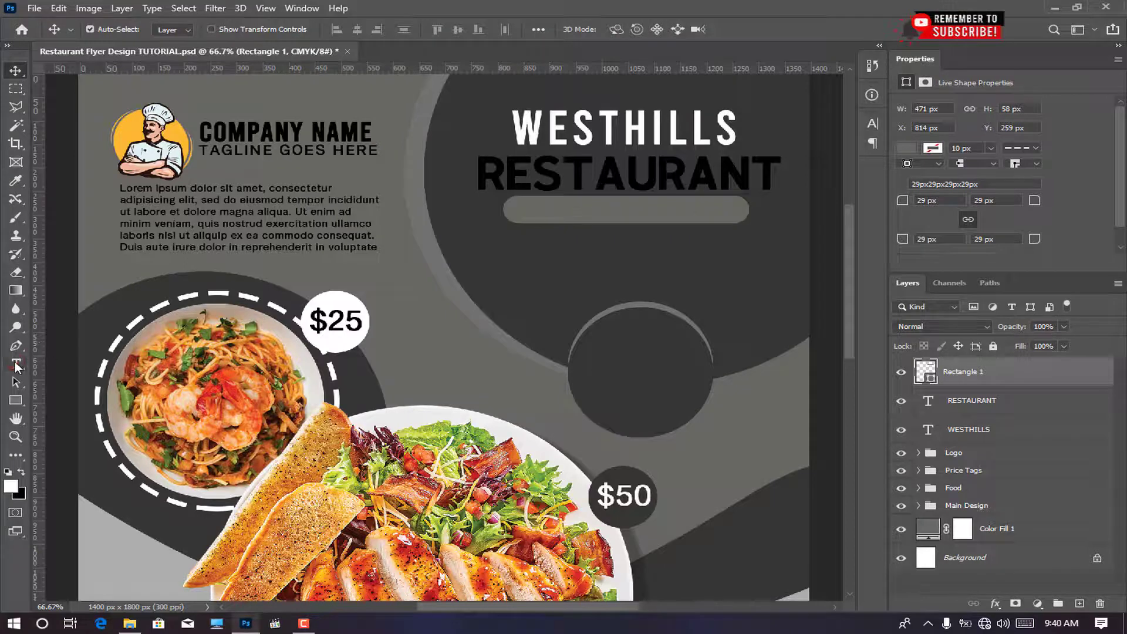
# - Add the ORDER NOW line with the phone number and scale it into the grey pill
pyautogui.click(16, 364)
pyautogui.click(501, 268)
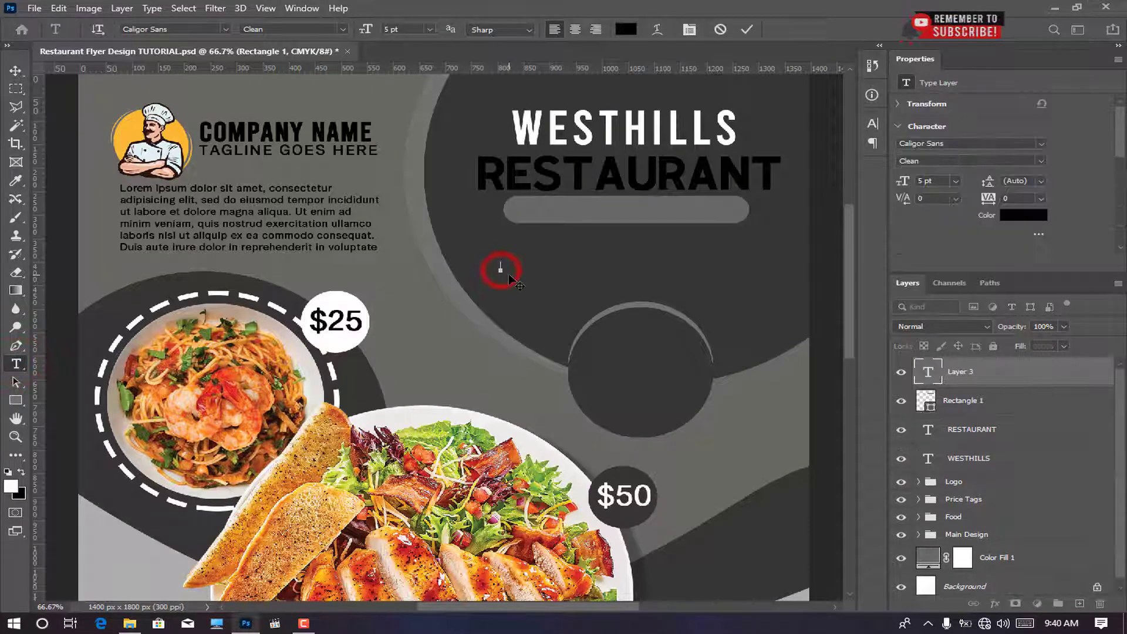
pyautogui.write('ORDER NOW! +12 00 3')
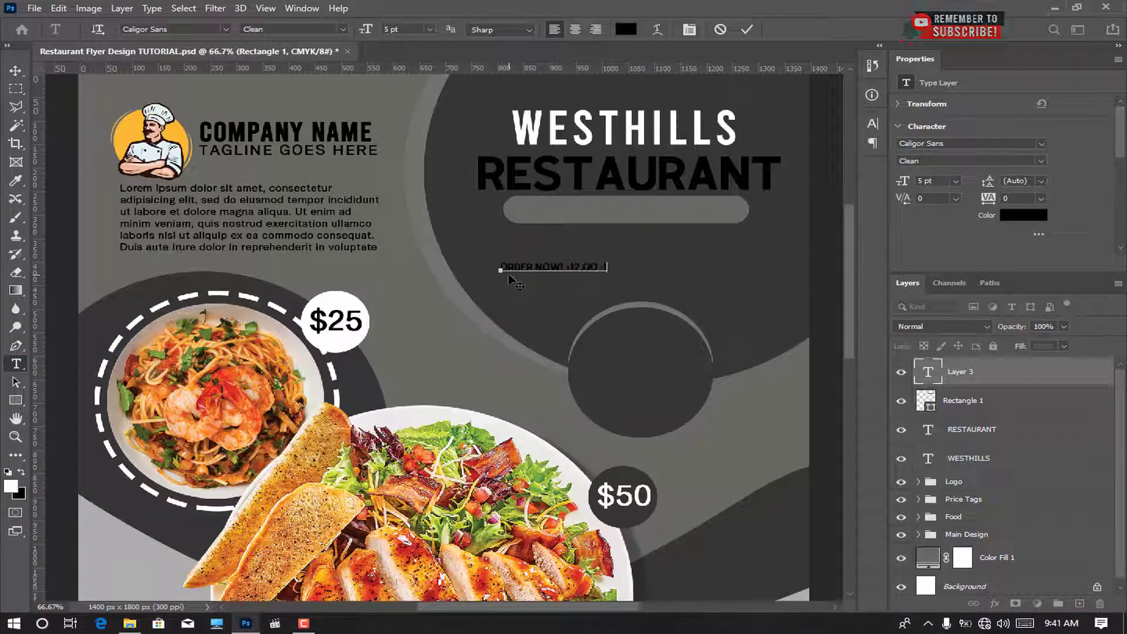
pyautogui.write('90')
pyautogui.moveTo(546, 272); pyautogui.dragTo(595, 217)
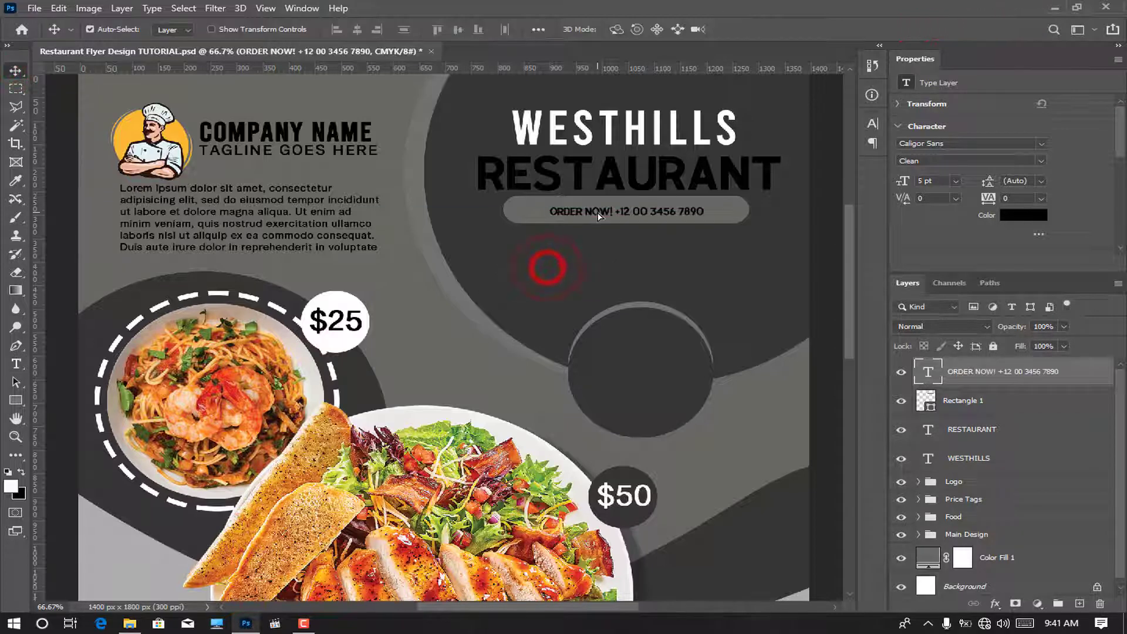
pyautogui.moveTo(707, 205); pyautogui.dragTo(740, 215)
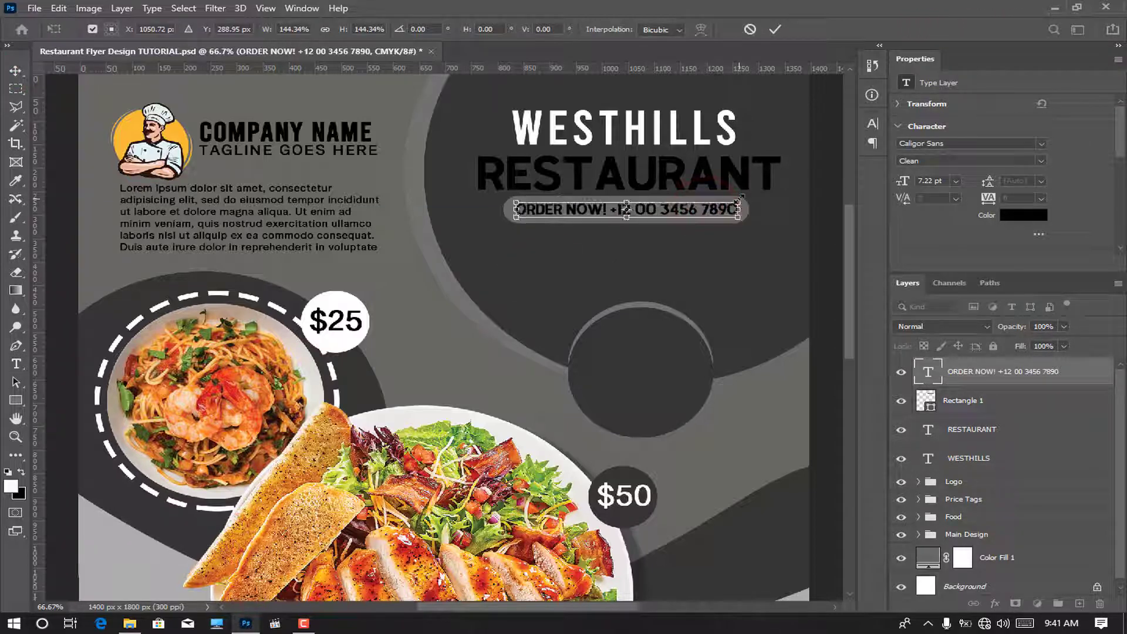
pyautogui.press('Return')
# - Change the ORDER NOW text to Bebas and enlarge it to fill the pill
pyautogui.click(1040, 143)
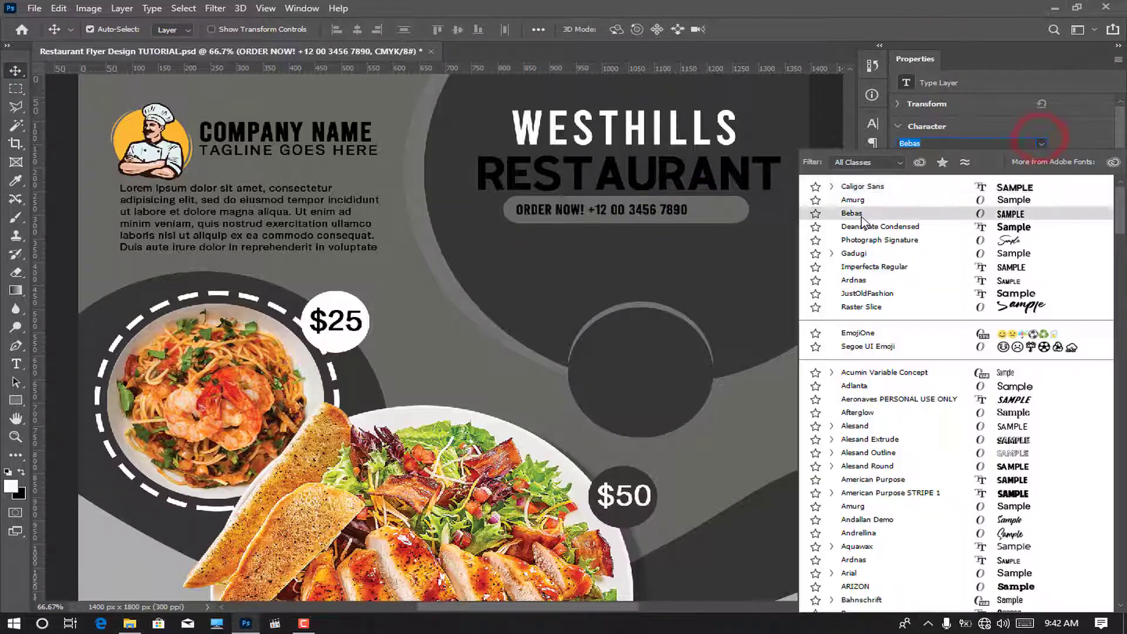
pyautogui.click(861, 216)
pyautogui.moveTo(675, 209); pyautogui.dragTo(734, 200)
pyautogui.hotkey('ctrl', 't')
pyautogui.press('Return')
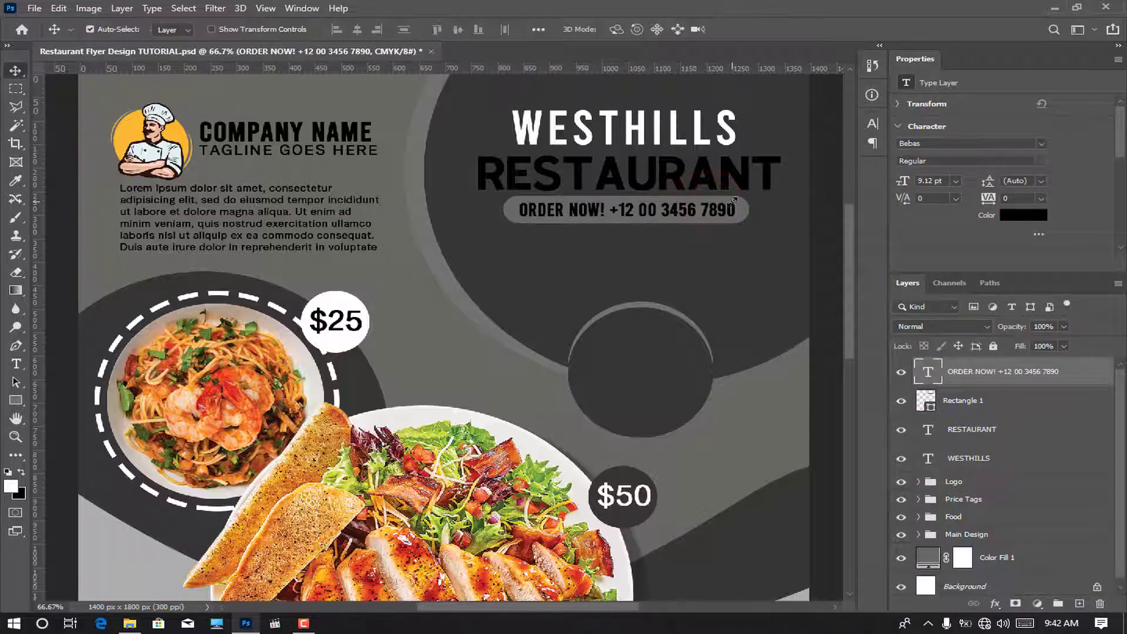
pyautogui.click(918, 481)
pyautogui.click(984, 583)
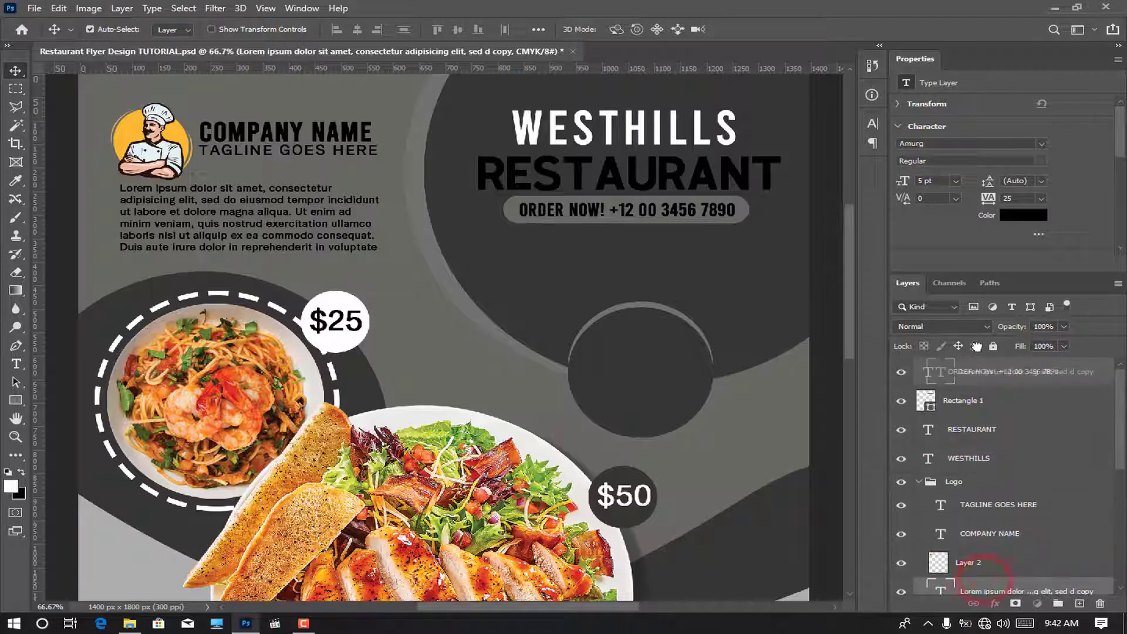
# - Move the Lorem ipsum copy to the top and fit it beneath the ORDER NOW pill
pyautogui.moveTo(984, 582); pyautogui.dragTo(986, 367)
pyautogui.hotkey('ctrl', 't')
pyautogui.moveTo(282, 218); pyautogui.dragTo(625, 298)
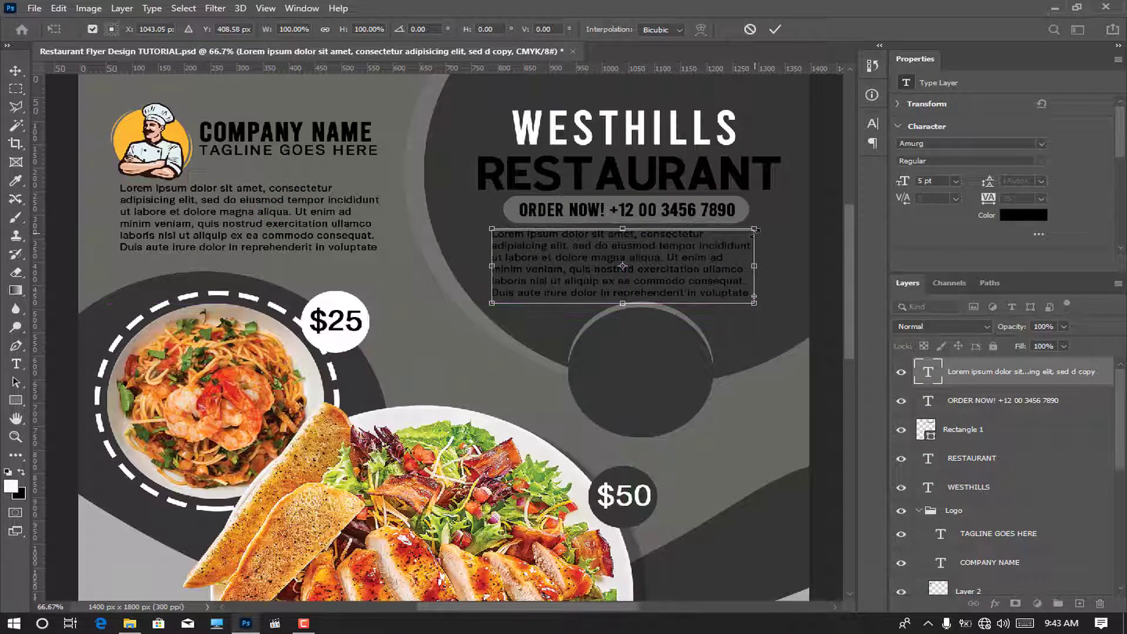
pyautogui.moveTo(755, 228)
pyautogui.mouseDown()
pyautogui.moveTo(734, 237)
pyautogui.moveTo(758, 266)
pyautogui.mouseUp()
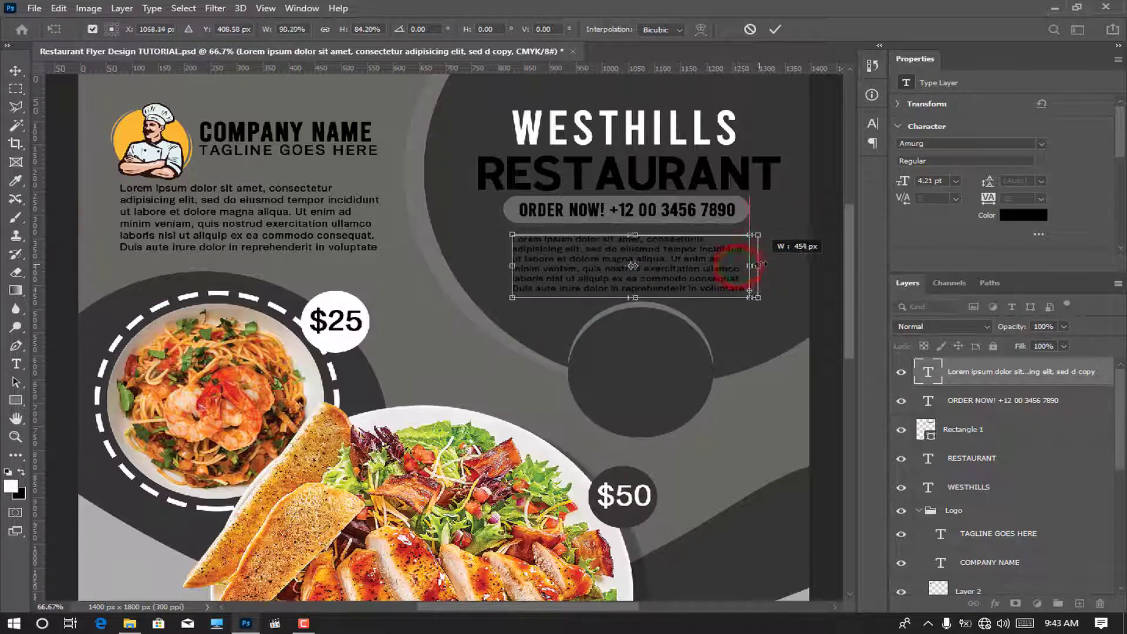
pyautogui.moveTo(651, 266); pyautogui.dragTo(651, 259)
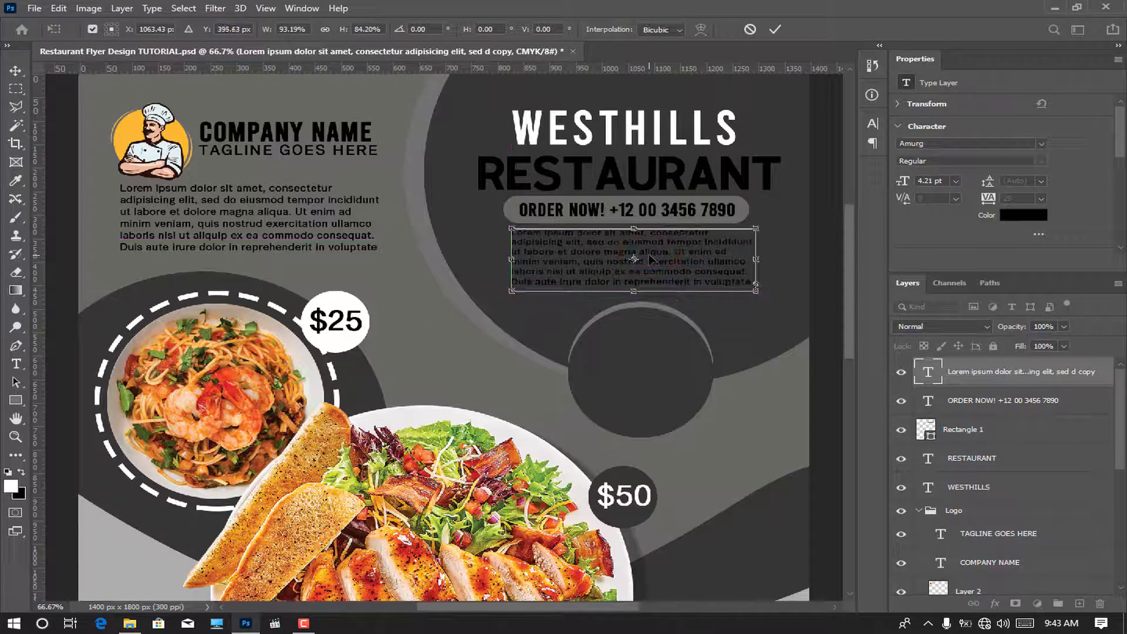
# - Recolour the paragraph copy's text white
pyautogui.doubleClick(647, 252)
pyautogui.click(1021, 216)
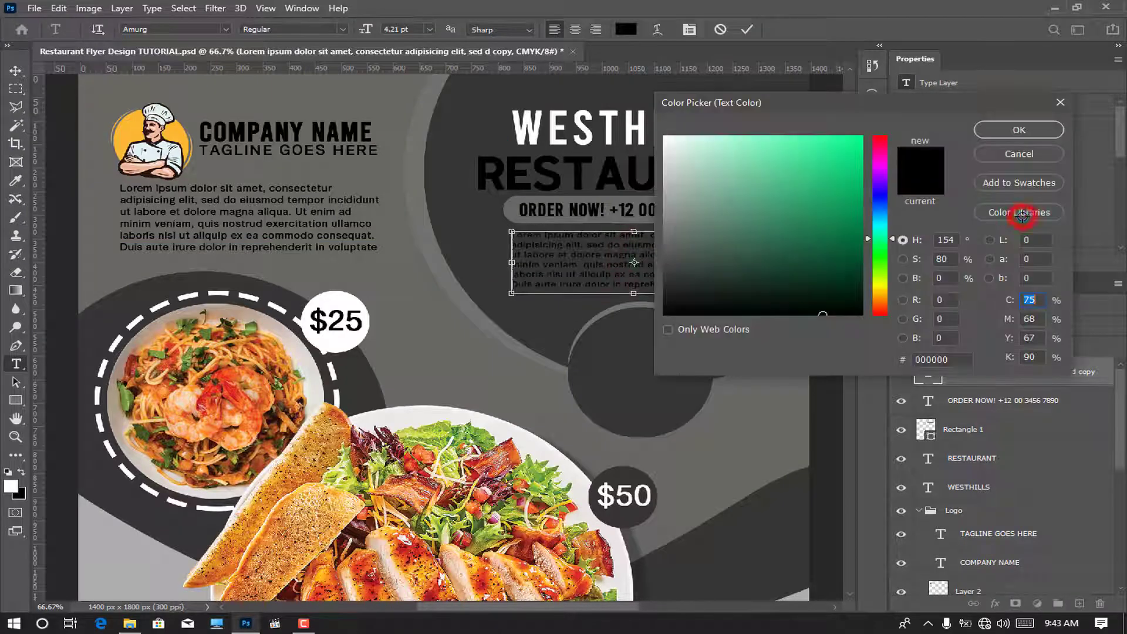
pyautogui.moveTo(769, 194); pyautogui.dragTo(664, 136)
pyautogui.click(1038, 130)
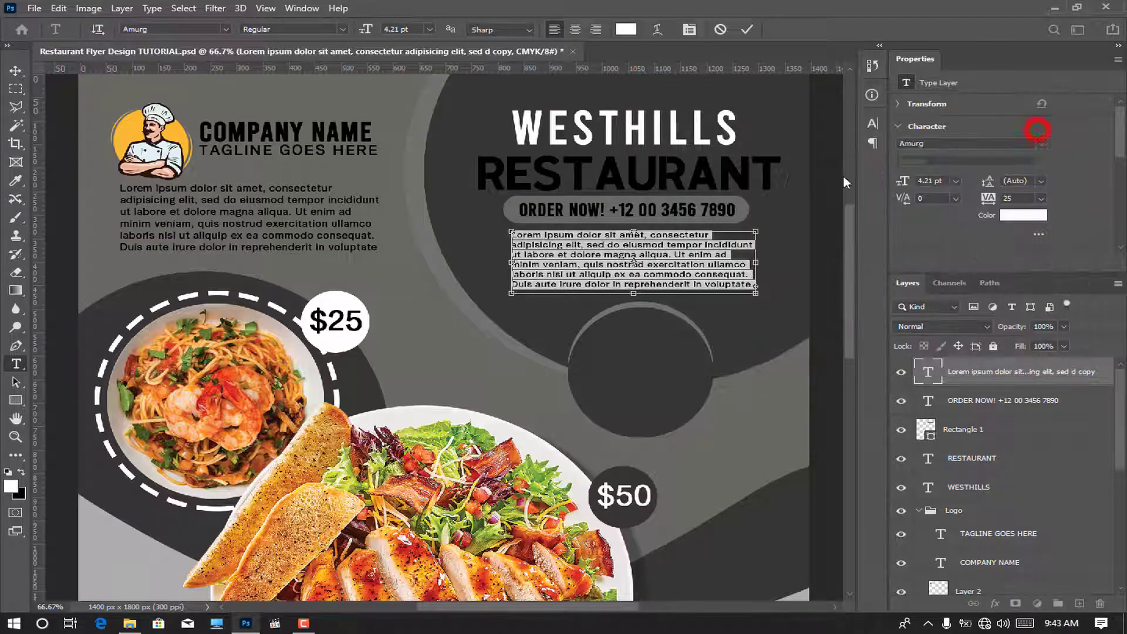
pyautogui.click(745, 30)
# - Add a 24 pt '30%' label centred inside the dark circle
pyautogui.press('v')
pyautogui.click(629, 366)
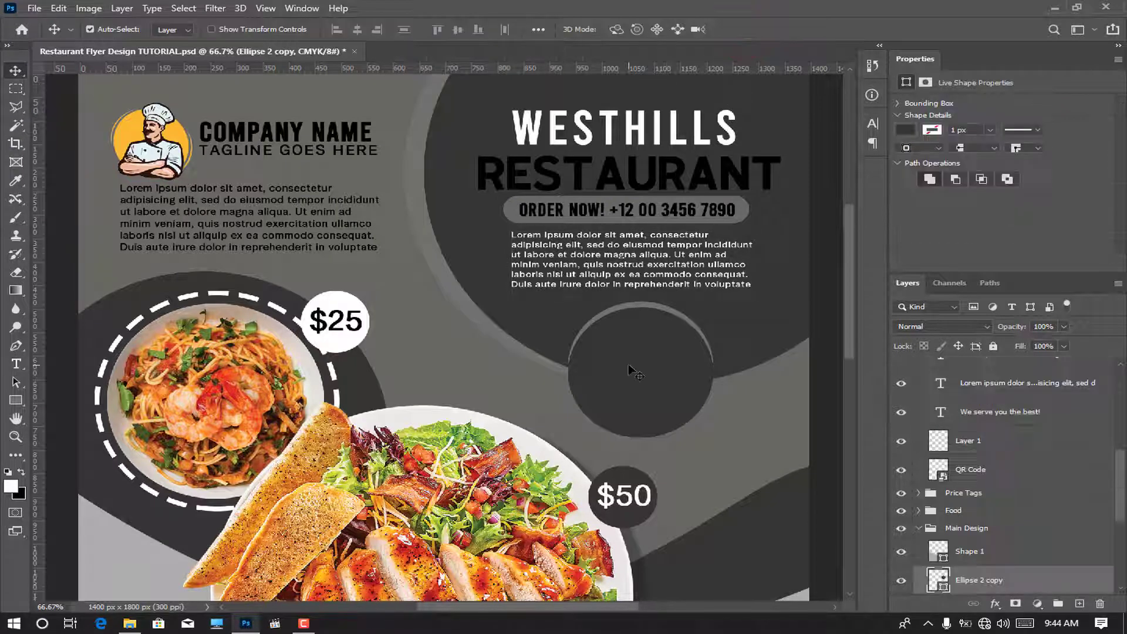
pyautogui.click(13, 364)
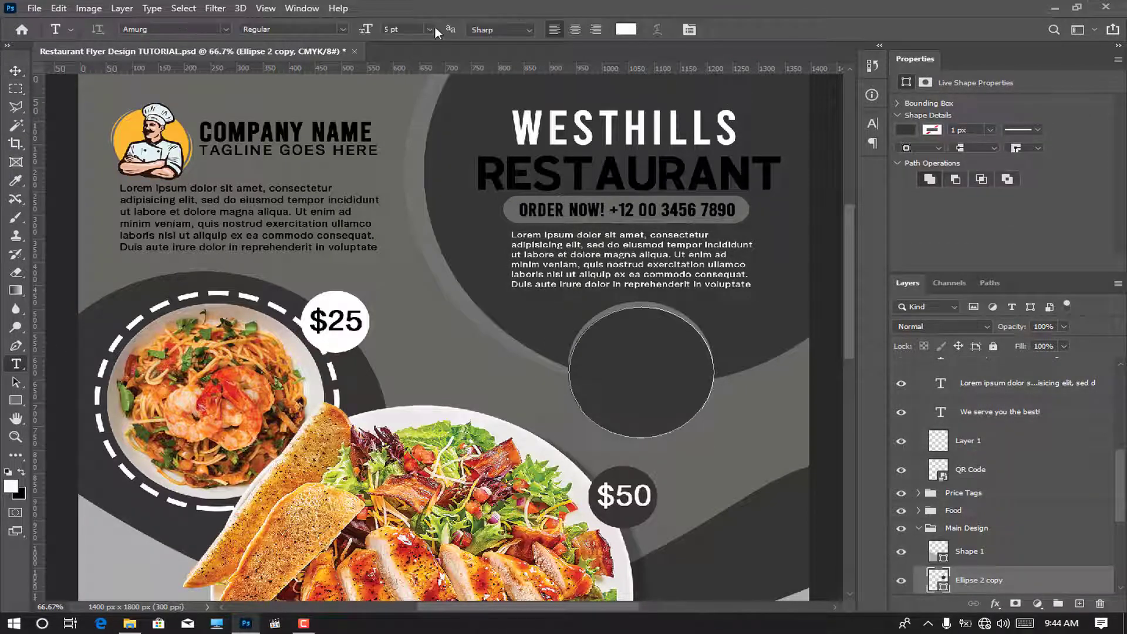
pyautogui.click(430, 29)
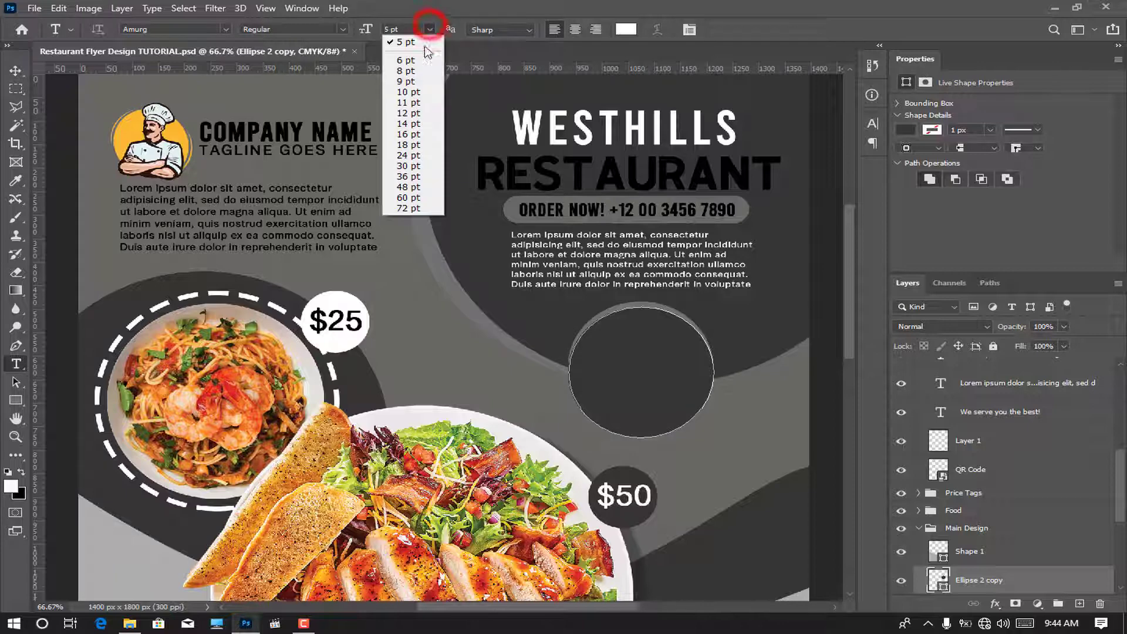
pyautogui.click(410, 156)
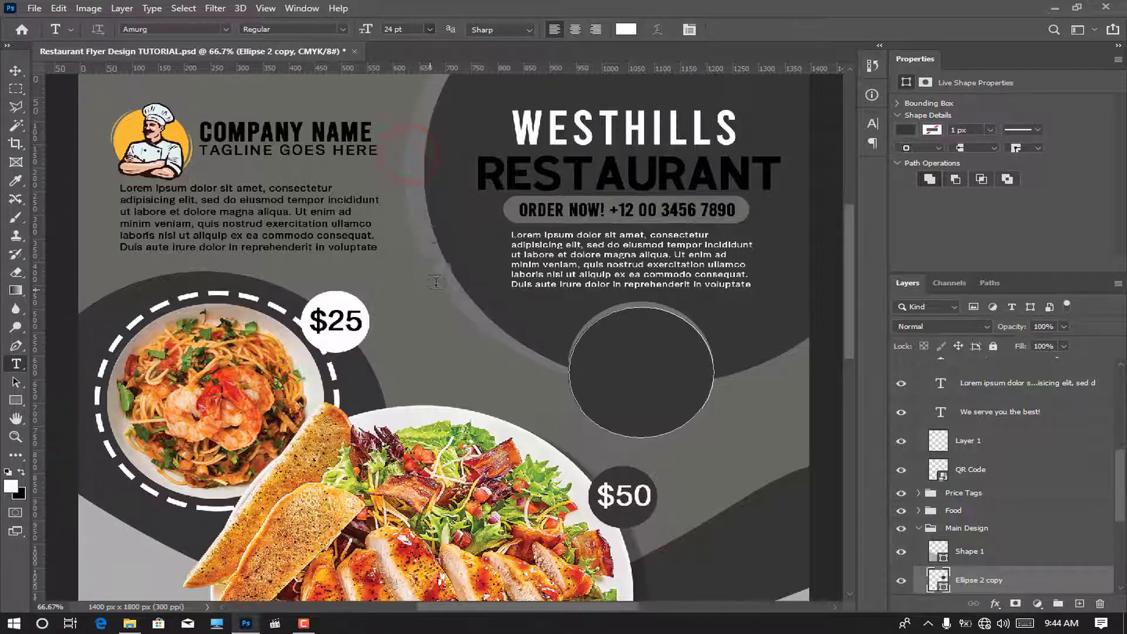
pyautogui.click(409, 269)
pyautogui.write('3')
pyautogui.write('0')
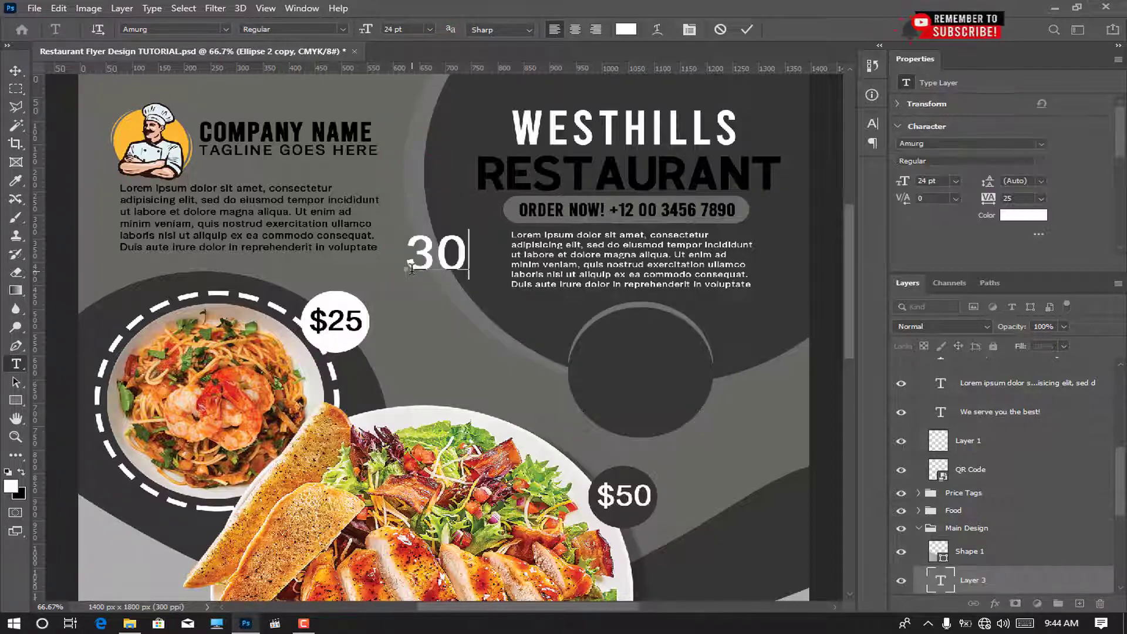
pyautogui.write('%')
pyautogui.click(16, 70)
pyautogui.moveTo(440, 253); pyautogui.dragTo(644, 376)
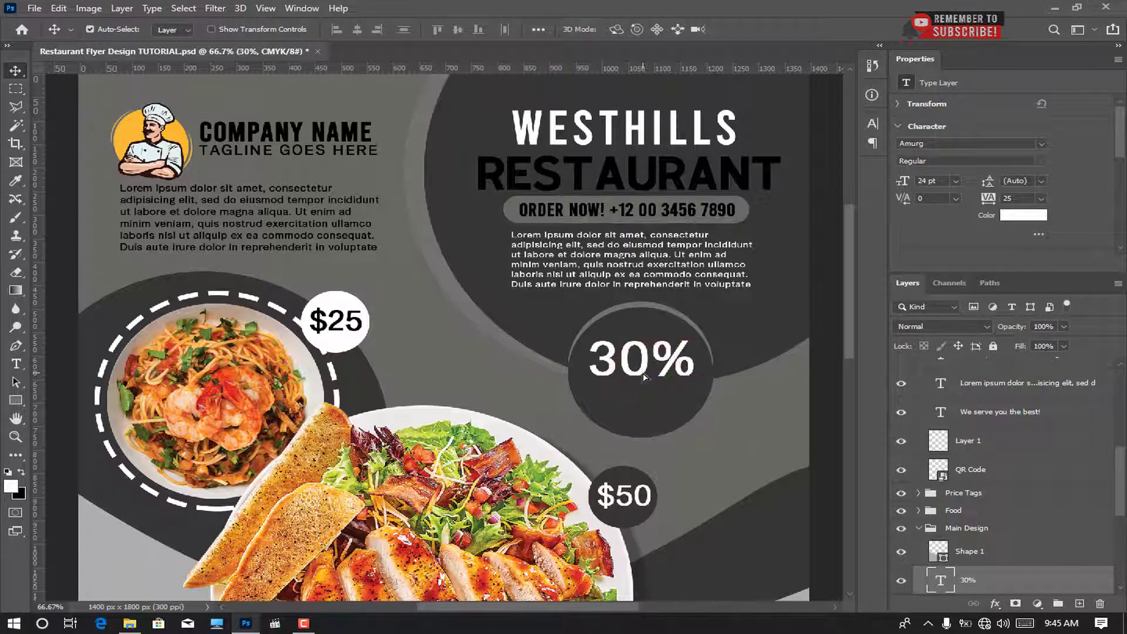
# - Duplicate it as a smaller 15 pt 'OFF' line centred under 30%
pyautogui.keyDown('alt'); pyautogui.moveTo(642, 372); pyautogui.dragTo(648, 413); pyautogui.keyUp('alt')
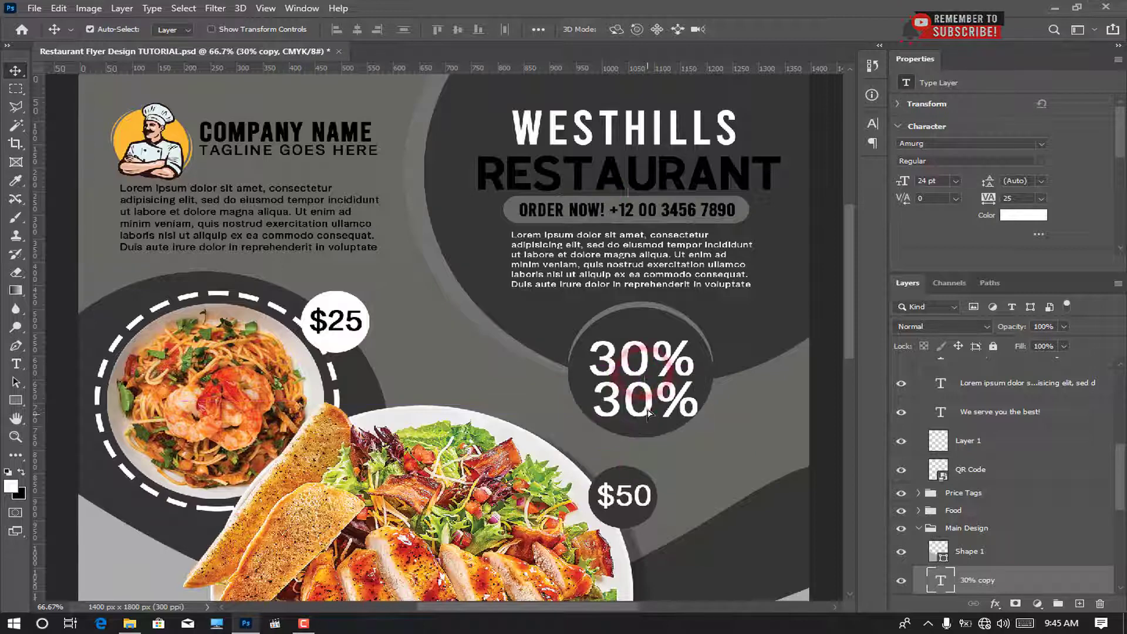
pyautogui.doubleClick(646, 414)
pyautogui.write('OFF')
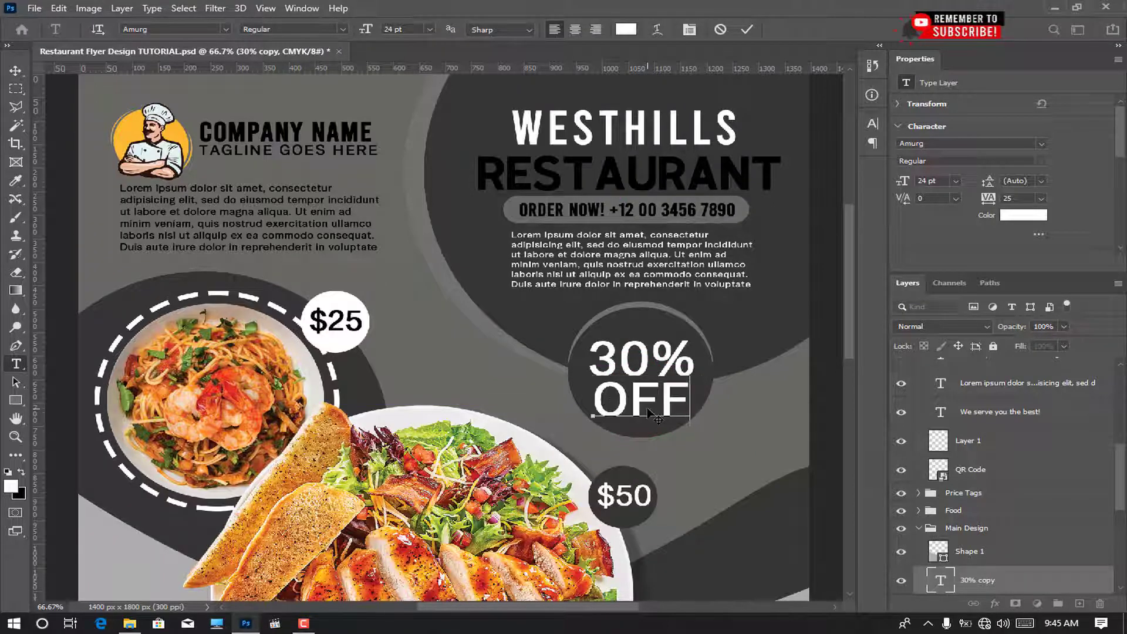
pyautogui.hotkey('ctrl', 'a')
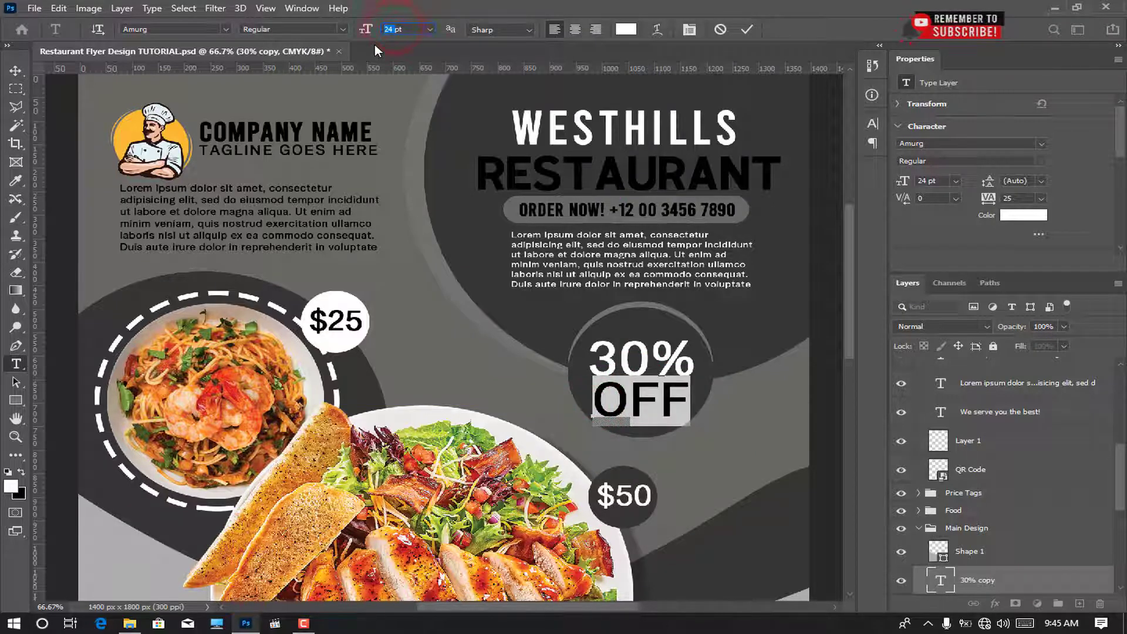
pyautogui.press('Return')
pyautogui.hotkey('ctrl', 'Return')
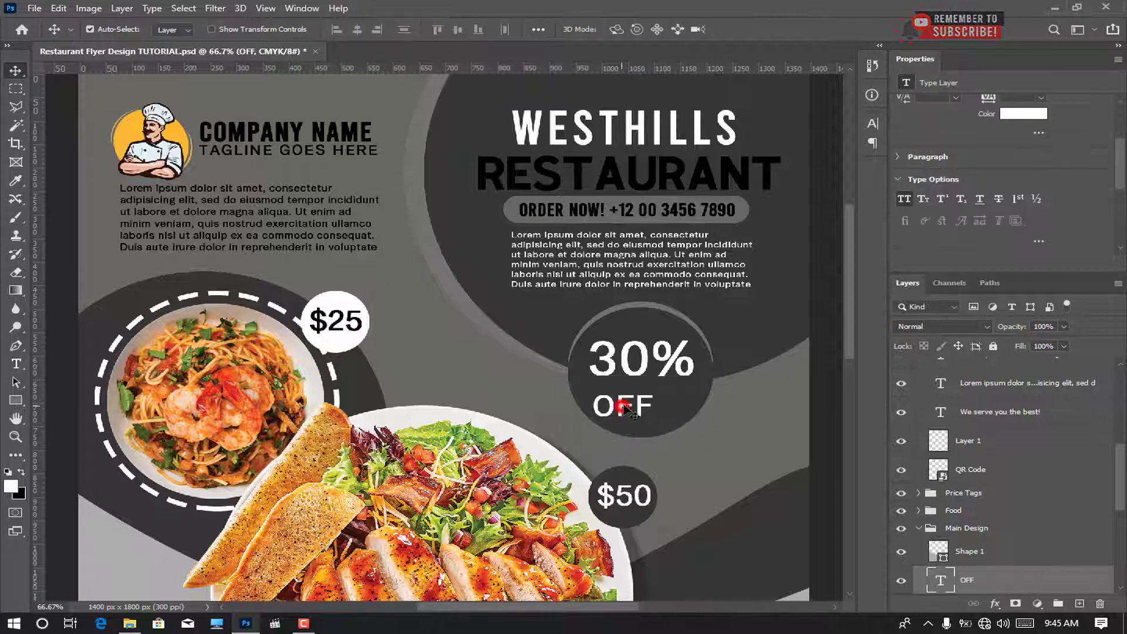
pyautogui.moveTo(627, 409); pyautogui.dragTo(645, 397)
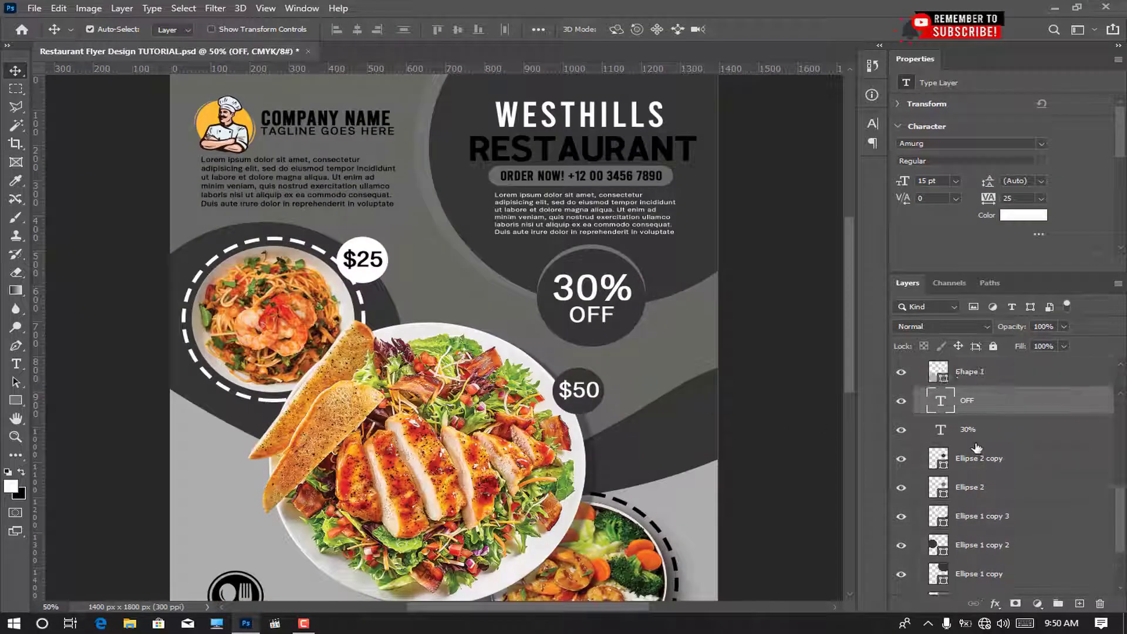
pyautogui.scroll(-5, 976, 448)
pyautogui.click(920, 447)
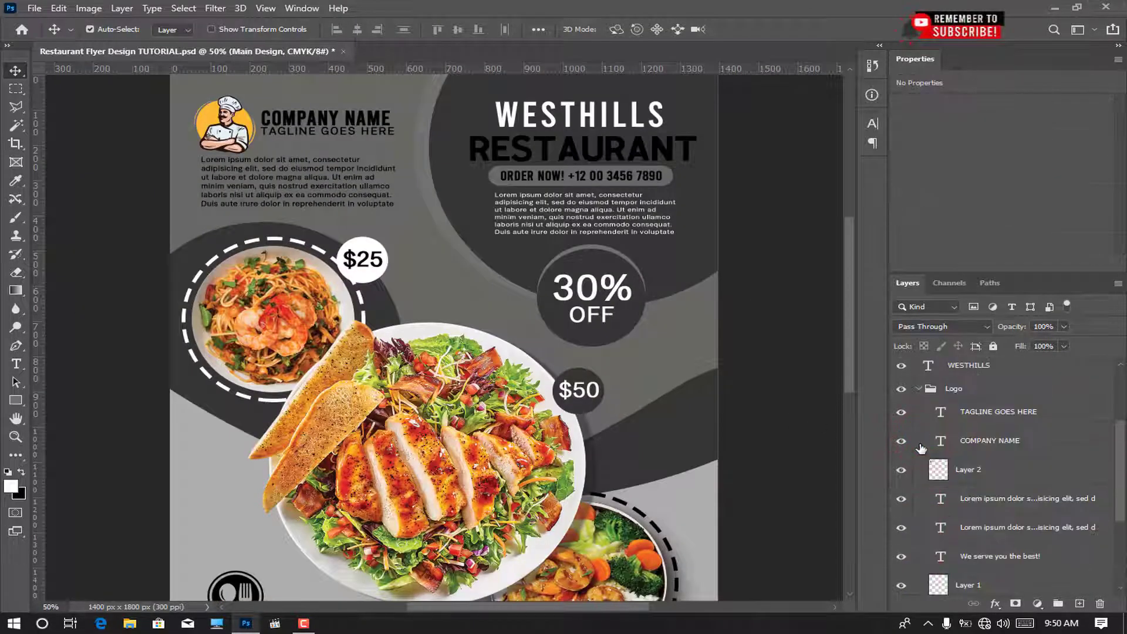
pyautogui.click(919, 390)
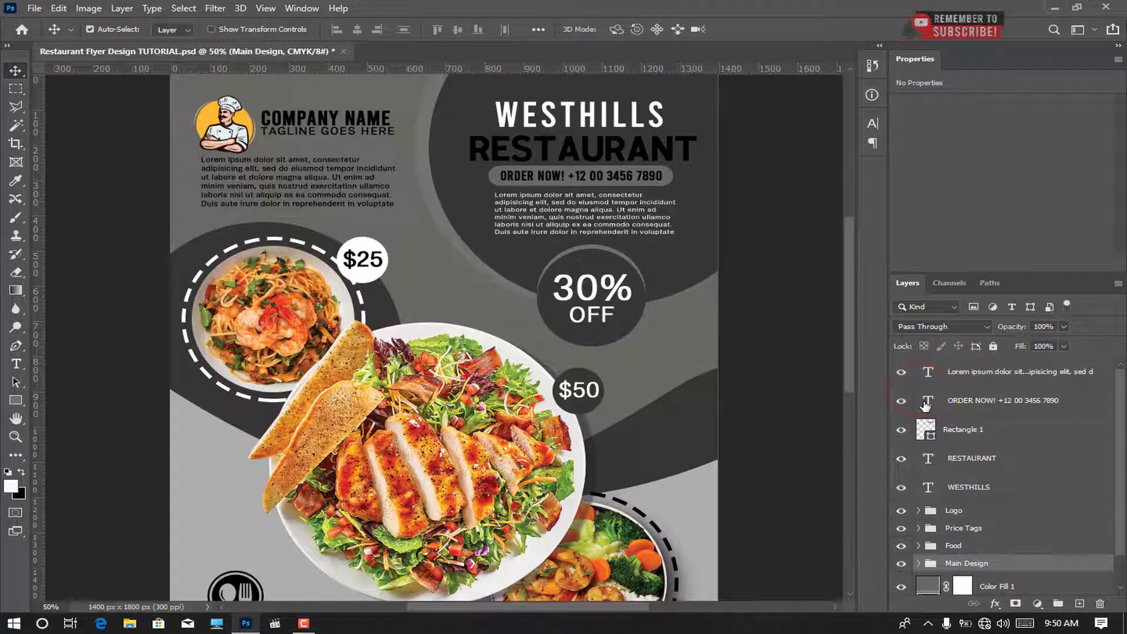
# - Group the WESTHILLS through Lorem paragraph layers into a group named Main text
pyautogui.click(957, 487)
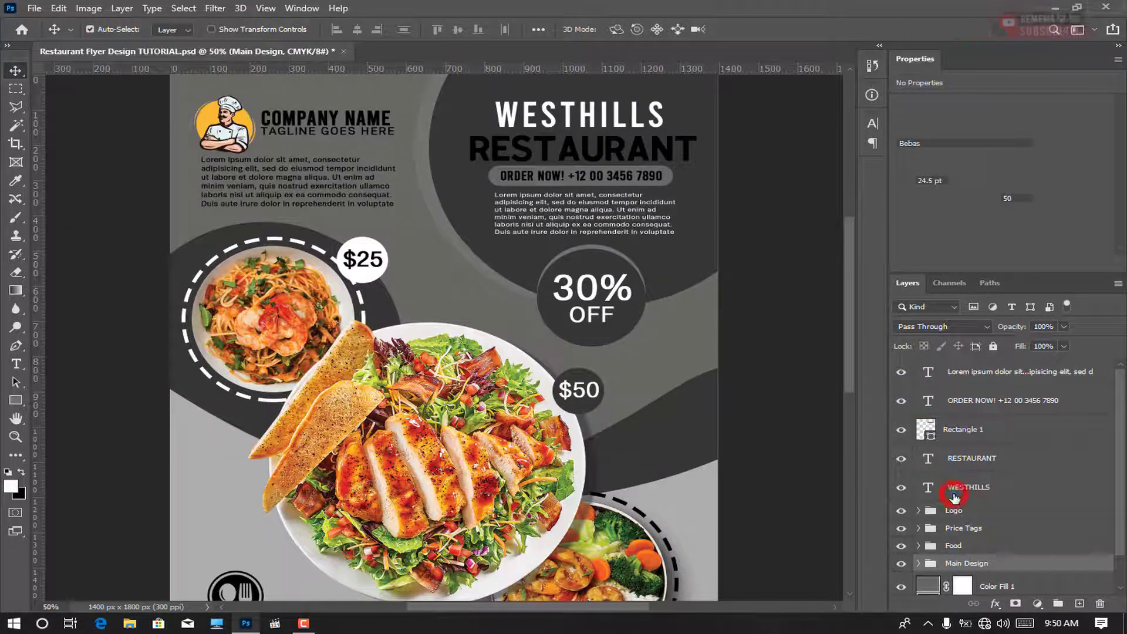
pyautogui.keyDown('shift'); pyautogui.click(960, 373); pyautogui.keyUp('shift')
pyautogui.hotkey('ctrl', 'g')
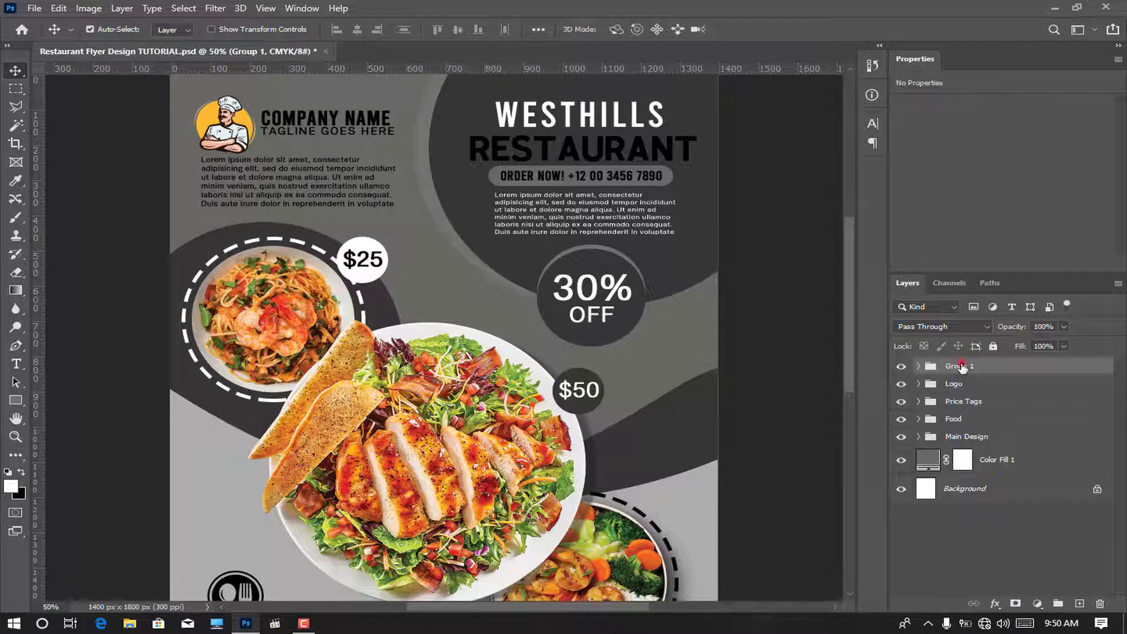
pyautogui.write('Main text')
pyautogui.press('Return')
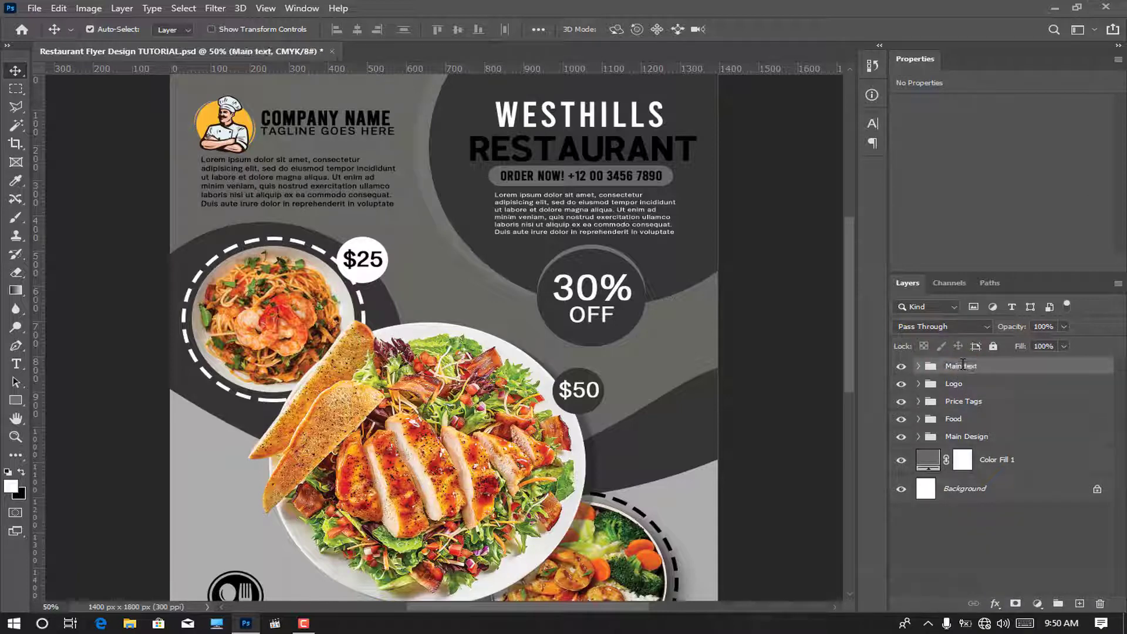
pyautogui.click(31, 9)
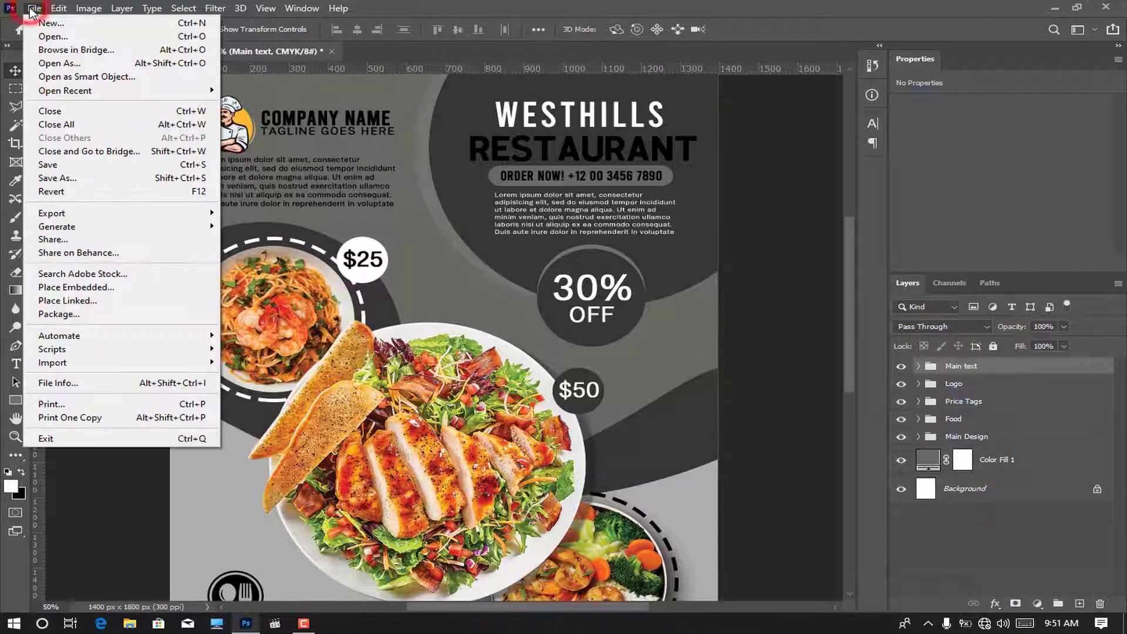
# - Embed the Social icons file, scaled down and placed beside the $50 badge
pyautogui.click(69, 287)
pyautogui.click(355, 249)
pyautogui.click(416, 312)
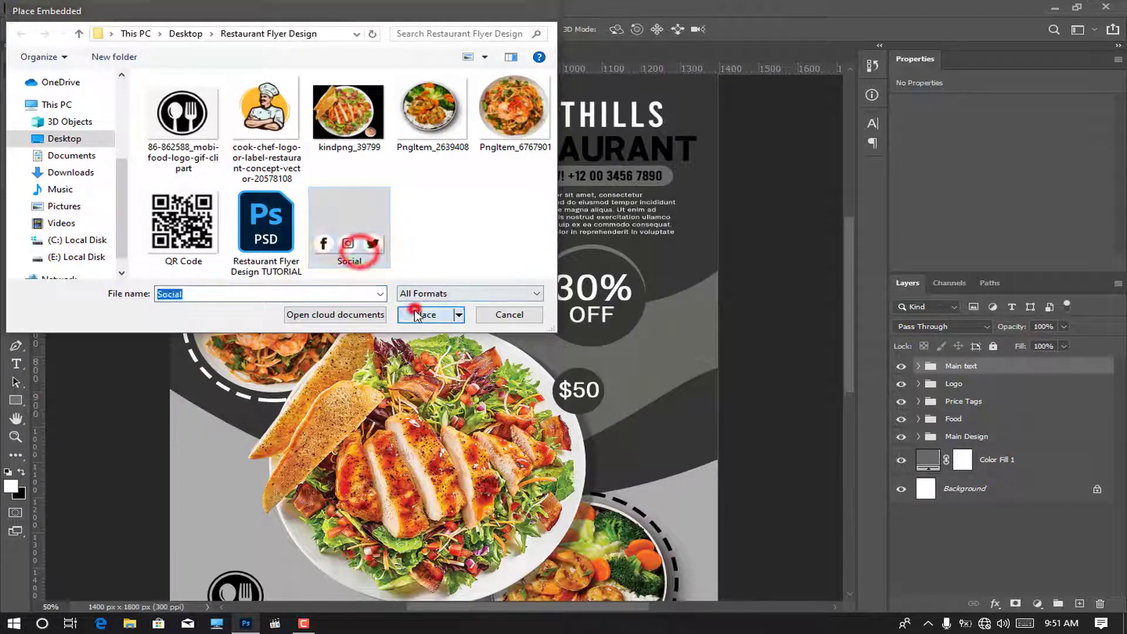
pyautogui.moveTo(716, 265)
pyautogui.mouseDown()
pyautogui.moveTo(500, 342)
pyautogui.moveTo(768, 483)
pyautogui.mouseUp()
pyautogui.hotkey('ctrl', '+')
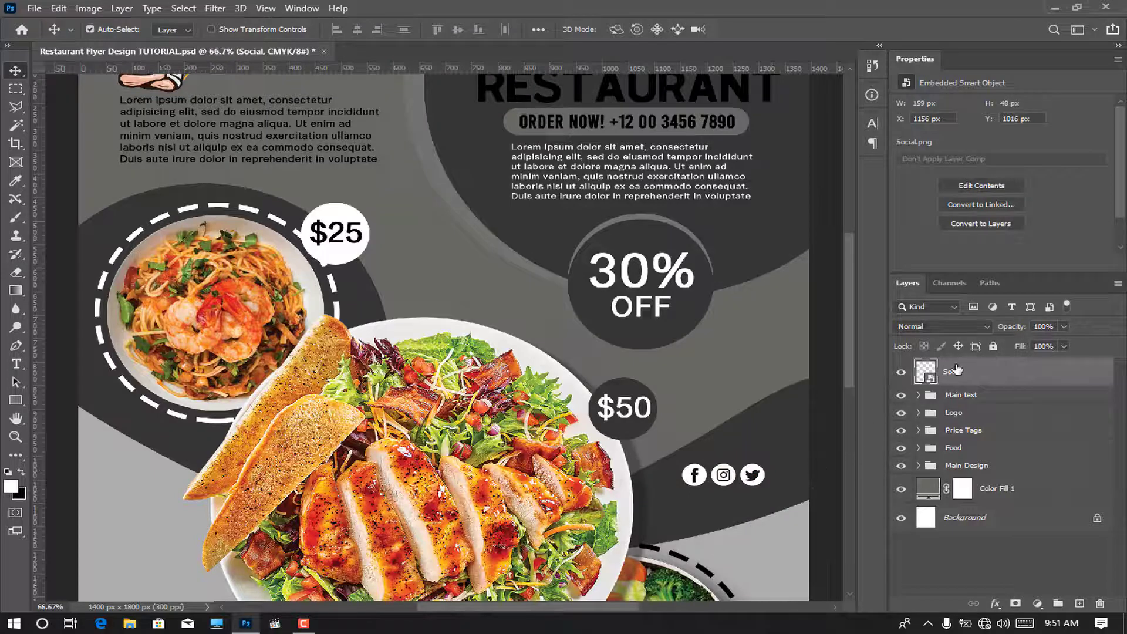
pyautogui.click(995, 604)
pyautogui.click(1005, 501)
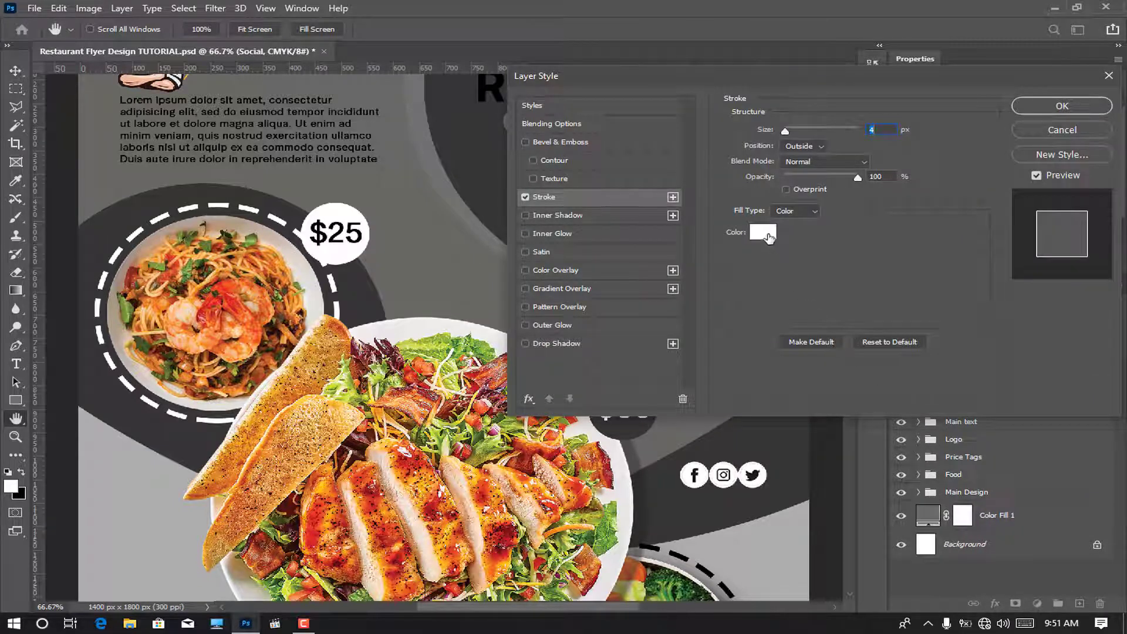
# - Apply a 1 px outside black (000000) stroke to the Social icons layer
pyautogui.moveTo(786, 132); pyautogui.dragTo(782, 135)
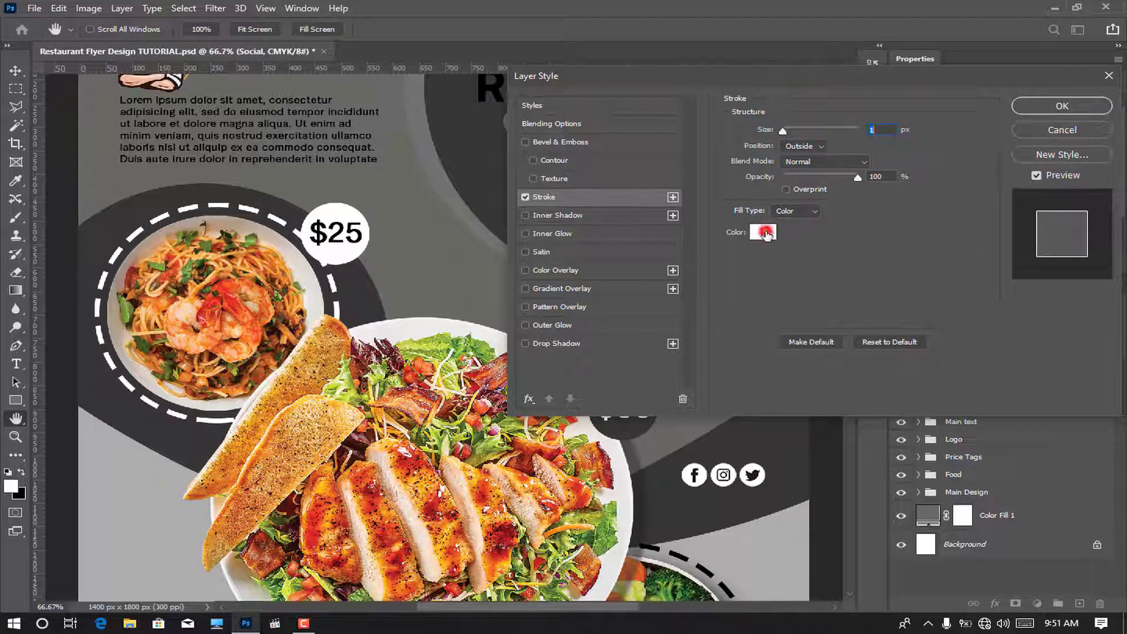
pyautogui.click(765, 233)
pyautogui.moveTo(699, 271); pyautogui.dragTo(657, 344)
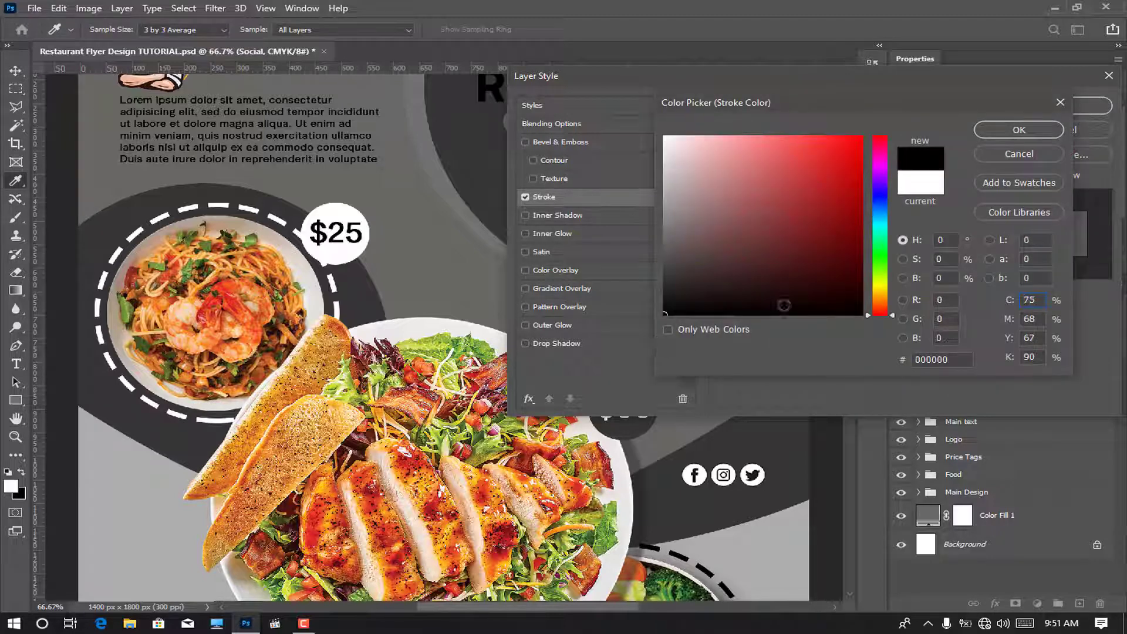
pyautogui.click(996, 134)
pyautogui.click(1053, 108)
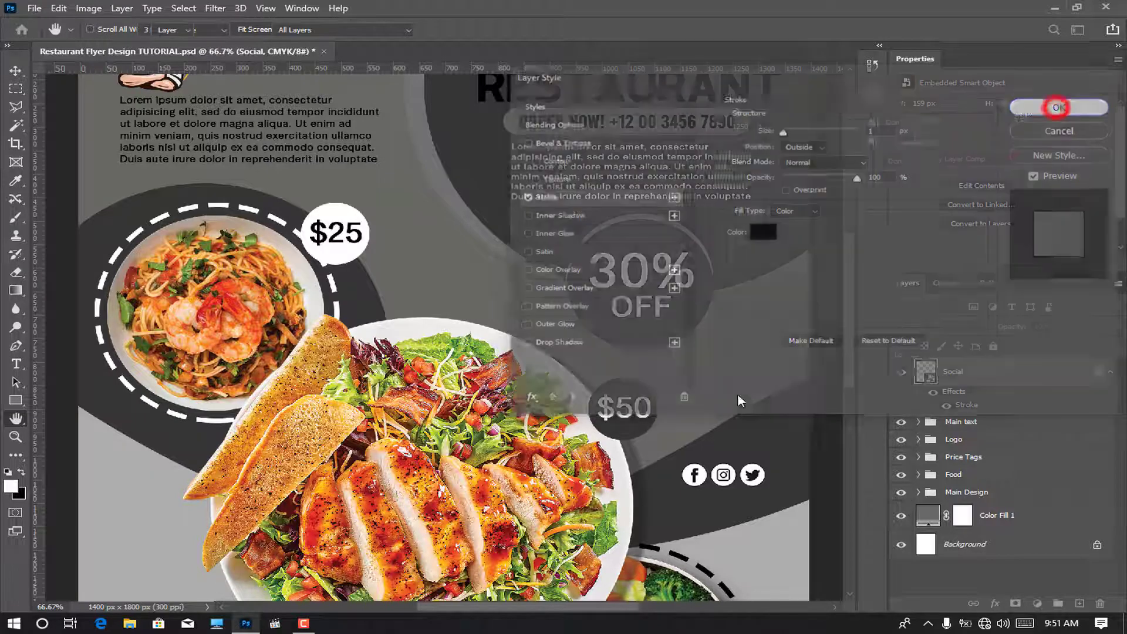
pyautogui.click(15, 363)
# - Add a caption text below the social icons in the Amurg font
pyautogui.click(422, 283)
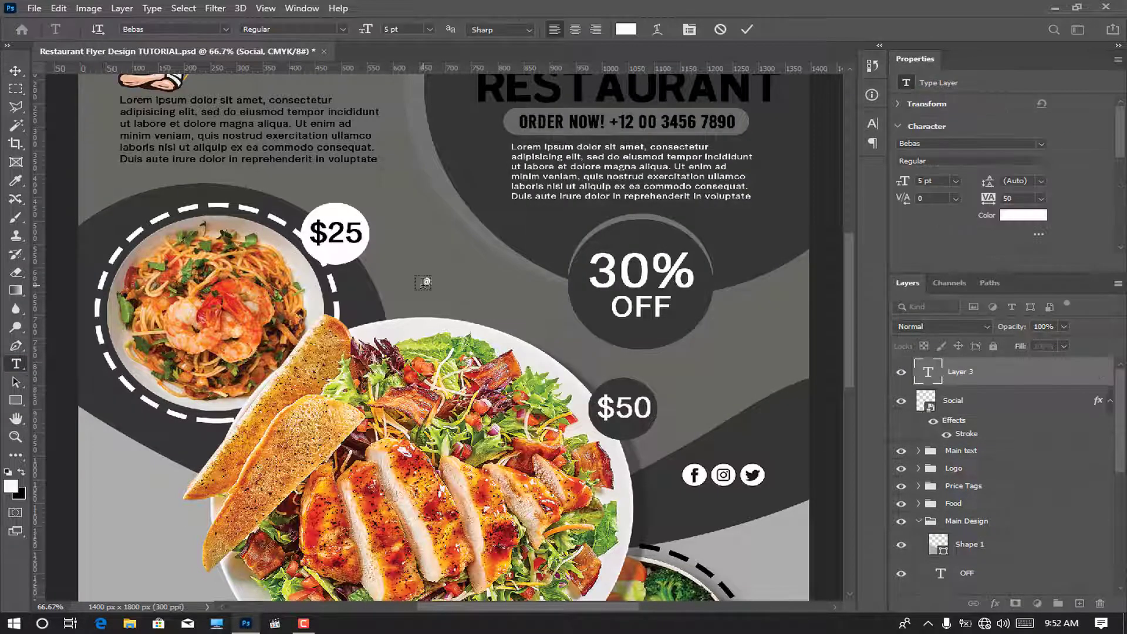
pyautogui.write('@YOURSITE')
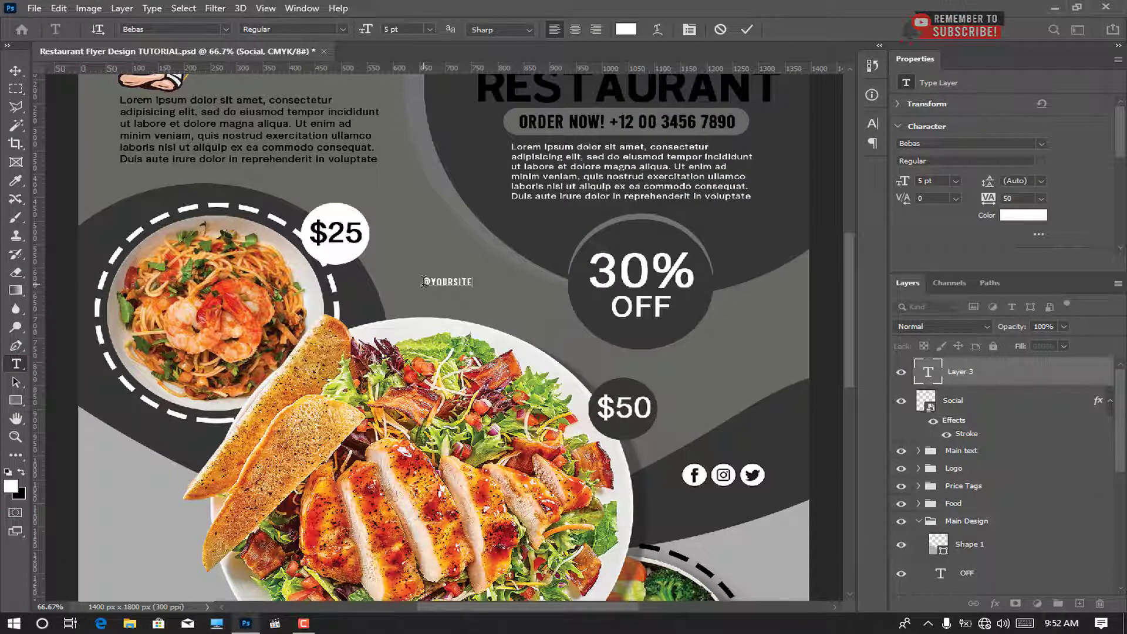
pyautogui.click(16, 70)
pyautogui.moveTo(449, 282); pyautogui.dragTo(718, 498)
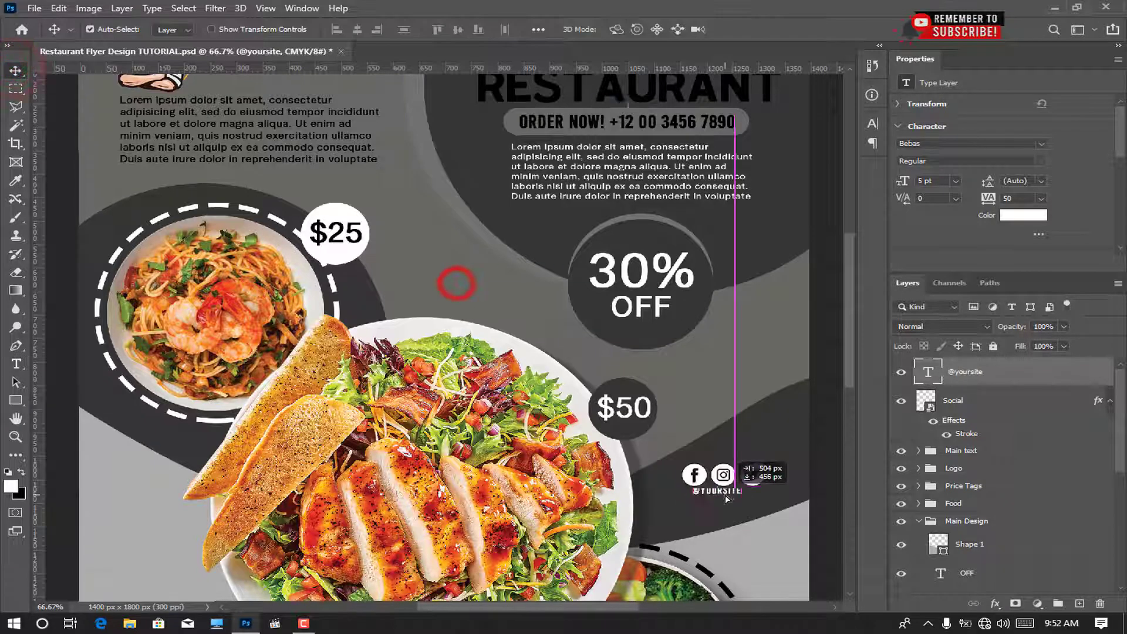
pyautogui.click(1040, 143)
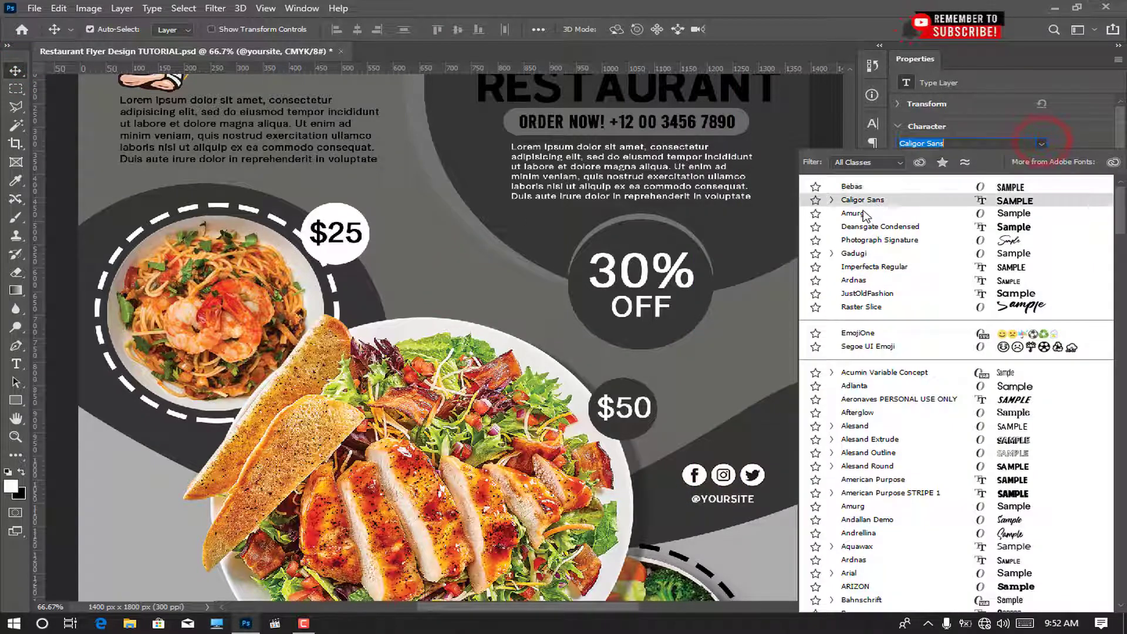
pyautogui.click(862, 212)
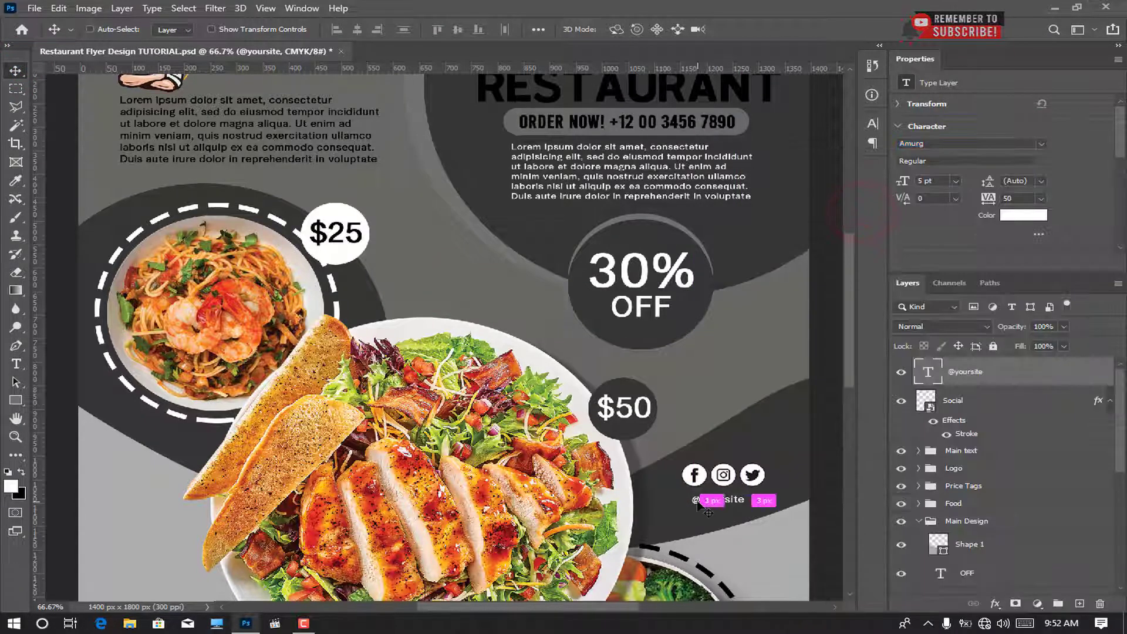
pyautogui.hotkey('ctrl', 't')
pyautogui.moveTo(744, 504); pyautogui.dragTo(754, 508)
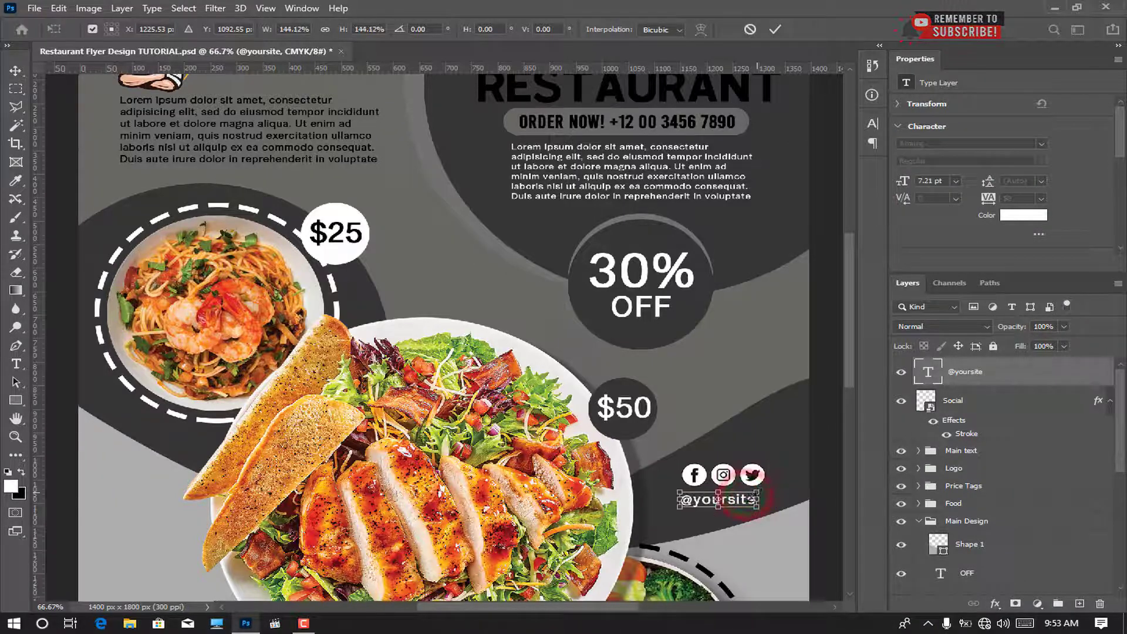
pyautogui.press('Return')
# - Reword the caption to '@ your social links', tracking 10, scaled to about 81%
pyautogui.doubleClick(753, 506)
pyautogui.write('@ your social link')
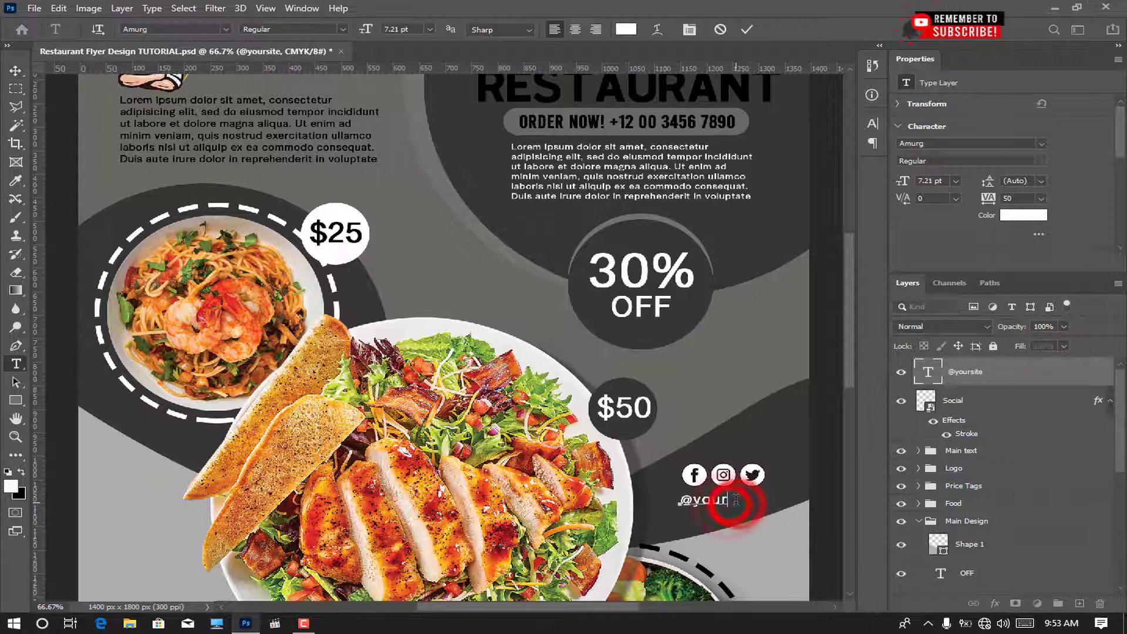
pyautogui.write('s')
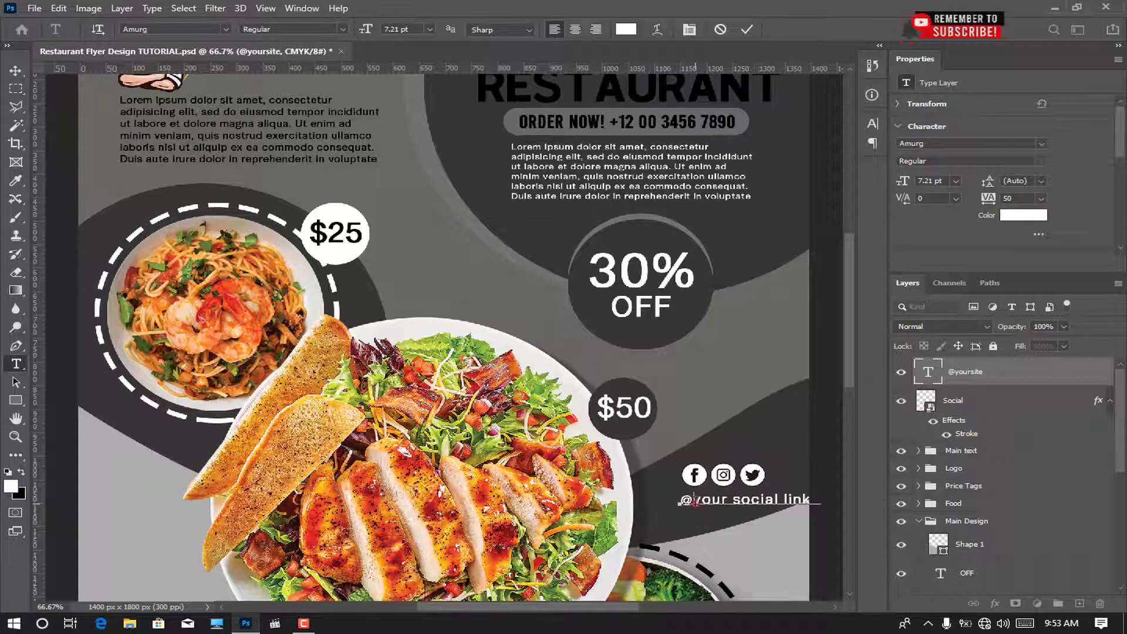
pyautogui.click(687, 500)
pyautogui.click(15, 70)
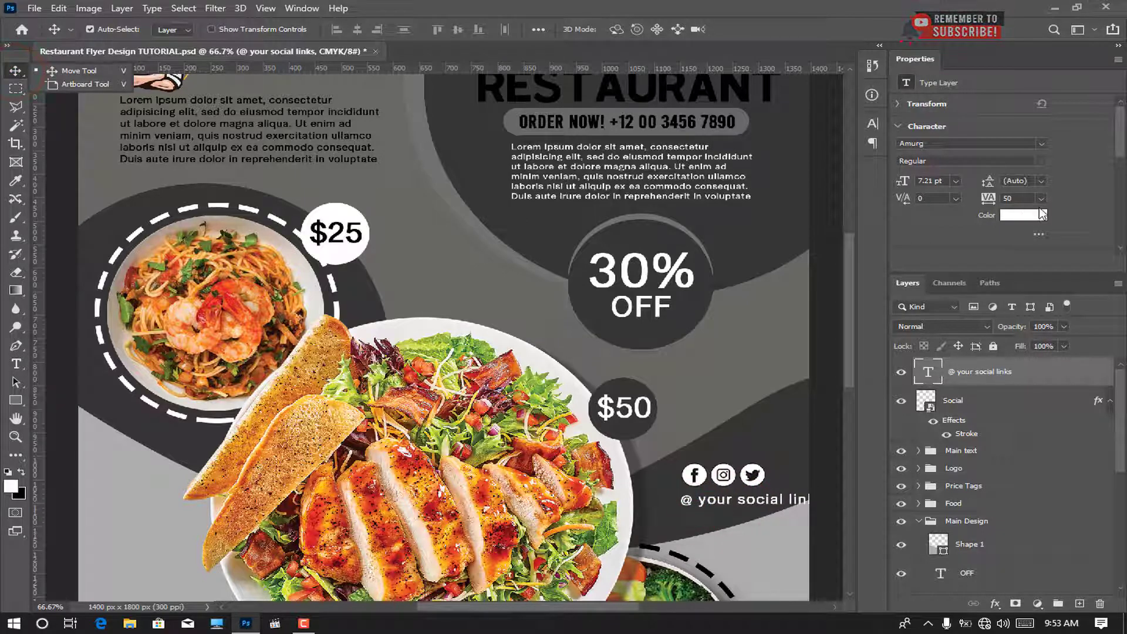
pyautogui.click(1041, 198)
pyautogui.click(1024, 310)
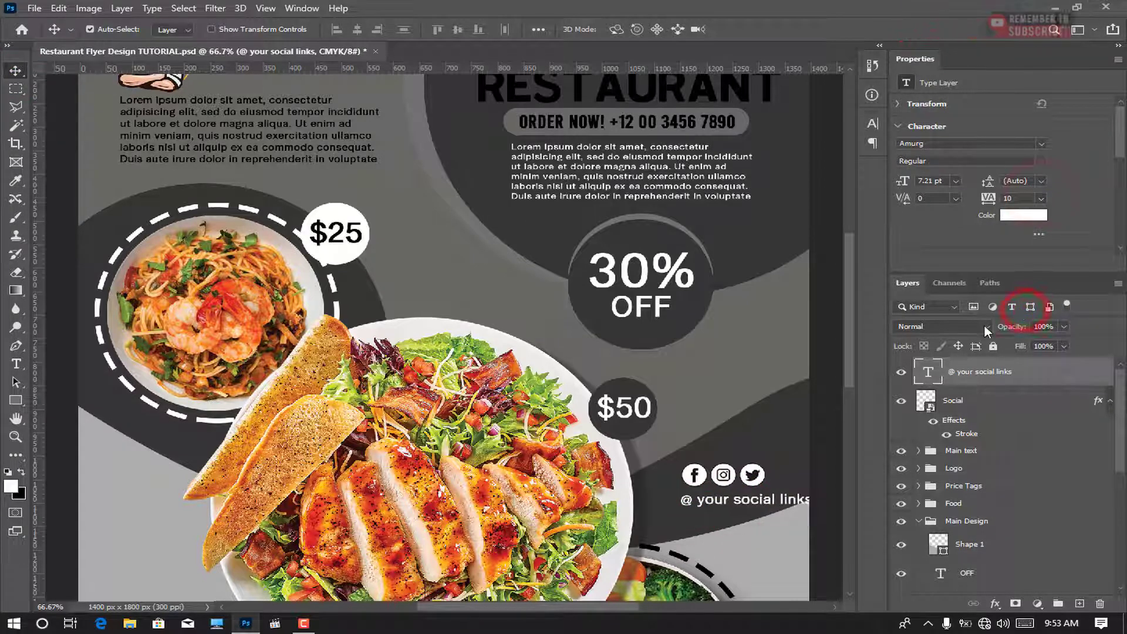
pyautogui.moveTo(768, 503); pyautogui.dragTo(744, 504)
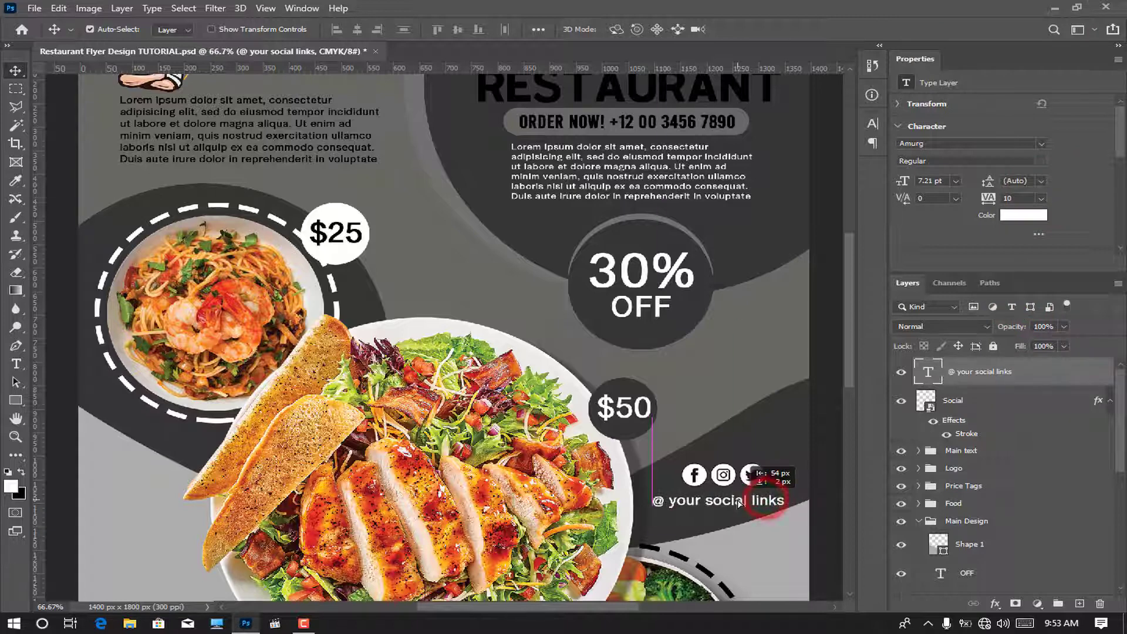
pyautogui.scroll(-2, 952, 241)
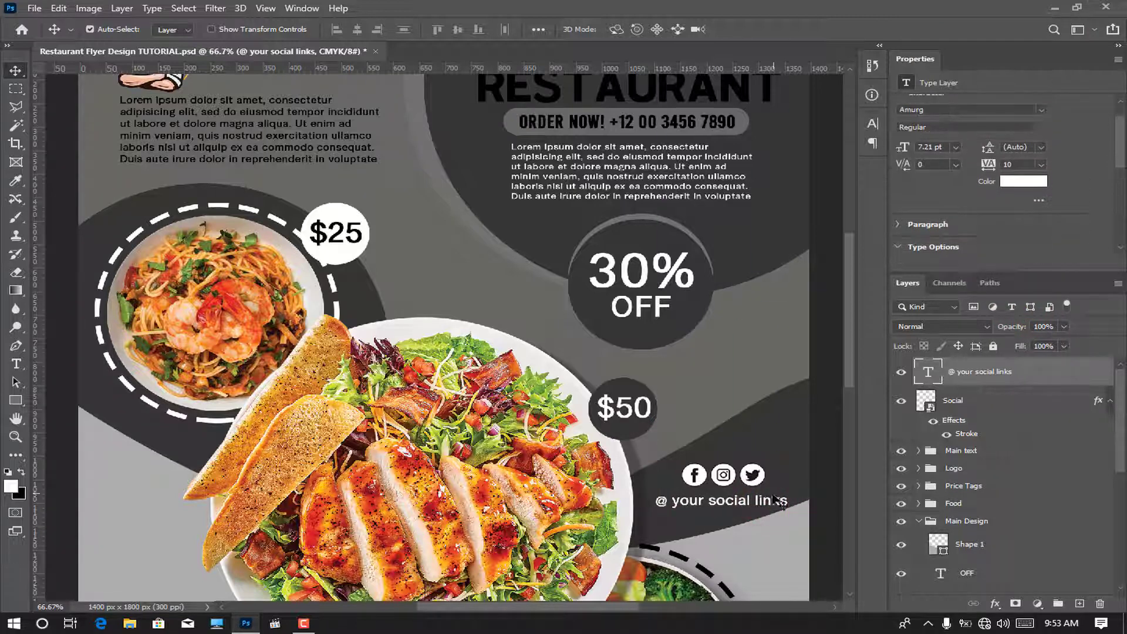
pyautogui.hotkey('ctrl', 't')
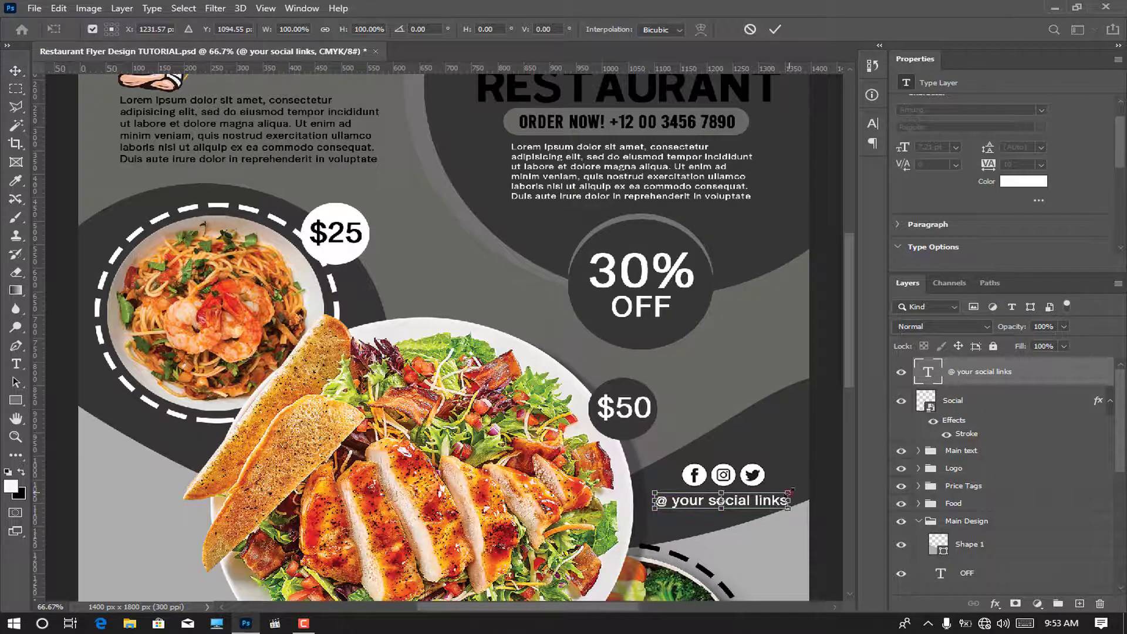
pyautogui.moveTo(788, 492); pyautogui.dragTo(776, 504)
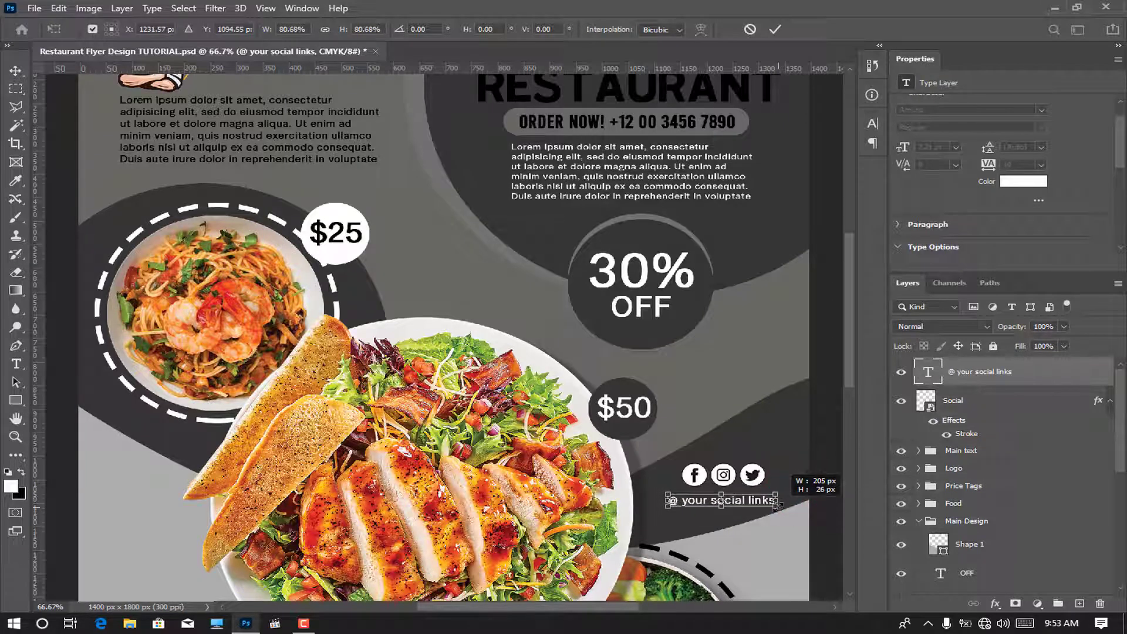
pyautogui.press('Return')
pyautogui.hotkey('ctrl', '0')
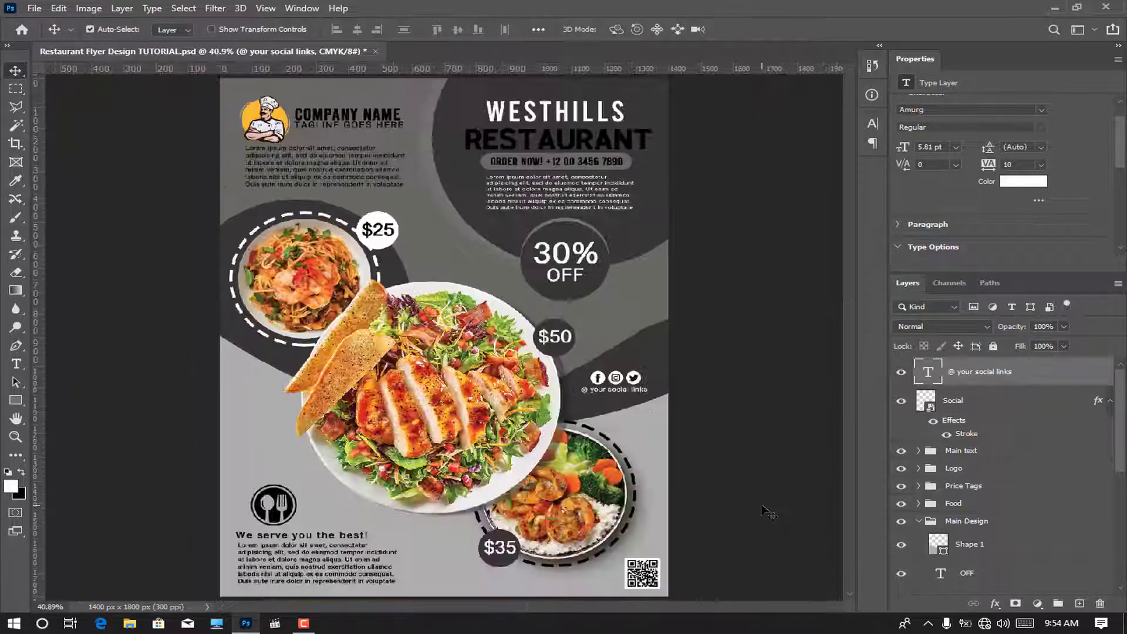
# - Group the caption and Social icons layers as 'Your Social Links'
pyautogui.keyDown('ctrl'); pyautogui.click(955, 405); pyautogui.keyUp('ctrl')
pyautogui.hotkey('ctrl', 'g')
pyautogui.doubleClick(957, 365)
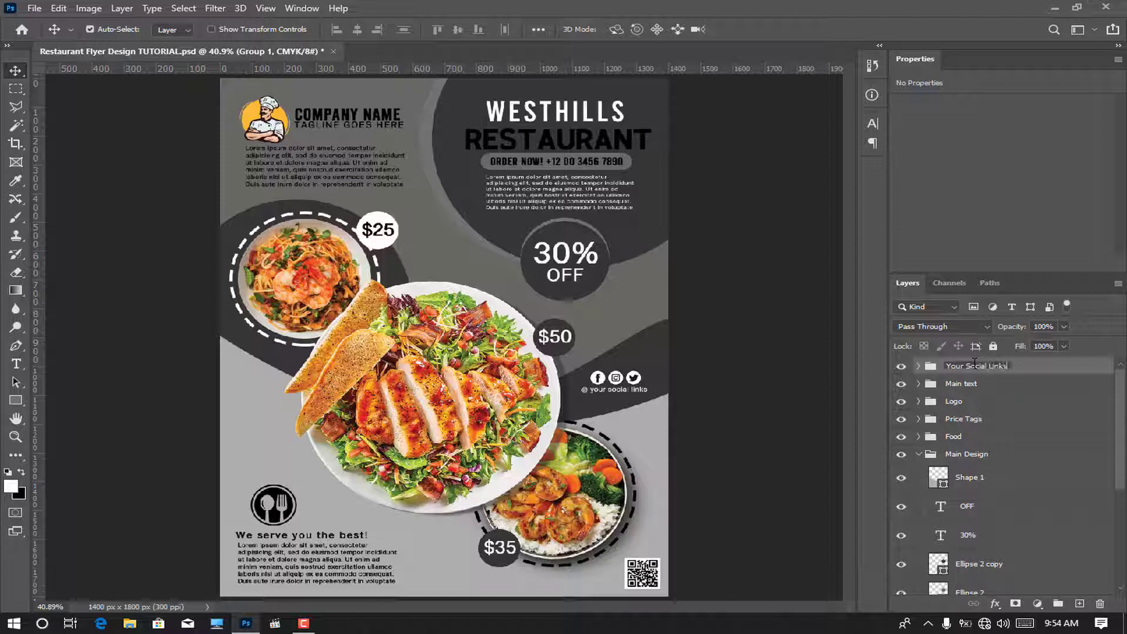
pyautogui.press('Return')
pyautogui.click(919, 454)
pyautogui.hotkey('ctrl', '+')
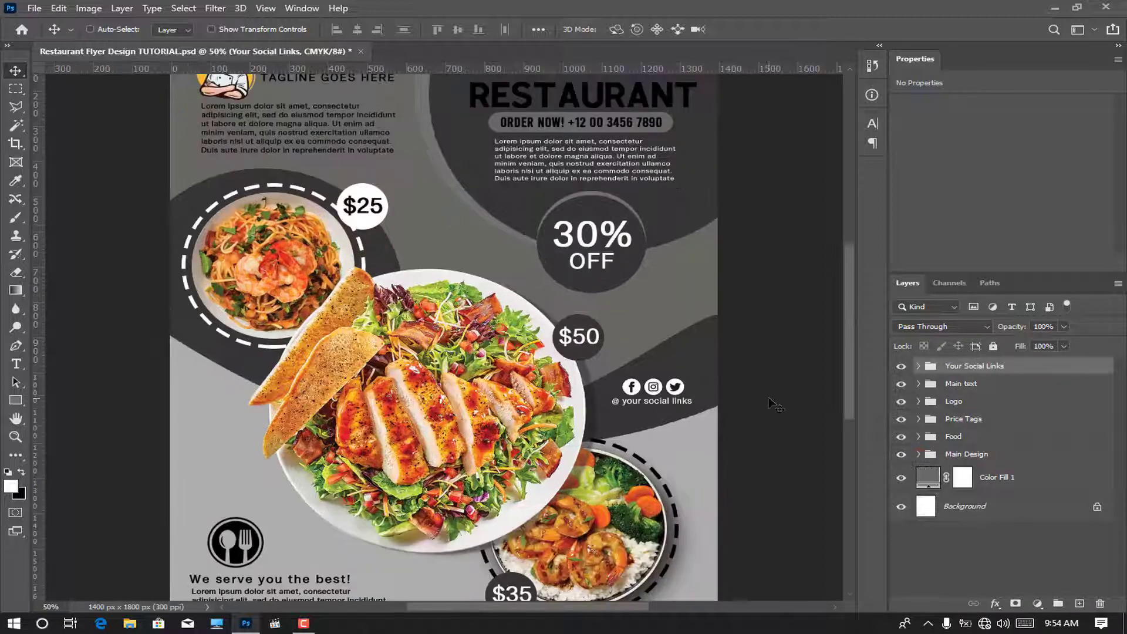
pyautogui.moveTo(847, 186)
pyautogui.mouseDown()
pyautogui.moveTo(860, 340)
pyautogui.moveTo(850, 270)
pyautogui.mouseUp()
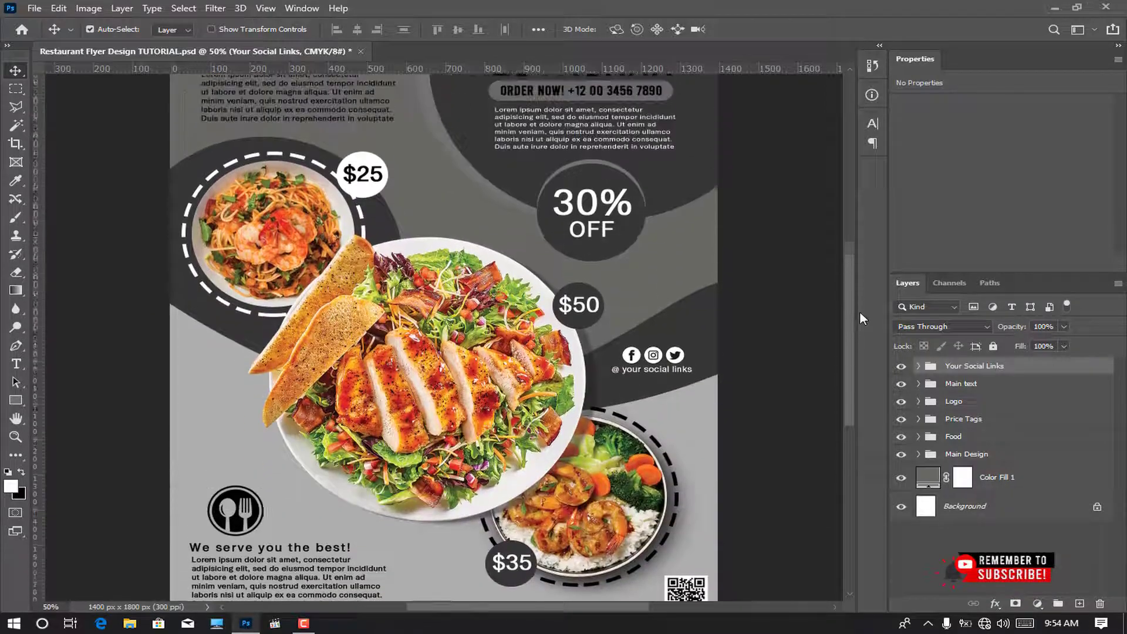
pyautogui.hotkey('ctrl', '+')
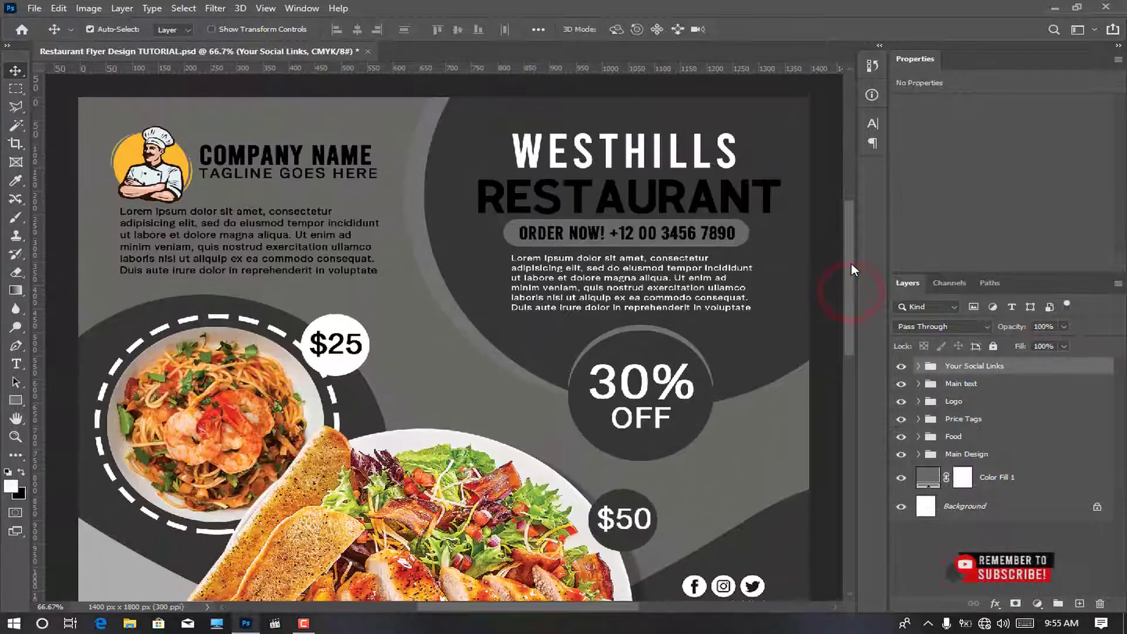
pyautogui.moveTo(850, 275); pyautogui.dragTo(844, 382)
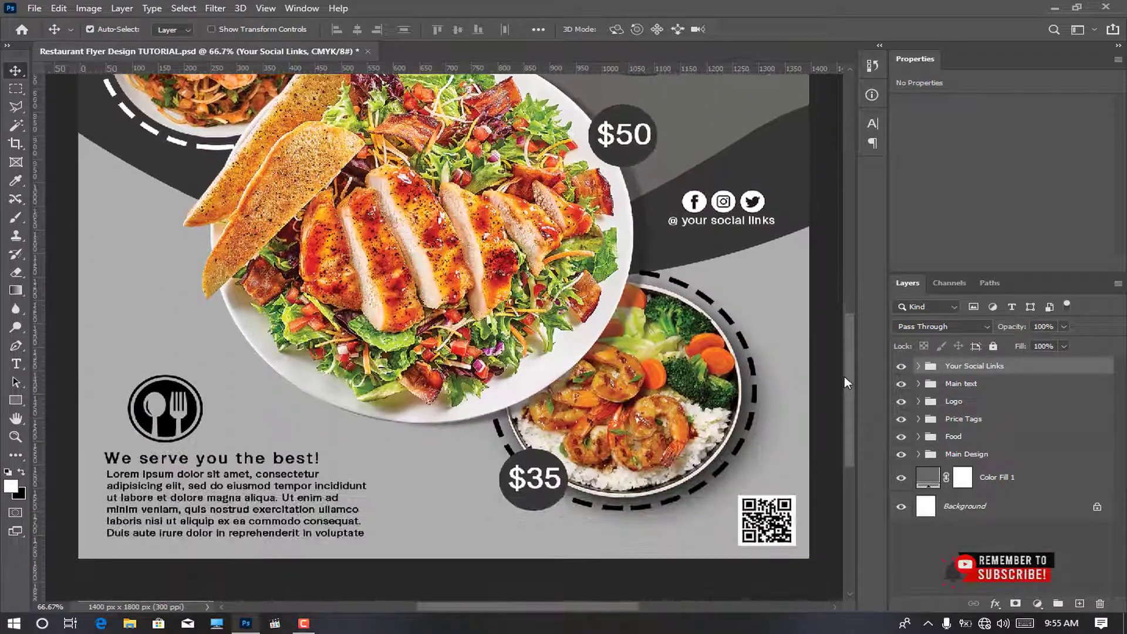
pyautogui.hotkey('ctrl', '-')
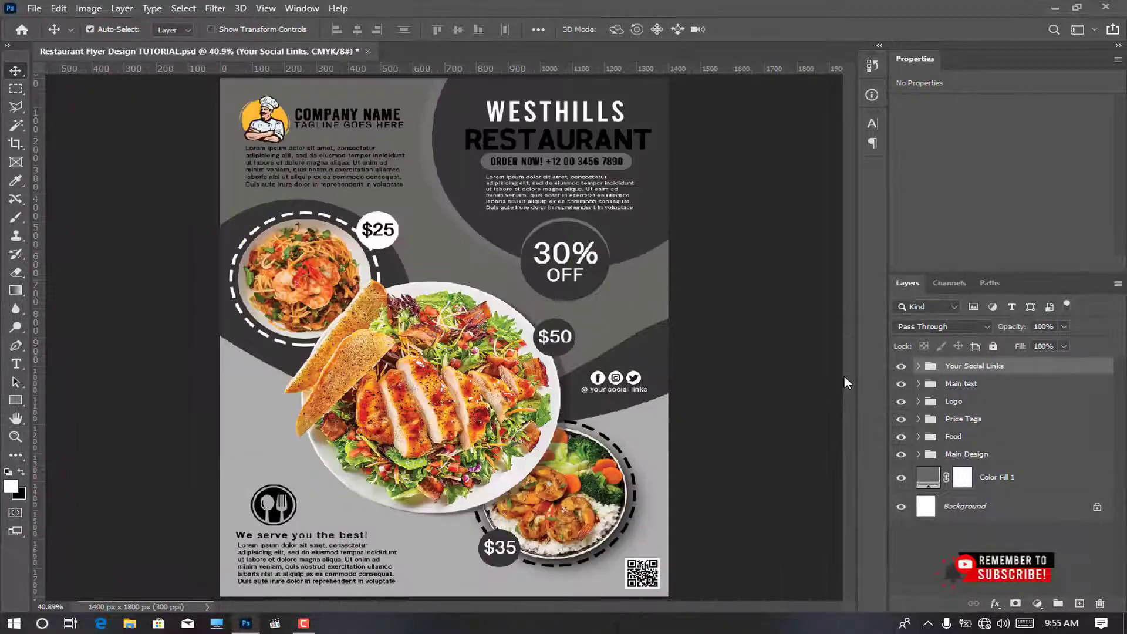
pyautogui.hotkey('ctrl', '-')
pyautogui.hotkey('ctrl', '-')
pyautogui.hotkey('ctrl', '+')
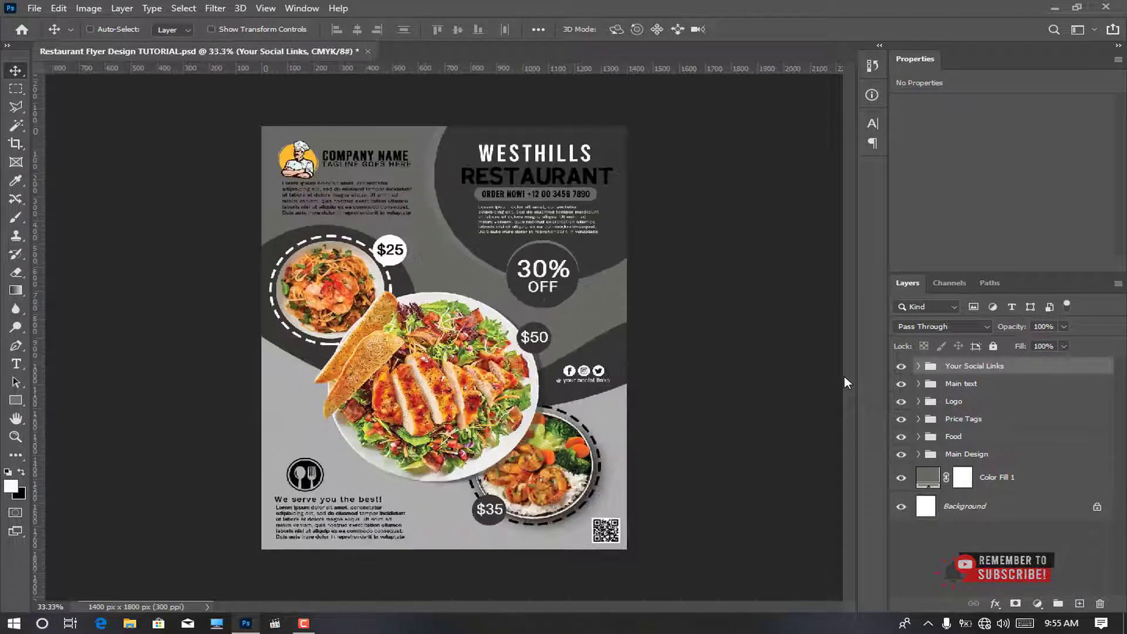
pyautogui.hotkey('ctrl', '+')
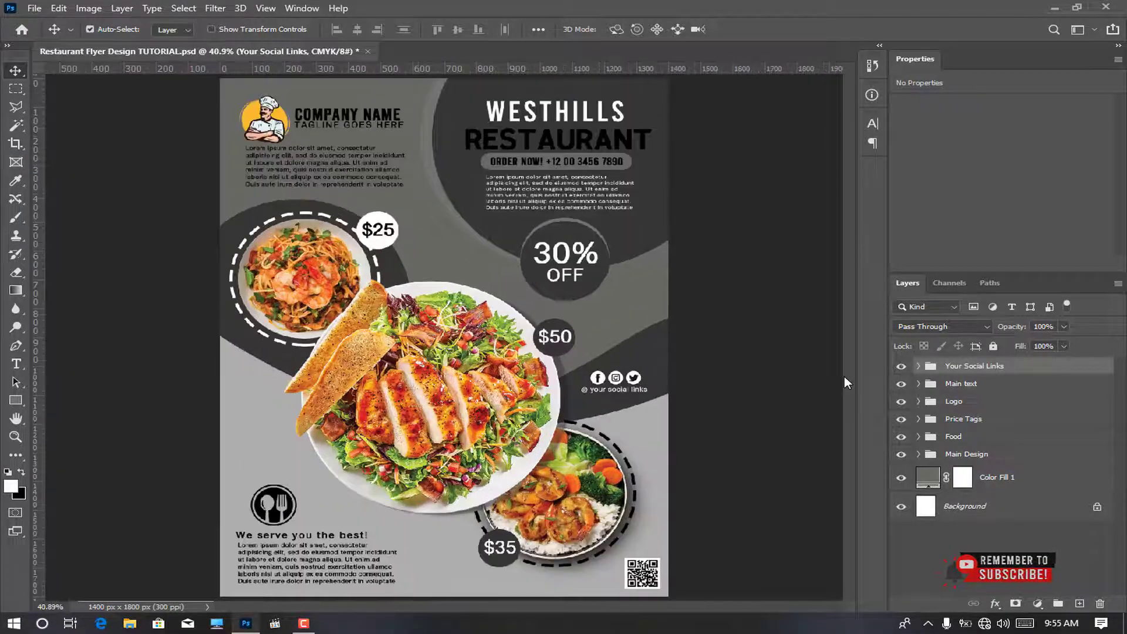